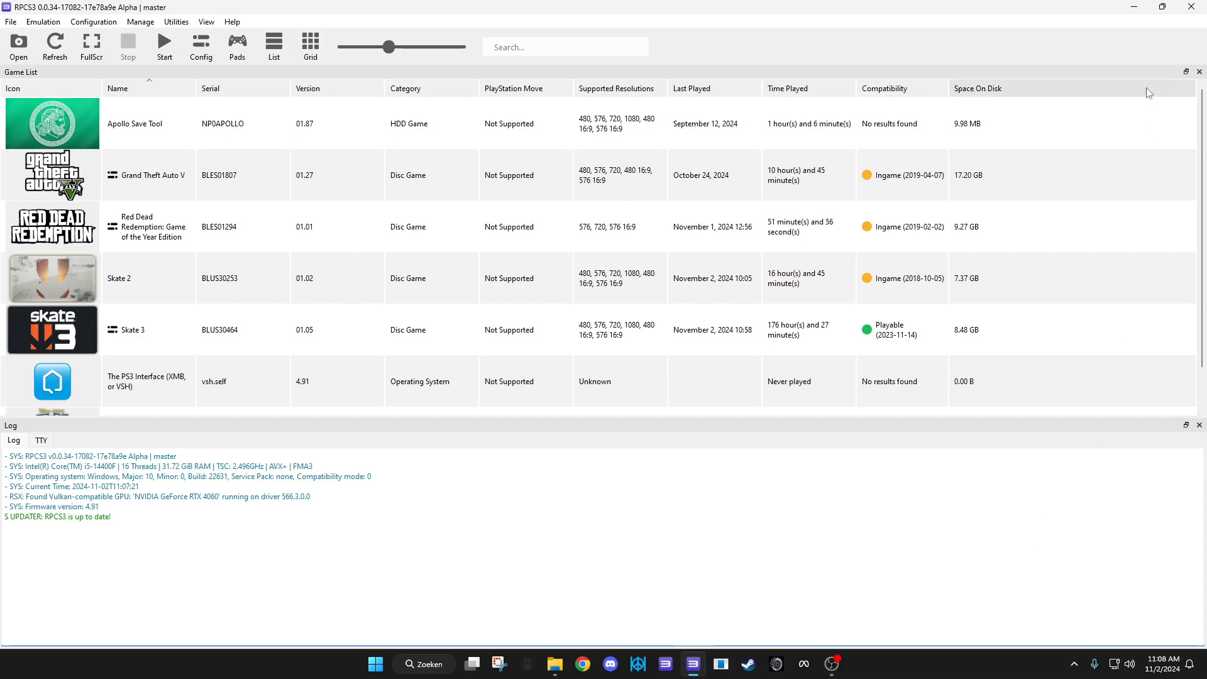
# Minimize the open windows and open the RW2 folder from the desktop in a maximized window
pyautogui.click(1135, 10)
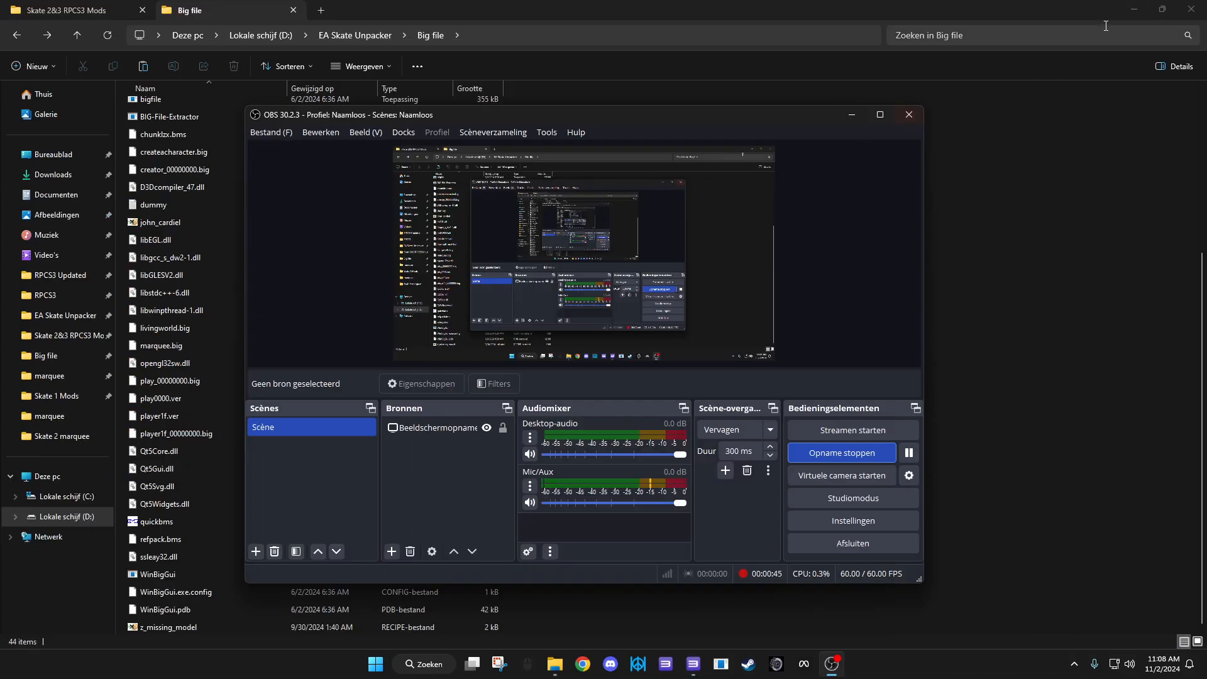
pyautogui.click(1129, 9)
pyautogui.rightClick(1019, 85)
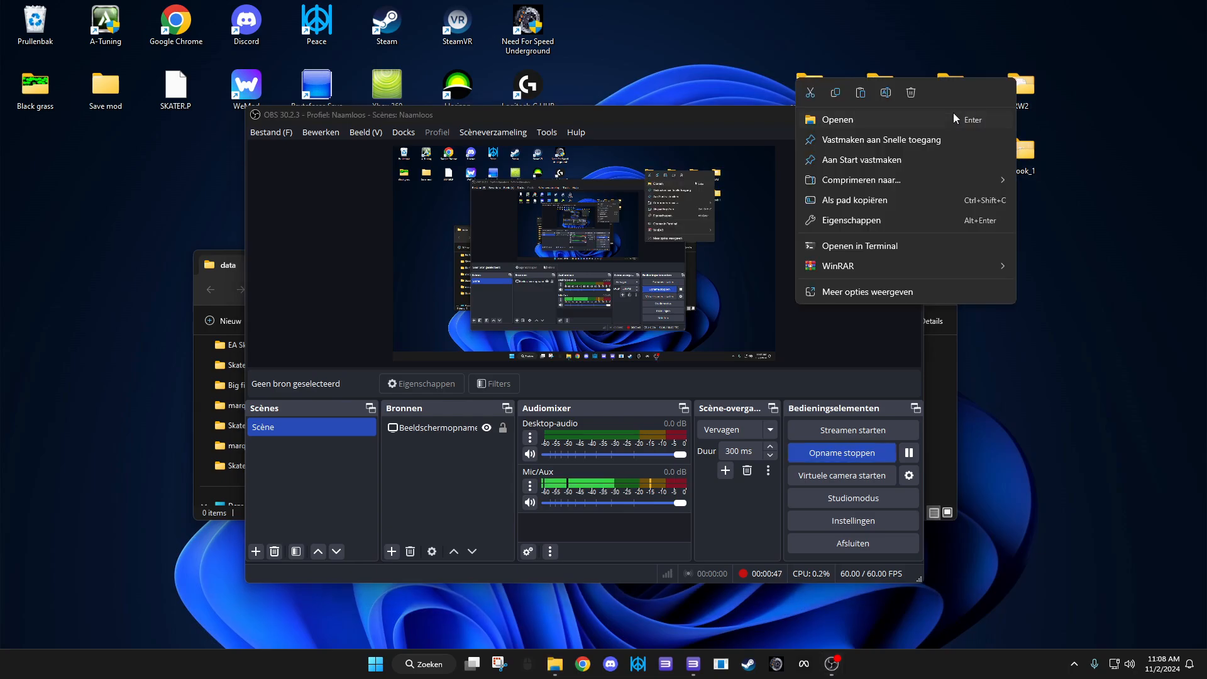
pyautogui.click(956, 118)
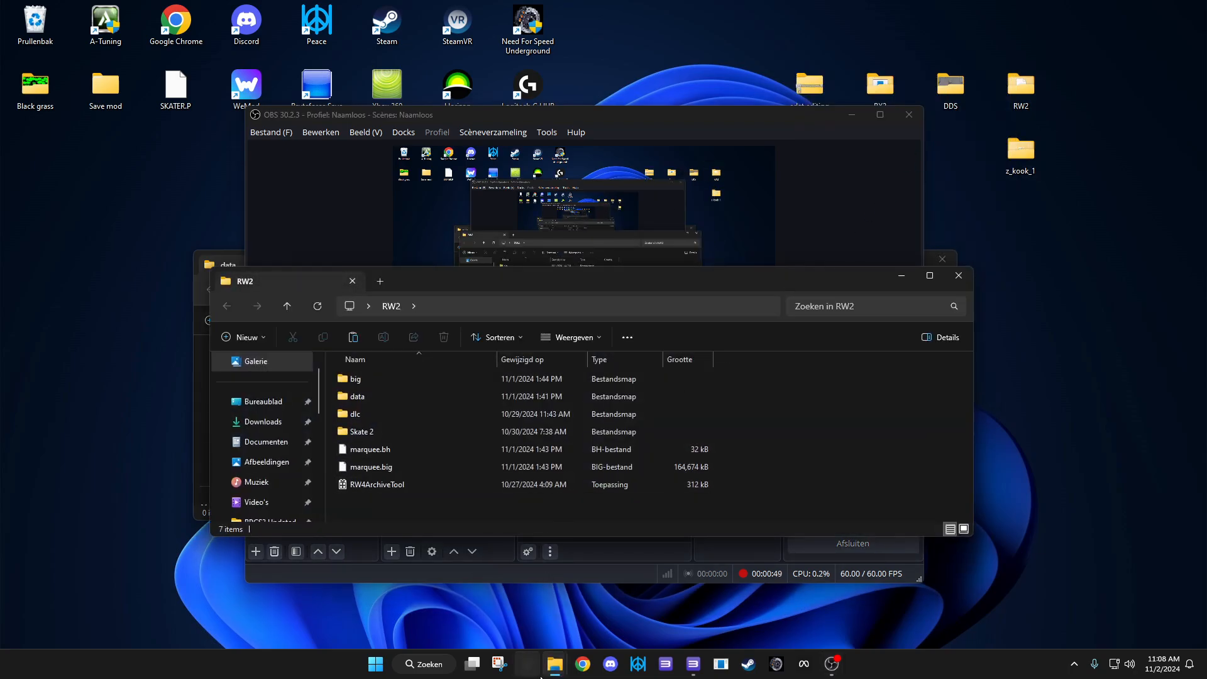
pyautogui.click(930, 275)
# Switch to the Big file folder window and look inside its Skate 3 marquee subfolder
pyautogui.moveTo(562, 670)
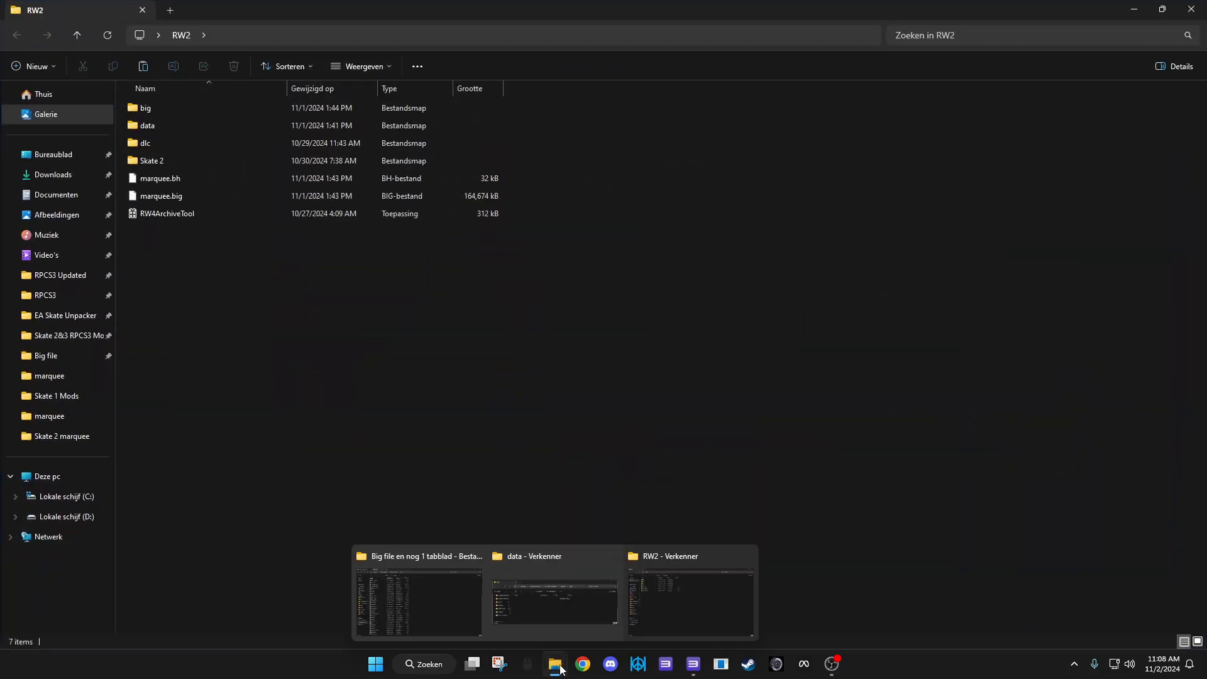
pyautogui.click(459, 606)
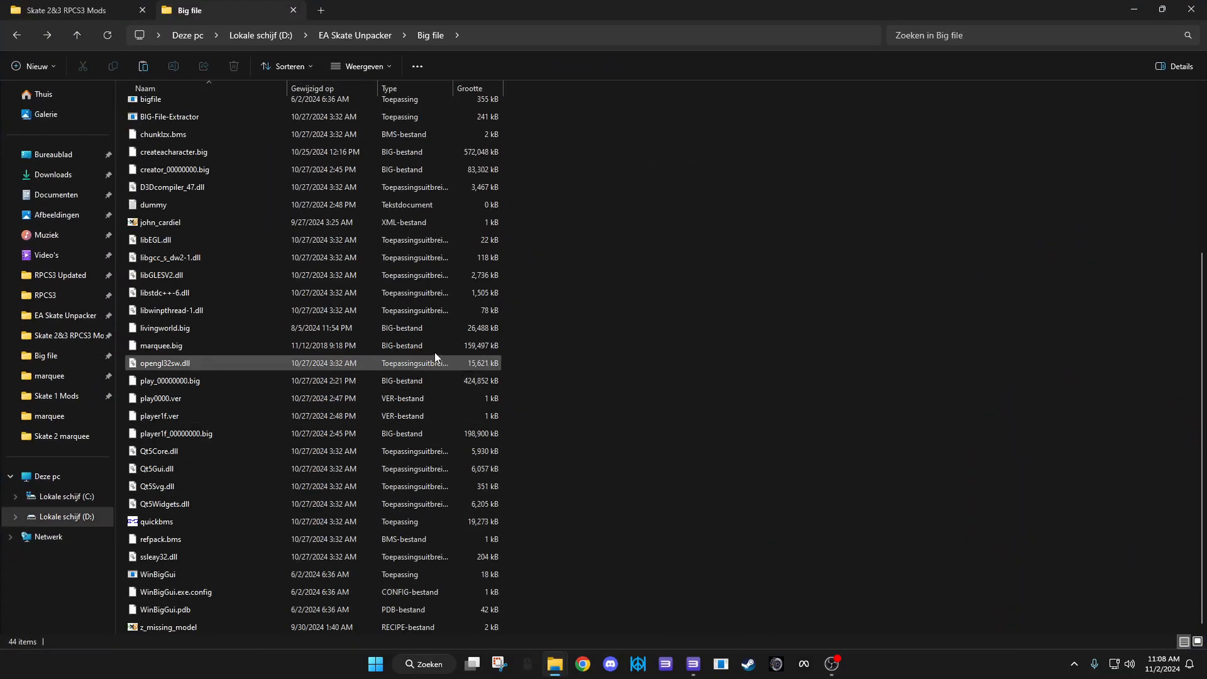
pyautogui.scroll(5, 435, 355)
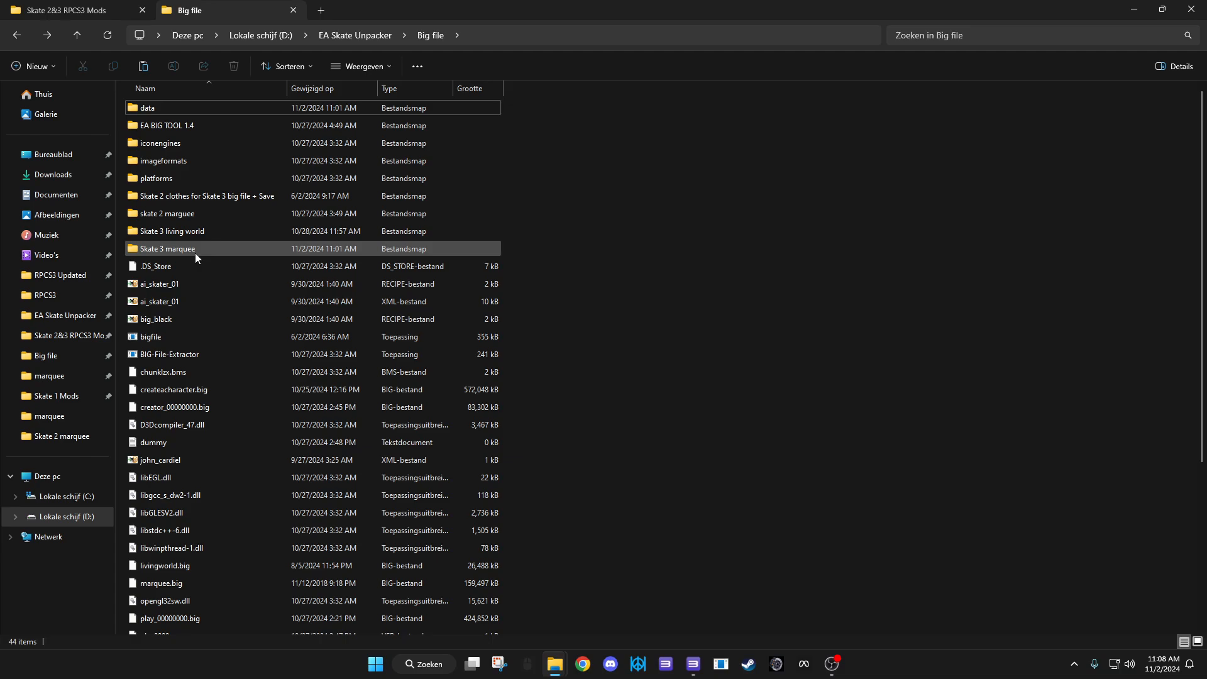
pyautogui.moveTo(195, 253)
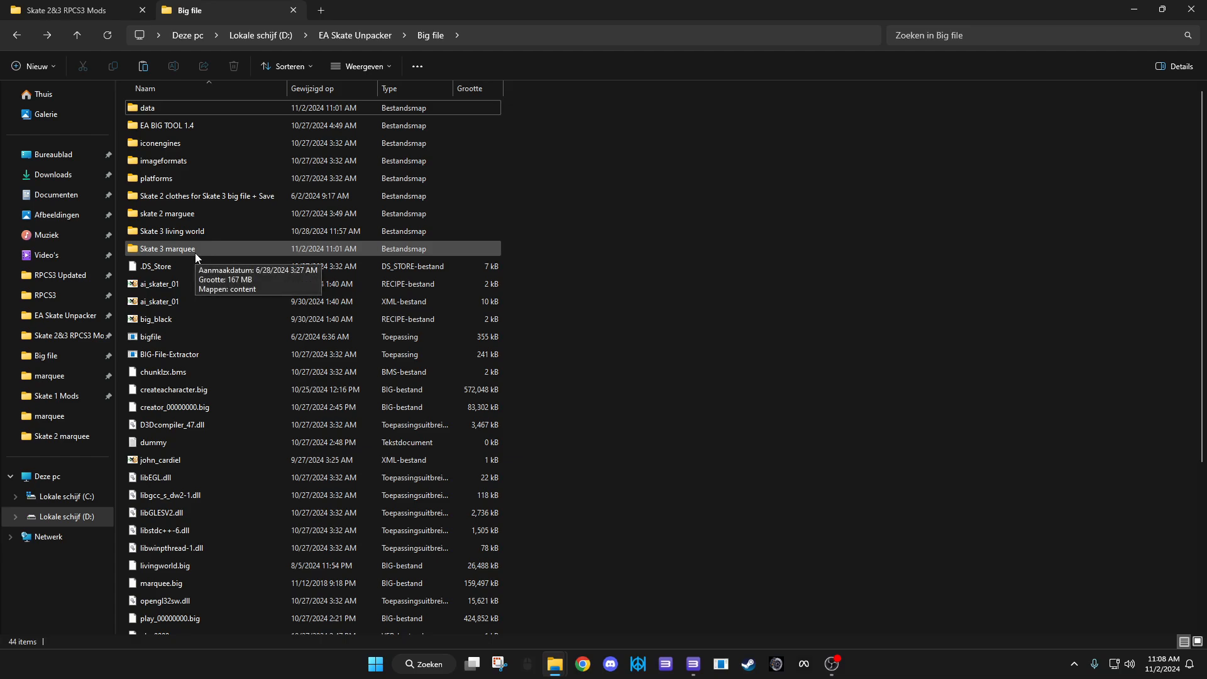
pyautogui.doubleClick(195, 252)
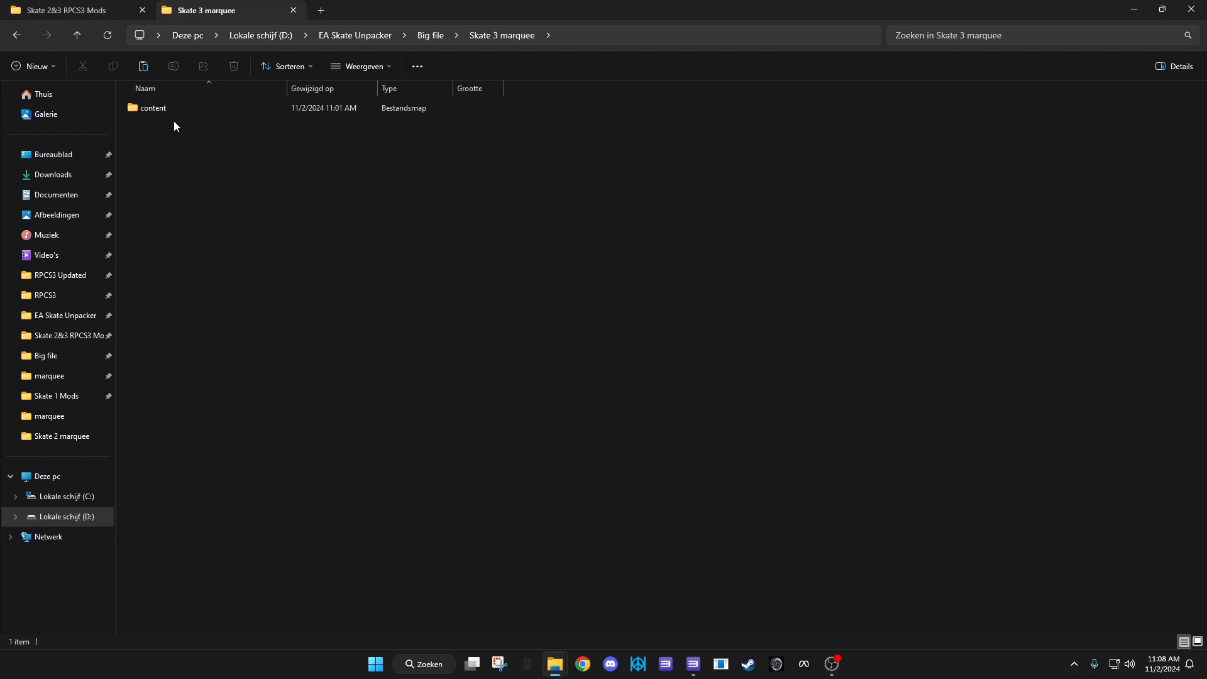
pyautogui.hotkey('alt', 'Left')
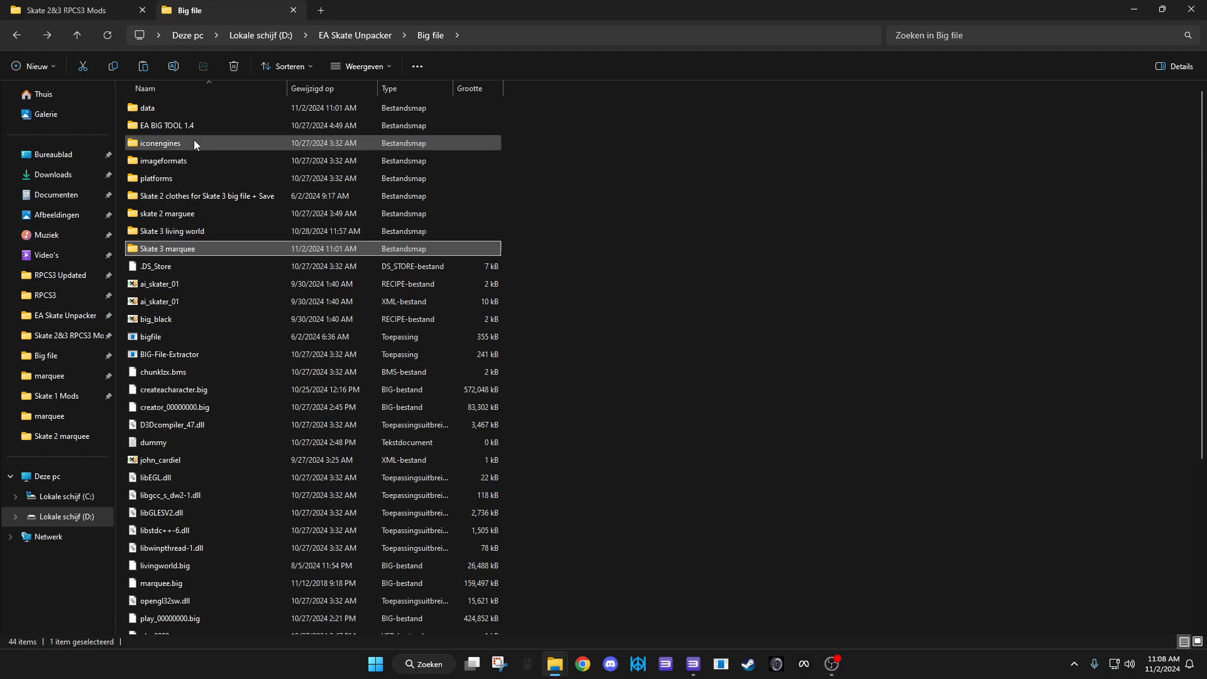
# Copy marquee.big from the Skate 3 marquee folder directly under EA Skate Unpacker
pyautogui.hotkey('alt', 'Left')
pyautogui.doubleClick(190, 249)
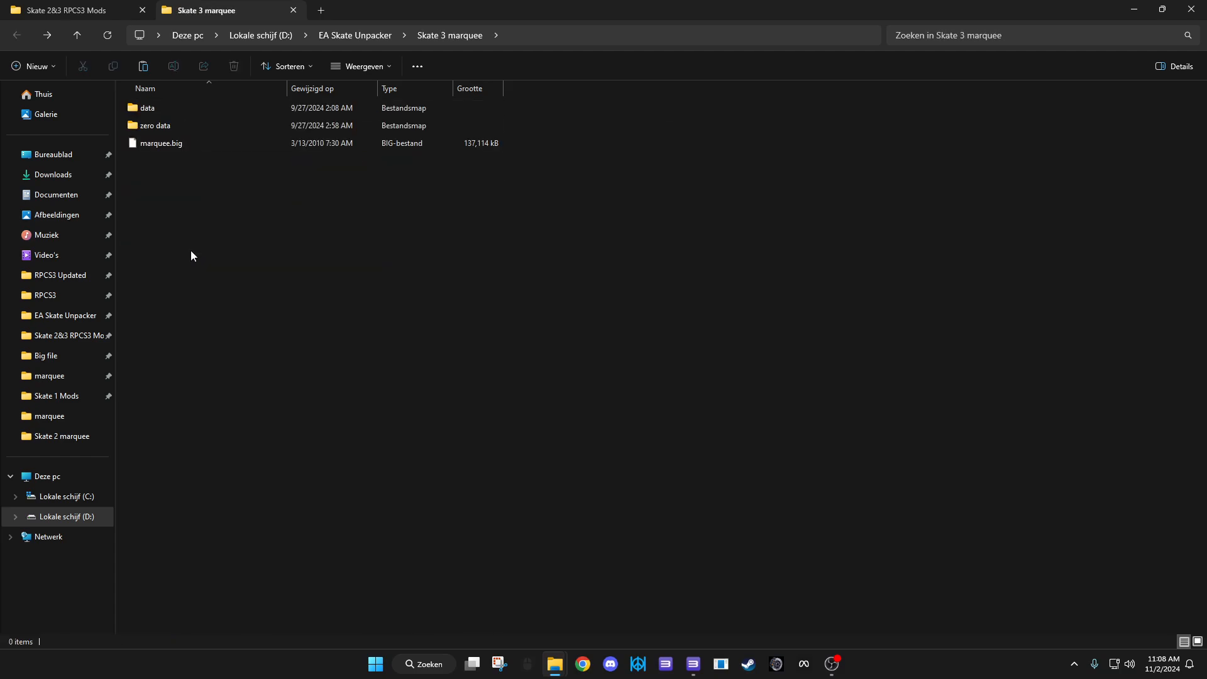
pyautogui.click(175, 143)
pyautogui.rightClick(175, 143)
pyautogui.click(216, 159)
# Paste the copied Skate 3 marquee.big into the Big file folder, replacing the existing file there
pyautogui.hotkey('alt', 'Left')
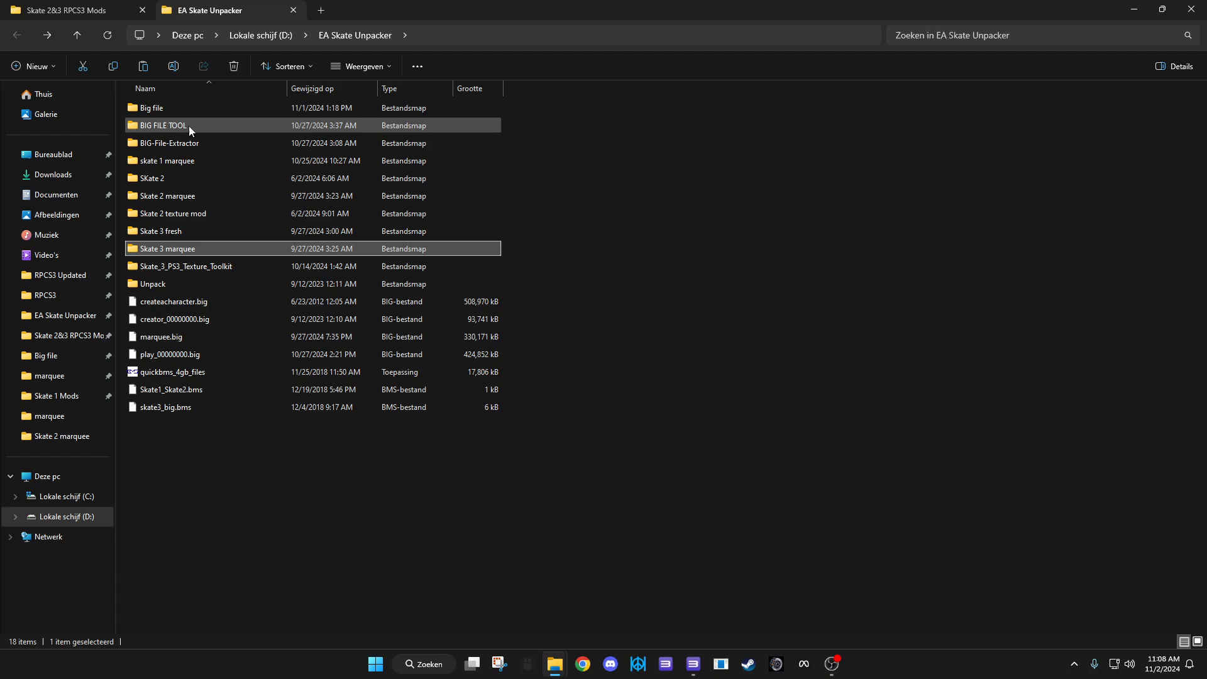
pyautogui.doubleClick(189, 109)
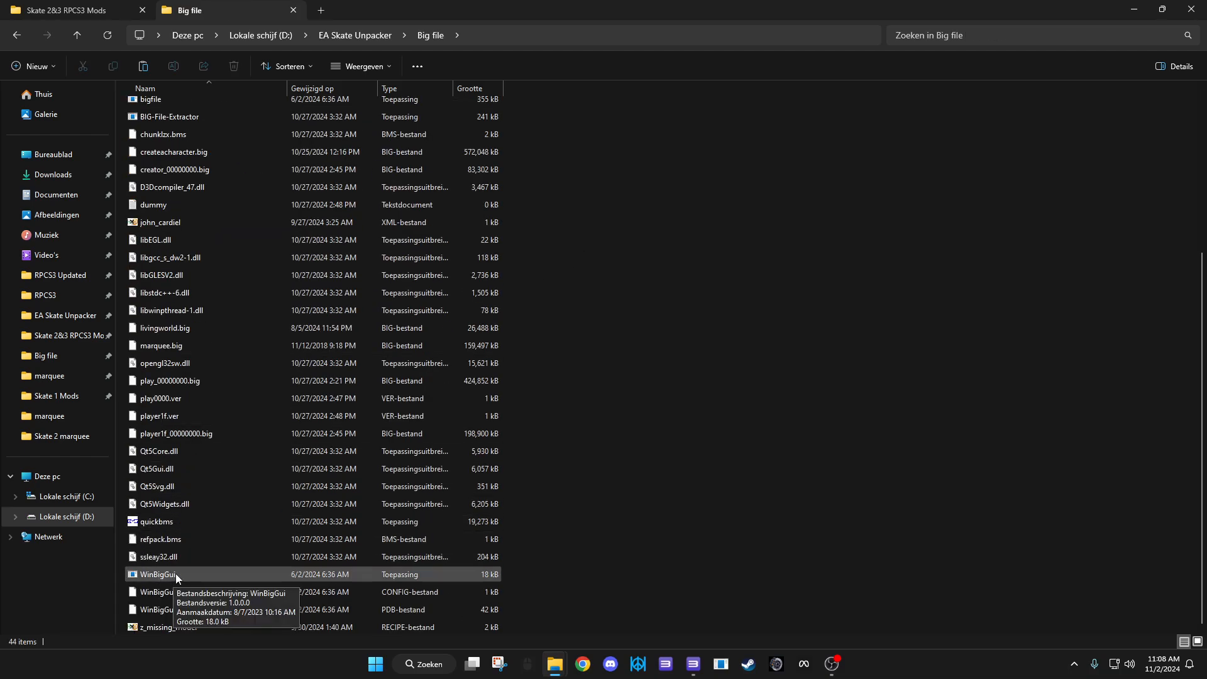
pyautogui.rightClick(683, 518)
pyautogui.click(695, 532)
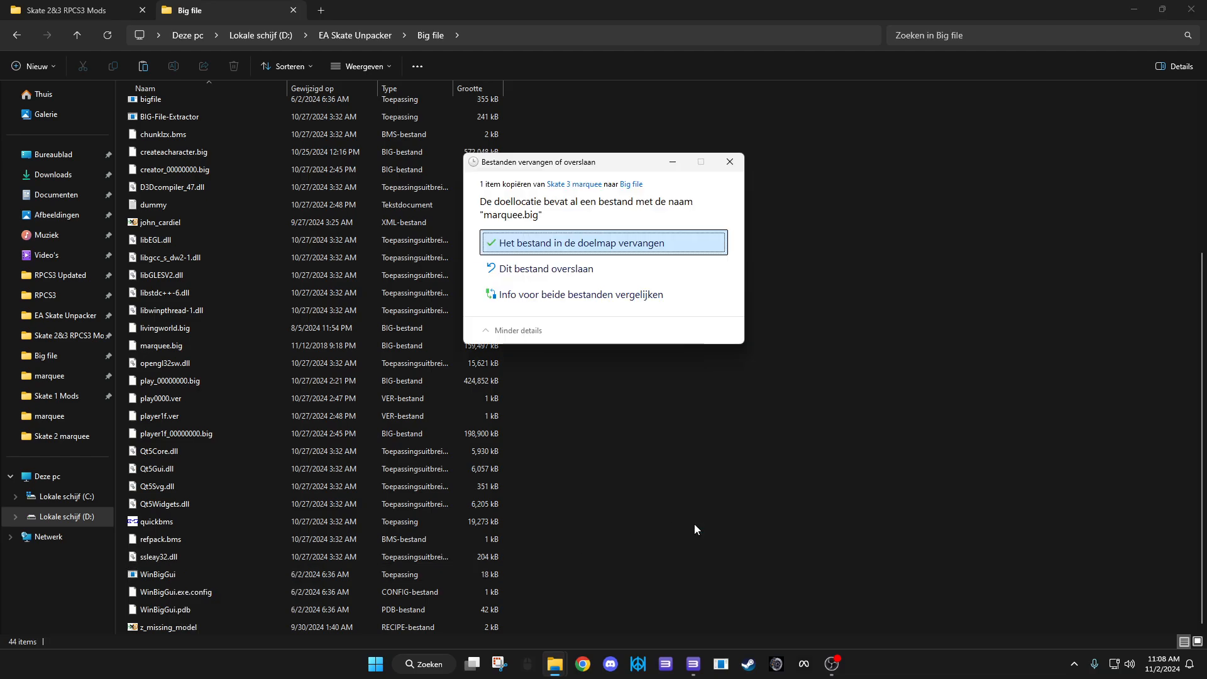
pyautogui.click(607, 242)
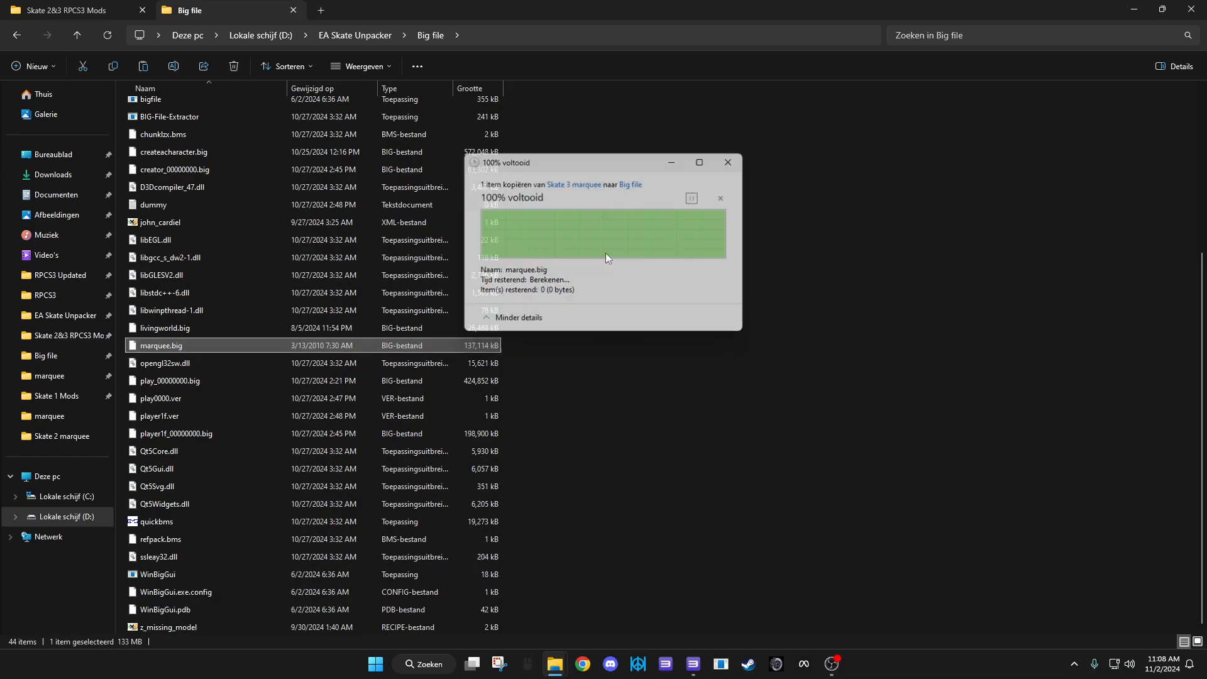
# Launch WinBigGui from the Big file folder and unpack marquee.big with it
pyautogui.click(162, 576)
pyautogui.doubleClick(162, 576)
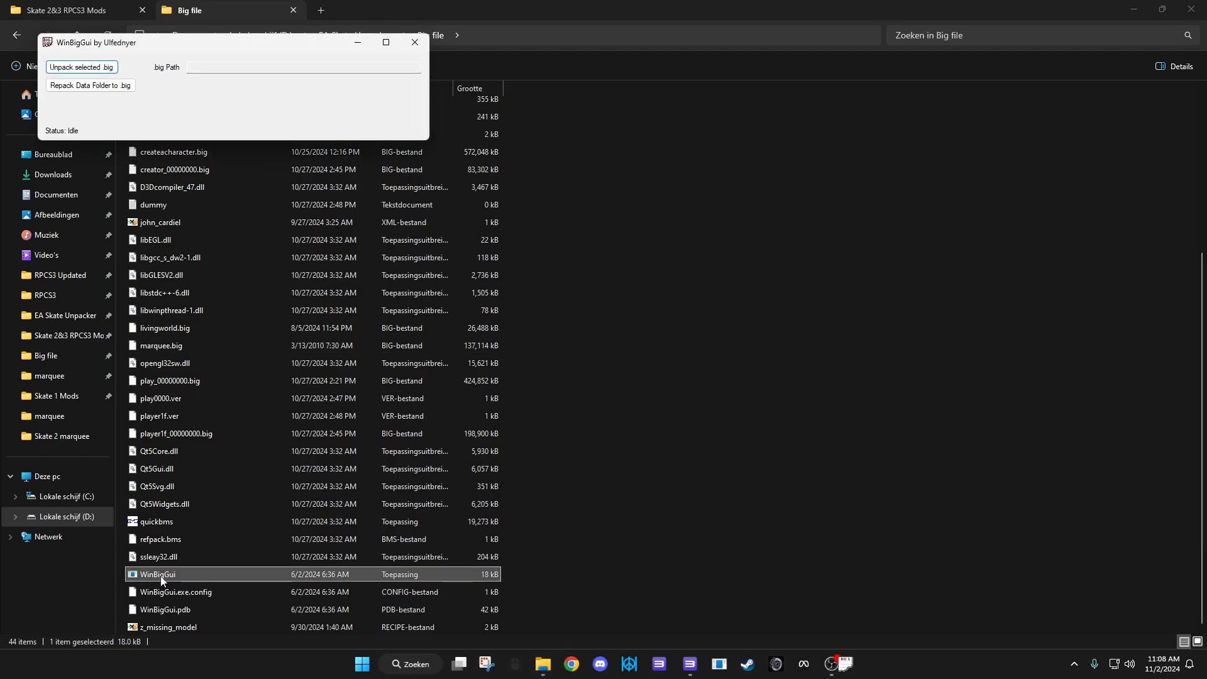
pyautogui.click(91, 68)
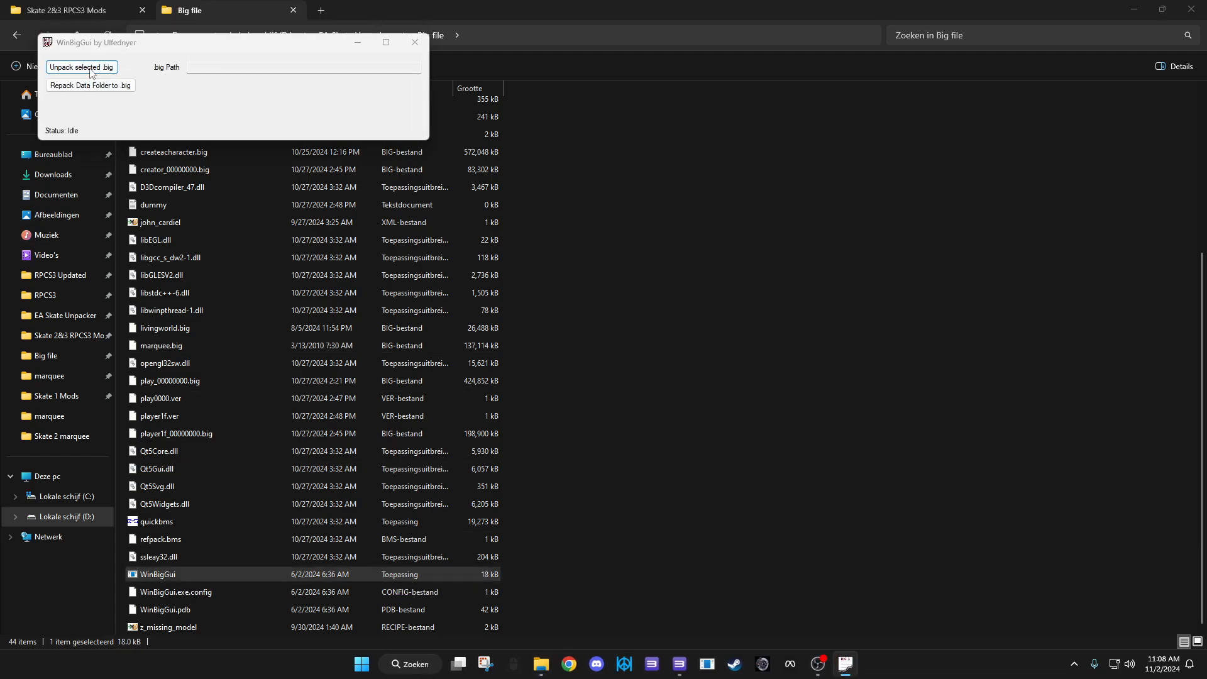
pyautogui.click(200, 294)
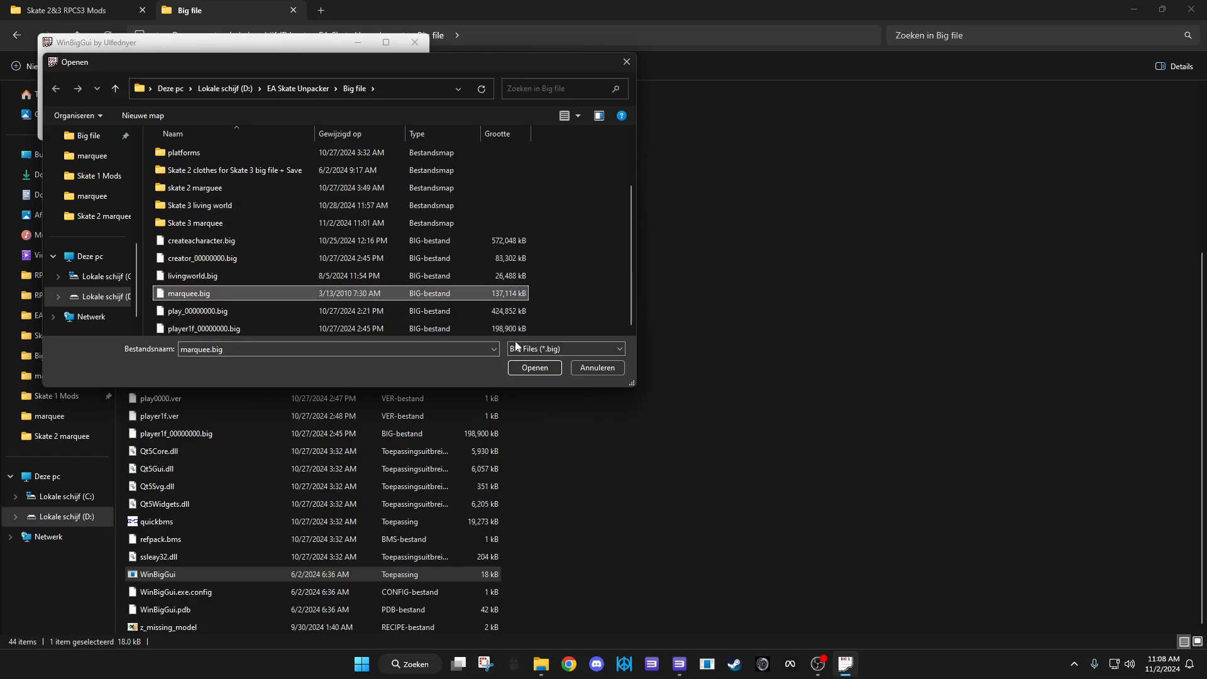
pyautogui.click(530, 365)
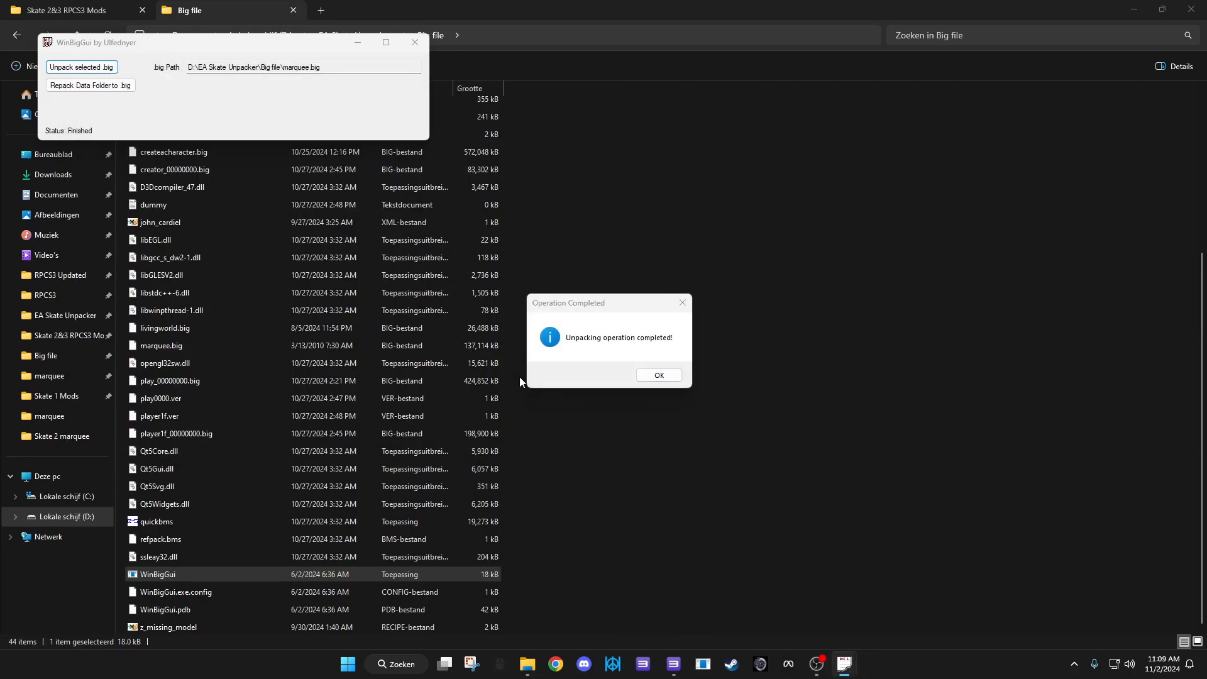
pyautogui.click(648, 376)
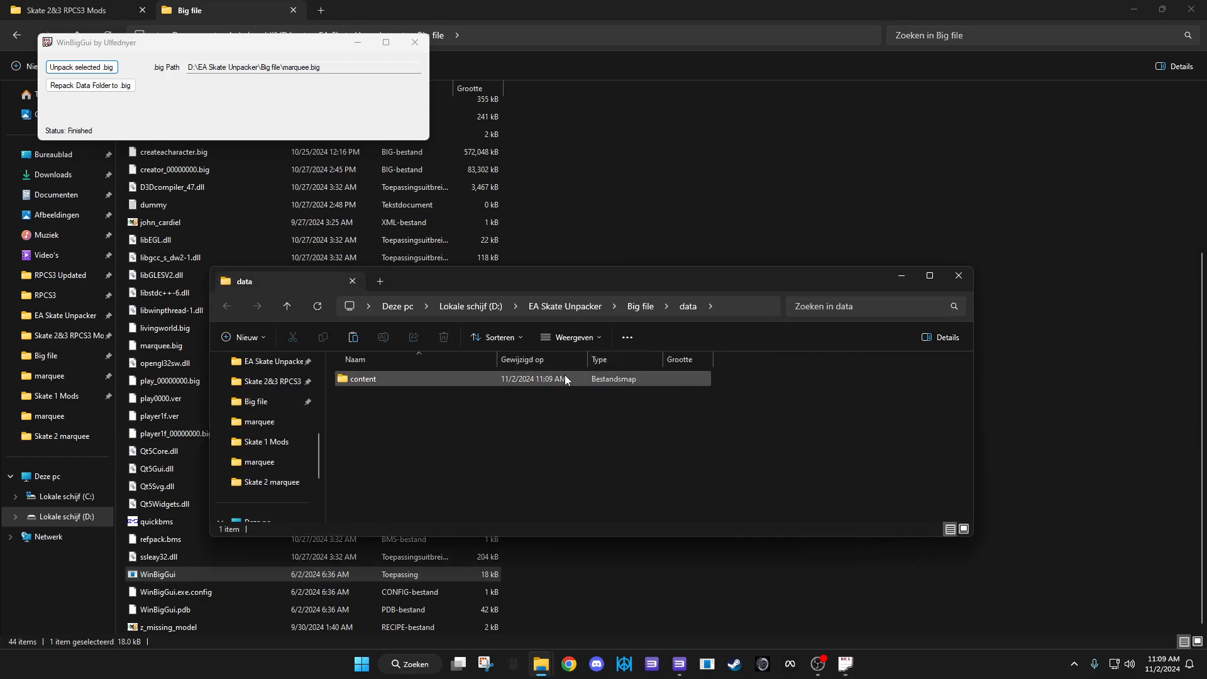
# Dismiss the remaining WinBigGui dialog and close the program, keeping the unpacked data folder open
pyautogui.click(415, 43)
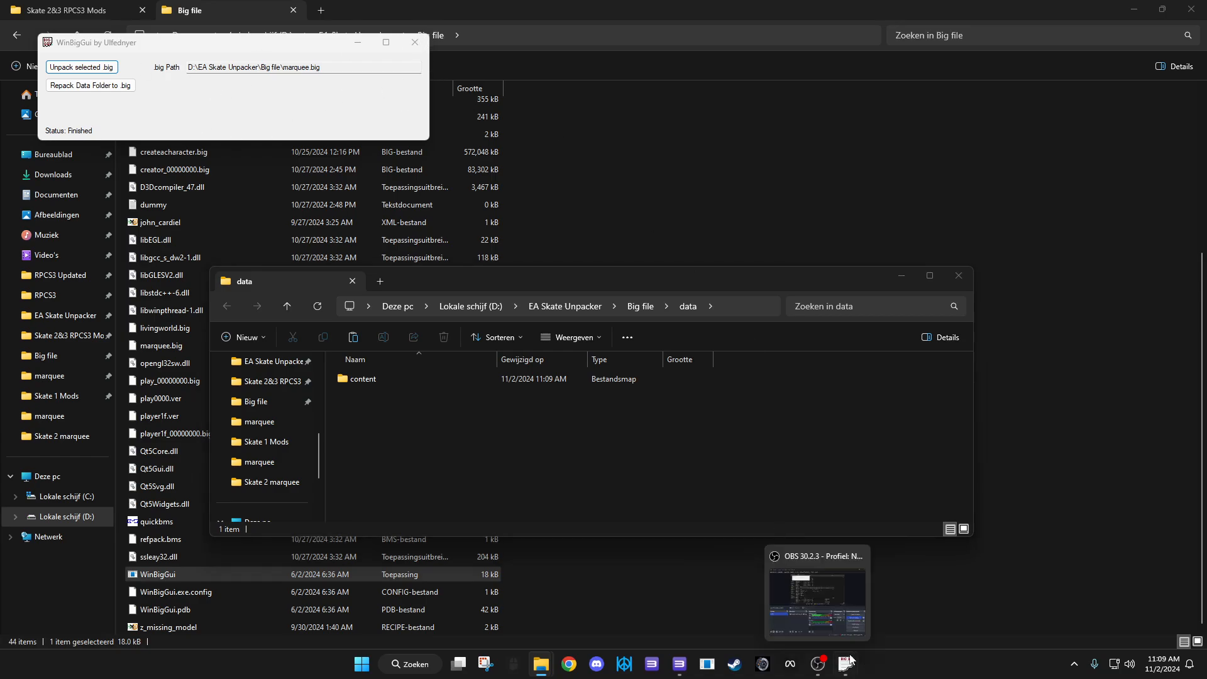
pyautogui.moveTo(845, 664)
pyautogui.click(935, 622)
pyautogui.click(667, 376)
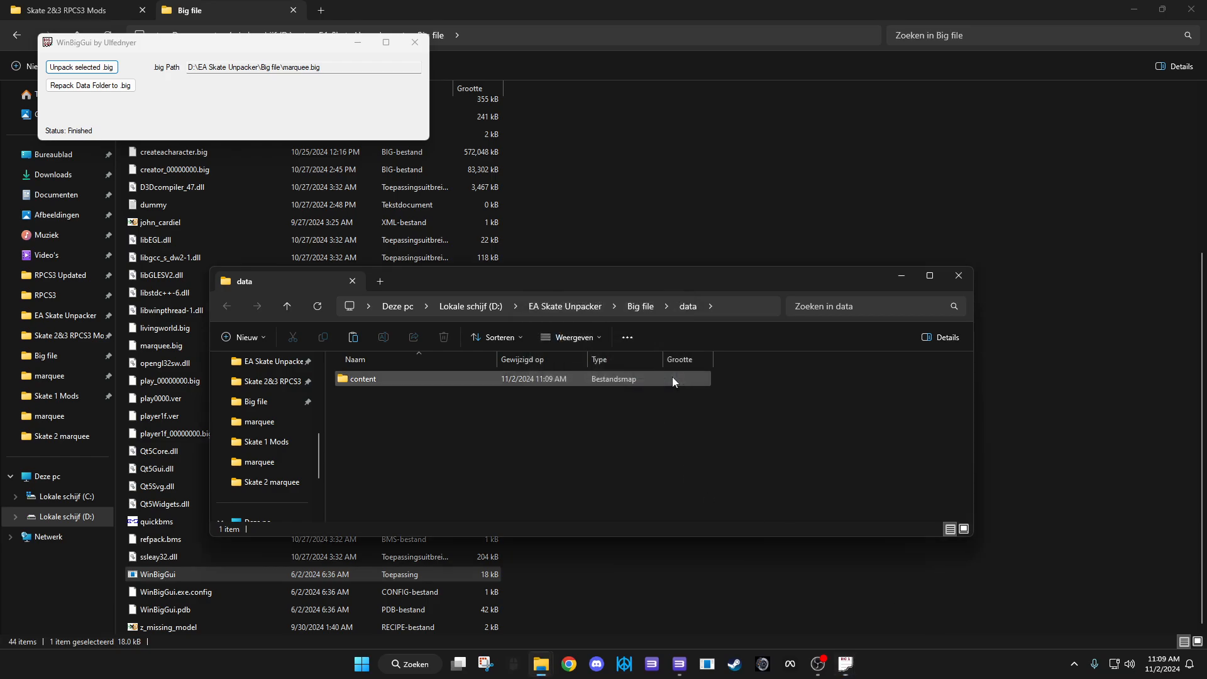
pyautogui.click(415, 42)
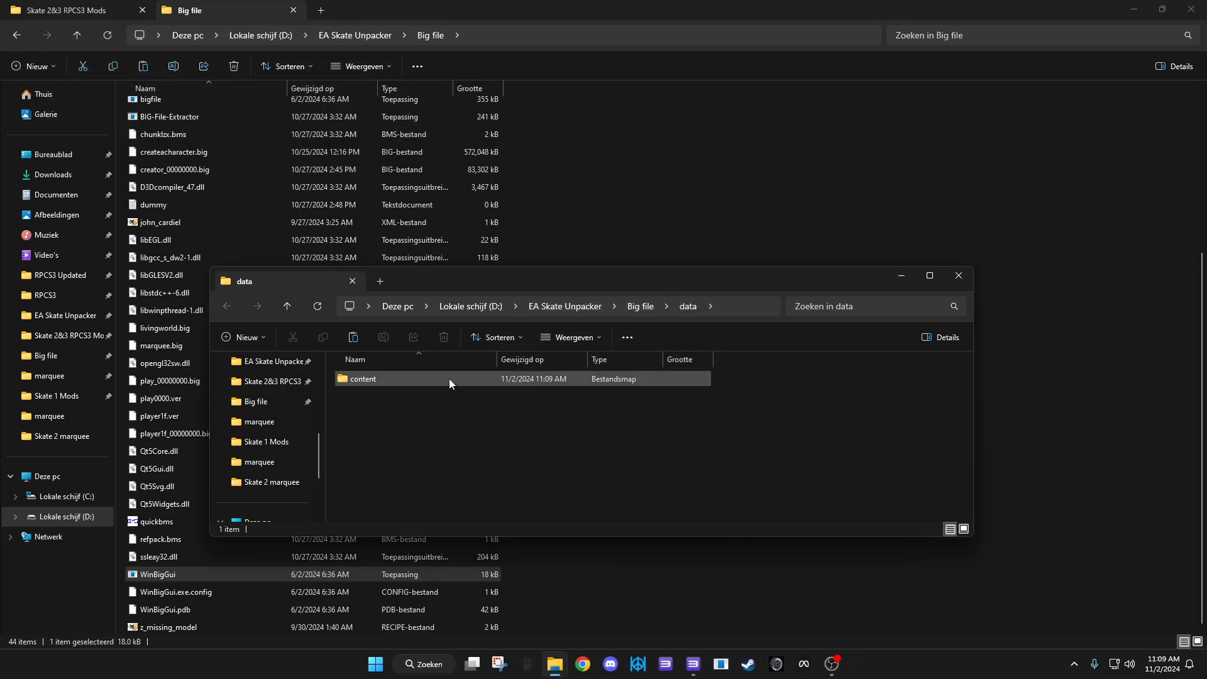
# Return to the Big file window and copy marquee.big from the Skate 2 marquee folder in EA Skate Unpacker
pyautogui.moveTo(551, 673)
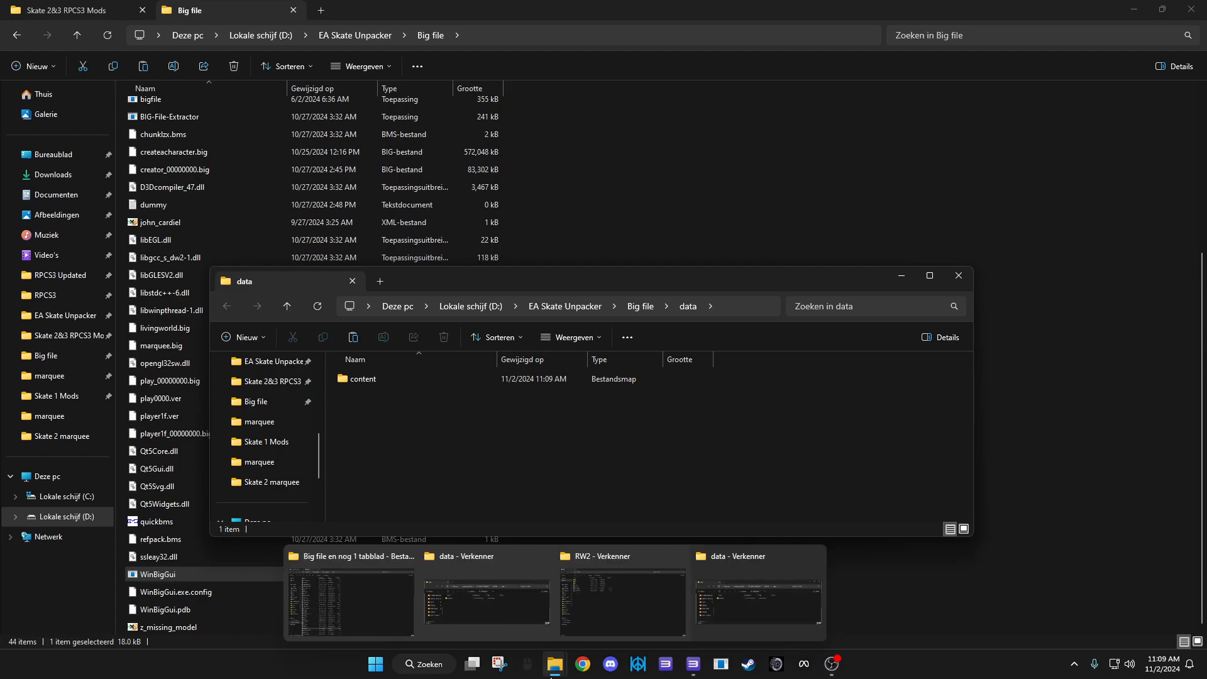
pyautogui.click(610, 629)
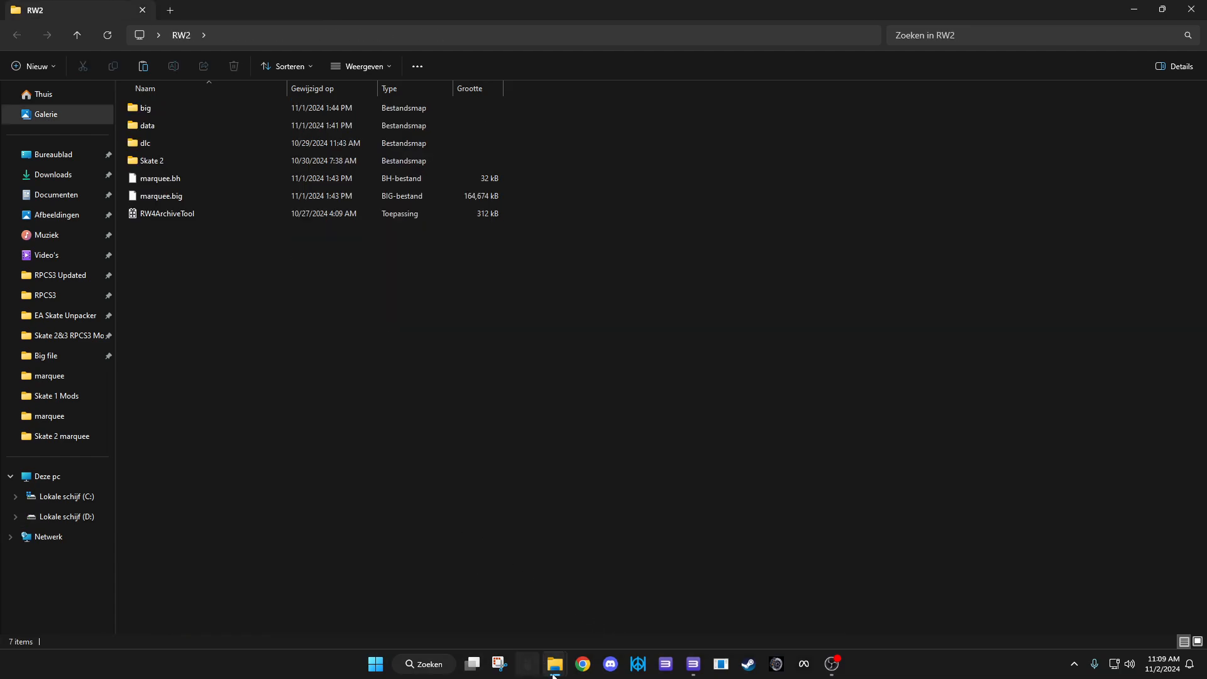
pyautogui.click(364, 577)
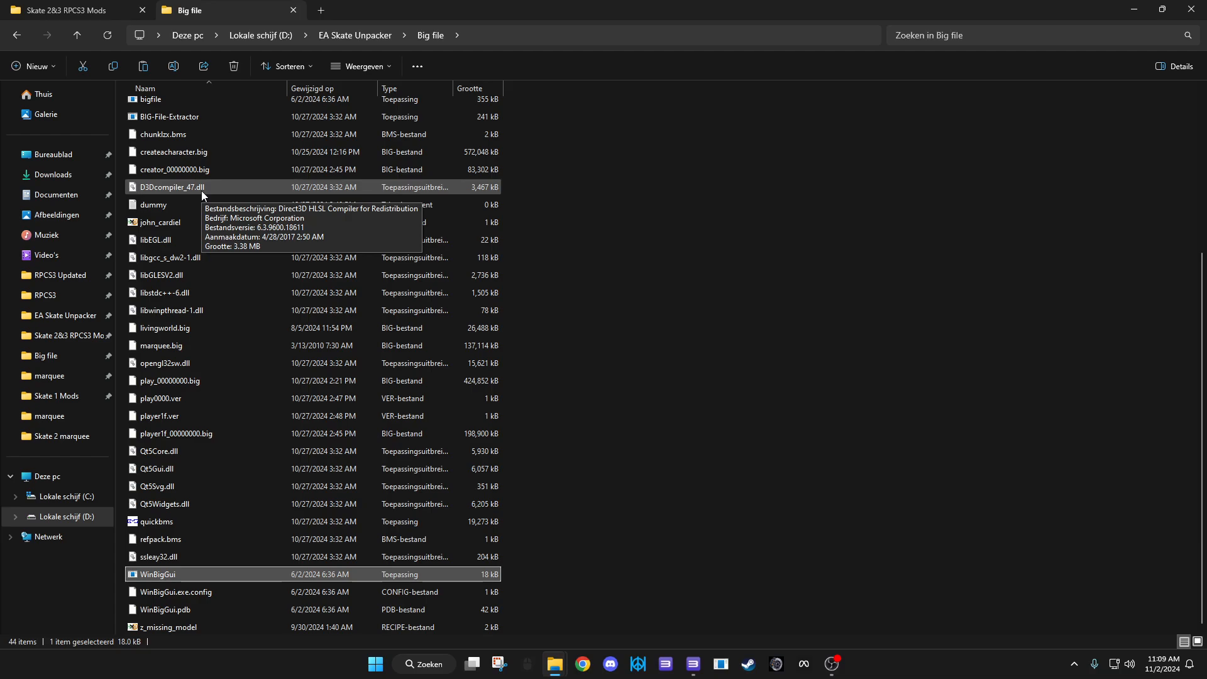
pyautogui.click(100, 14)
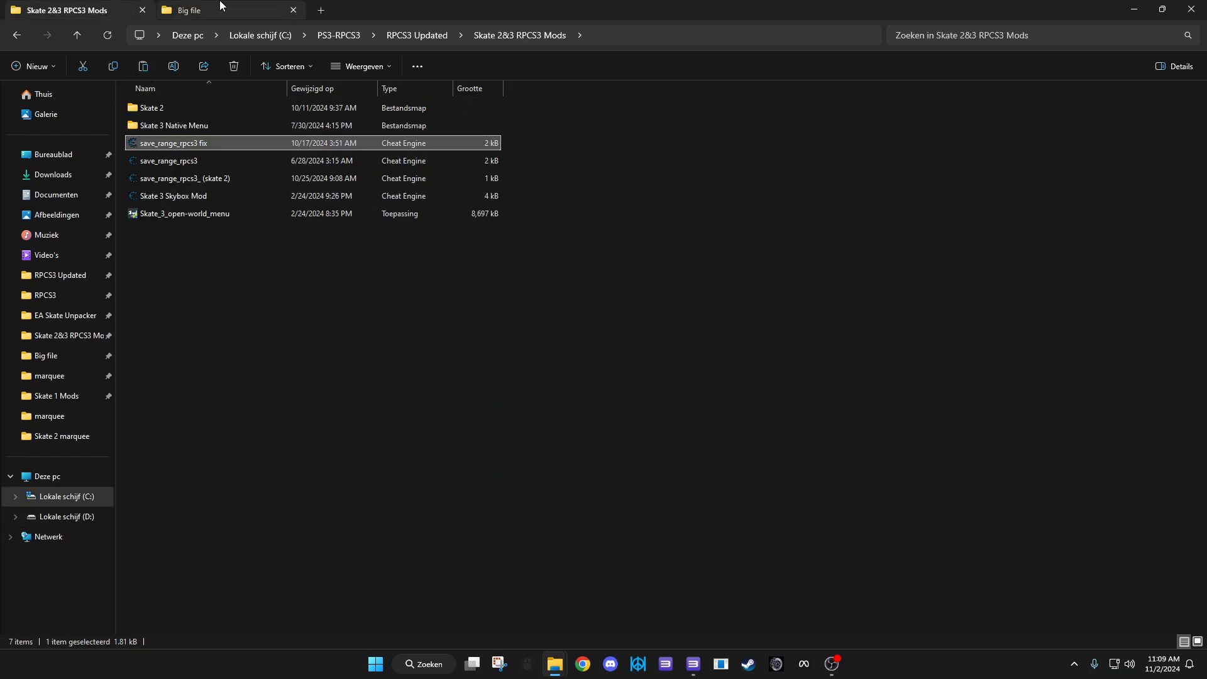
pyautogui.click(188, 10)
pyautogui.hotkey('alt', 'Left')
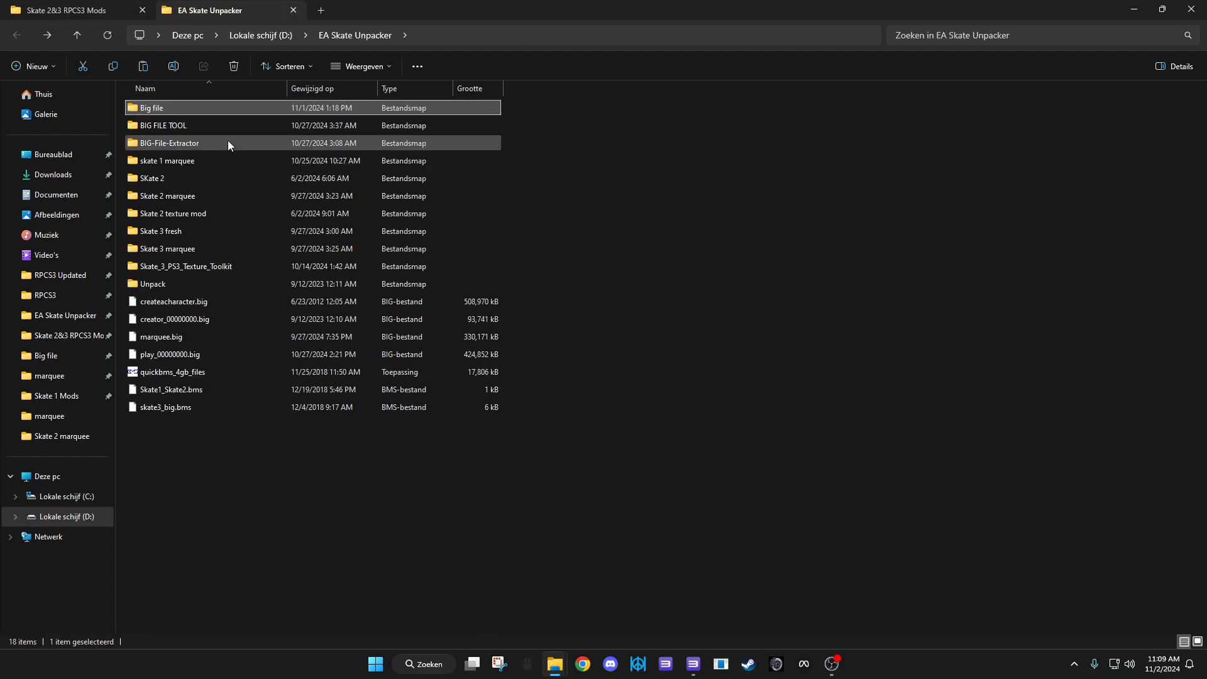
pyautogui.doubleClick(185, 198)
pyautogui.click(183, 125)
pyautogui.rightClick(185, 126)
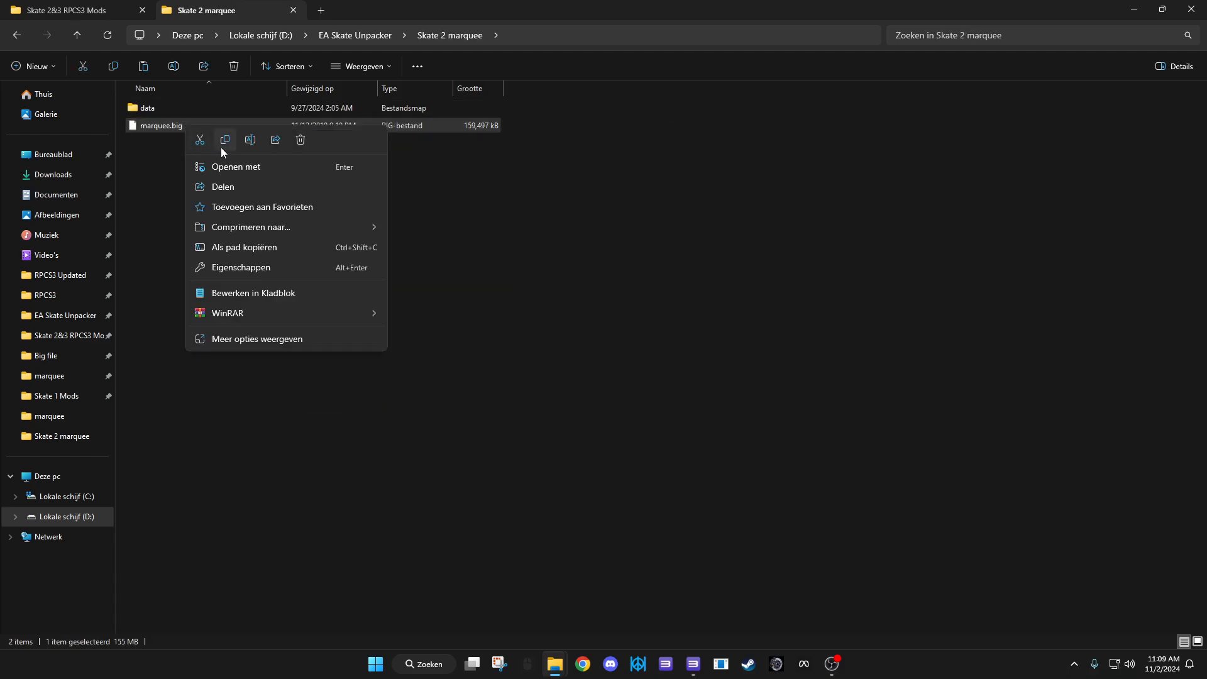
pyautogui.click(223, 141)
# Paste the copied marquee.big into the Skate 2 folder inside RW2, replacing the existing file
pyautogui.moveTo(556, 665)
pyautogui.click(628, 620)
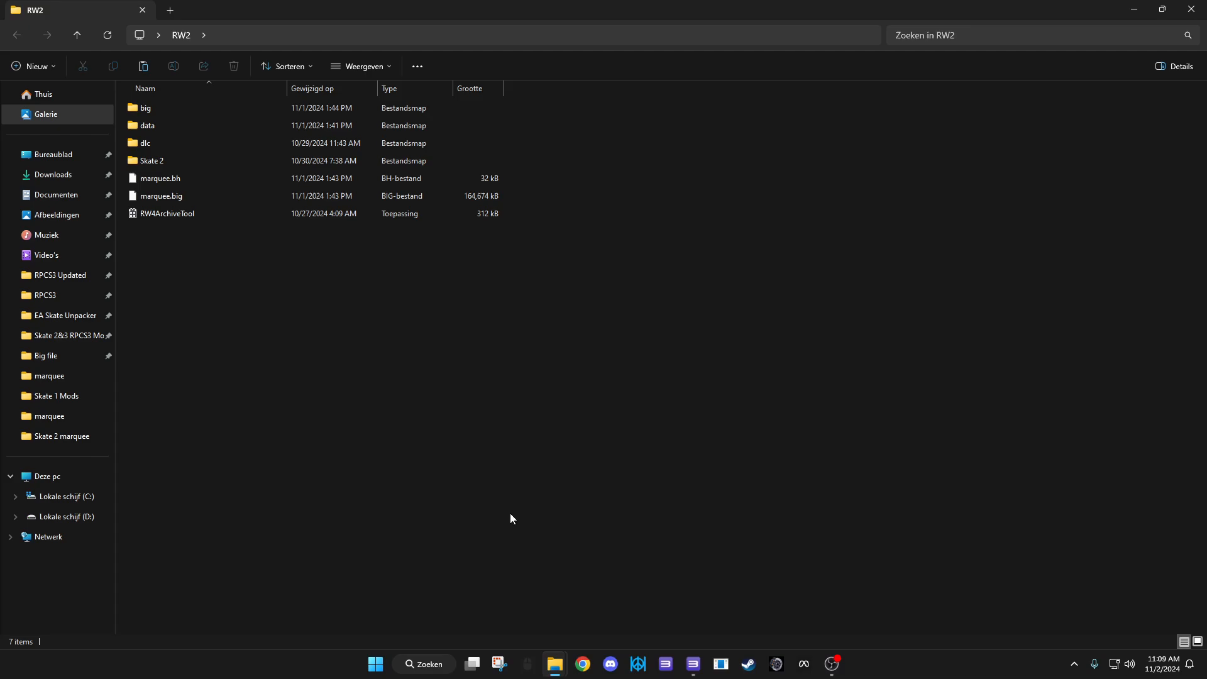
pyautogui.doubleClick(187, 160)
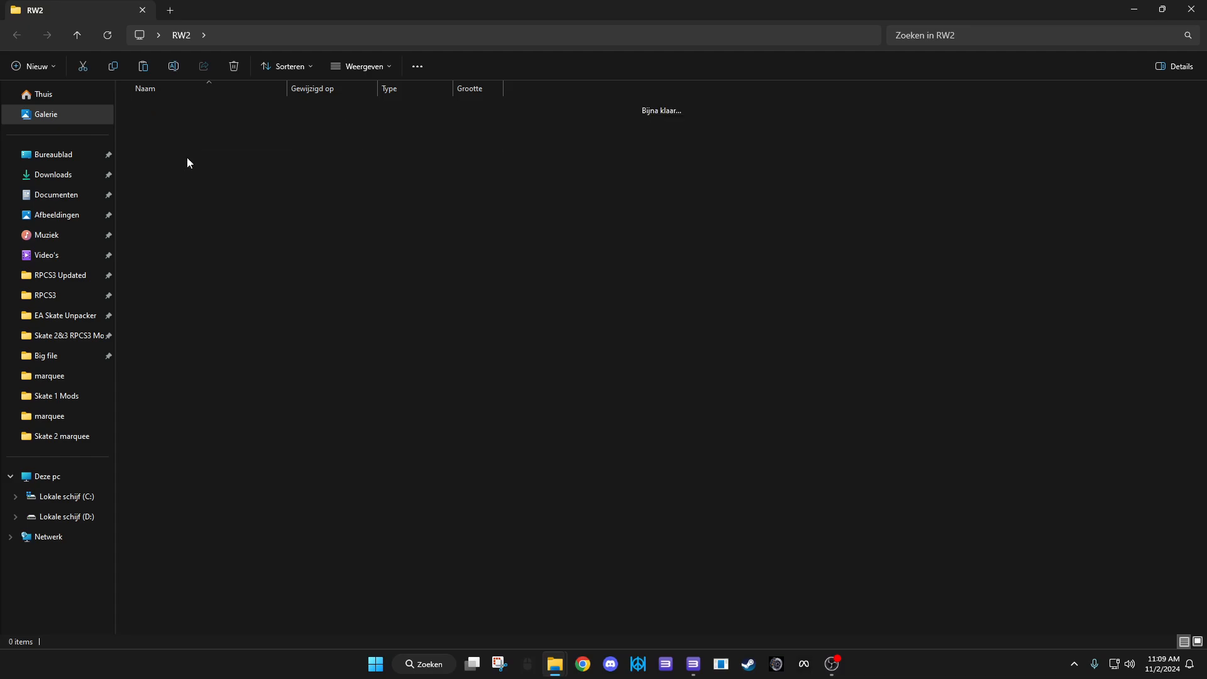
pyautogui.rightClick(195, 167)
pyautogui.click(207, 183)
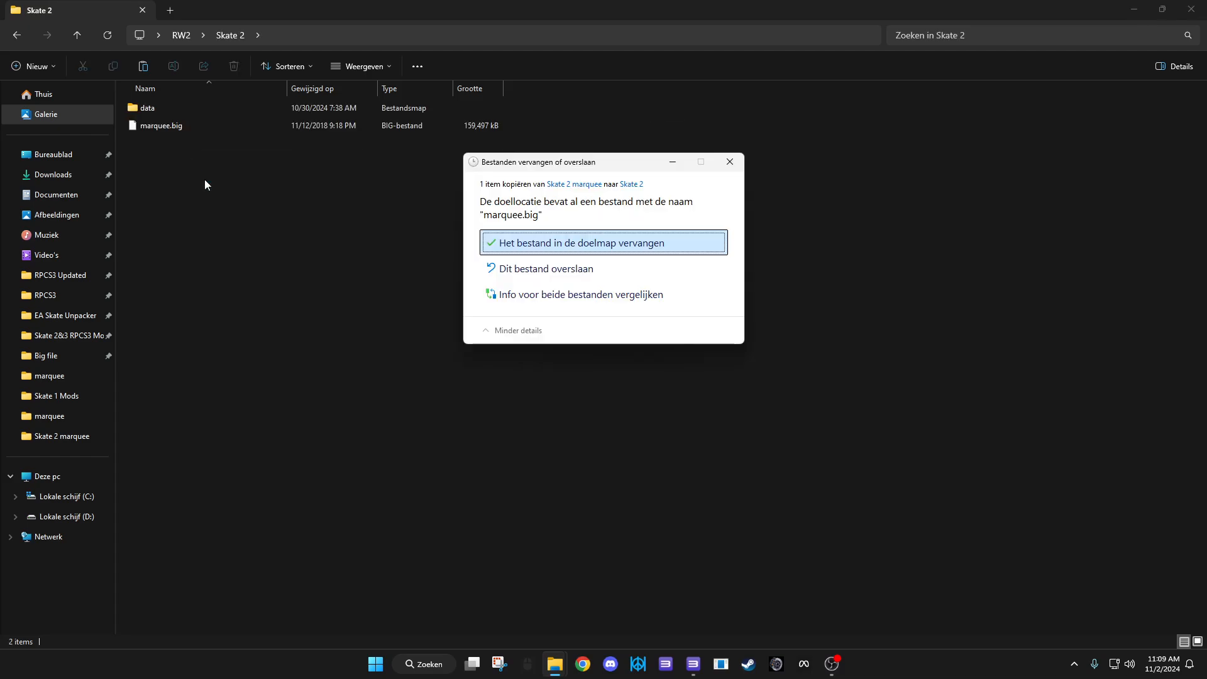
pyautogui.click(560, 244)
# Launch RW4ArchiveTool from the RW2 folder and open marquee.big from its Skate 2 subfolder
pyautogui.hotkey('alt', 'Left')
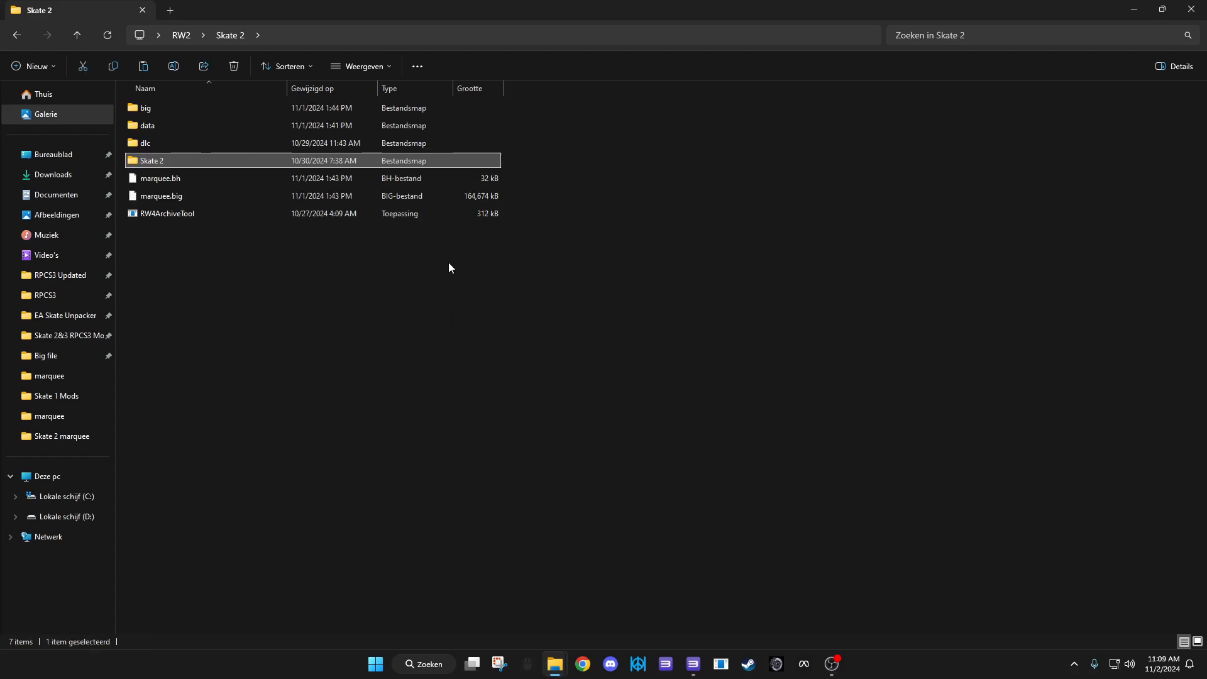
pyautogui.doubleClick(197, 212)
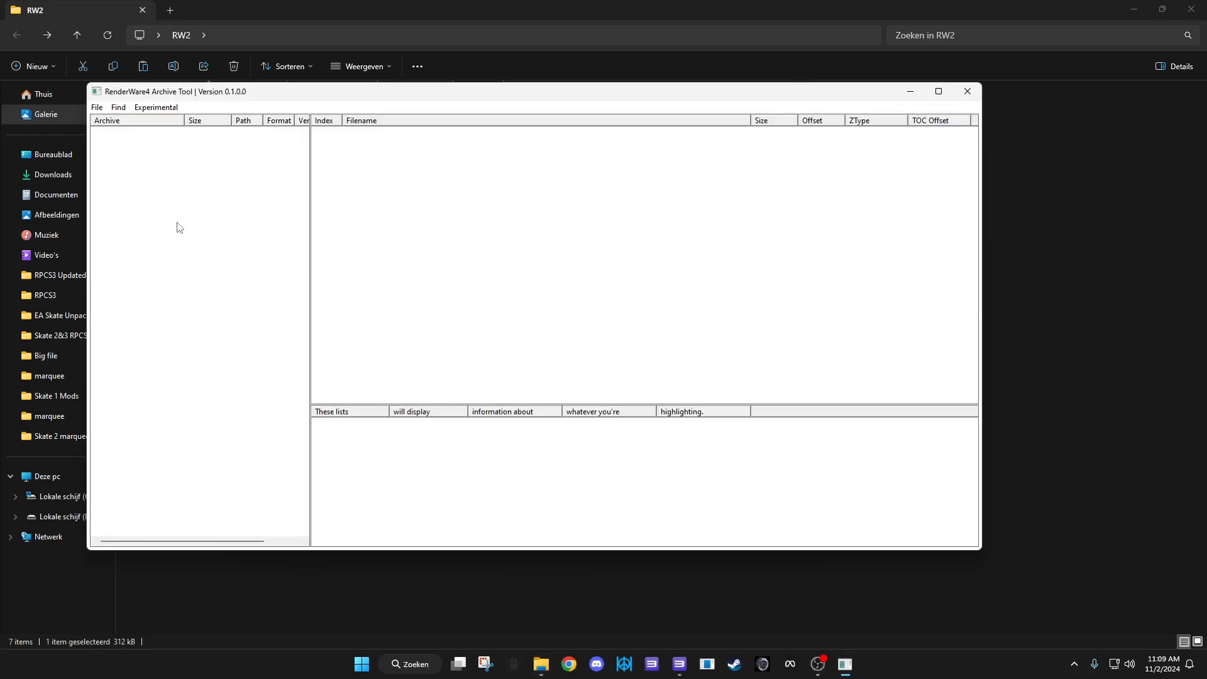
pyautogui.click(97, 107)
pyautogui.click(107, 123)
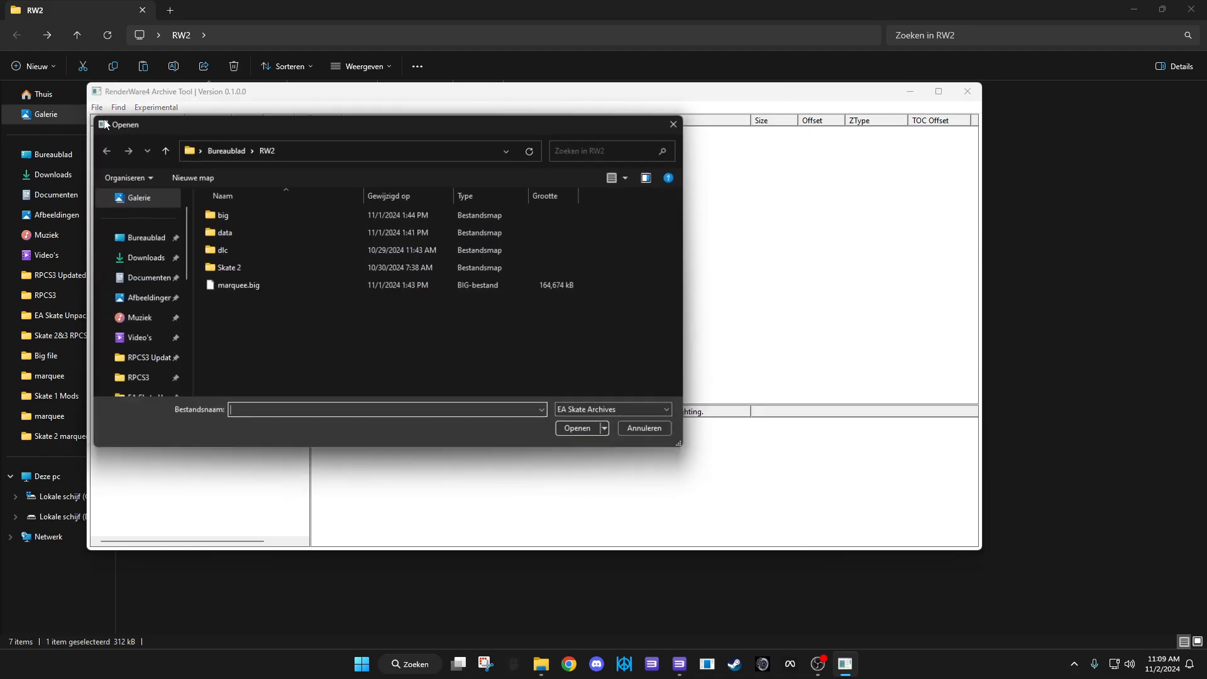
pyautogui.doubleClick(237, 265)
pyautogui.click(240, 232)
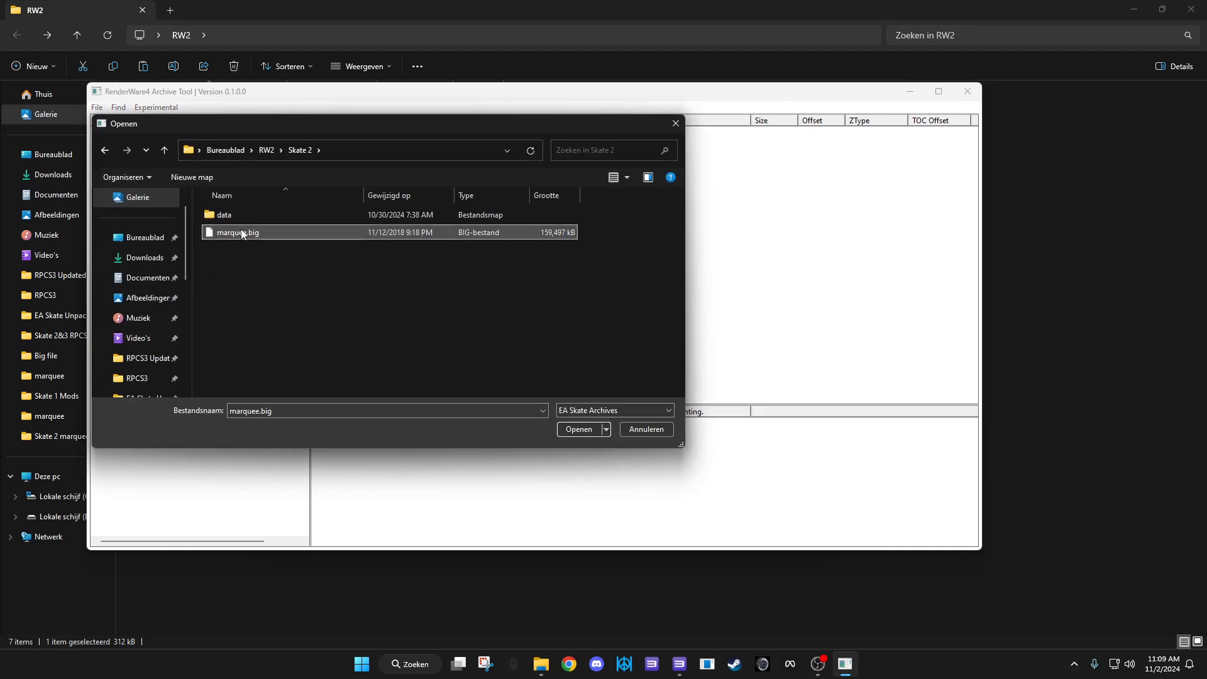
pyautogui.click(577, 429)
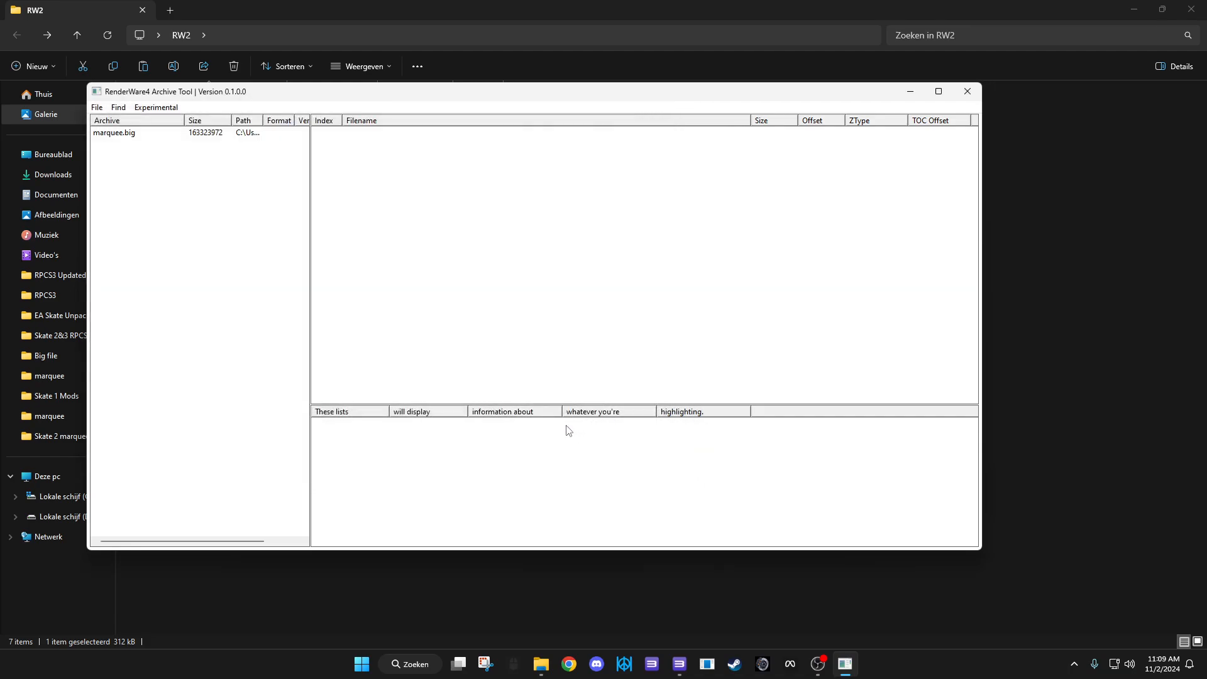
# Unpack the entire marquee.big archive, then return to File Explorer and open the Skate 2 folder in RW2
pyautogui.click(180, 134)
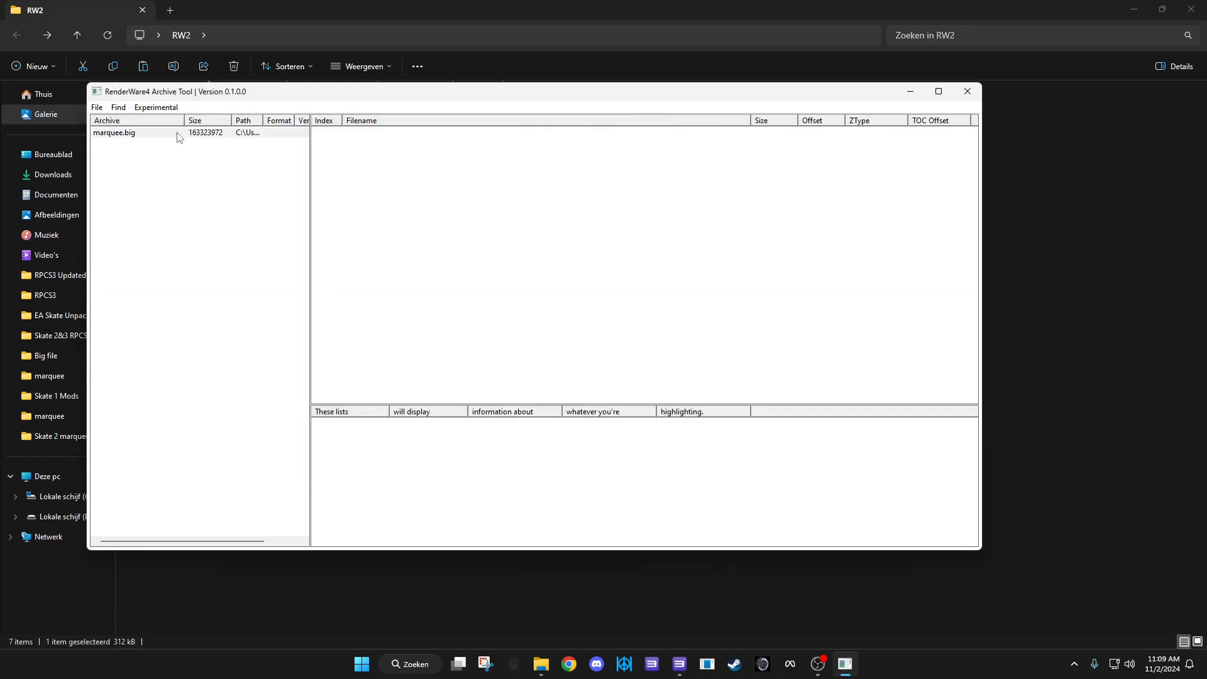
pyautogui.rightClick(179, 137)
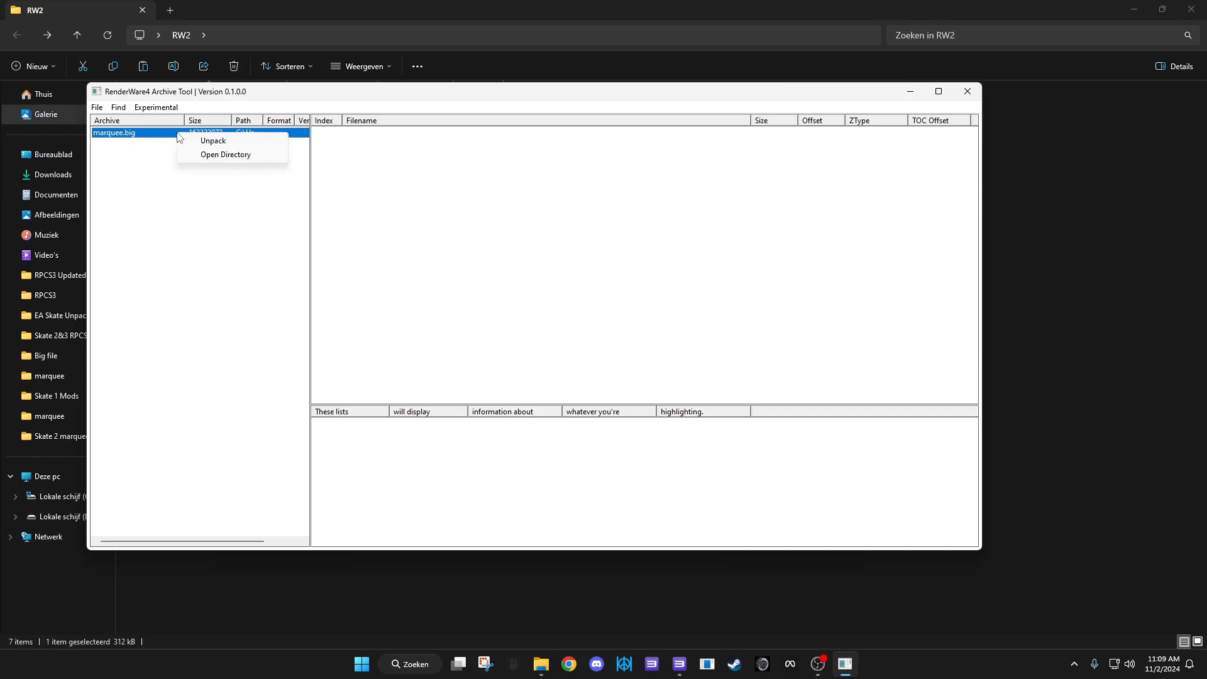
pyautogui.click(217, 142)
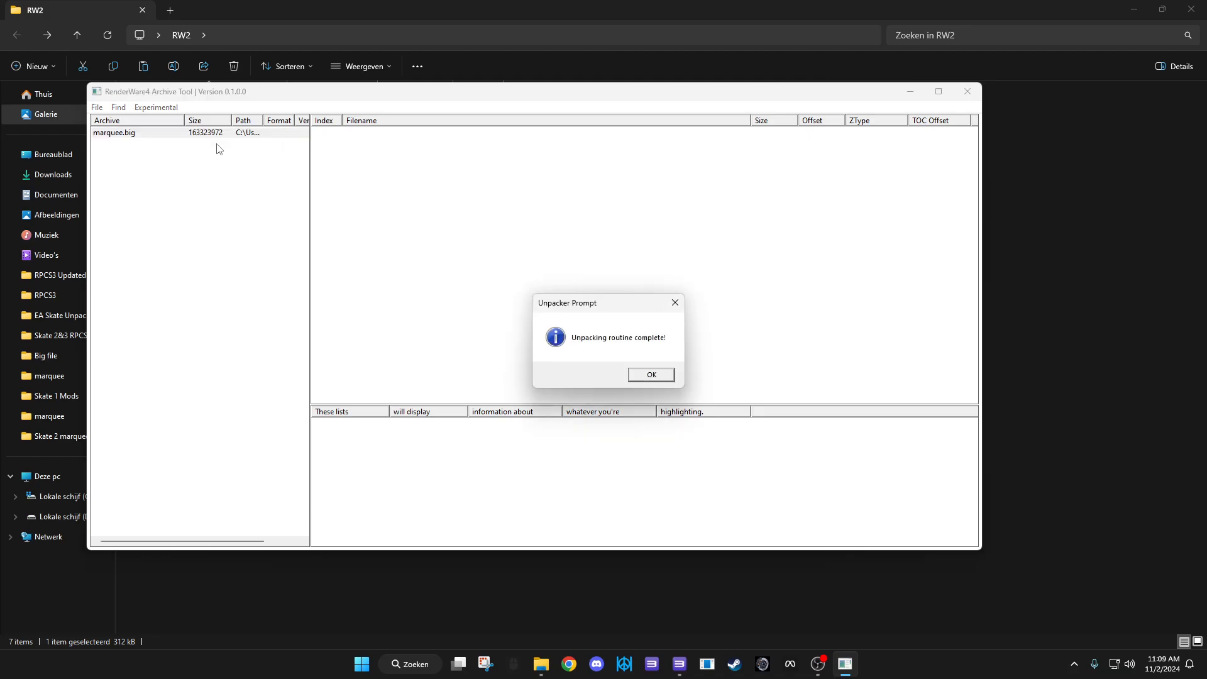
pyautogui.click(645, 374)
pyautogui.click(1052, 322)
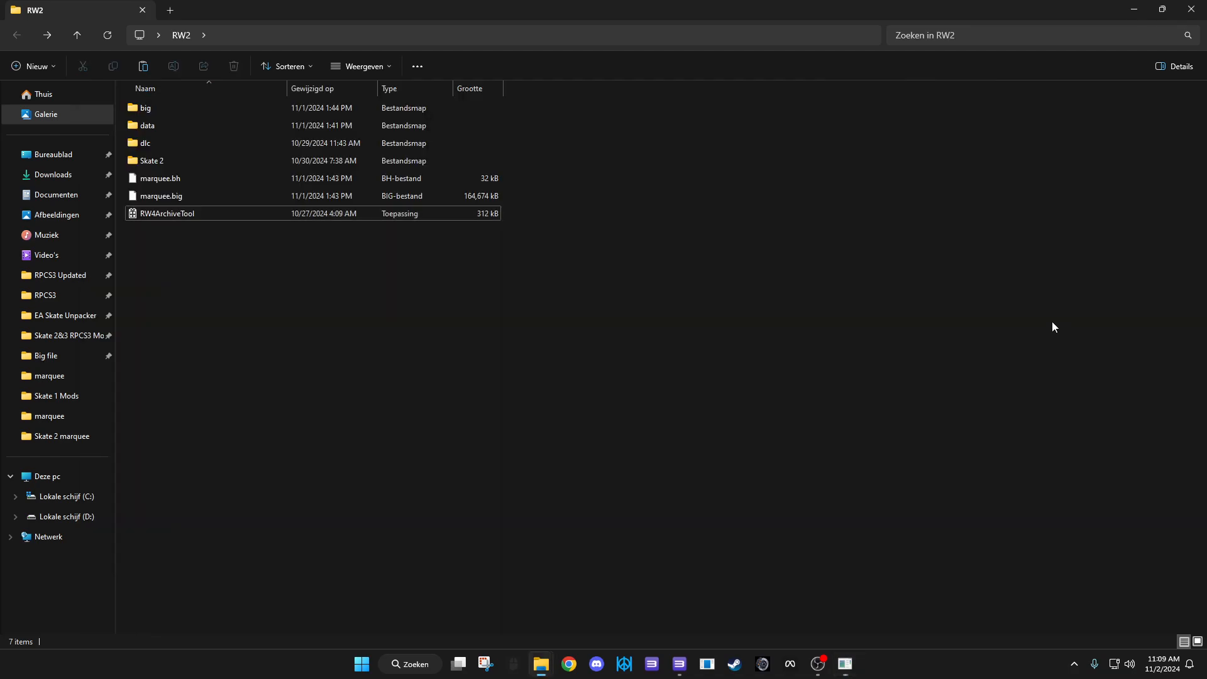
pyautogui.doubleClick(187, 156)
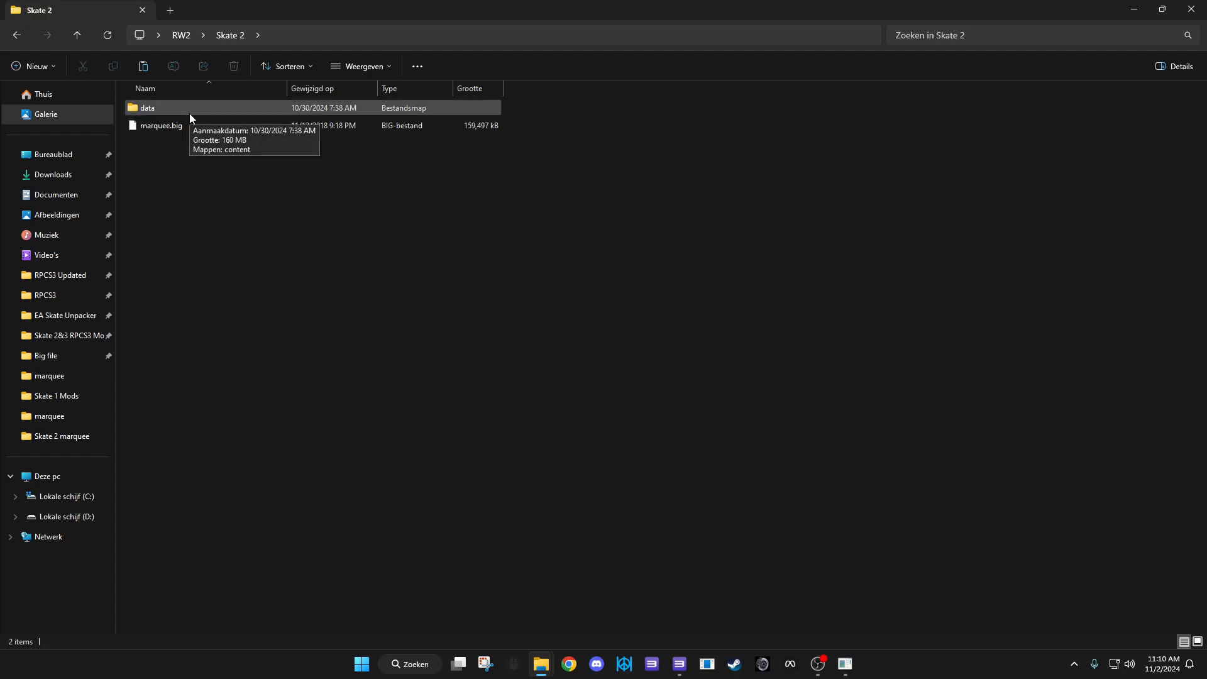
# Return to RW4ArchiveTool, list the contents of marquee.big and unpack the single file ai_skater_09.recipe
pyautogui.click(840, 664)
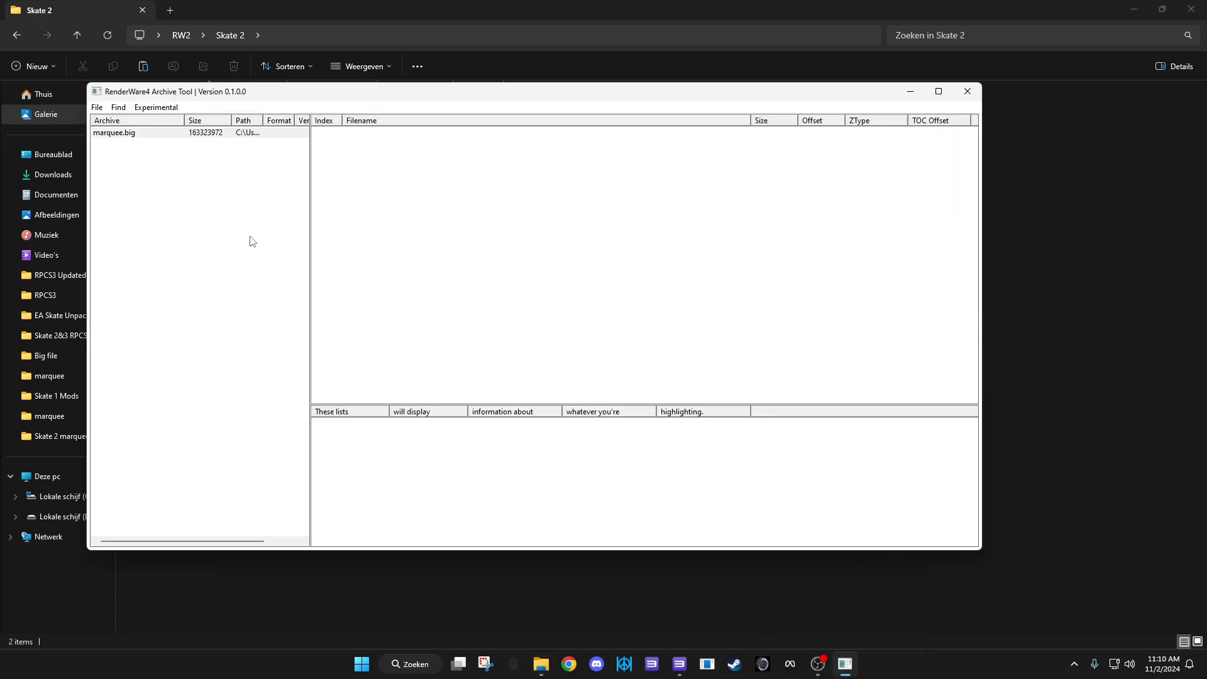
pyautogui.click(180, 135)
pyautogui.rightClick(328, 203)
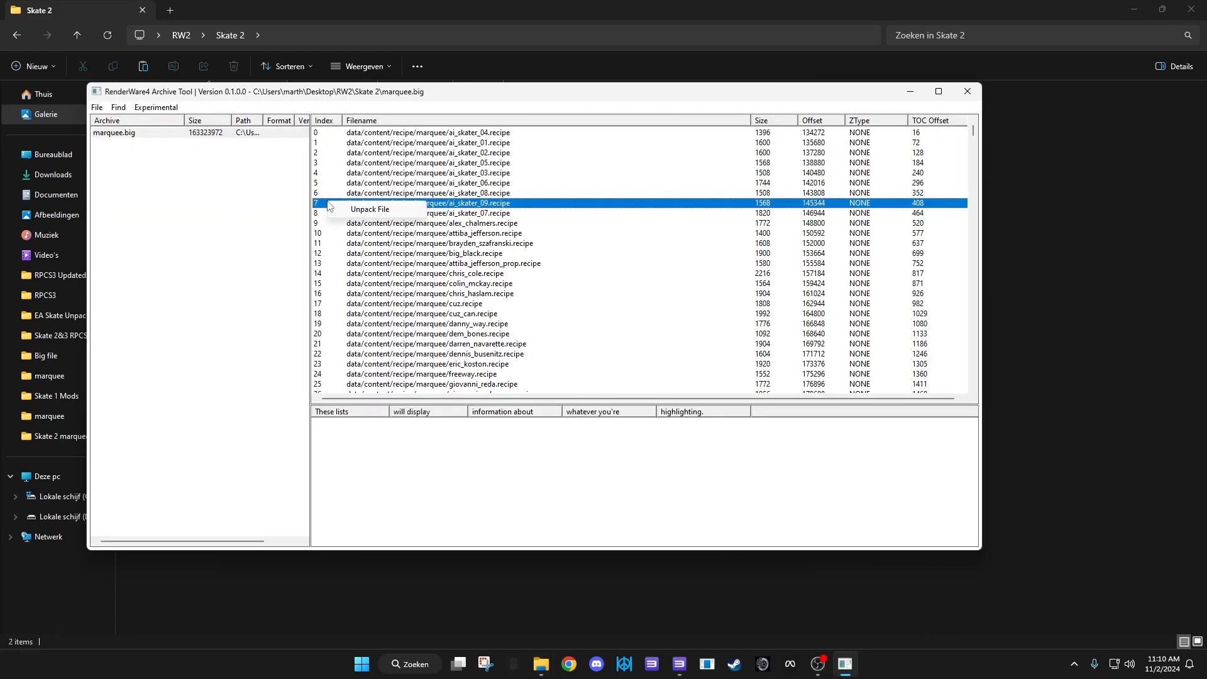
pyautogui.click(352, 211)
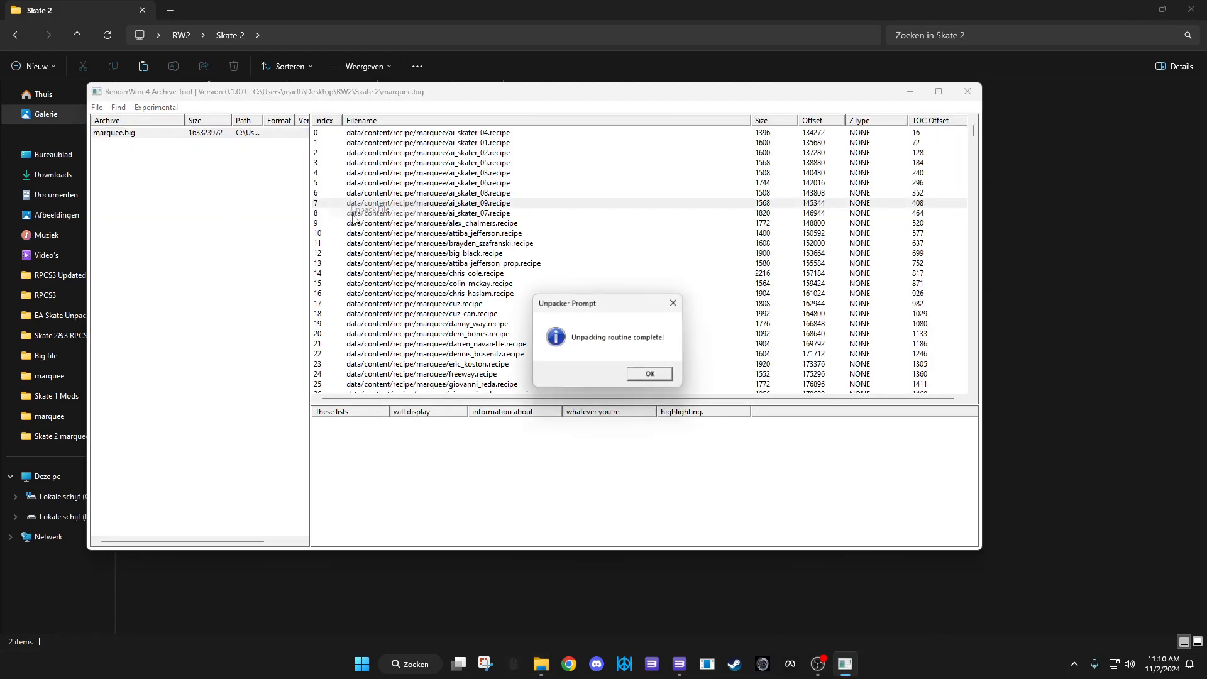
pyautogui.click(633, 376)
# Return to the Skate 2 folder in RW2 and check the contents of its unpacked data folder
pyautogui.rightClick(136, 139)
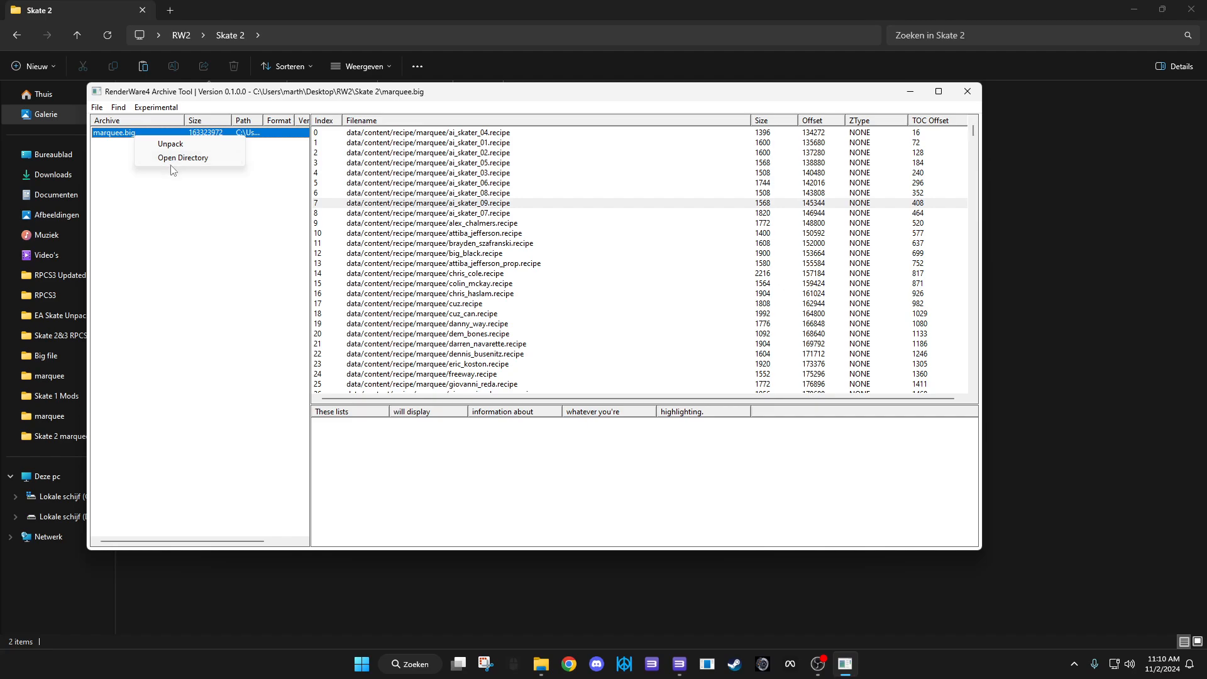
pyautogui.click(176, 183)
pyautogui.click(1038, 322)
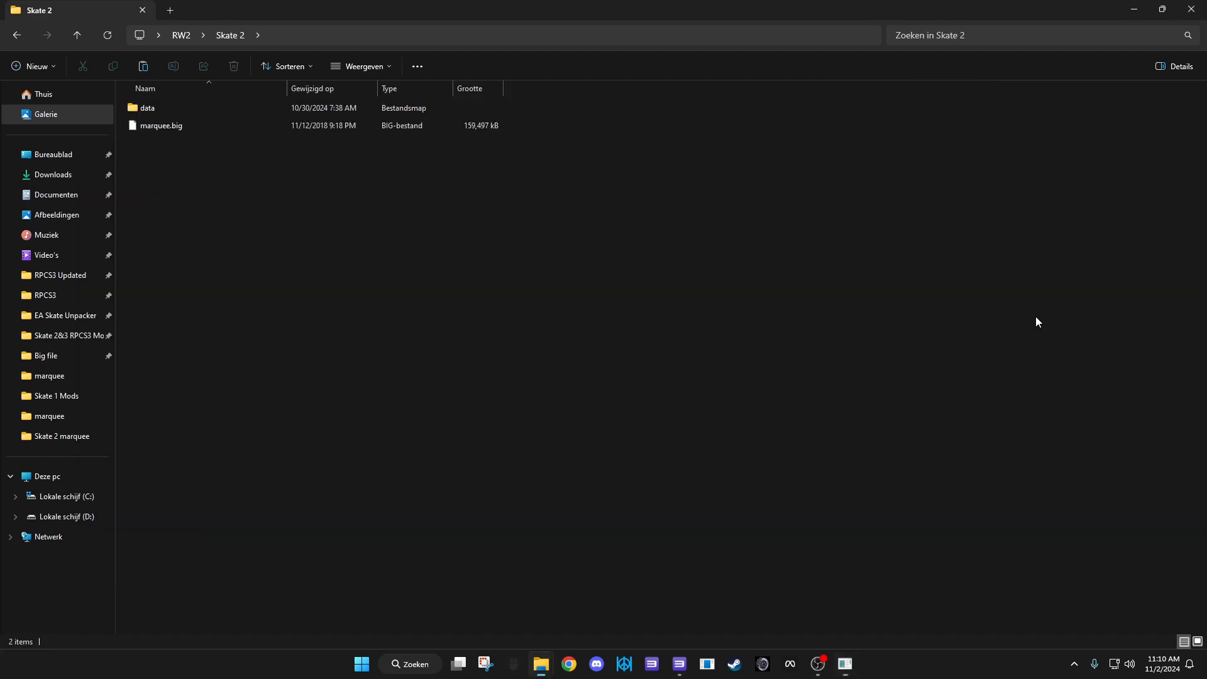
pyautogui.press('BackSpace')
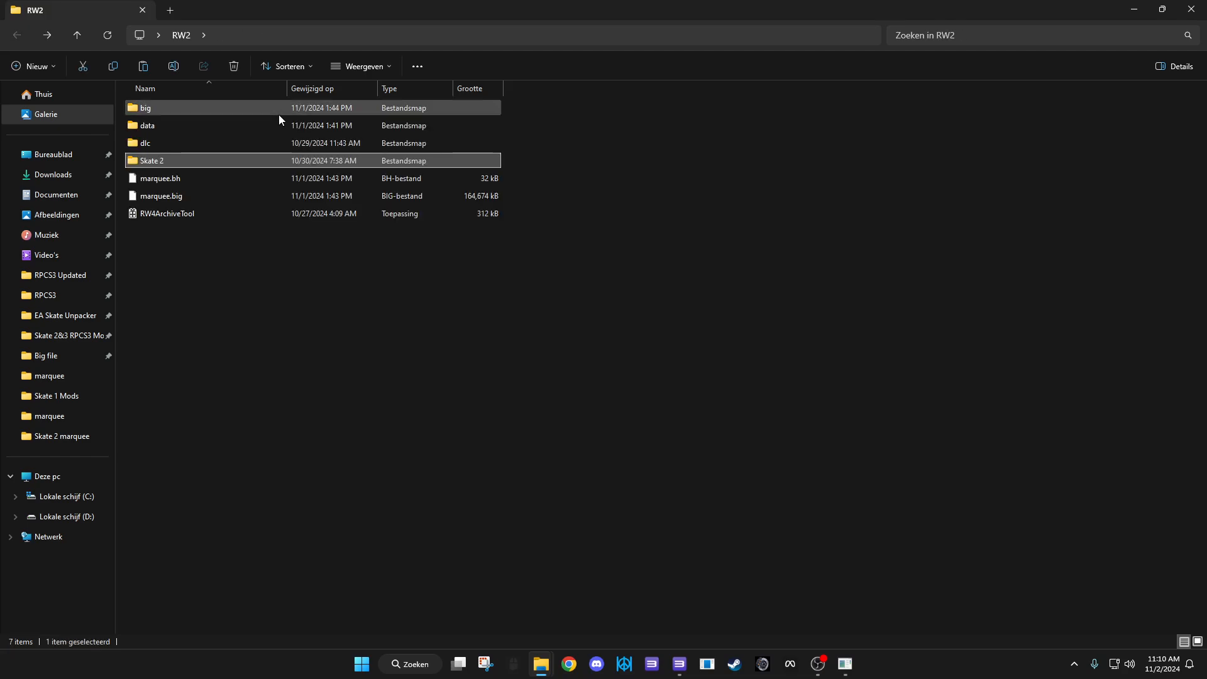
pyautogui.doubleClick(228, 159)
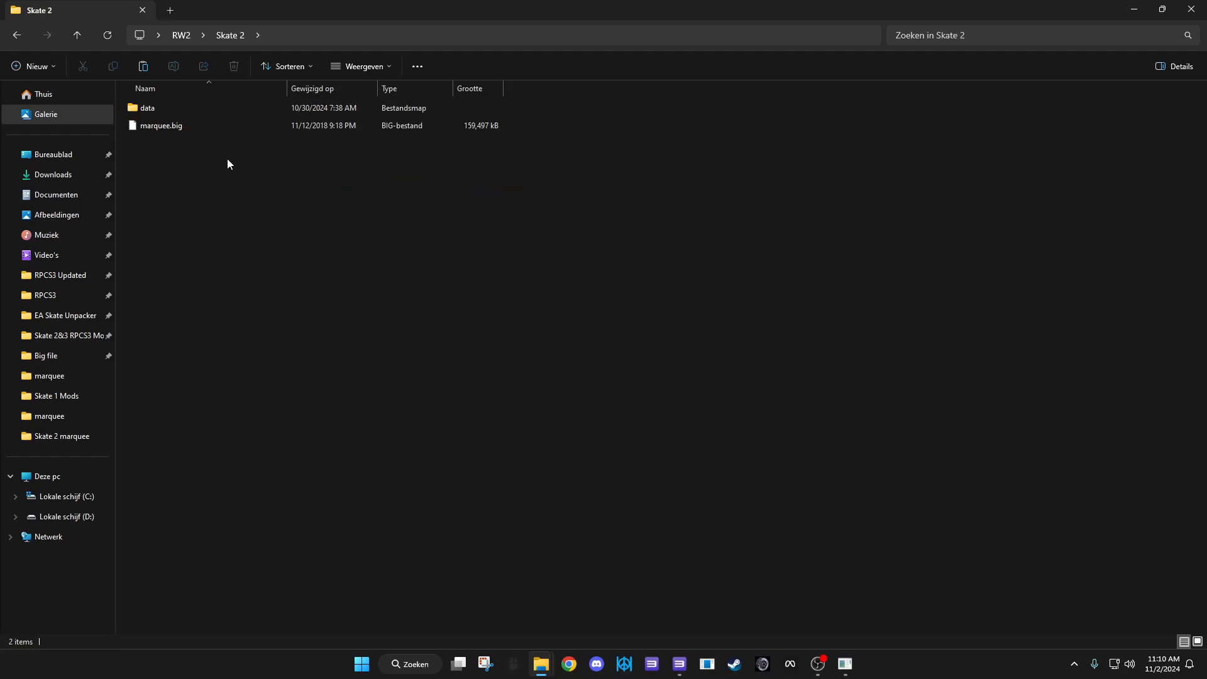
pyautogui.doubleClick(225, 111)
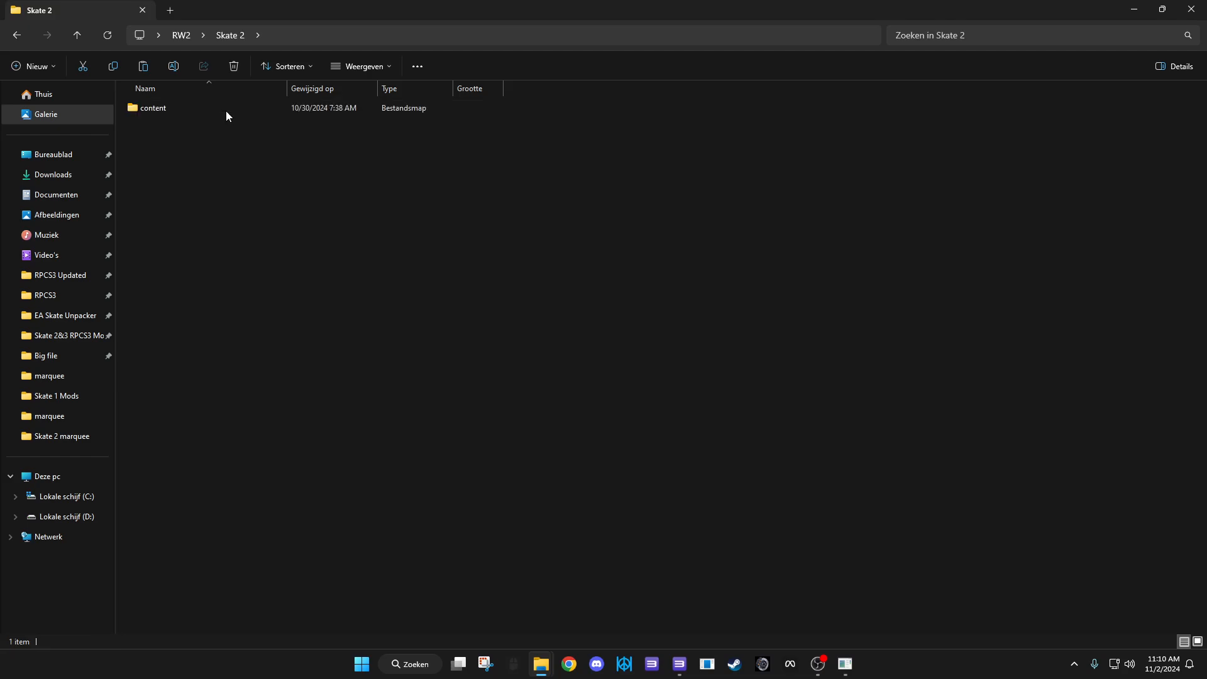
pyautogui.press('BackSpace')
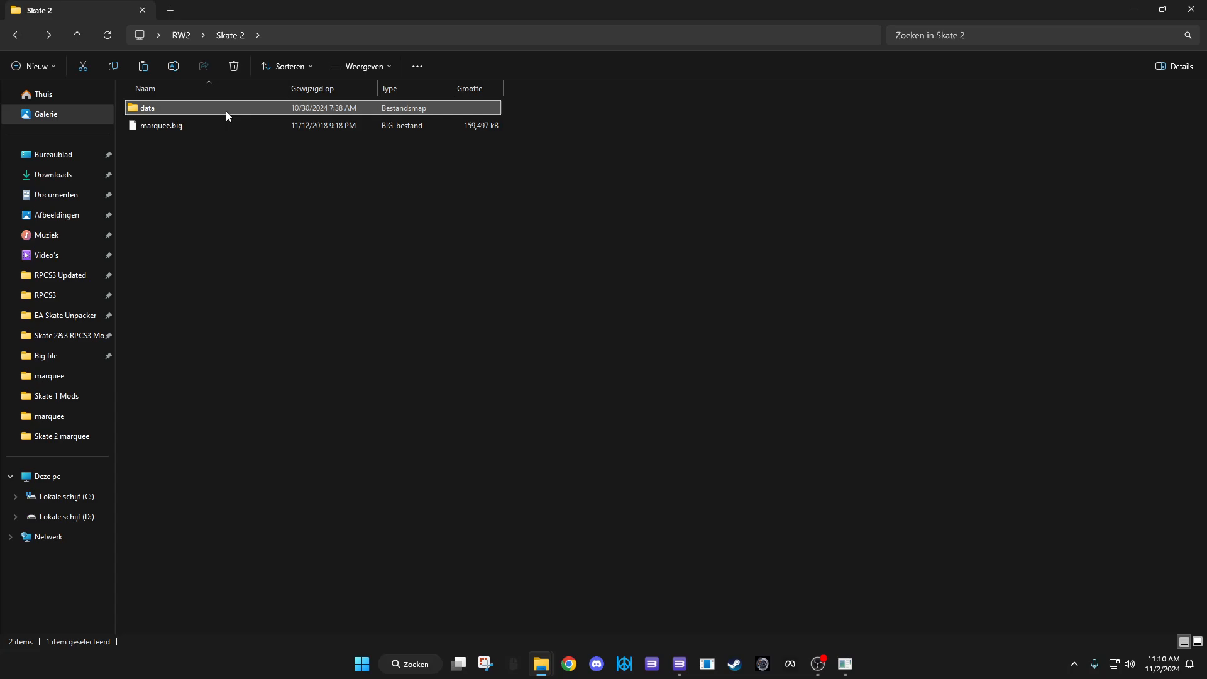
# Copy the data folder from RW2's Skate 2 folder into EA Skate Unpacker's Big file folder, replacing files with the same names
pyautogui.rightClick(225, 111)
pyautogui.click(269, 132)
pyautogui.moveTo(542, 665)
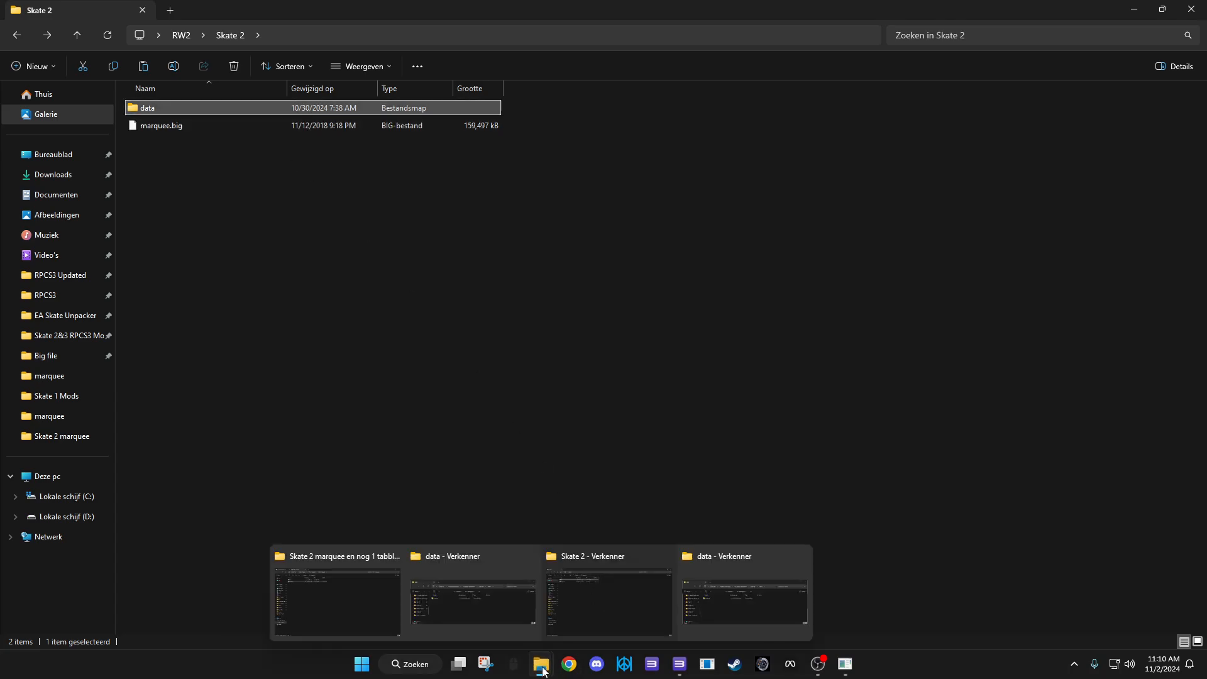
pyautogui.moveTo(496, 606)
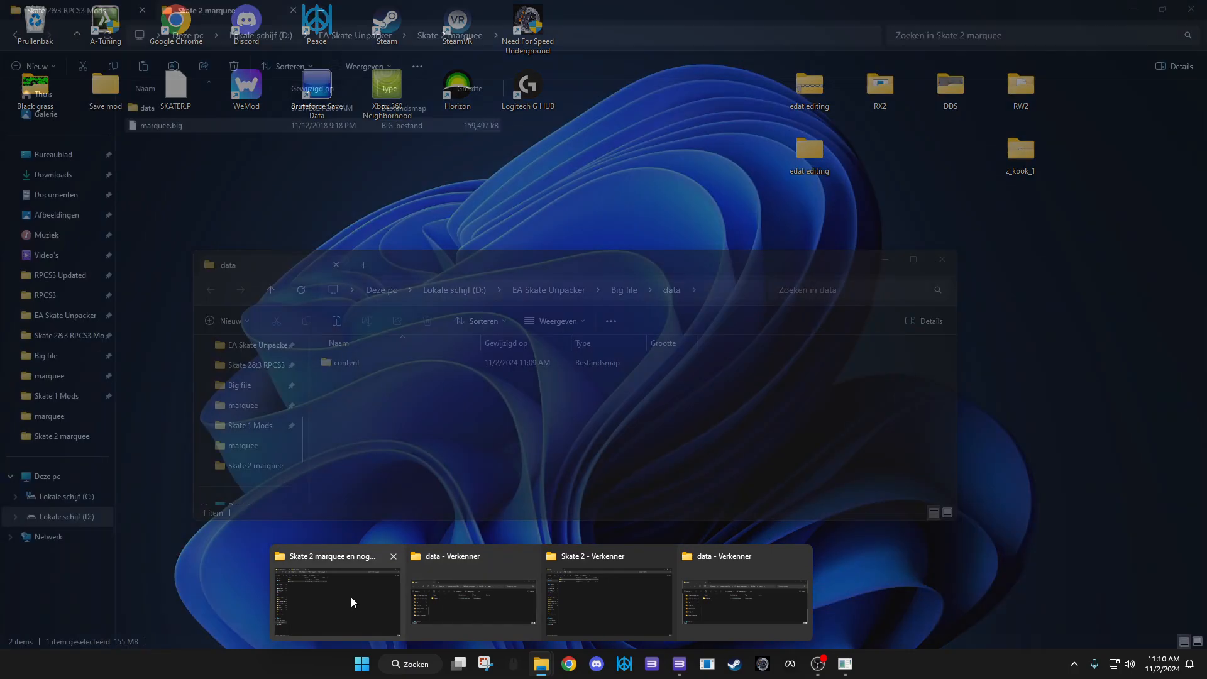
pyautogui.click(351, 597)
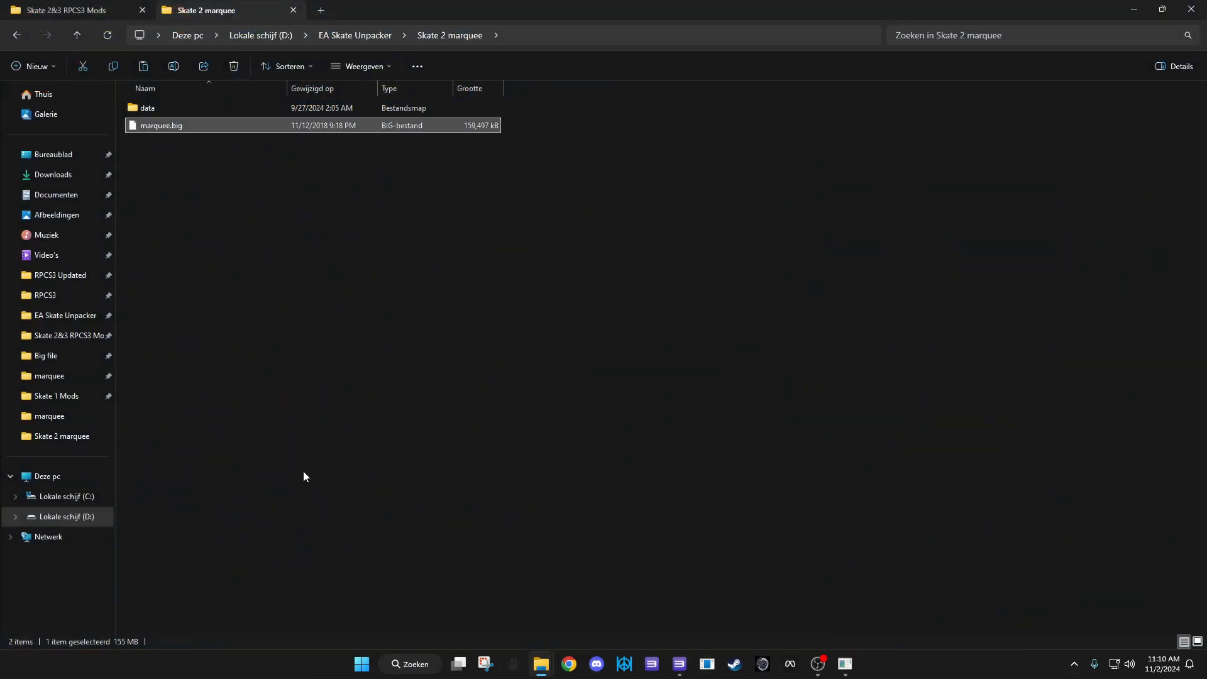
pyautogui.hotkey('alt', 'Left')
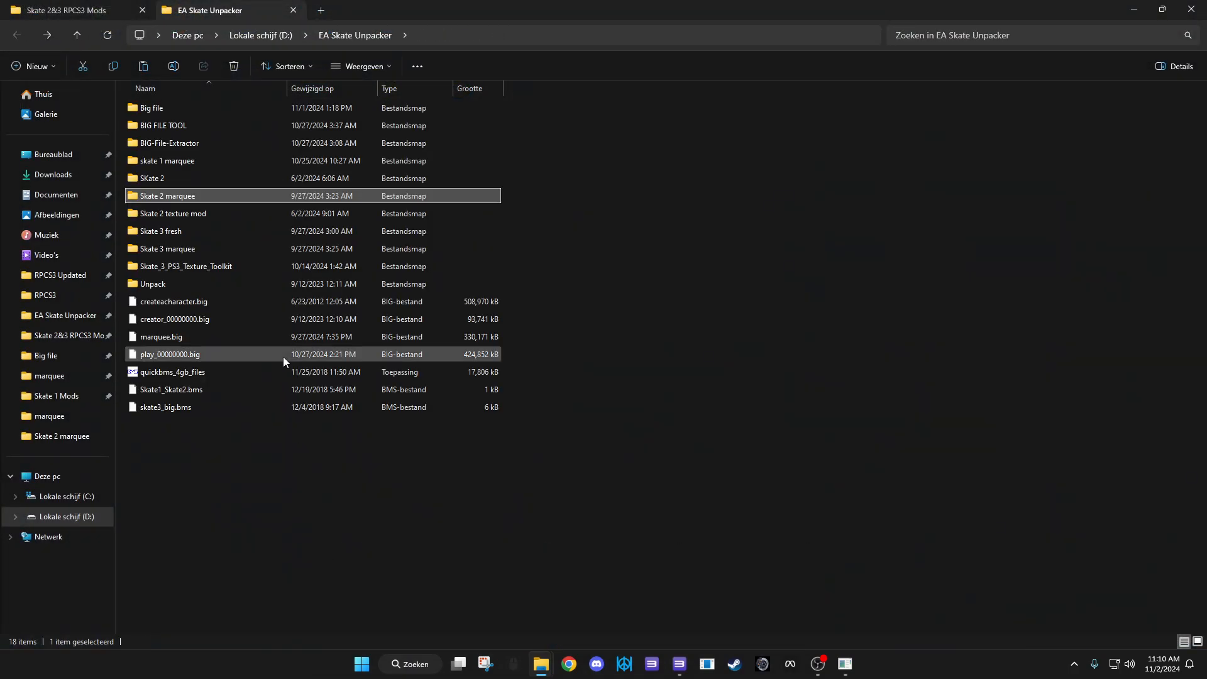
pyautogui.doubleClick(217, 111)
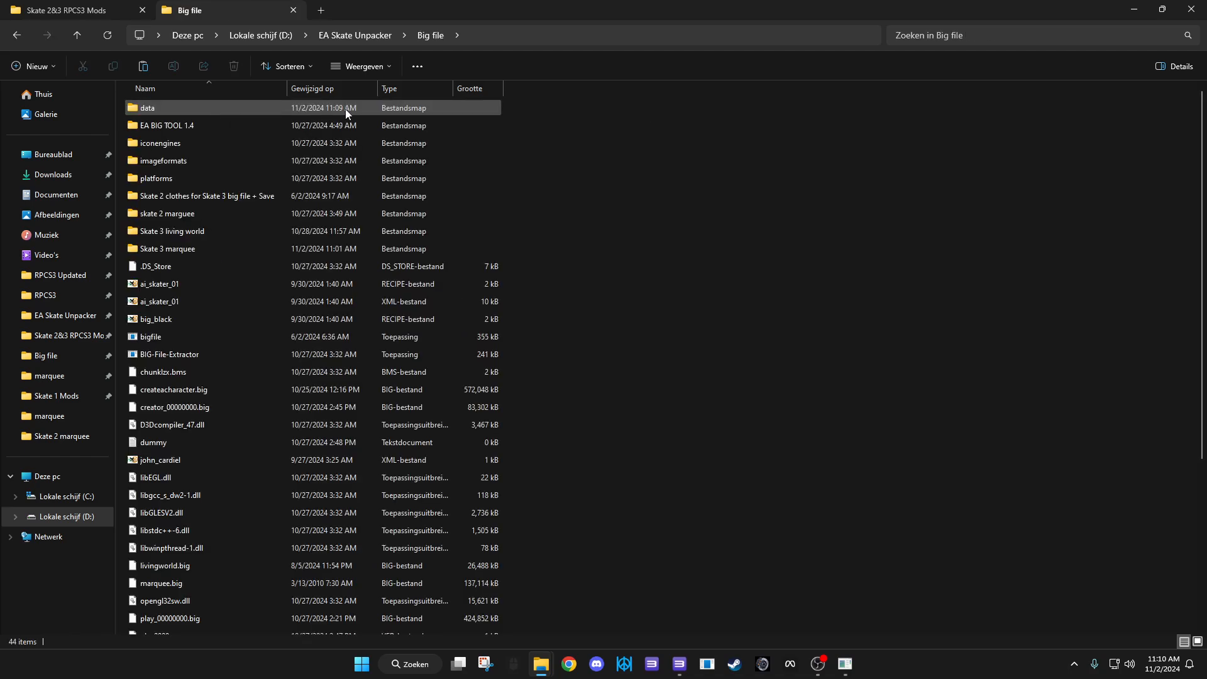
pyautogui.rightClick(631, 148)
pyautogui.click(650, 164)
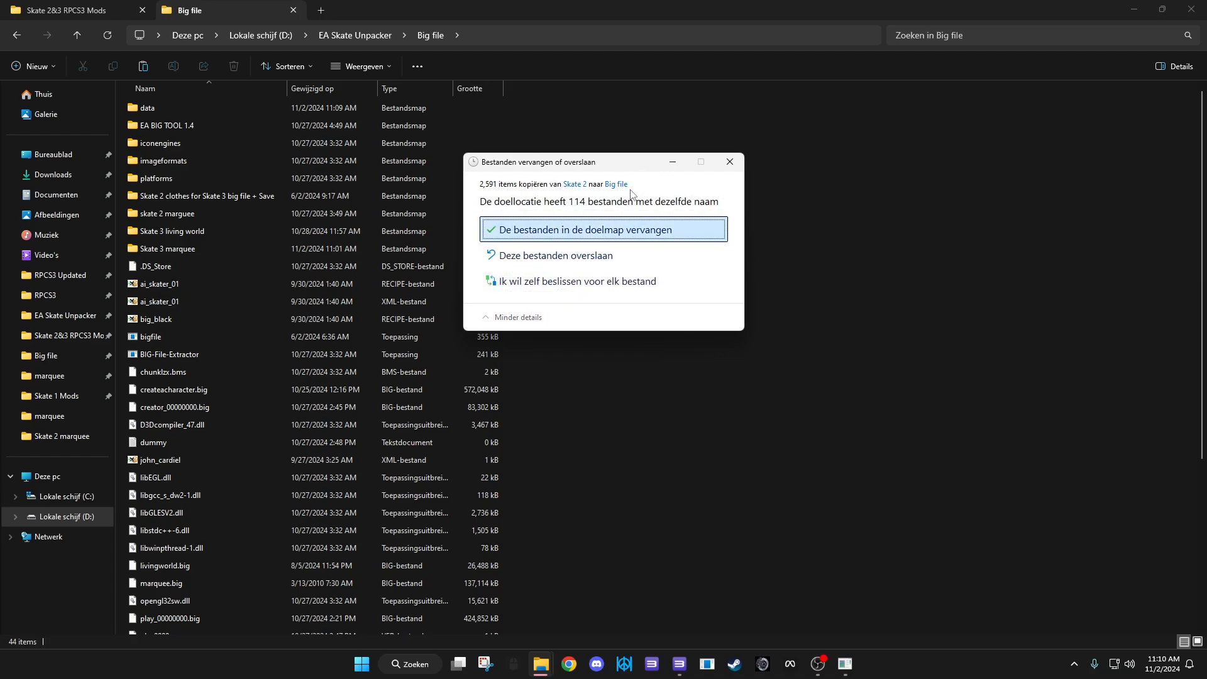
pyautogui.click(614, 231)
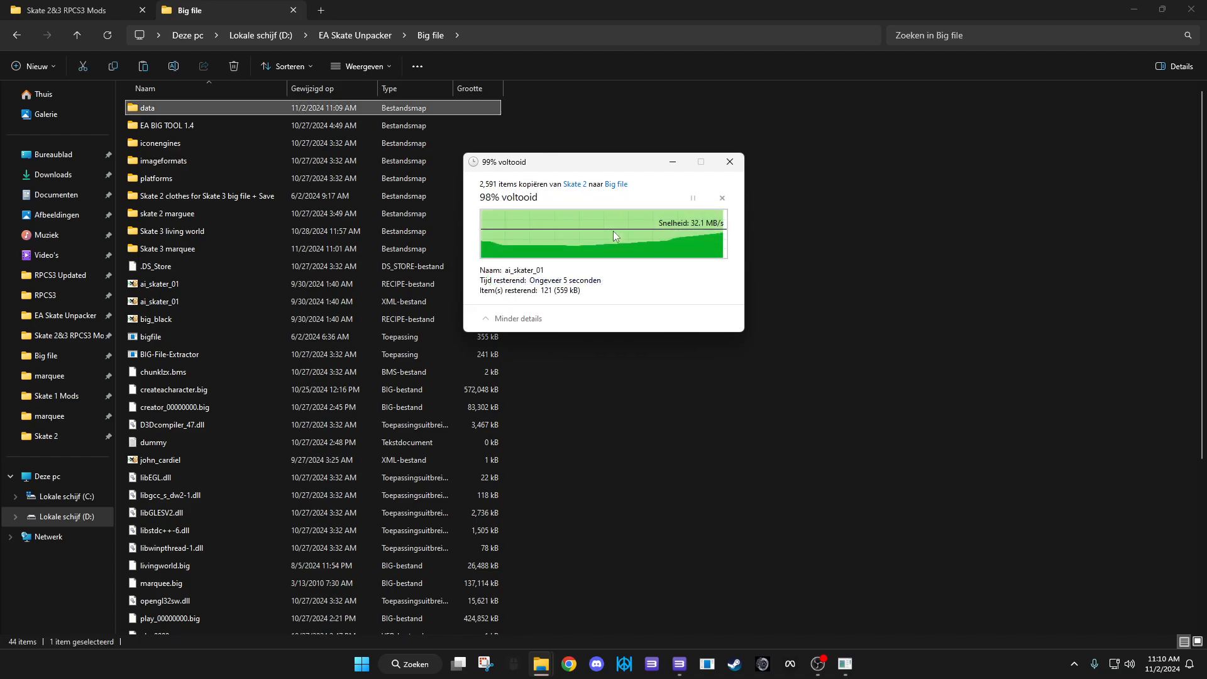
# Open data/content/marquee/model inside Big file and look through the merged model folders
pyautogui.doubleClick(286, 104)
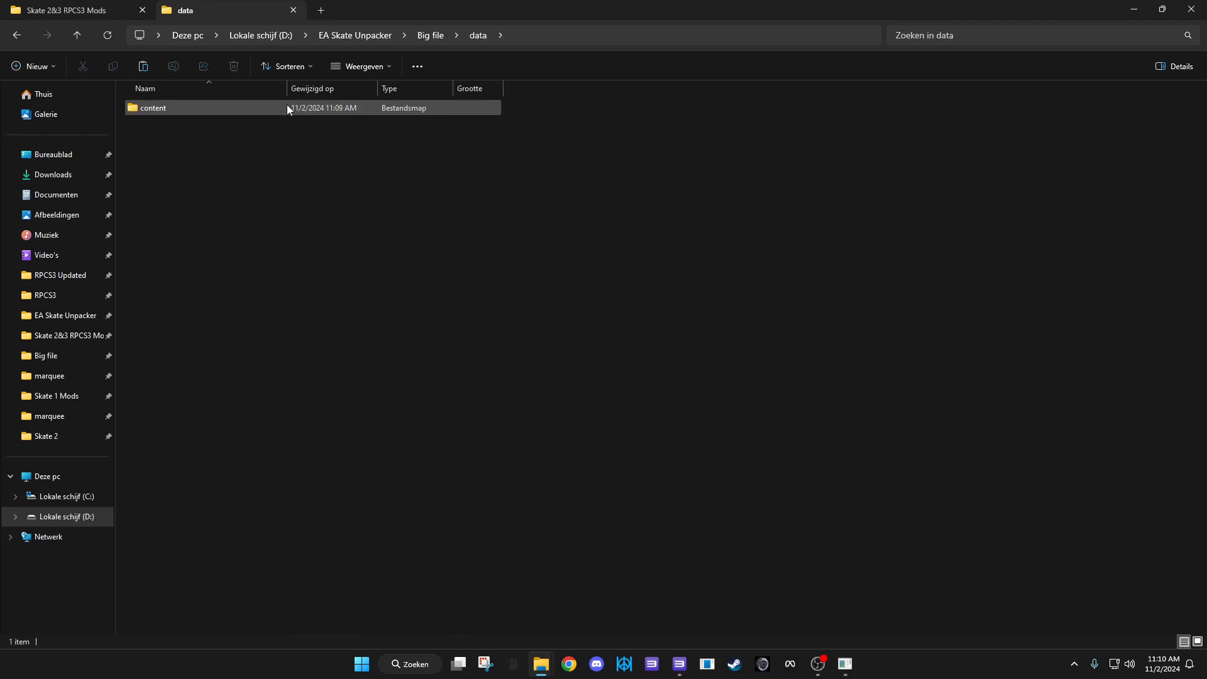
pyautogui.doubleClick(285, 107)
pyautogui.doubleClick(284, 108)
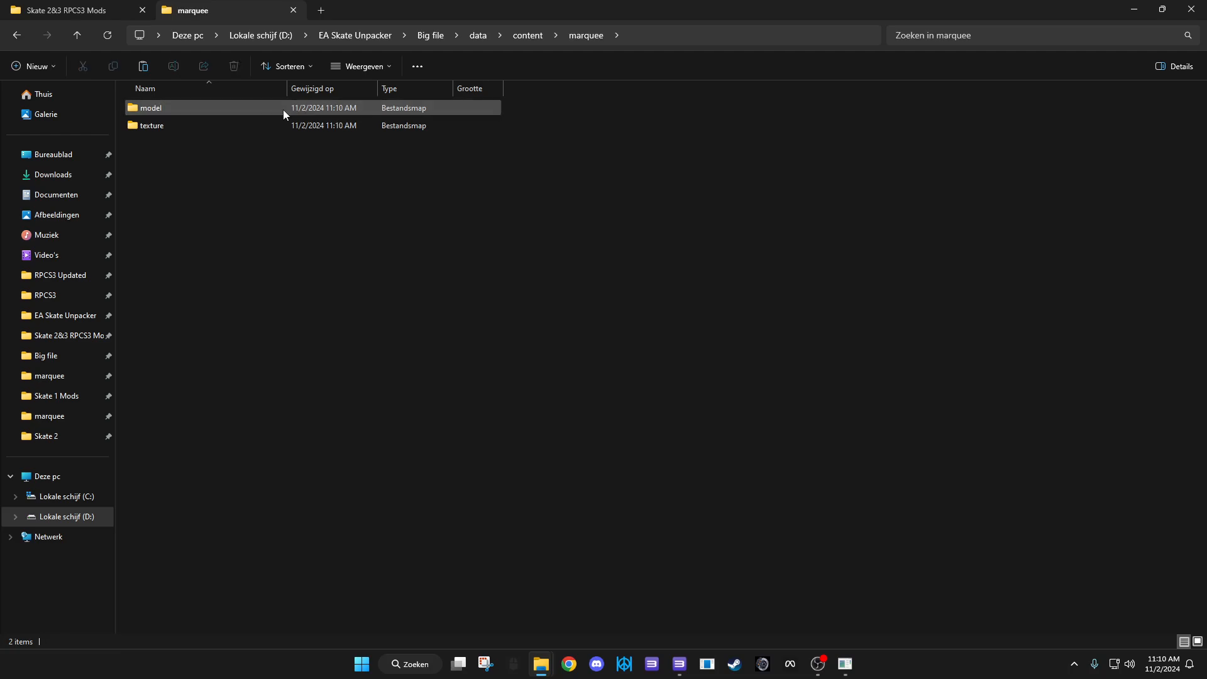
pyautogui.scroll(-20, 283, 109)
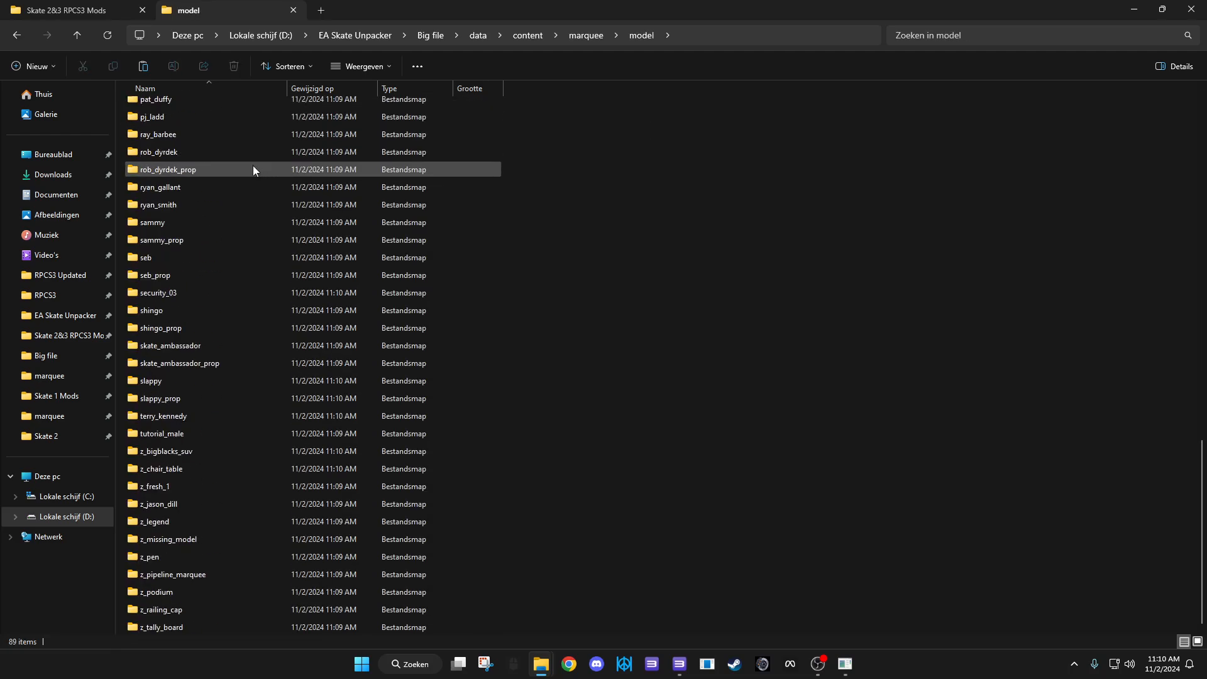
pyautogui.scroll(19, 251, 180)
pyautogui.scroll(-19, 261, 204)
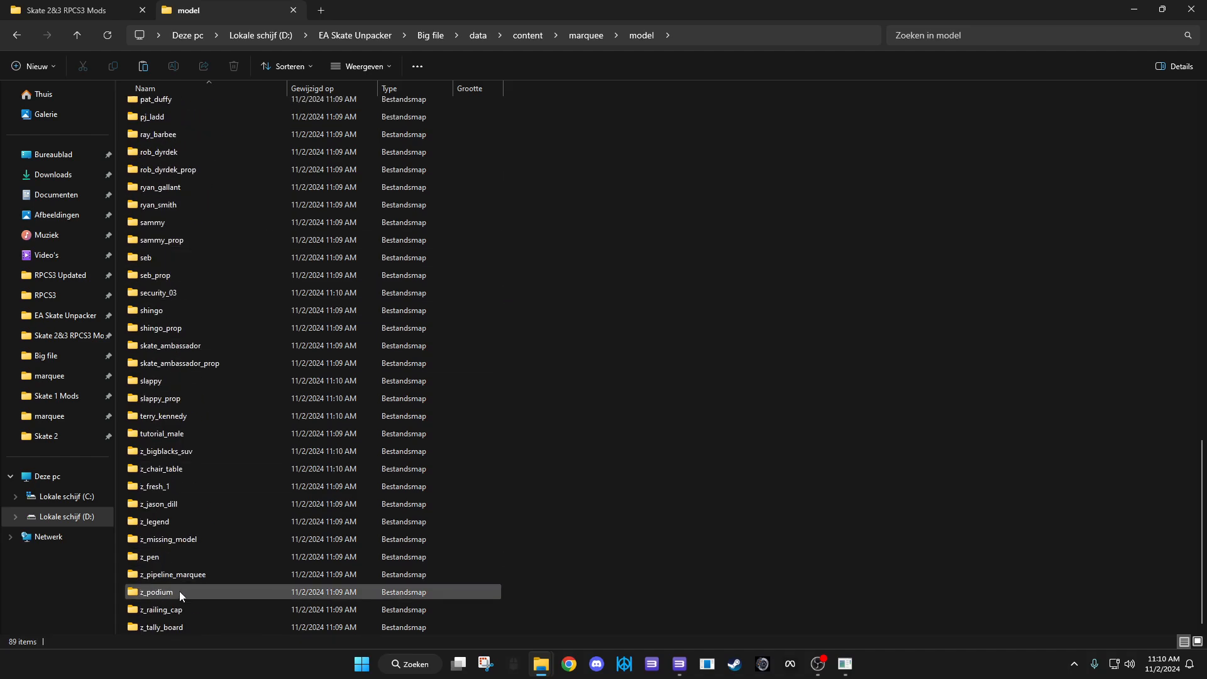
pyautogui.scroll(1, 189, 565)
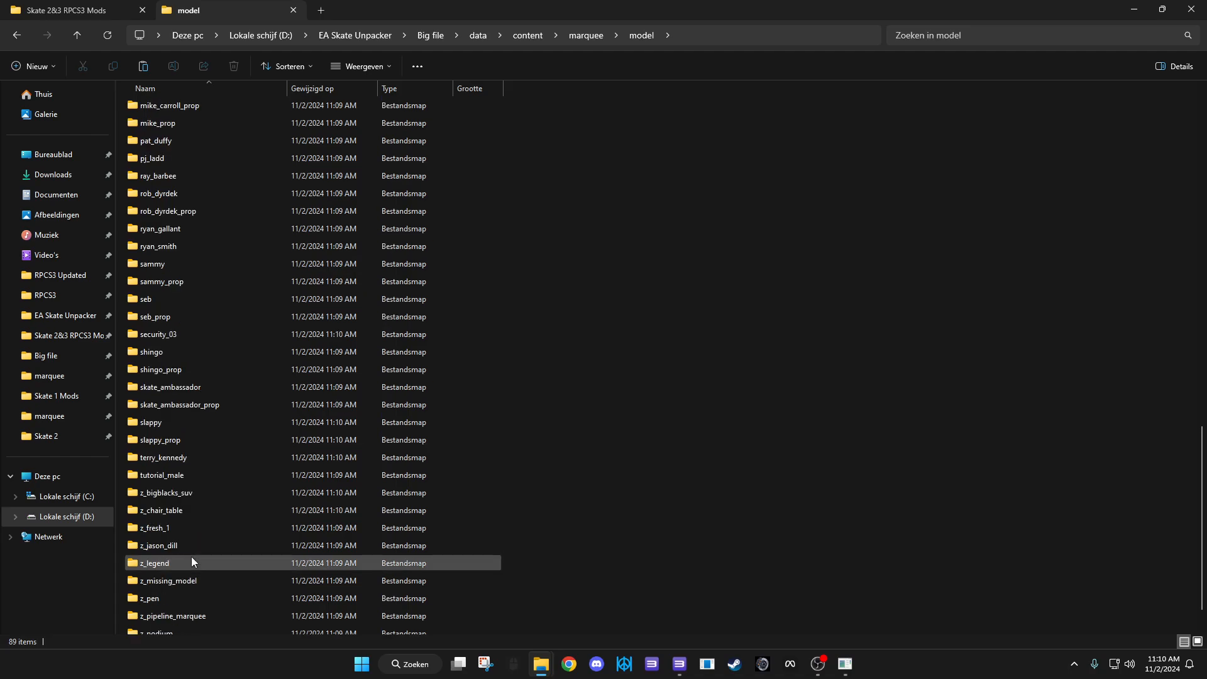
# Examine the body-part subfolders of the tutorial_male and rob_dyrdek models
pyautogui.doubleClick(202, 475)
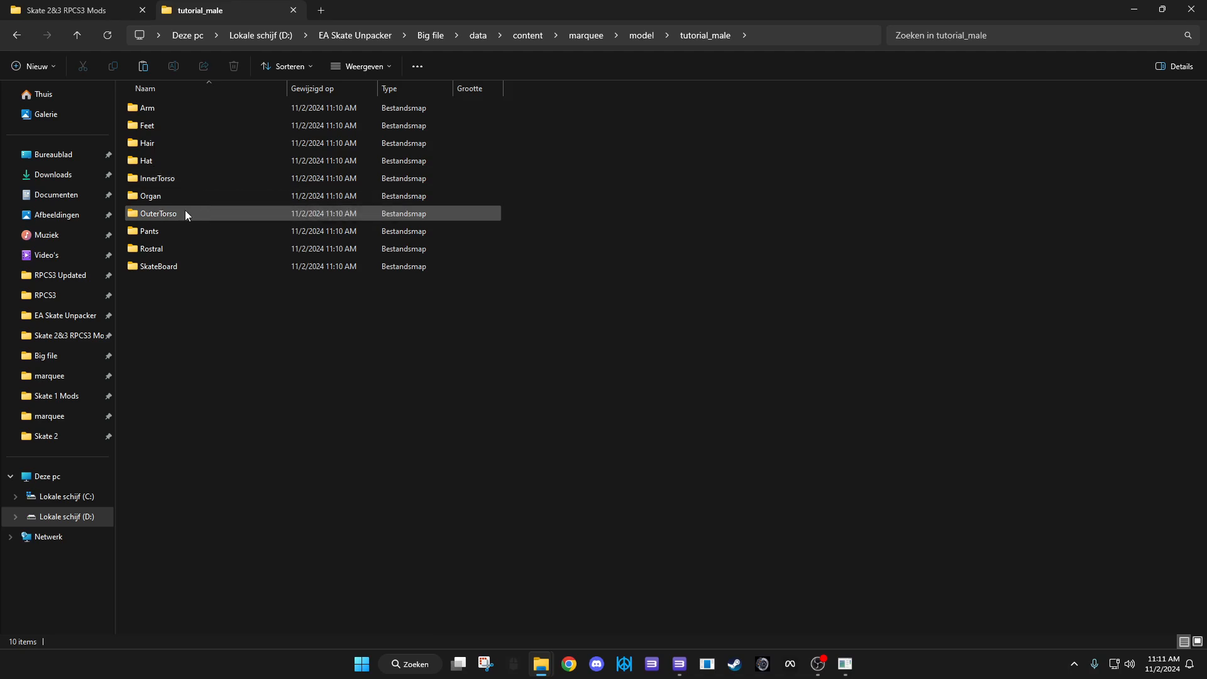
pyautogui.hotkey('alt', 'Left')
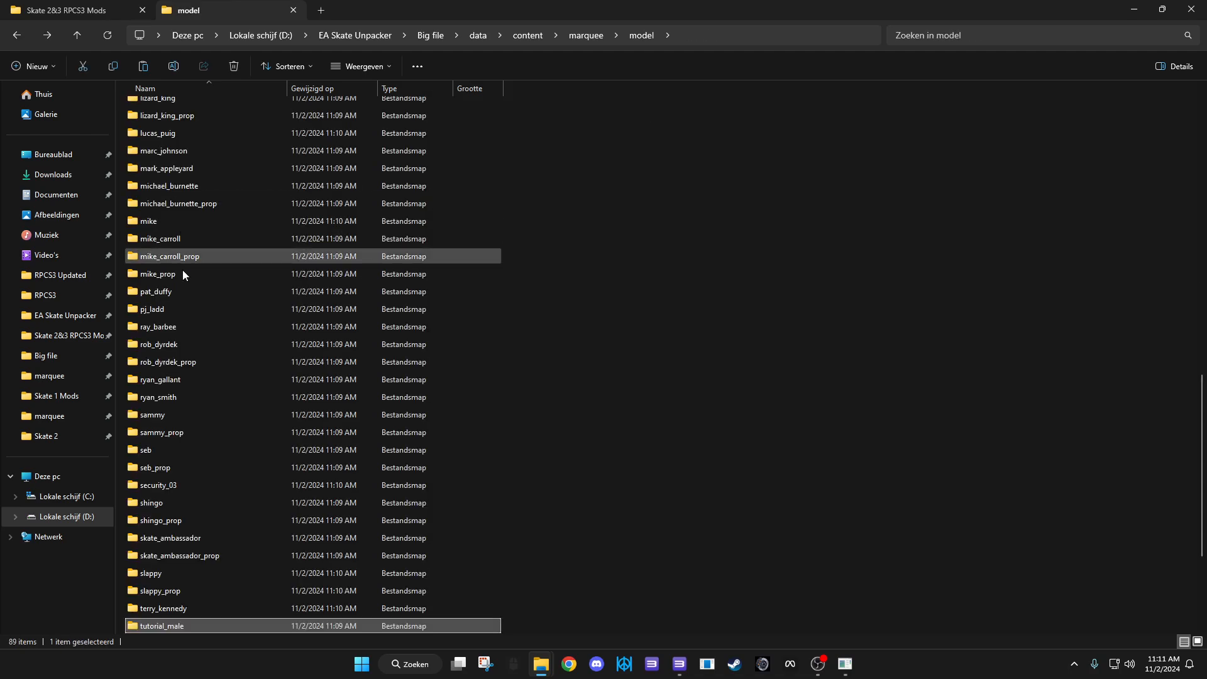
pyautogui.scroll(-1, 199, 339)
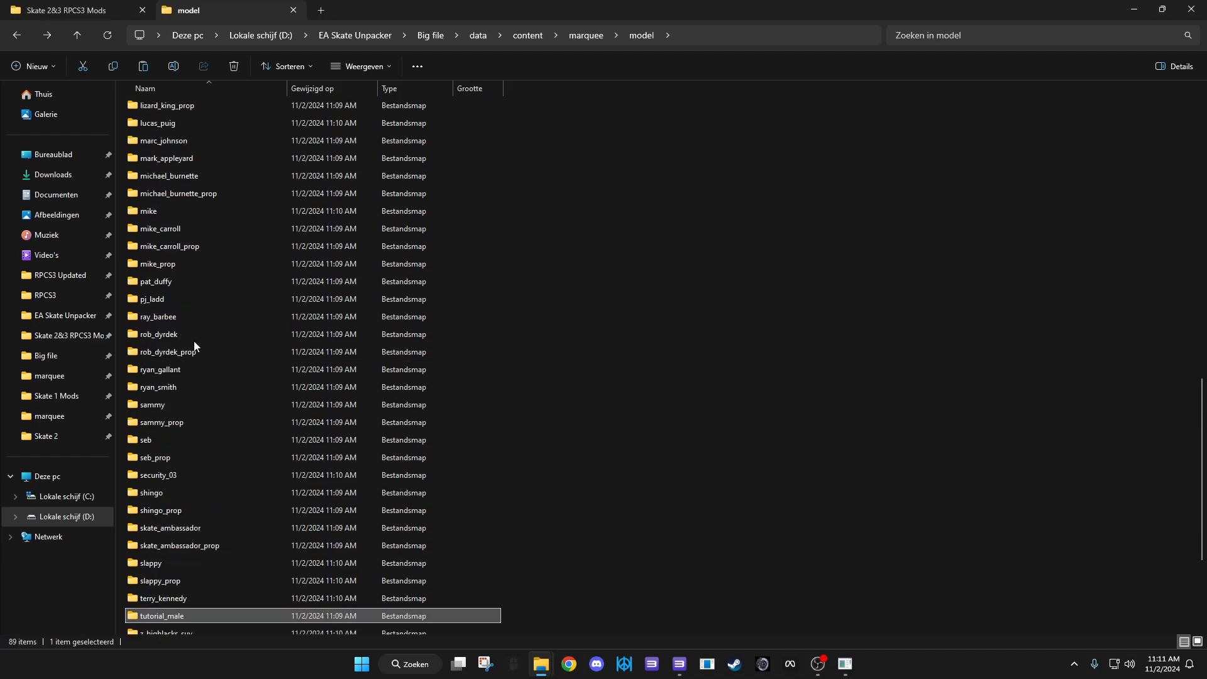
pyautogui.doubleClick(194, 339)
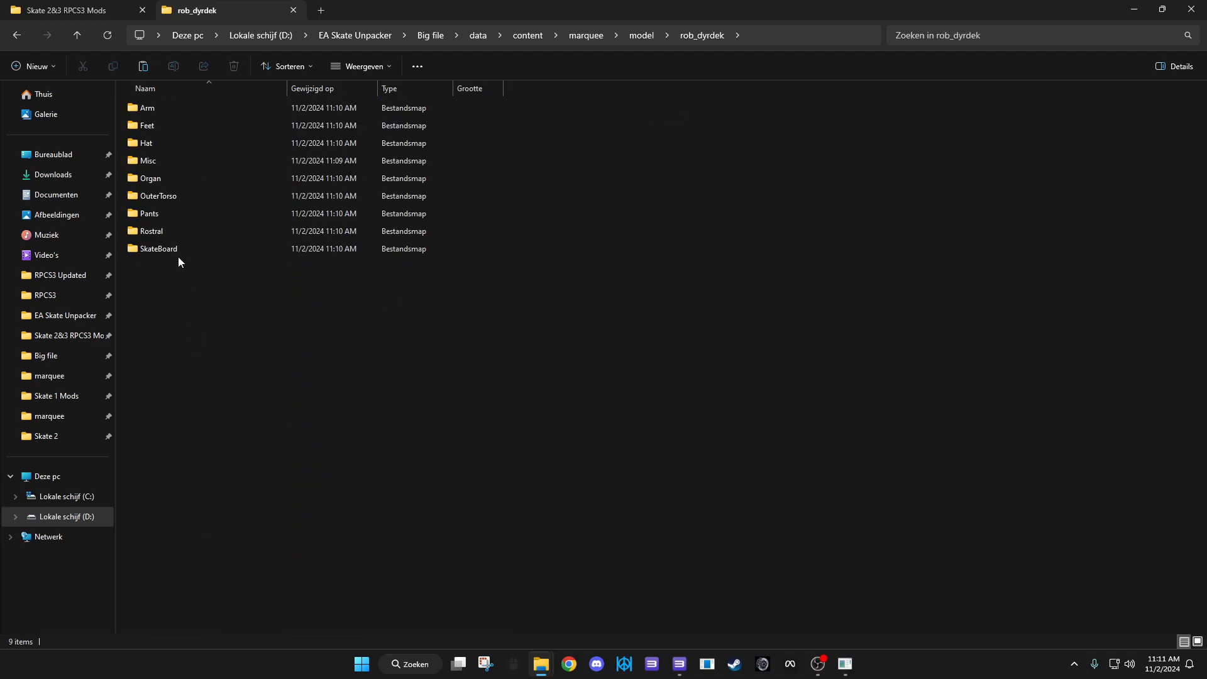
# Copy the OuterTorso and Pants folders from the rob_dyrdek model folder into the tutorial_male folder
pyautogui.click(181, 200)
pyautogui.keyDown('ctrl'); pyautogui.click(174, 216); pyautogui.keyUp('ctrl')
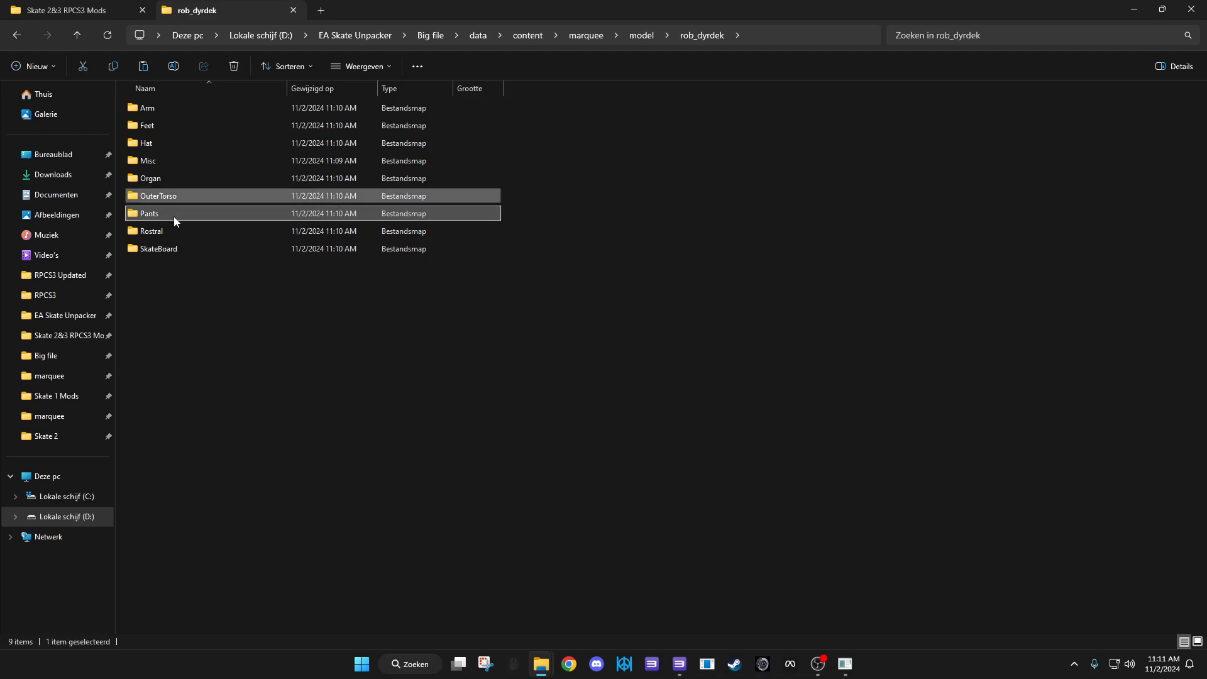
pyautogui.rightClick(173, 216)
pyautogui.click(212, 232)
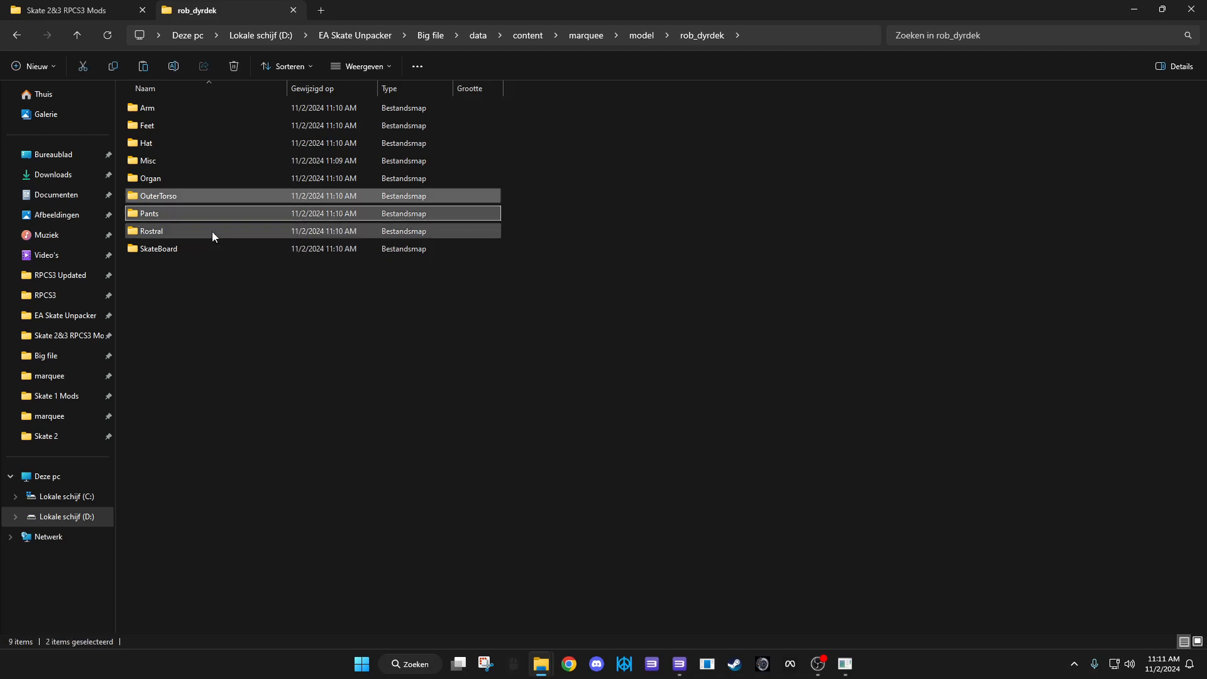
pyautogui.hotkey('alt', 'Left')
pyautogui.scroll(-4, 205, 447)
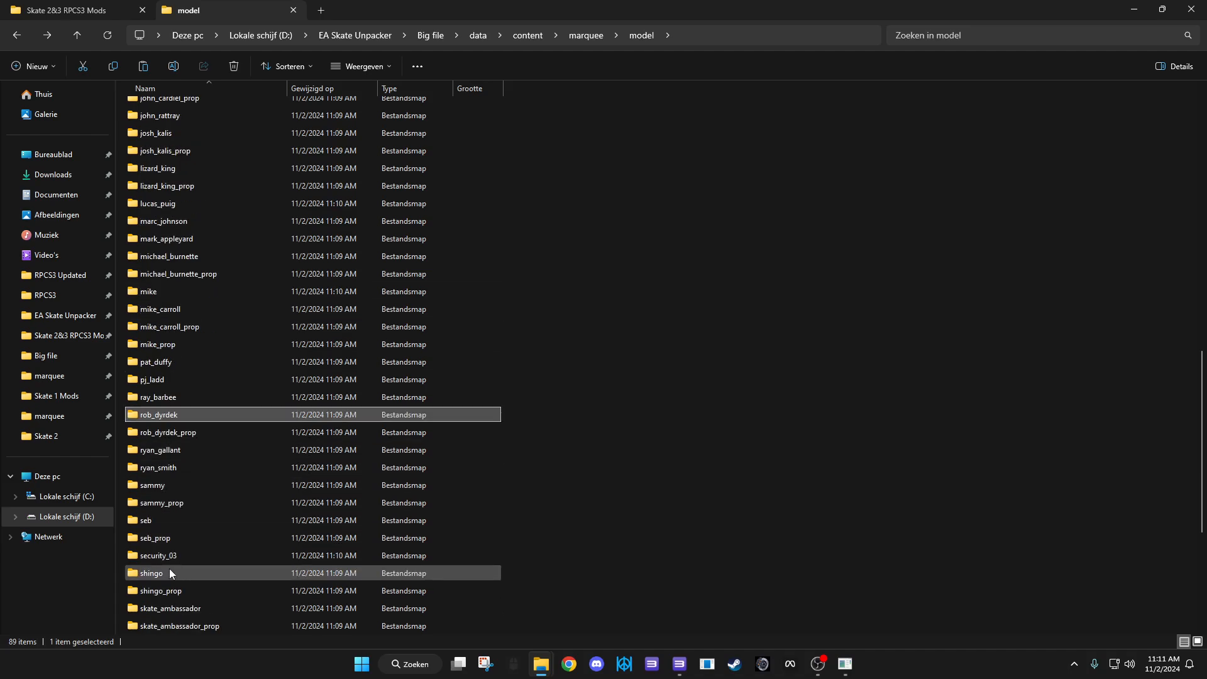
pyautogui.scroll(-2, 168, 556)
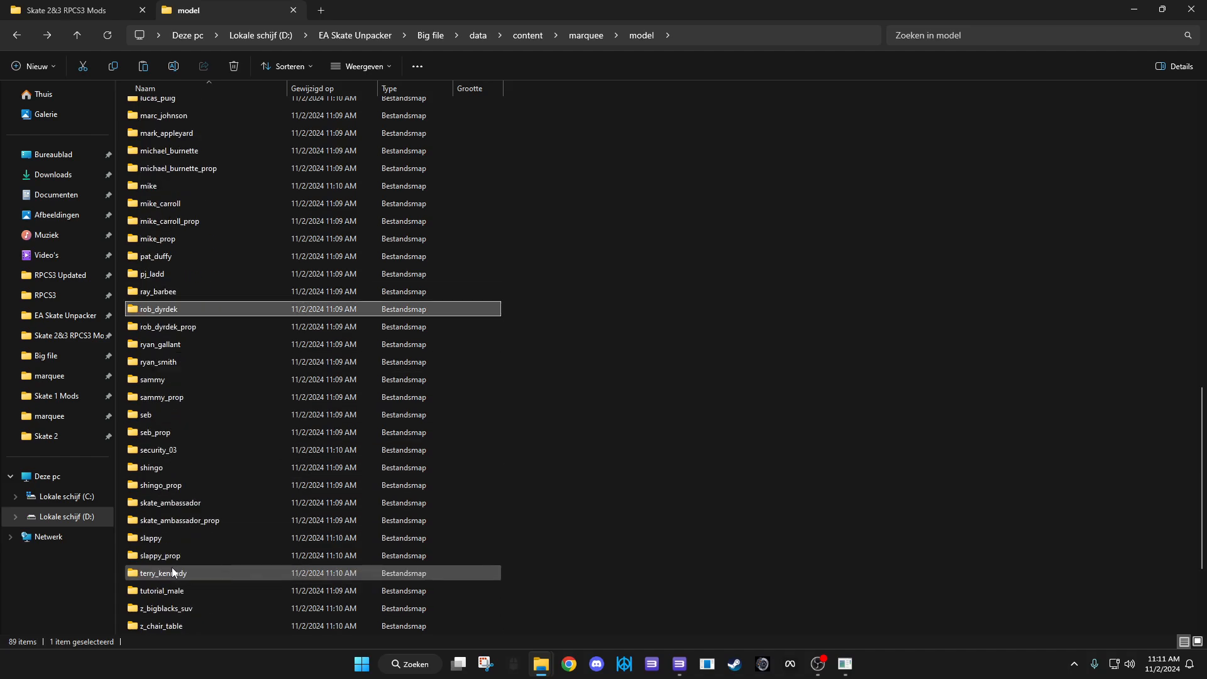
pyautogui.doubleClick(165, 590)
pyautogui.rightClick(362, 353)
pyautogui.click(369, 364)
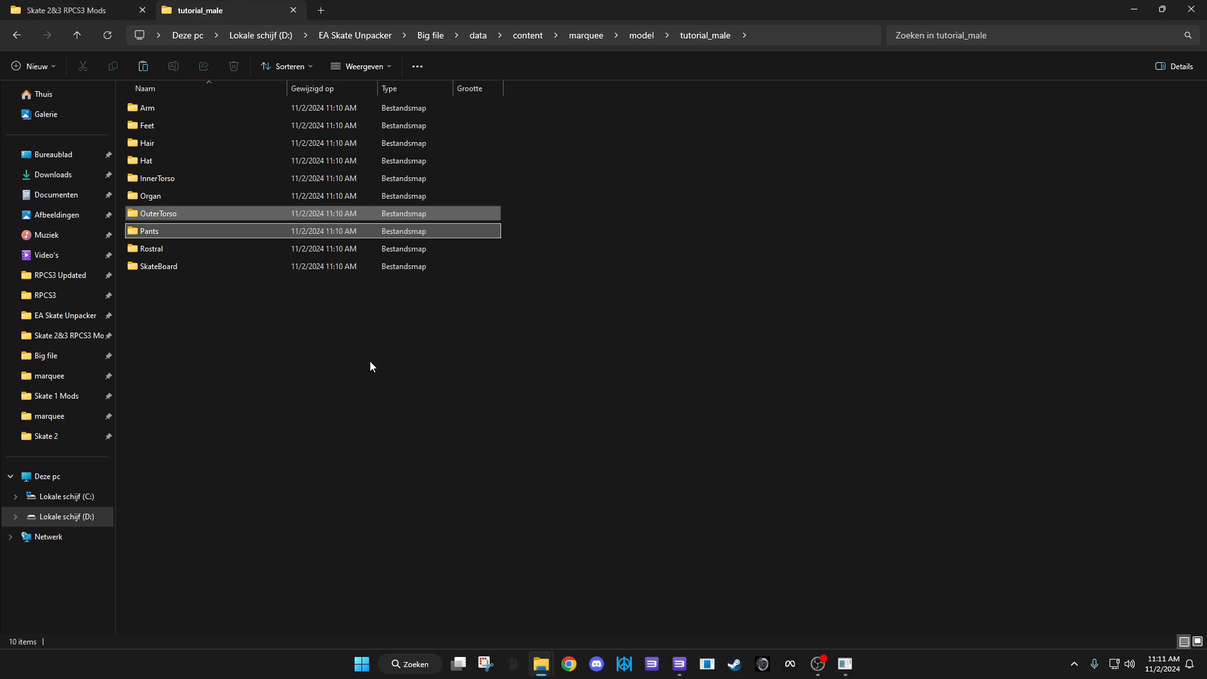
# Return to the Big file folder and close the RenderWare4 Archive Tool
pyautogui.hotkey('alt', 'Left')
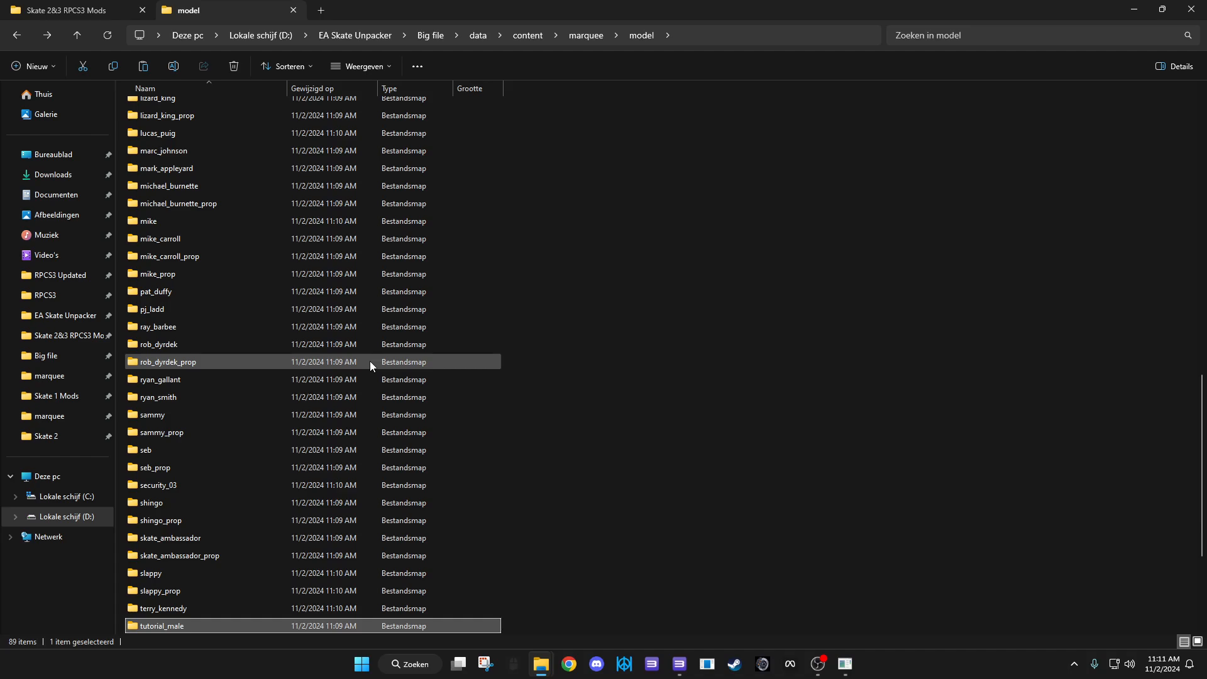
pyautogui.hotkey('alt', 'Left')
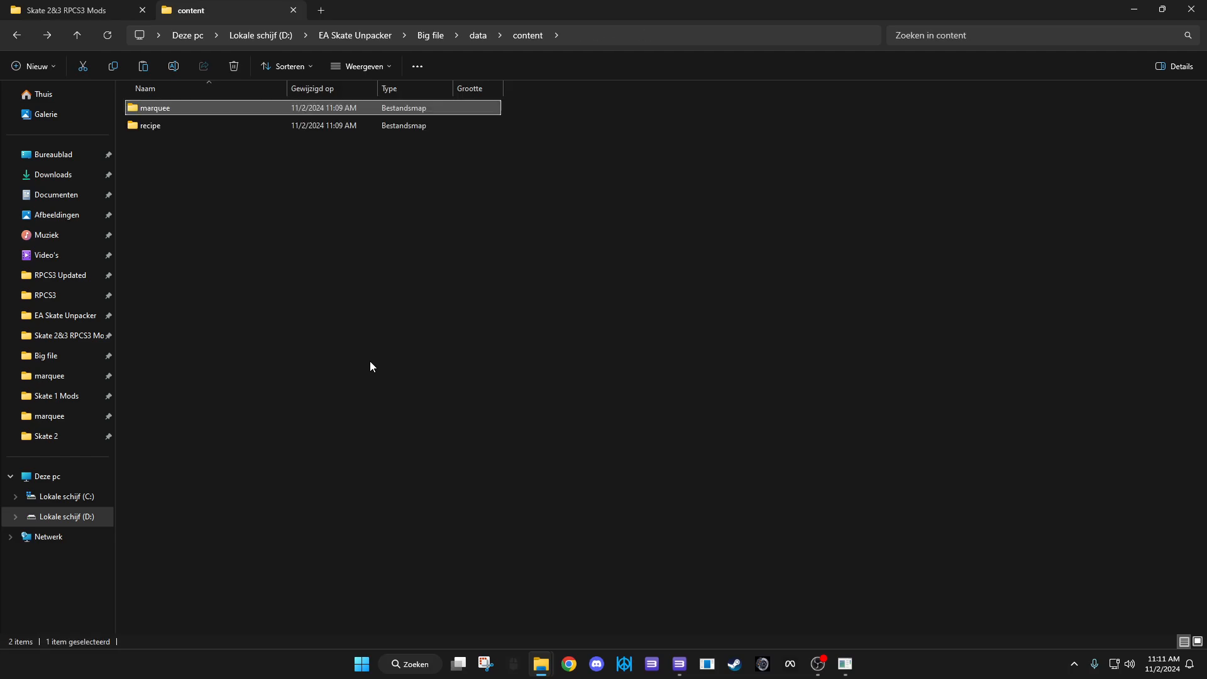
pyautogui.hotkey('alt', 'Left')
pyautogui.hotkey('alt', 'Left')
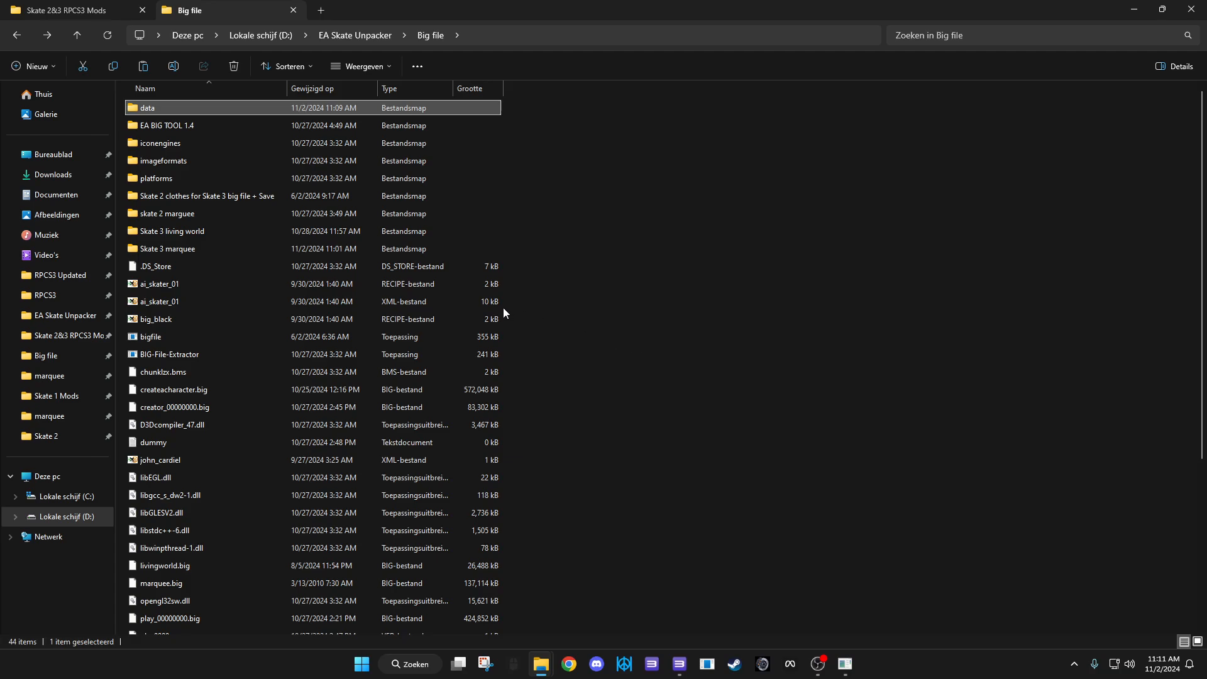
pyautogui.click(840, 671)
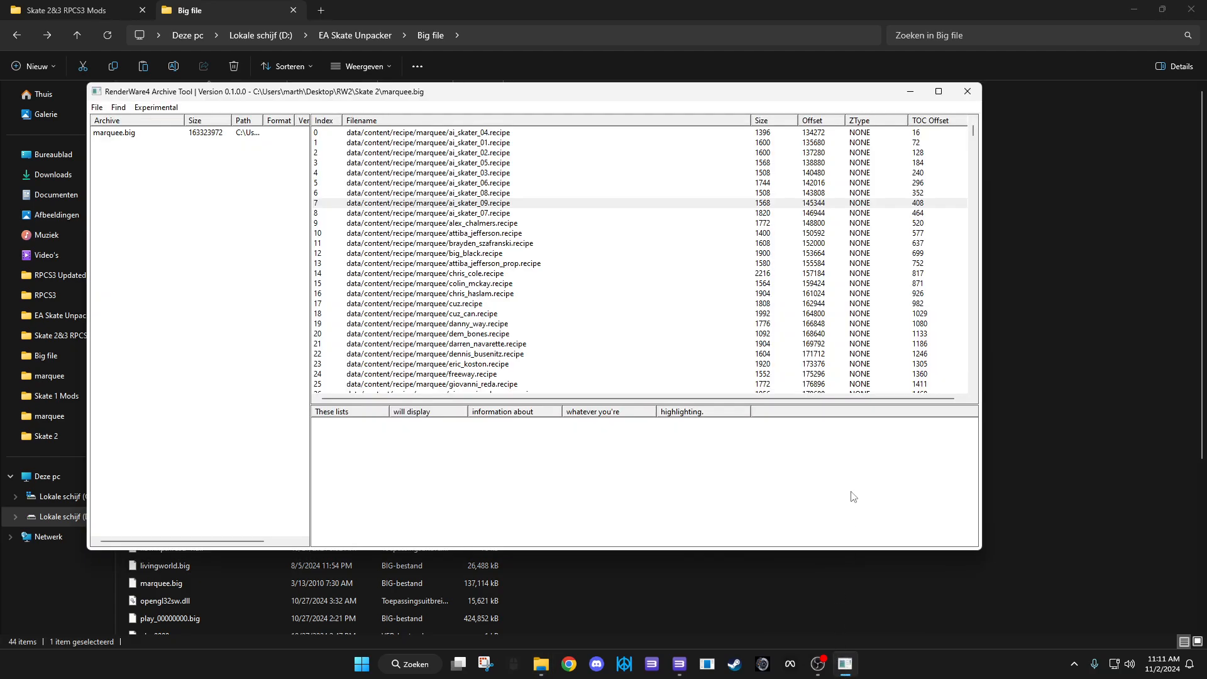
pyautogui.click(968, 92)
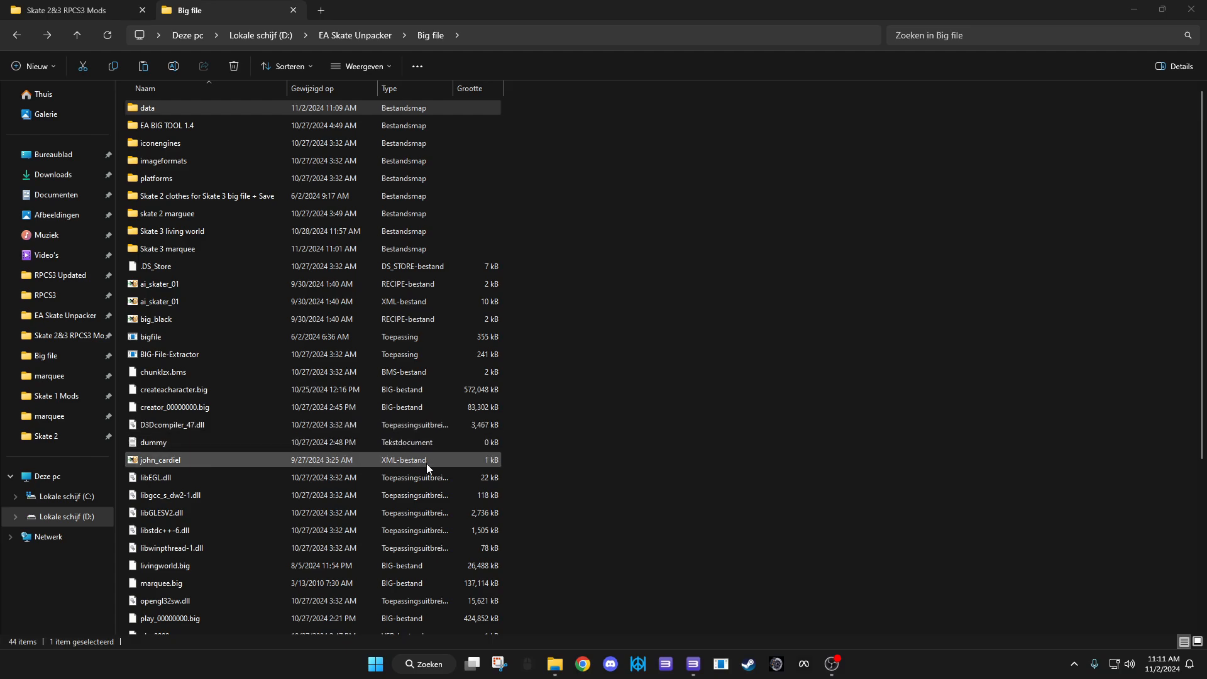
# Start WinBigGui from Big file and repack the data folder as marquee.big, replacing the existing archive
pyautogui.scroll(-5, 428, 467)
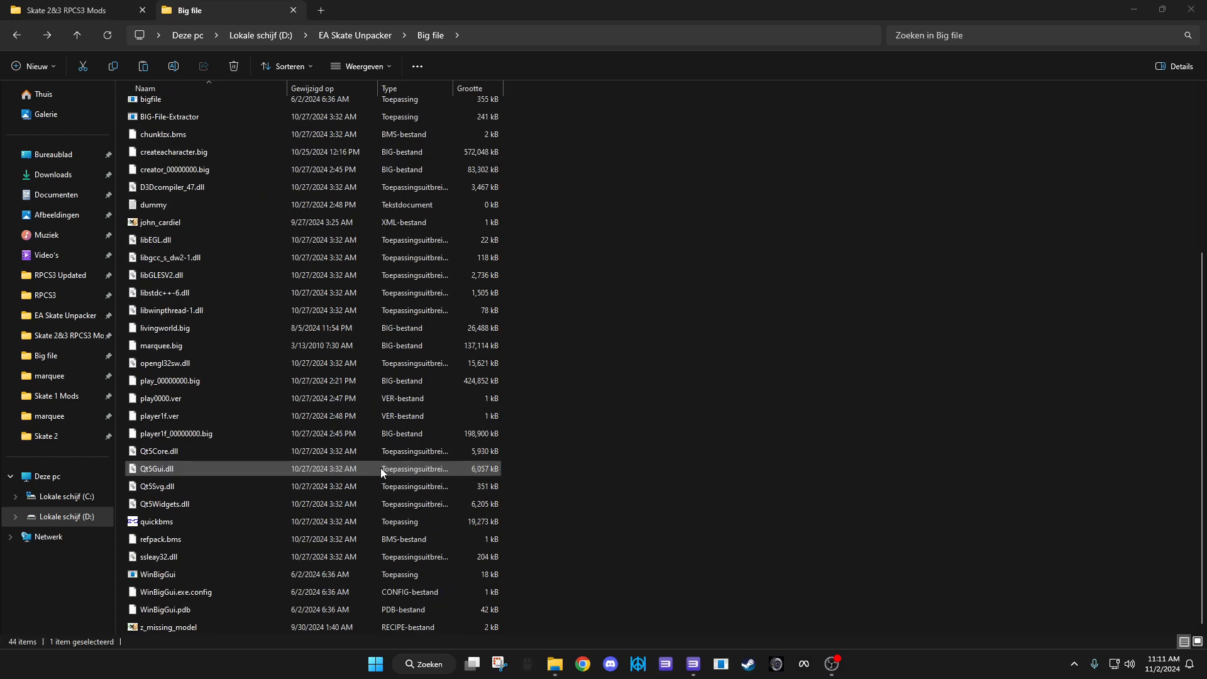
pyautogui.doubleClick(203, 574)
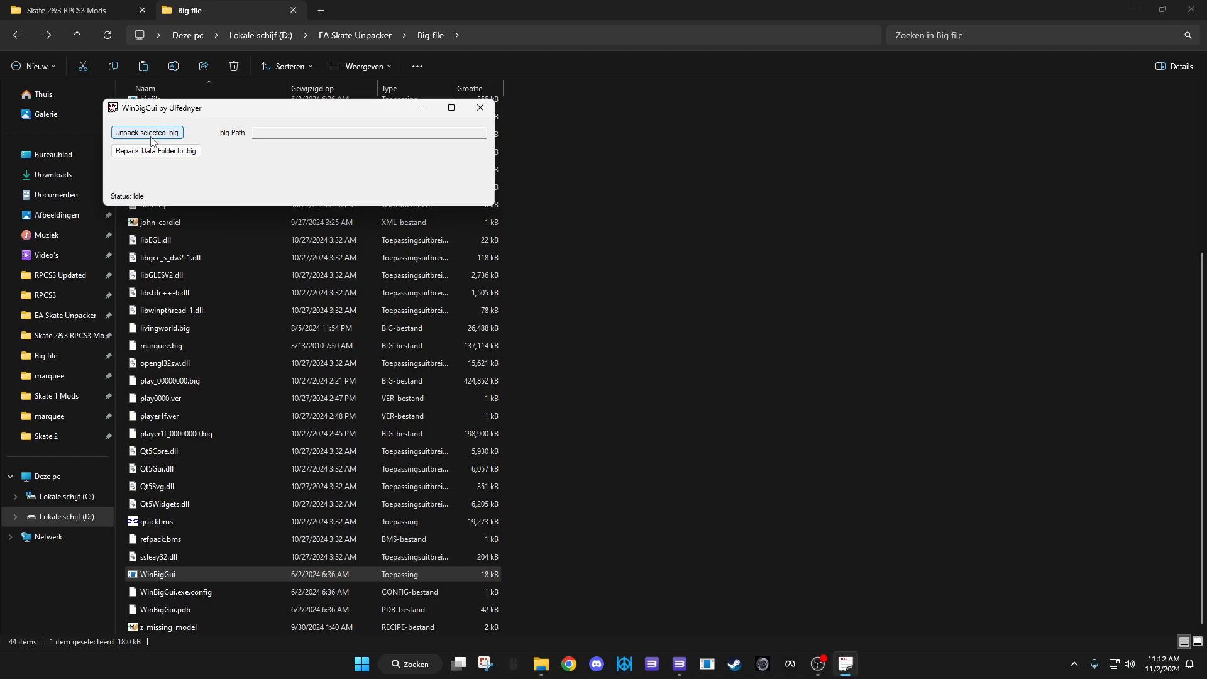
pyautogui.click(160, 150)
pyautogui.scroll(-5, 258, 276)
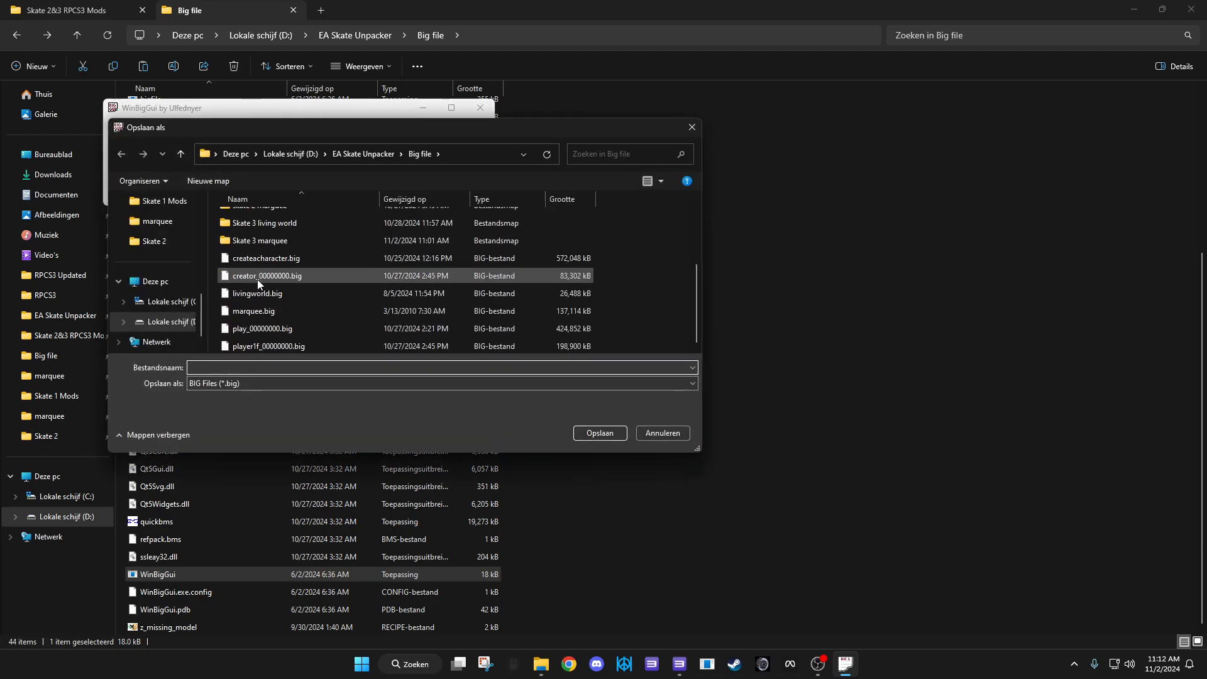
pyautogui.click(257, 311)
pyautogui.click(616, 436)
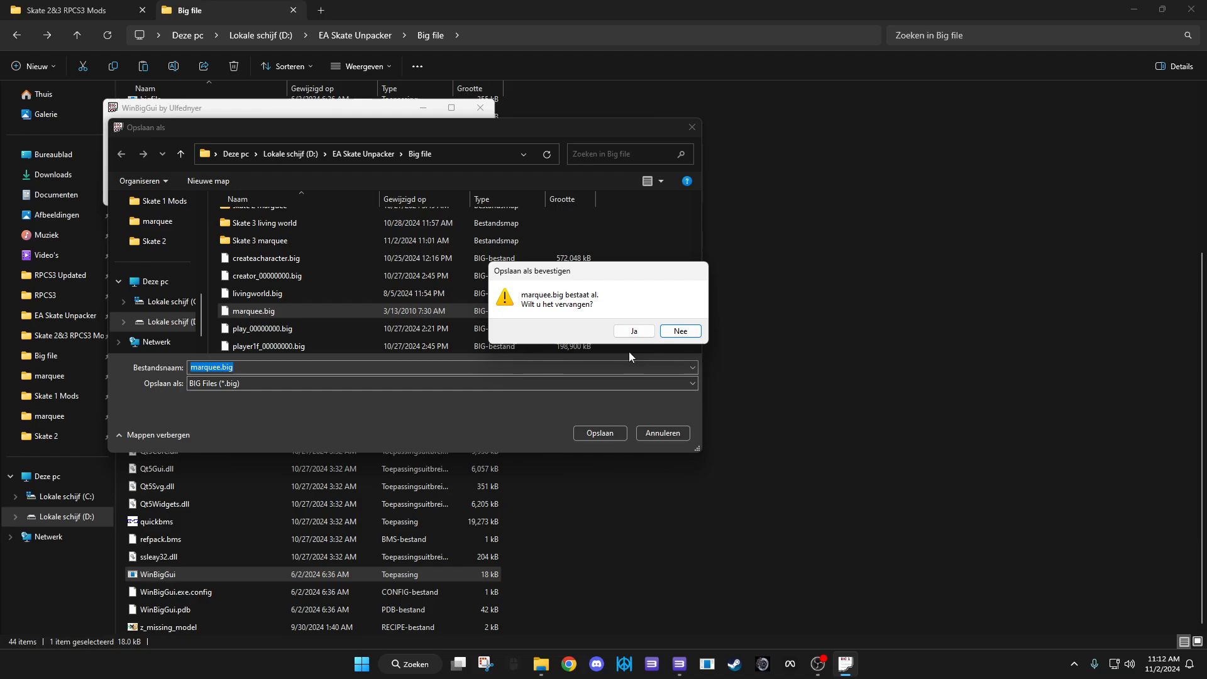
pyautogui.click(643, 337)
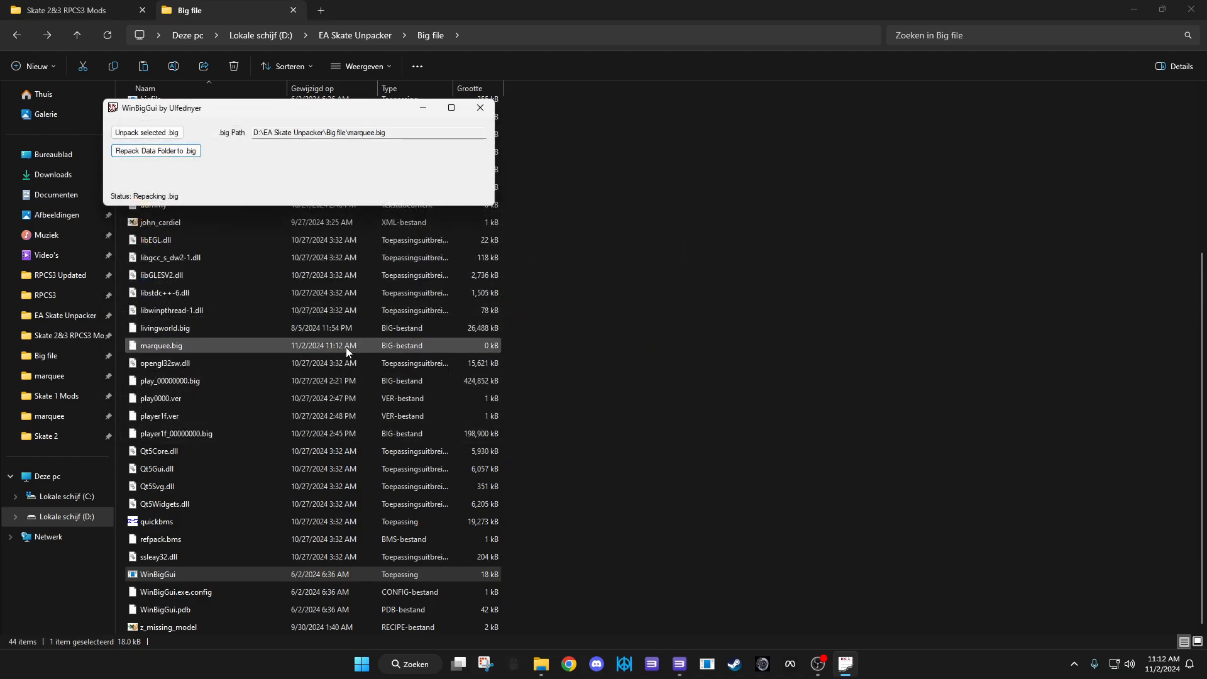
pyautogui.click(485, 346)
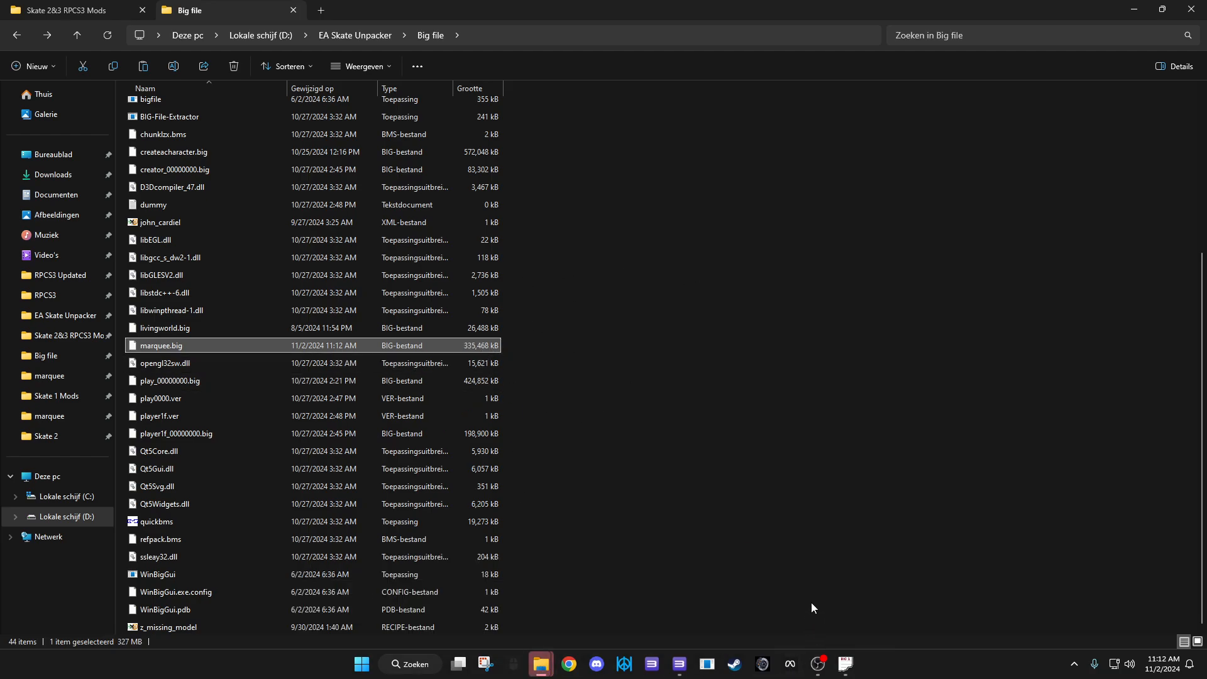
pyautogui.click(846, 664)
pyautogui.click(880, 579)
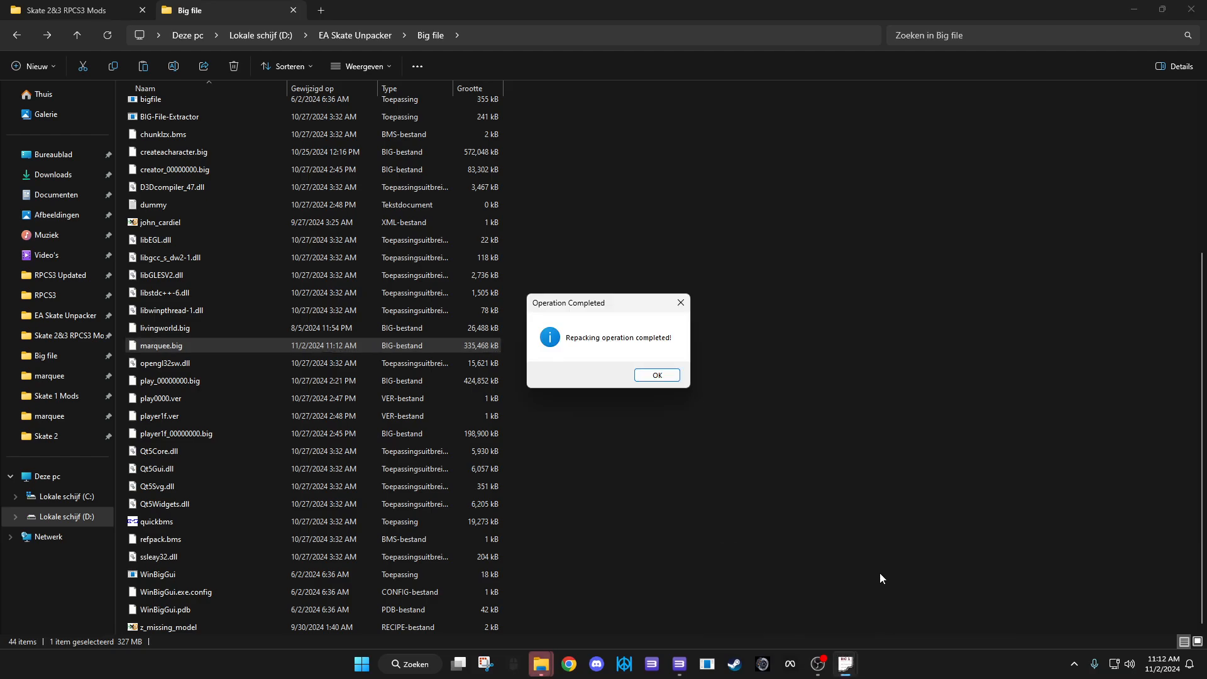
pyautogui.click(661, 378)
# Copy the repacked marquee.big from the Big file folder to the clipboard
pyautogui.moveTo(541, 664)
pyautogui.click(741, 594)
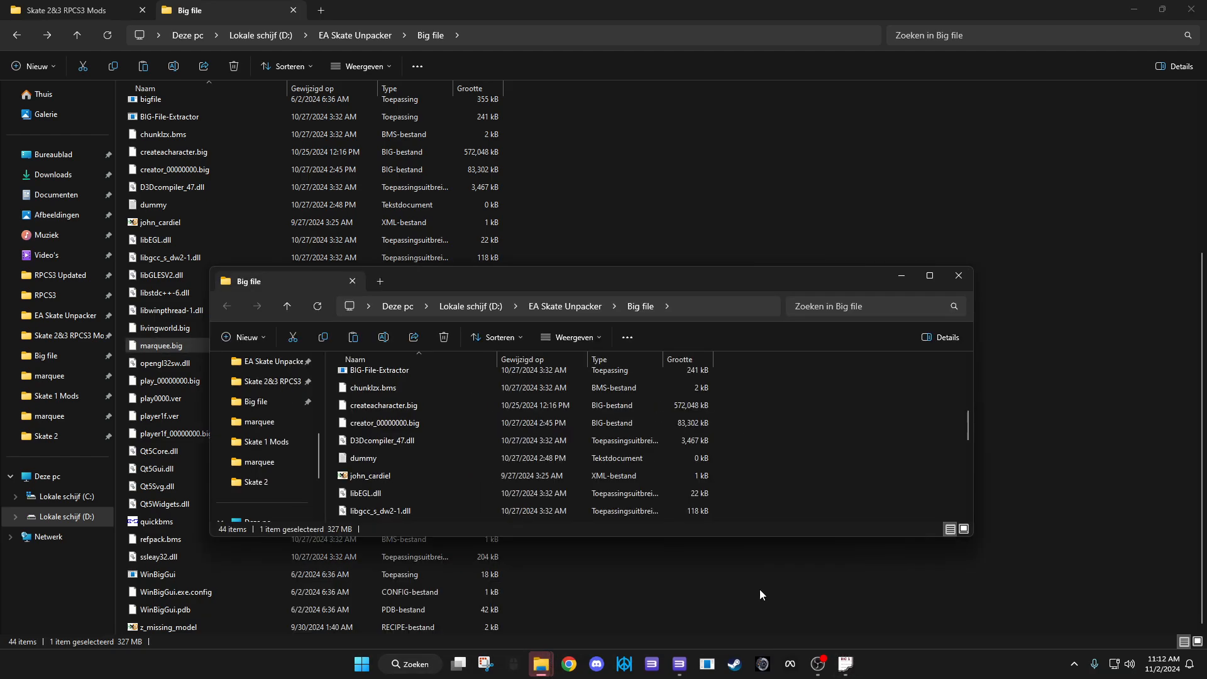
pyautogui.scroll(-3, 393, 450)
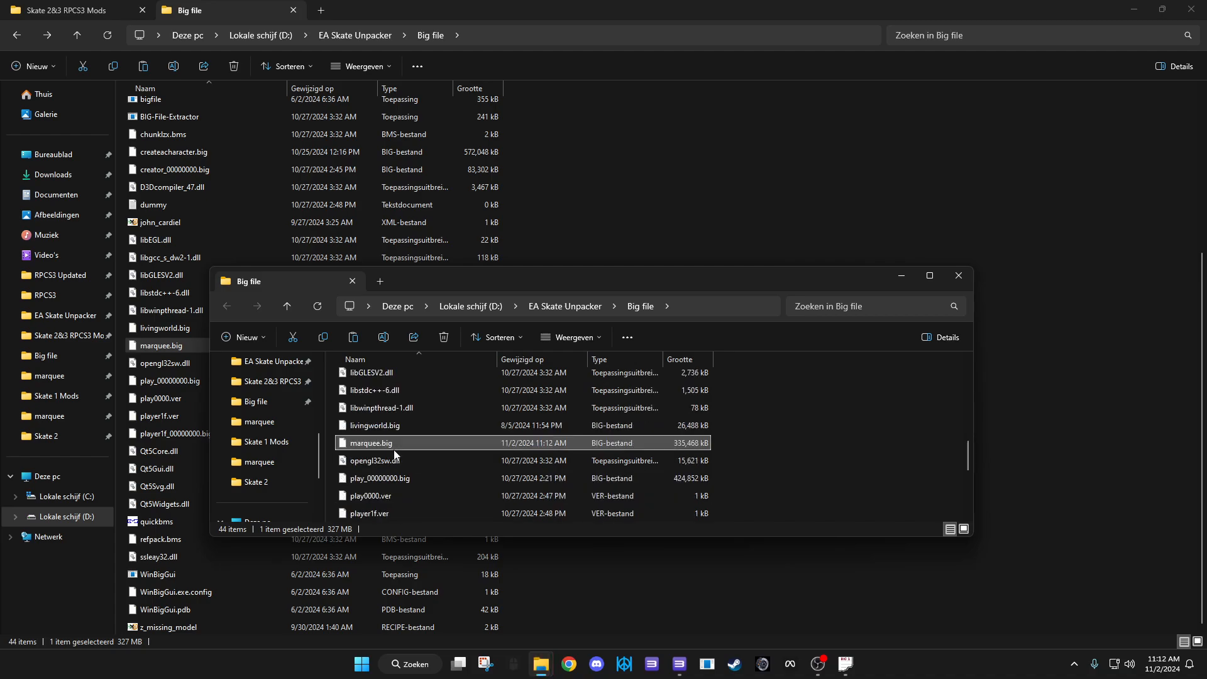
pyautogui.rightClick(391, 445)
pyautogui.click(439, 459)
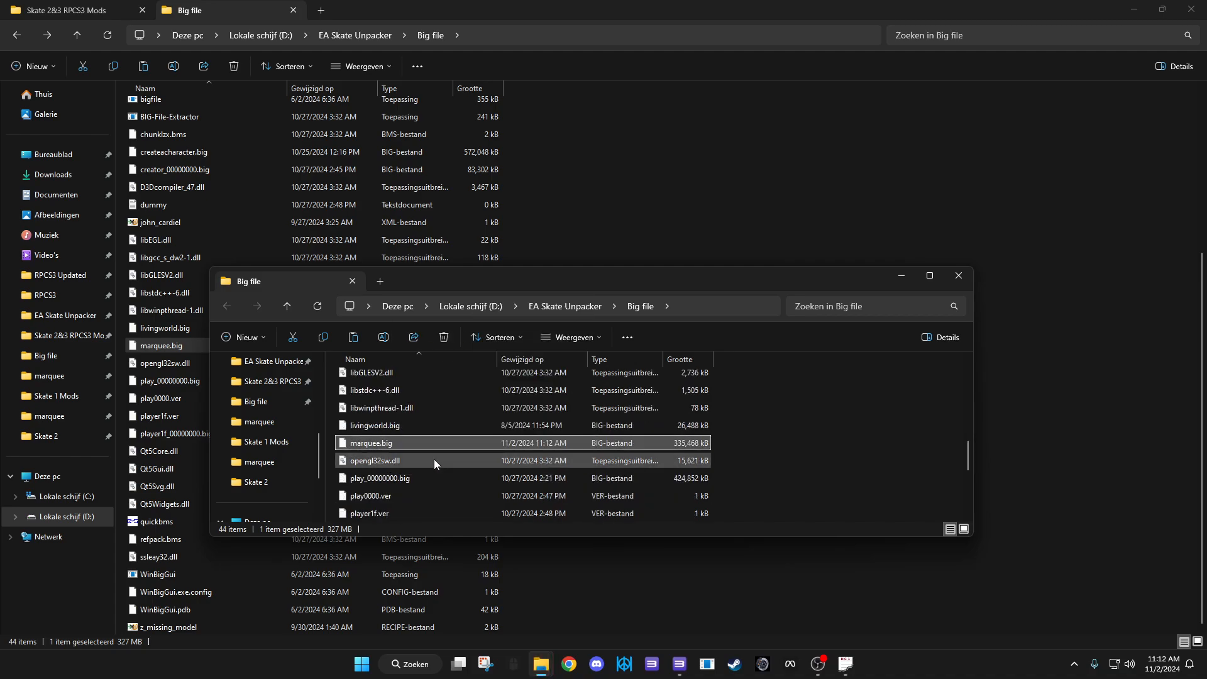
# Switch to RPCS3, open Skate 3's install folder BLUS30464_INSTALL, and close the extra BLUS30464 folder window
pyautogui.click(679, 664)
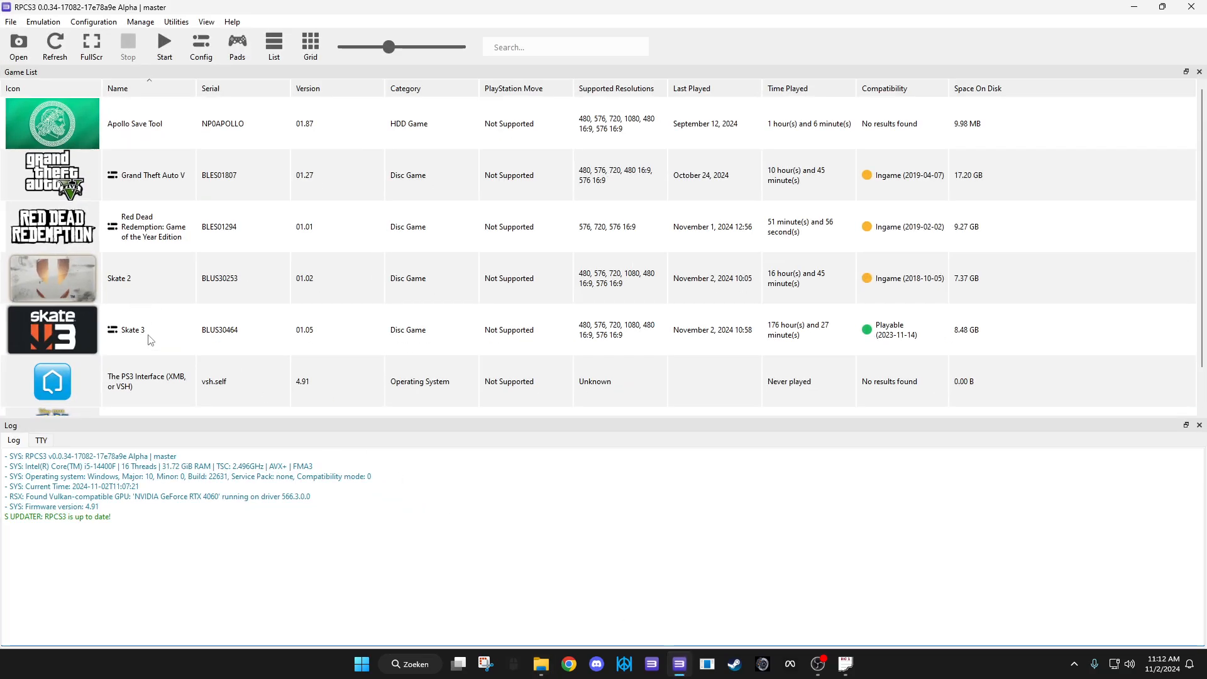
pyautogui.rightClick(151, 340)
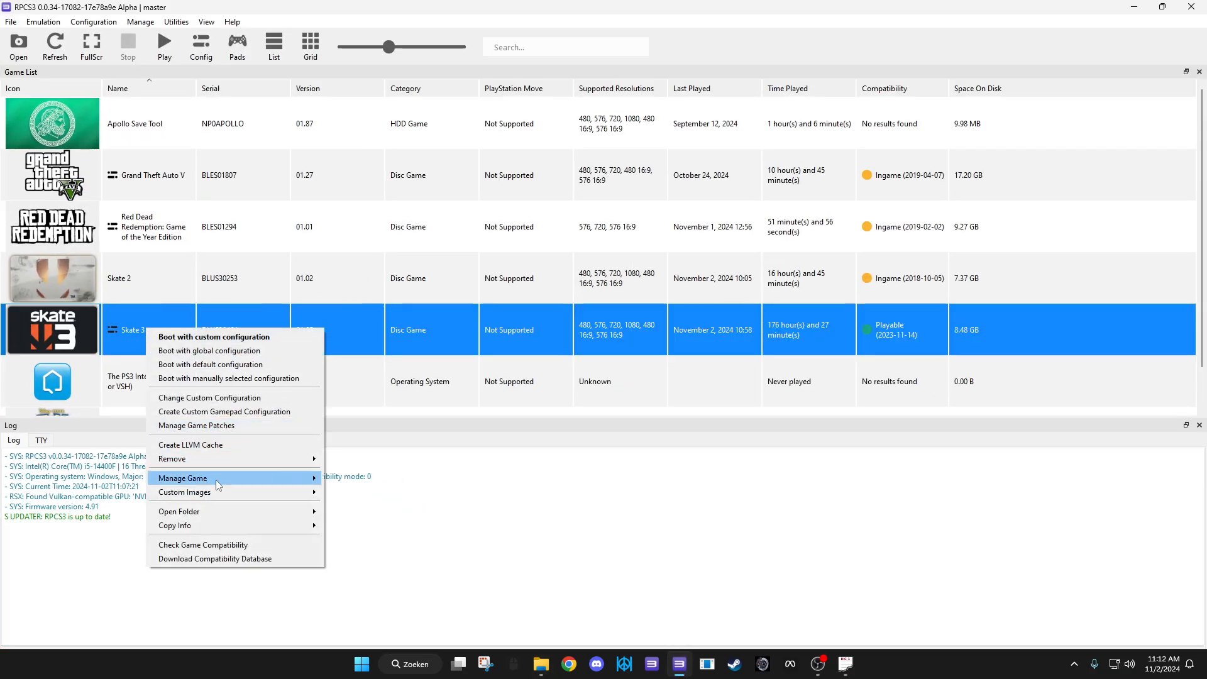
pyautogui.moveTo(227, 512)
pyautogui.click(387, 525)
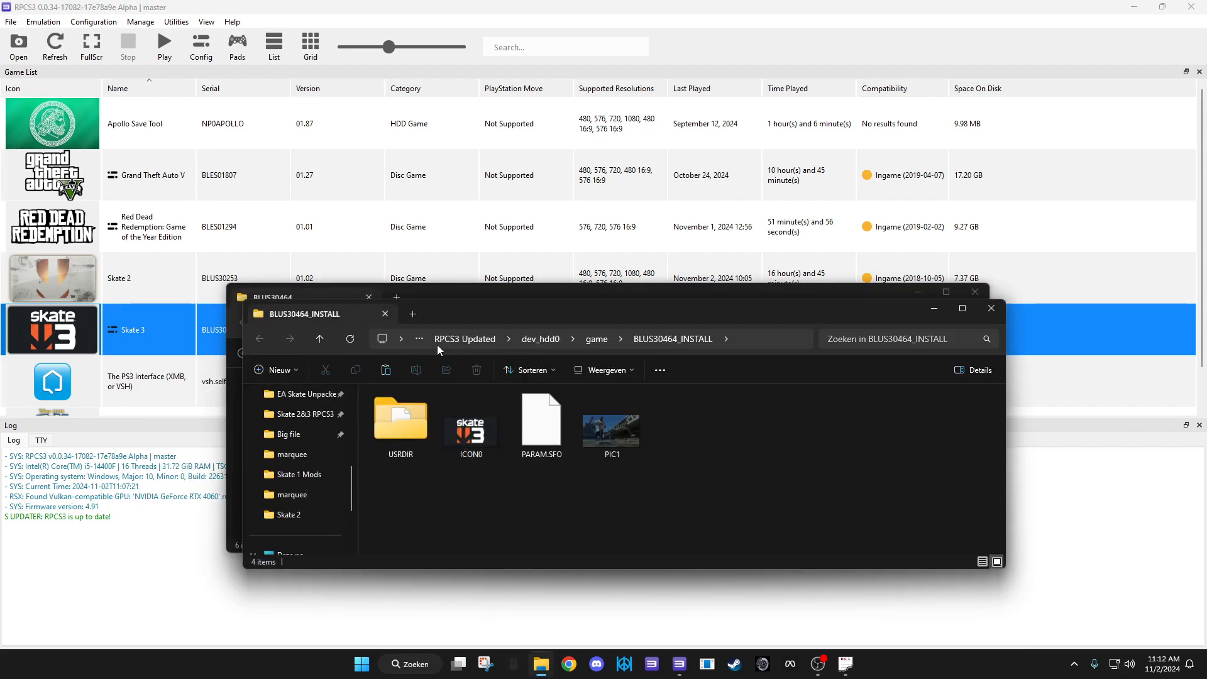
pyautogui.click(439, 293)
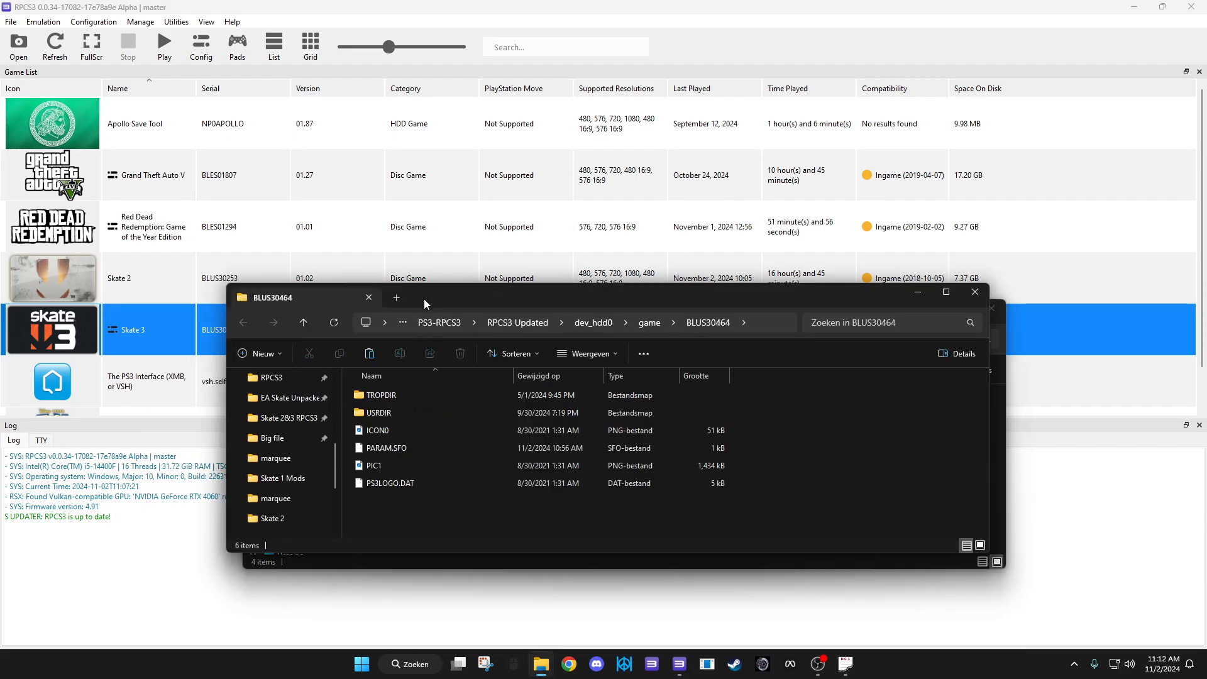
pyautogui.click(975, 291)
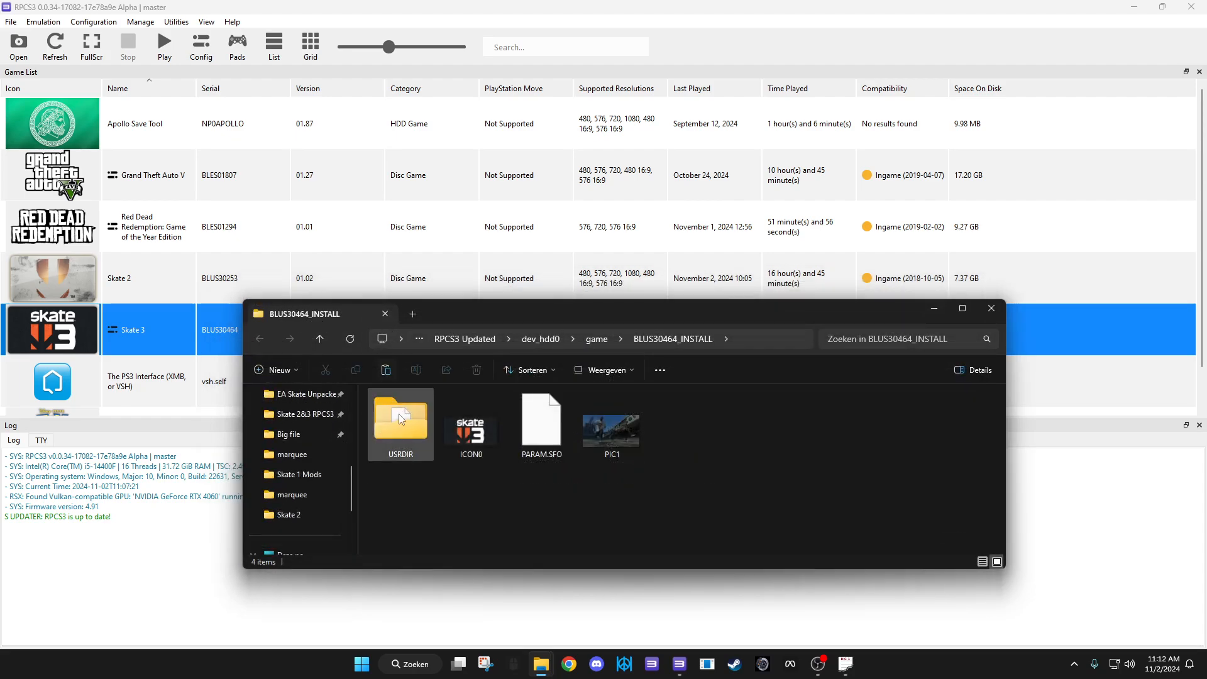
# Paste marquee.big into USRDIR/data/content of BLUS30464_INSTALL, replacing the file already there
pyautogui.doubleClick(411, 437)
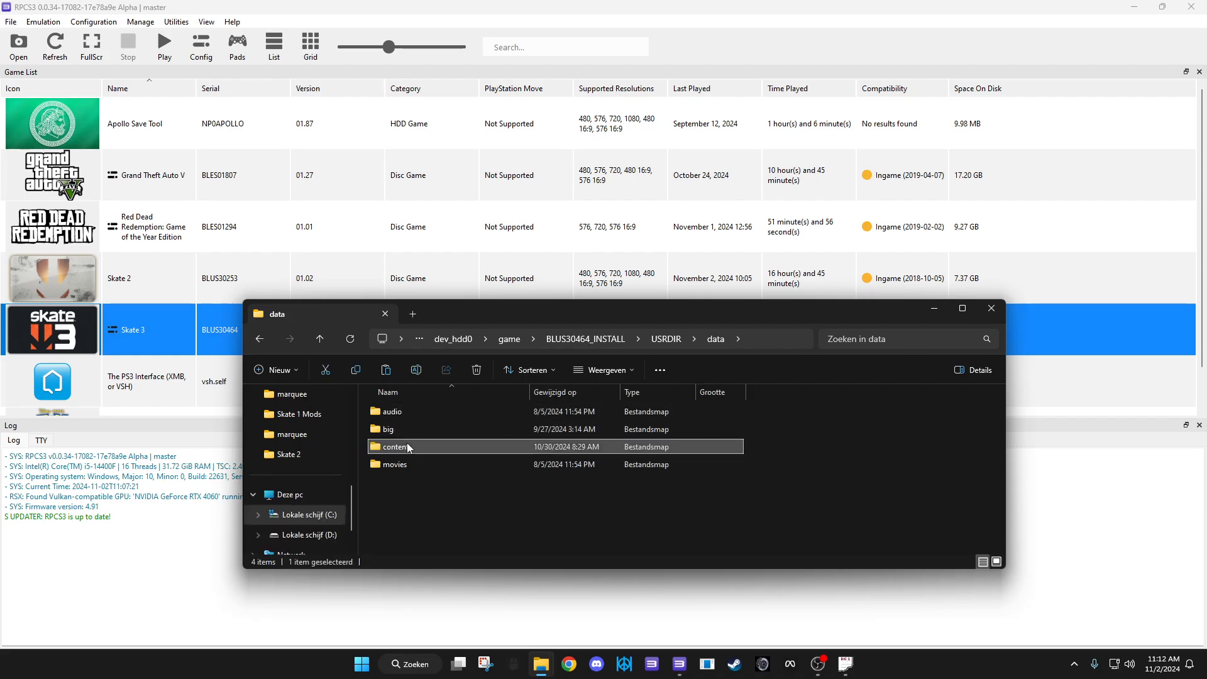
pyautogui.doubleClick(406, 445)
pyautogui.rightClick(418, 526)
pyautogui.click(449, 433)
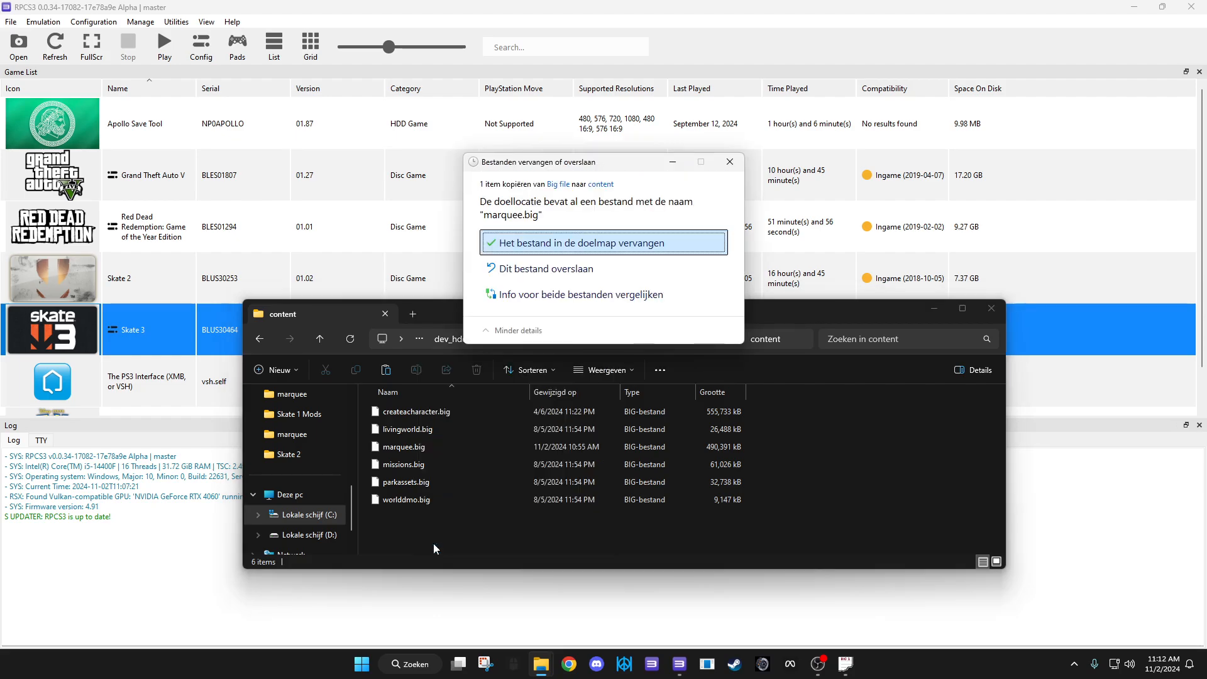
pyautogui.click(573, 251)
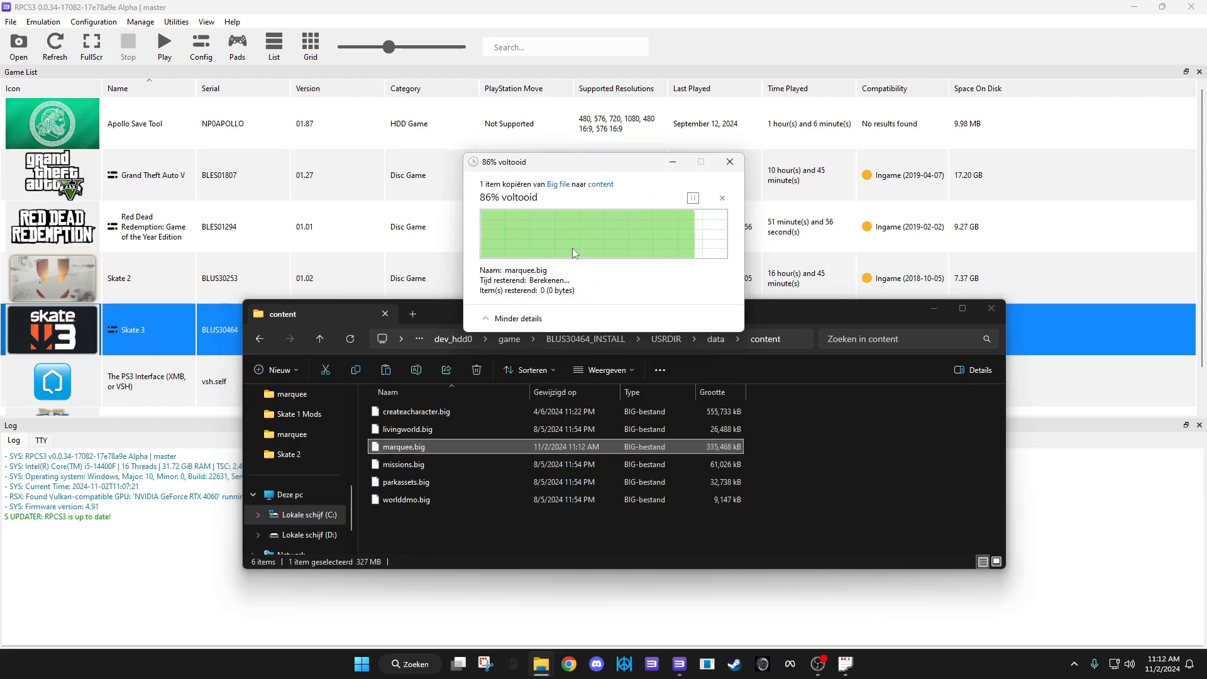
# Boot Skate 3 from the RPCS3 game list and maximize the game window
pyautogui.click(935, 308)
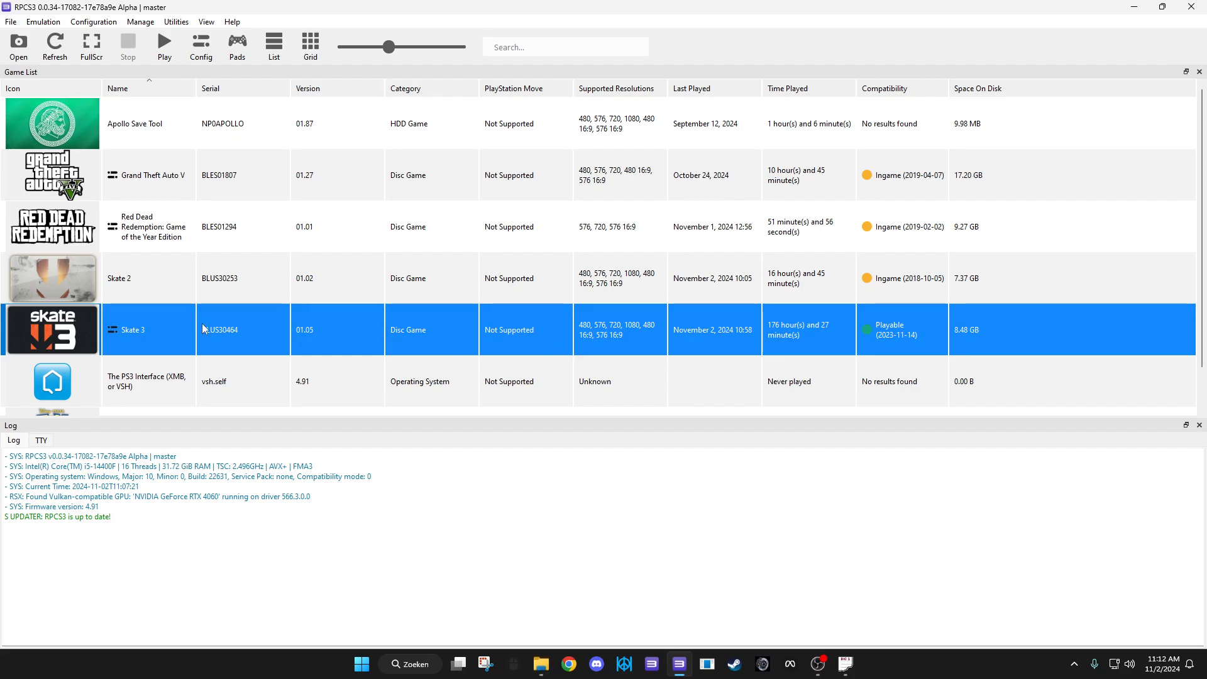
pyautogui.doubleClick(145, 325)
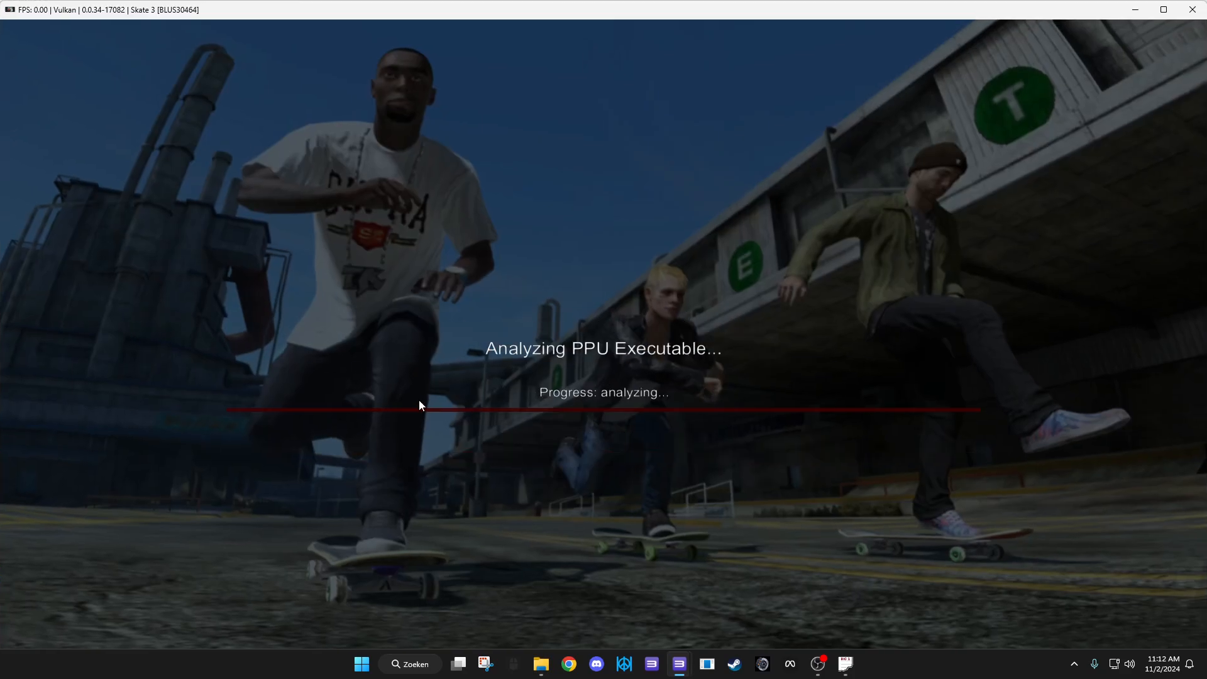
pyautogui.click(1157, 11)
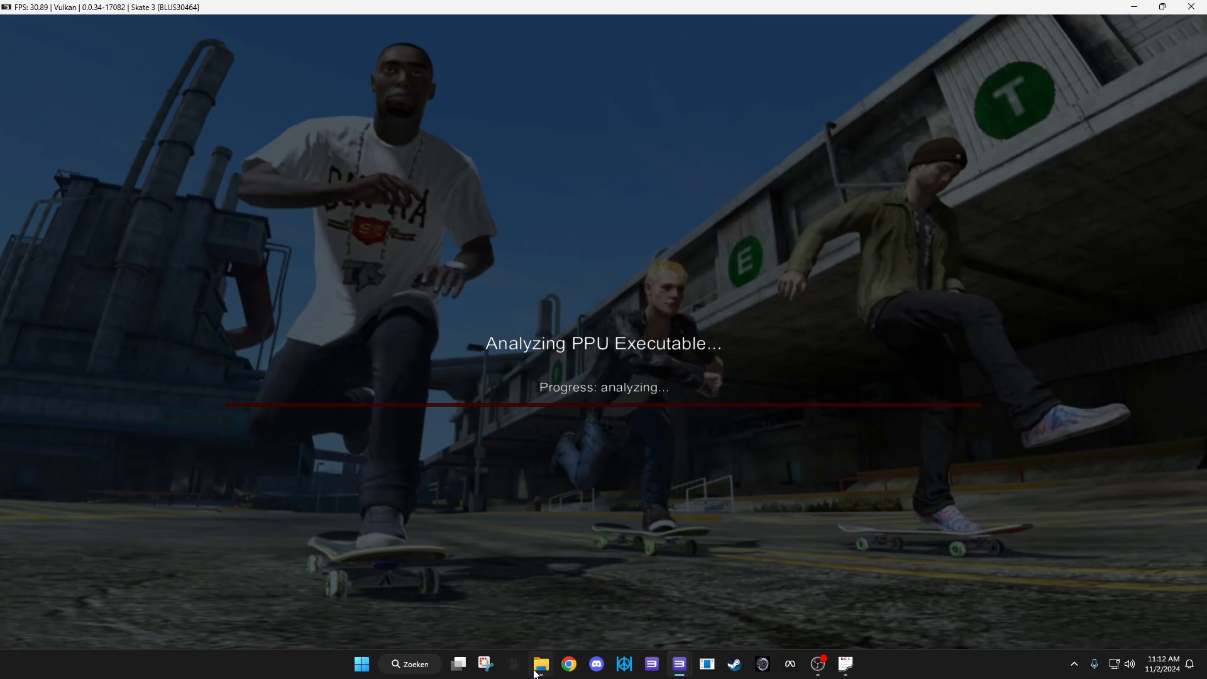
# Open the "save_range_rpcs3 fix" table from the Skate 2&3 RPCS3 Mods folder in Cheat Engine
pyautogui.moveTo(540, 670)
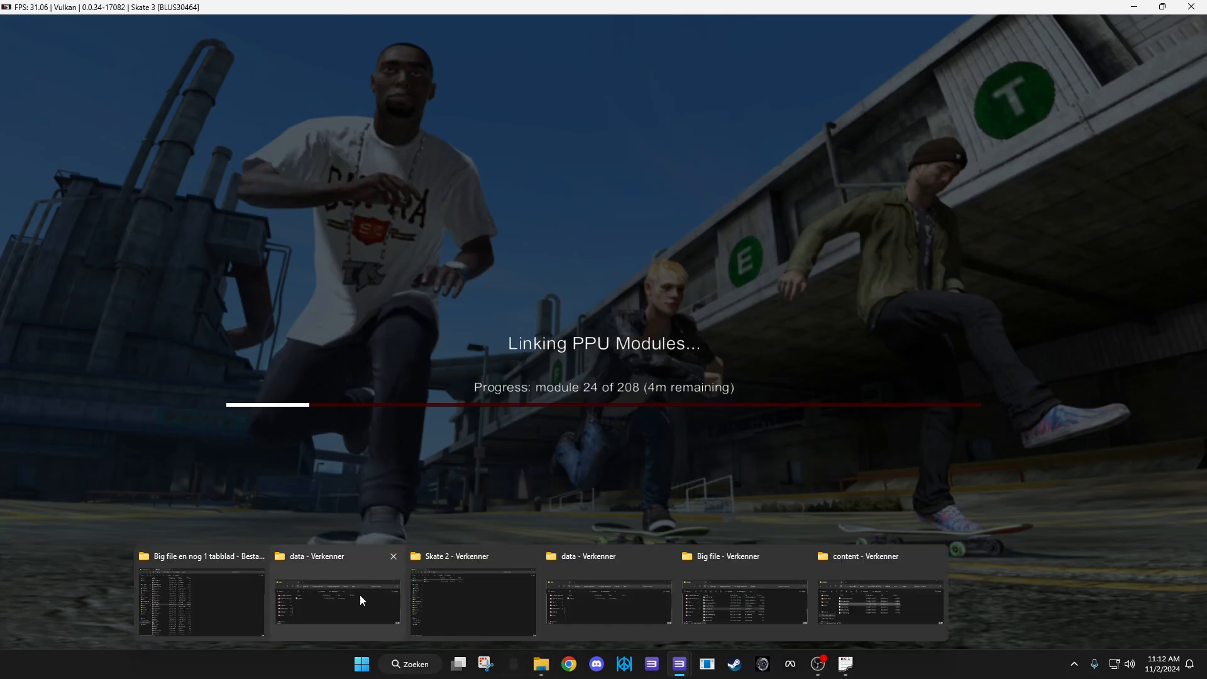
pyautogui.click(236, 591)
pyautogui.click(55, 2)
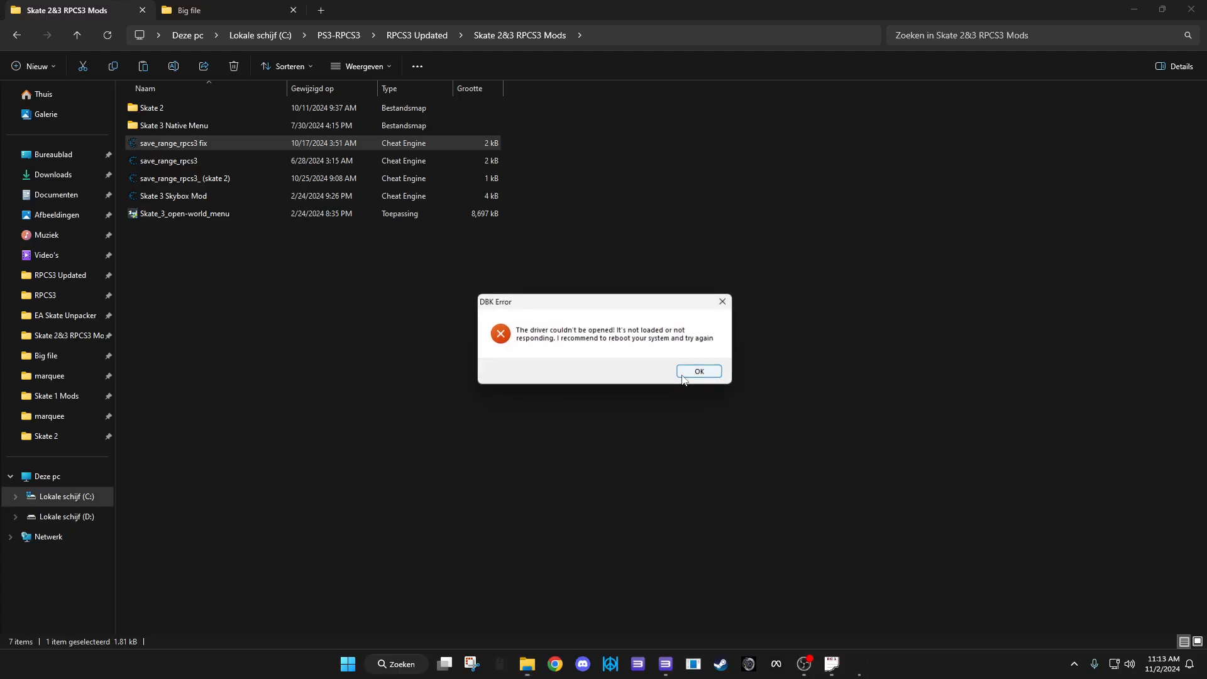
pyautogui.click(687, 374)
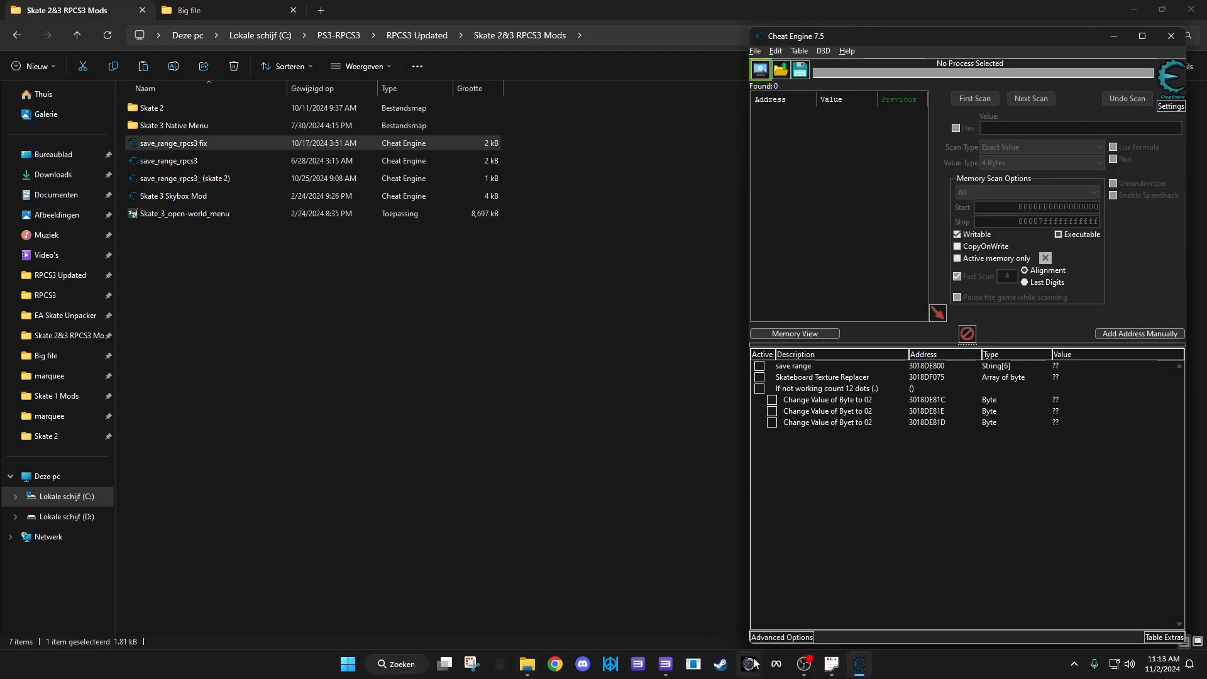
pyautogui.moveTo(666, 664)
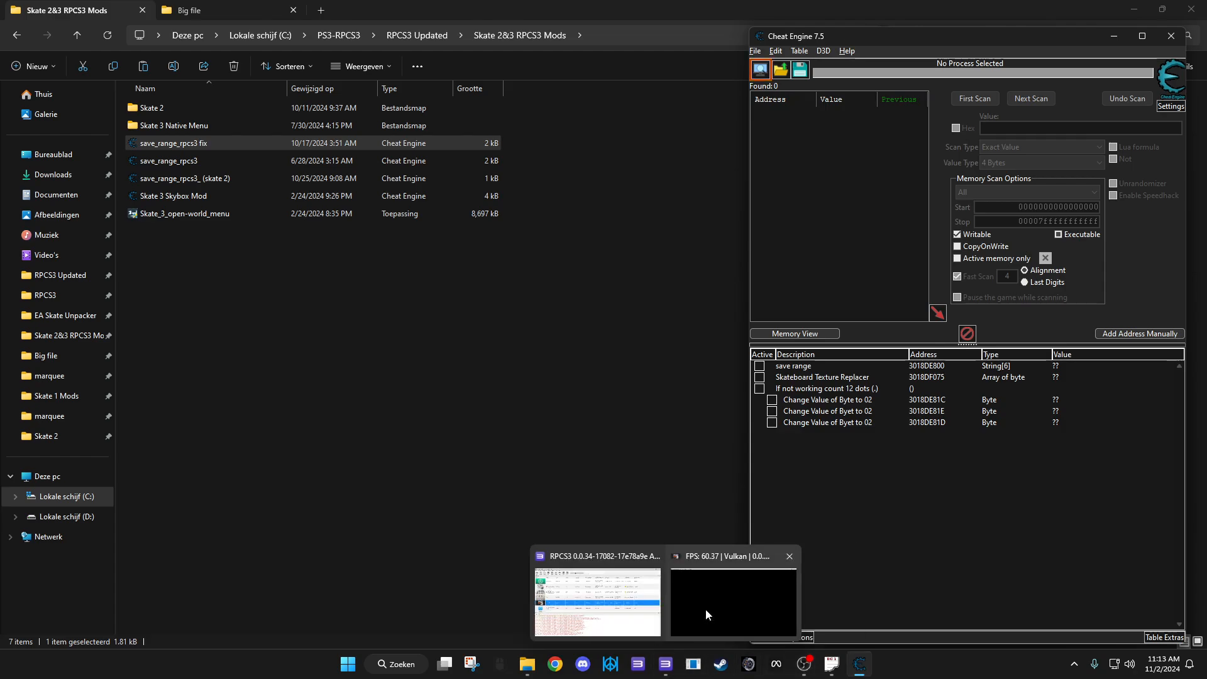
# Attach Cheat Engine to the running Skate 3 game window's process and keep the current address list
pyautogui.click(706, 609)
pyautogui.click(859, 664)
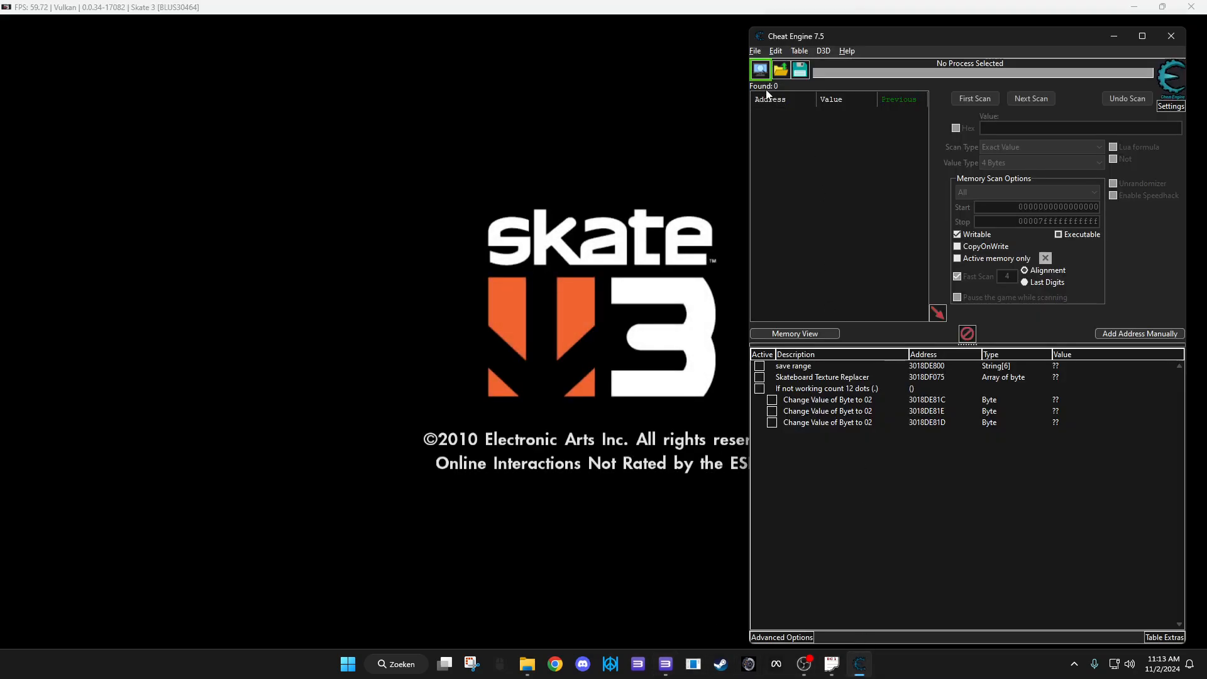
pyautogui.click(761, 71)
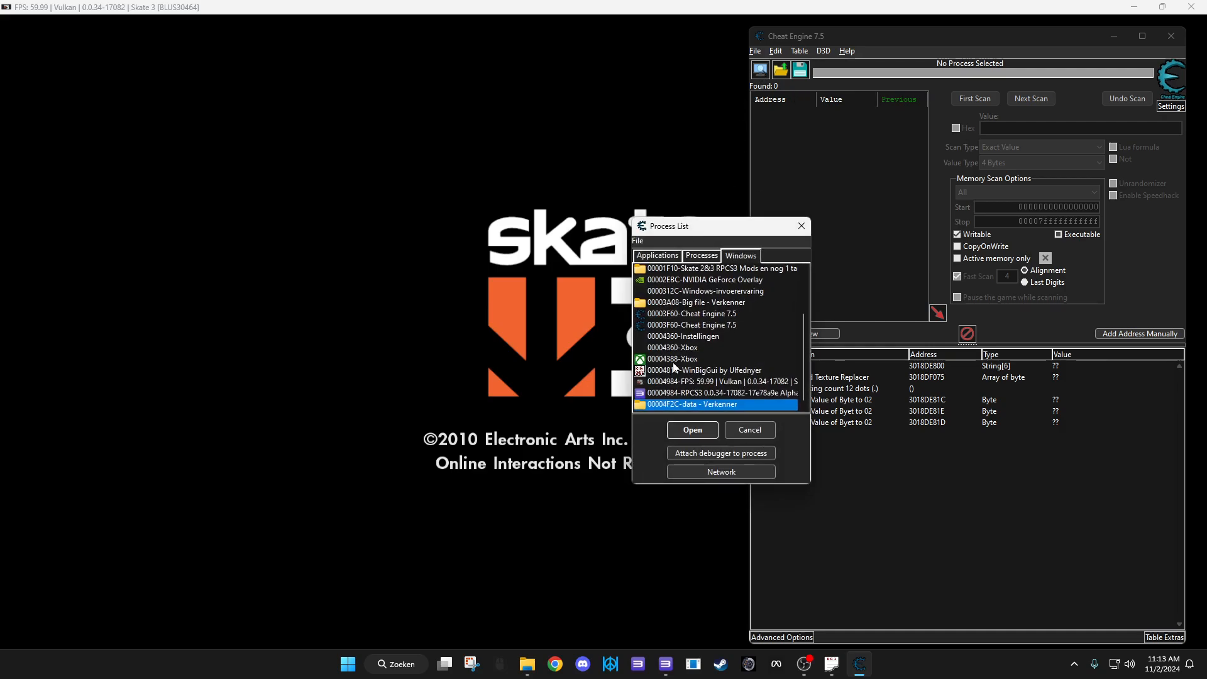
pyautogui.click(680, 382)
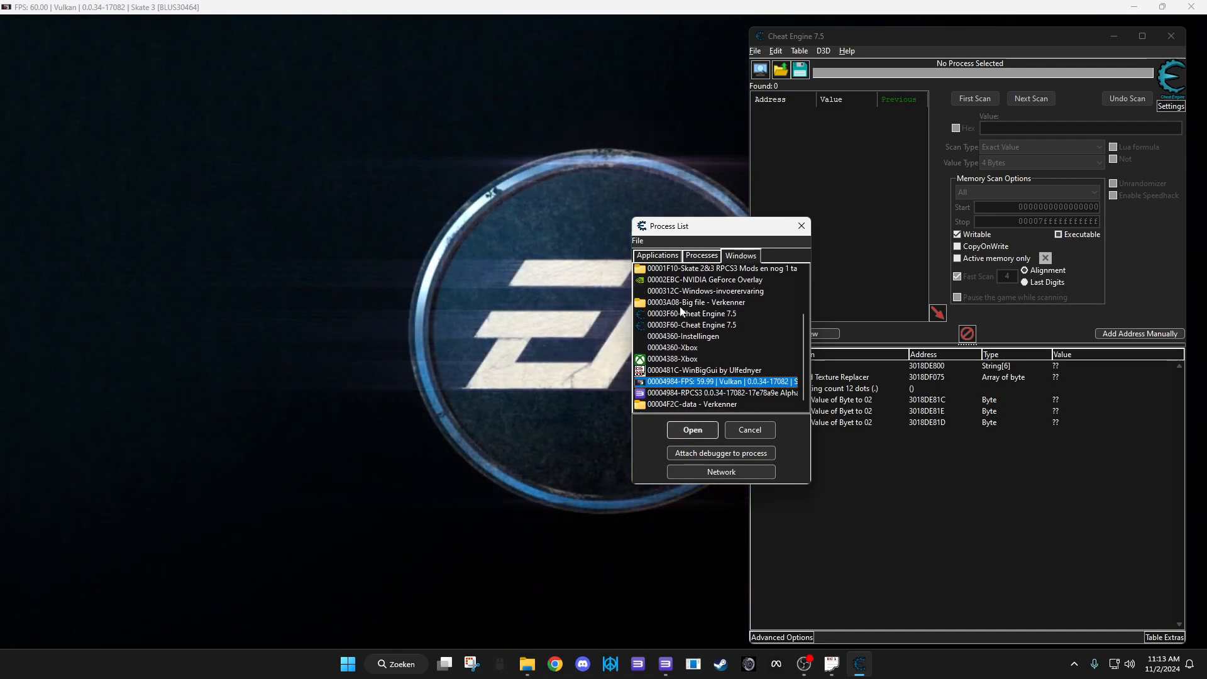
pyautogui.click(682, 428)
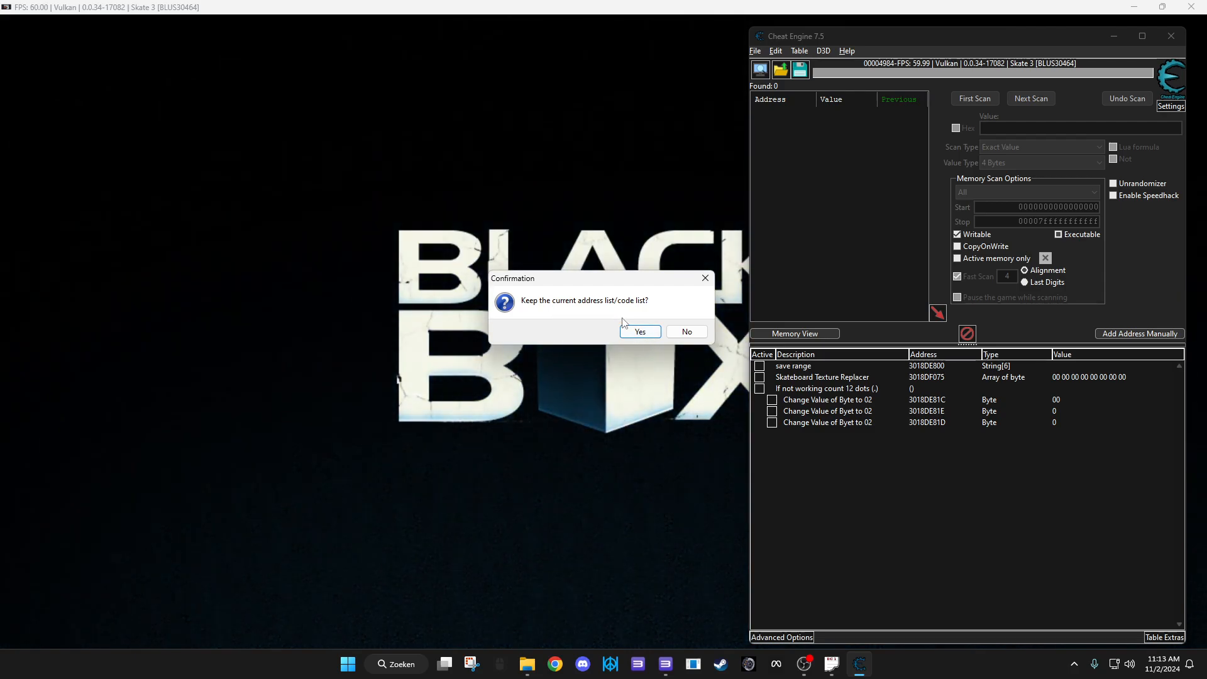
pyautogui.click(638, 332)
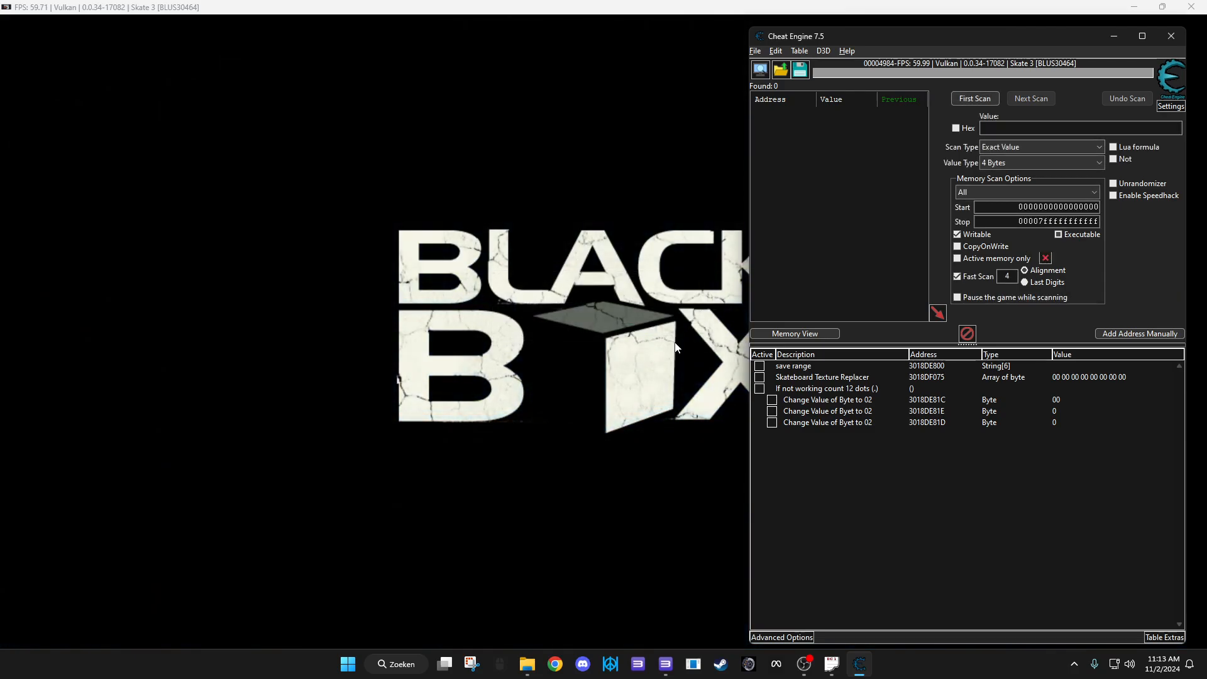
# Browse the memory region of the "save range" record, and continue past Skate 3's title screen before returning to Cheat Engine
pyautogui.rightClick(825, 371)
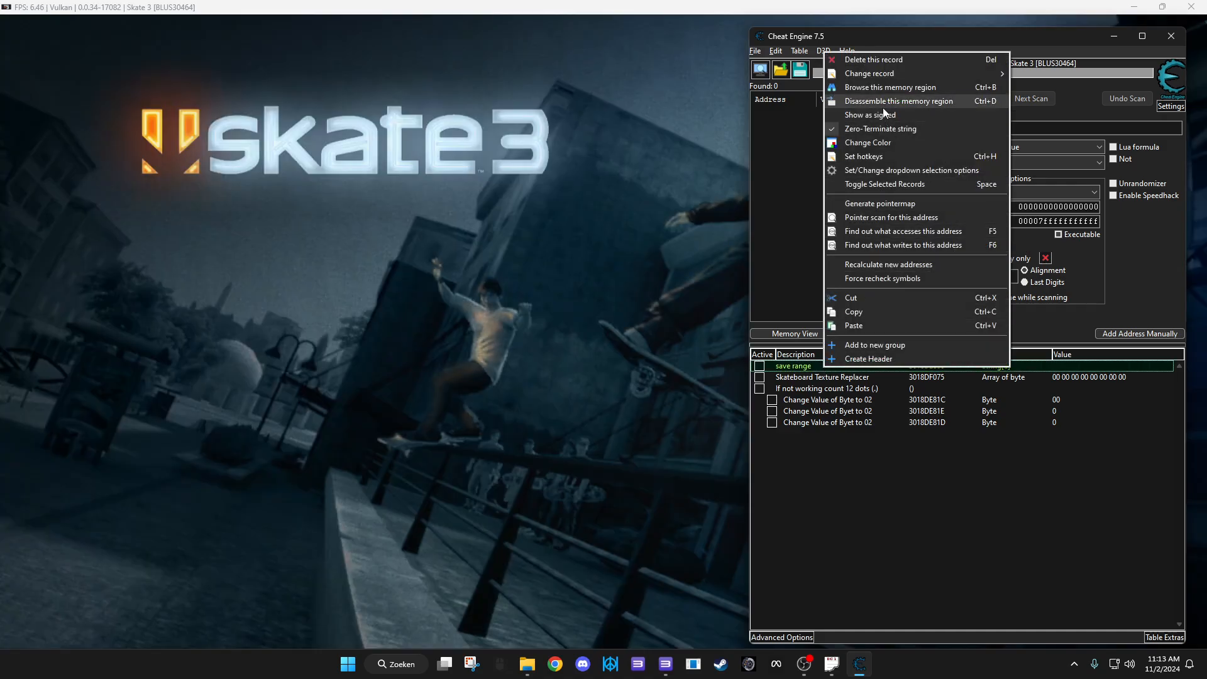
pyautogui.click(888, 87)
pyautogui.click(458, 268)
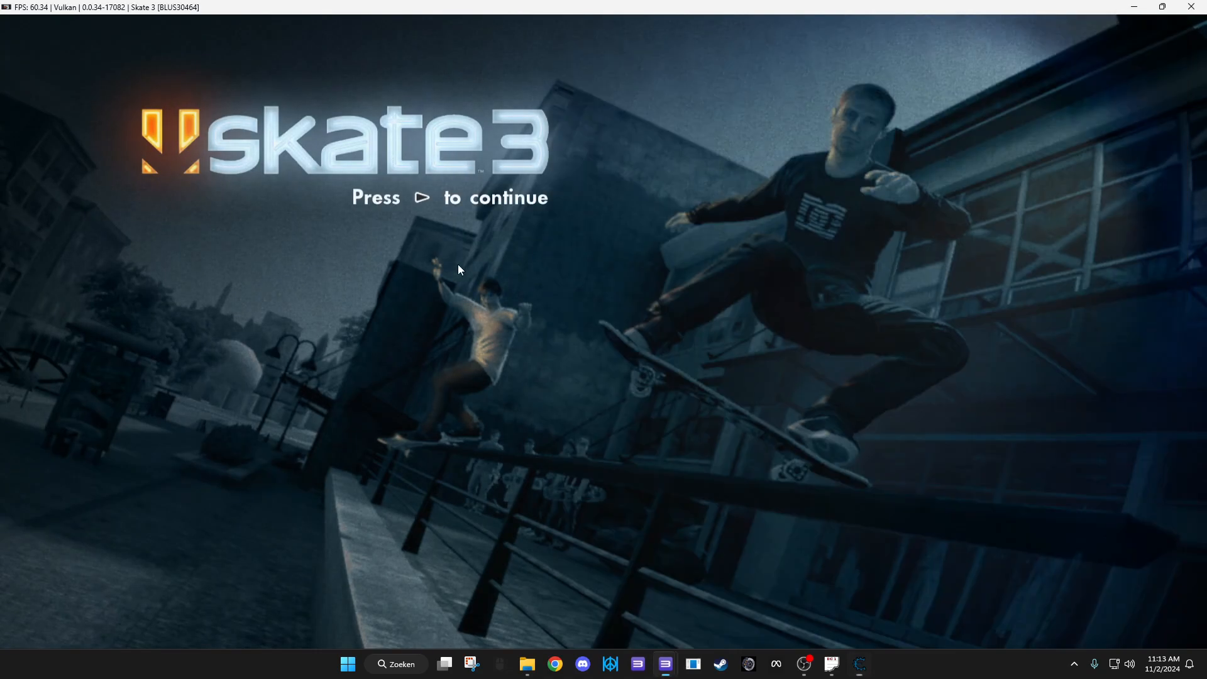
pyautogui.press('Return')
pyautogui.press('x')
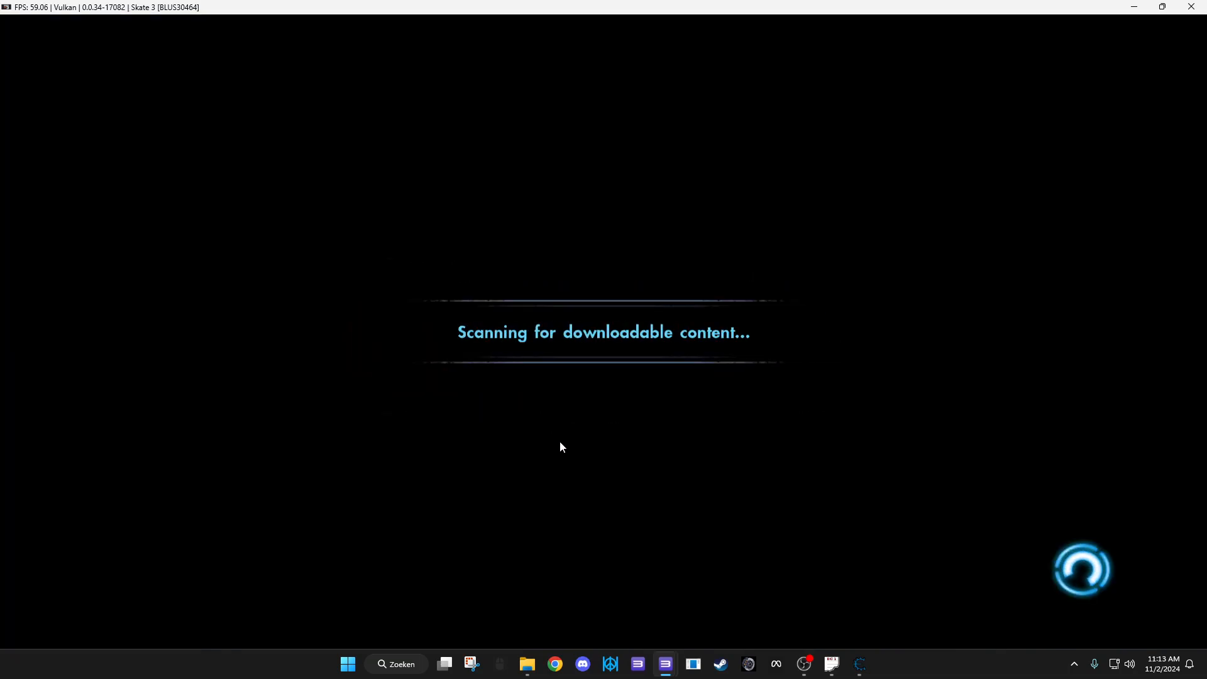
pyautogui.click(856, 668)
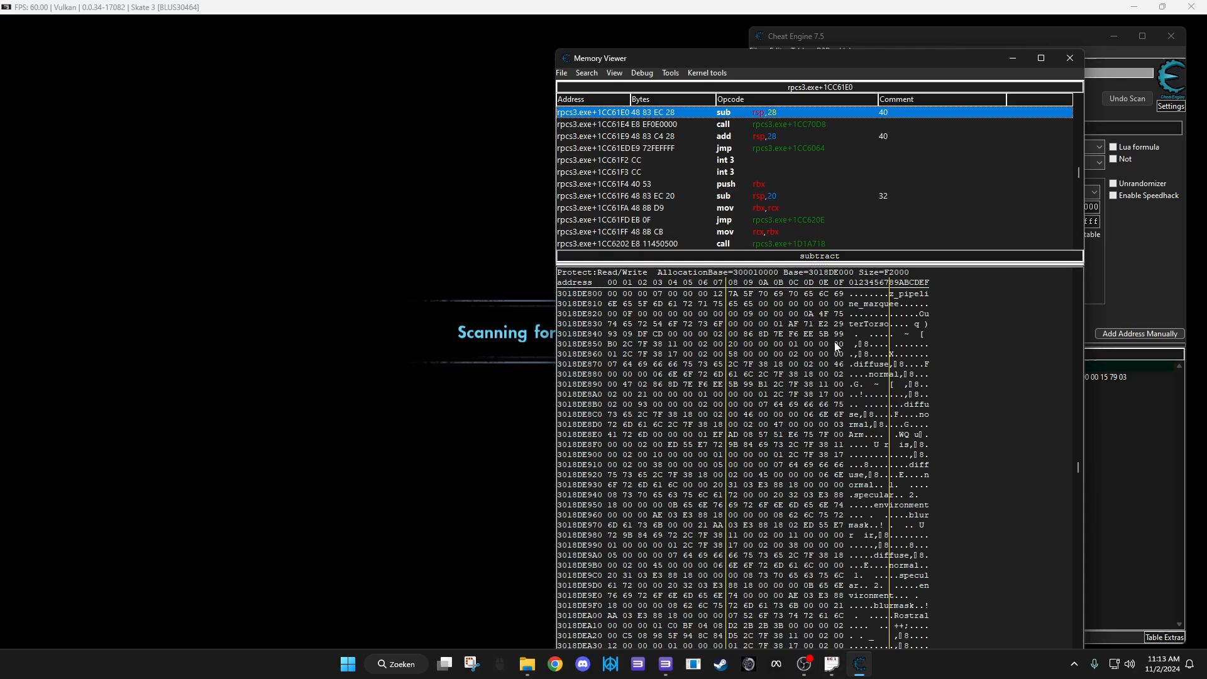
# Open the tutorial_male RECIPE file from data/content/recipe/marquee in the Big file folder in HxD
pyautogui.moveTo(533, 673)
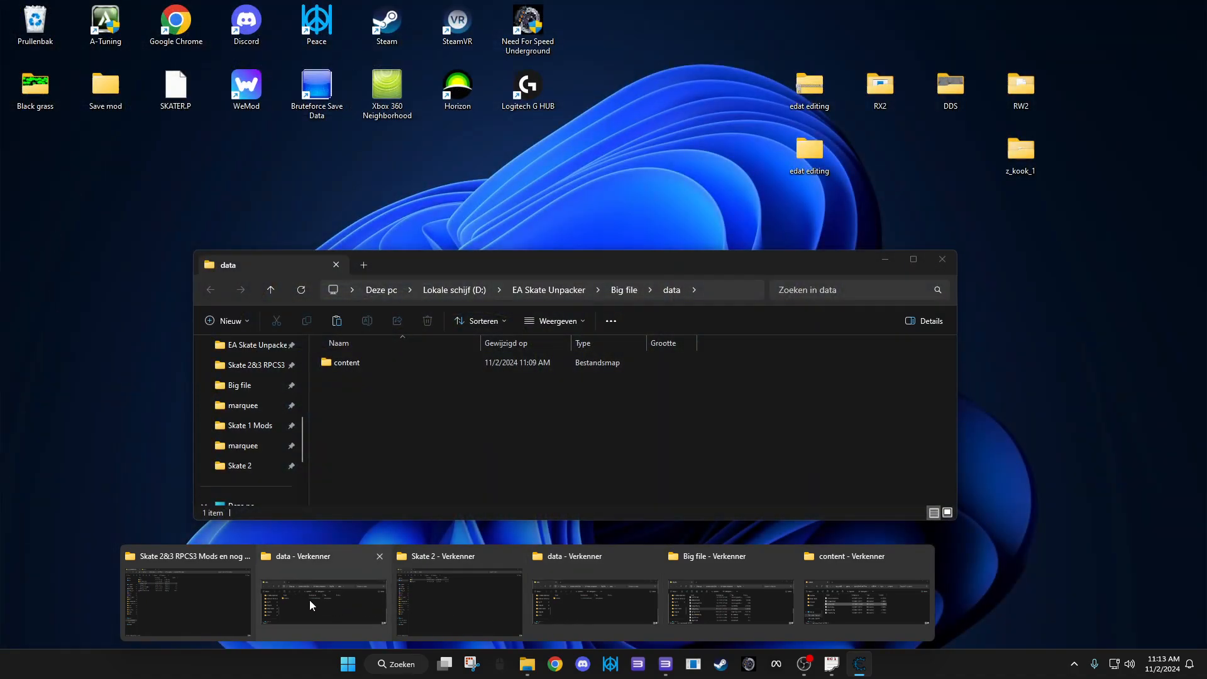
pyautogui.click(309, 599)
pyautogui.doubleClick(370, 361)
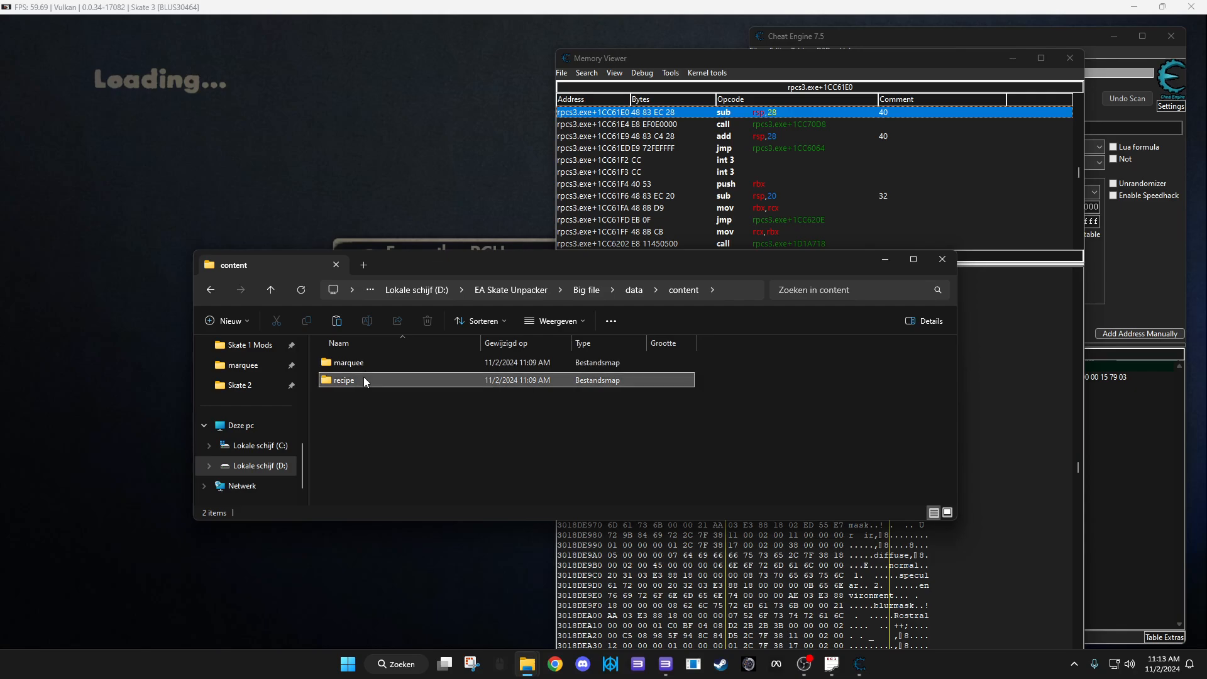
pyautogui.doubleClick(363, 376)
pyautogui.doubleClick(361, 368)
pyautogui.scroll(-20, 362, 373)
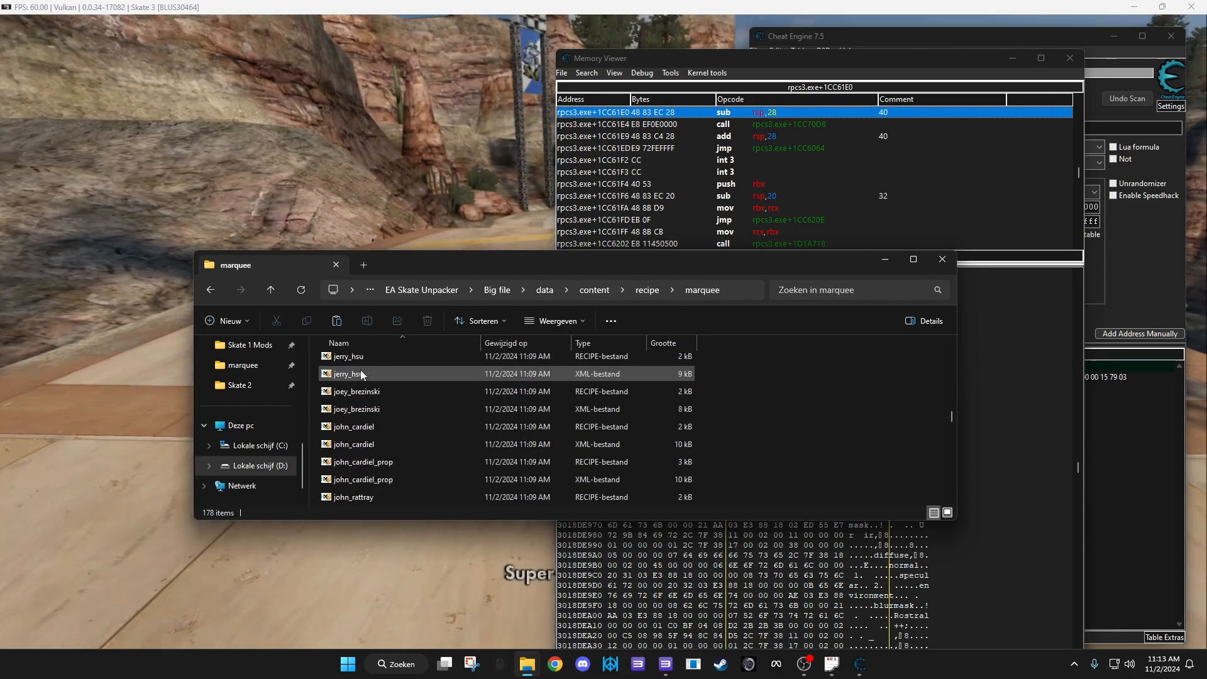
pyautogui.scroll(-15, 361, 379)
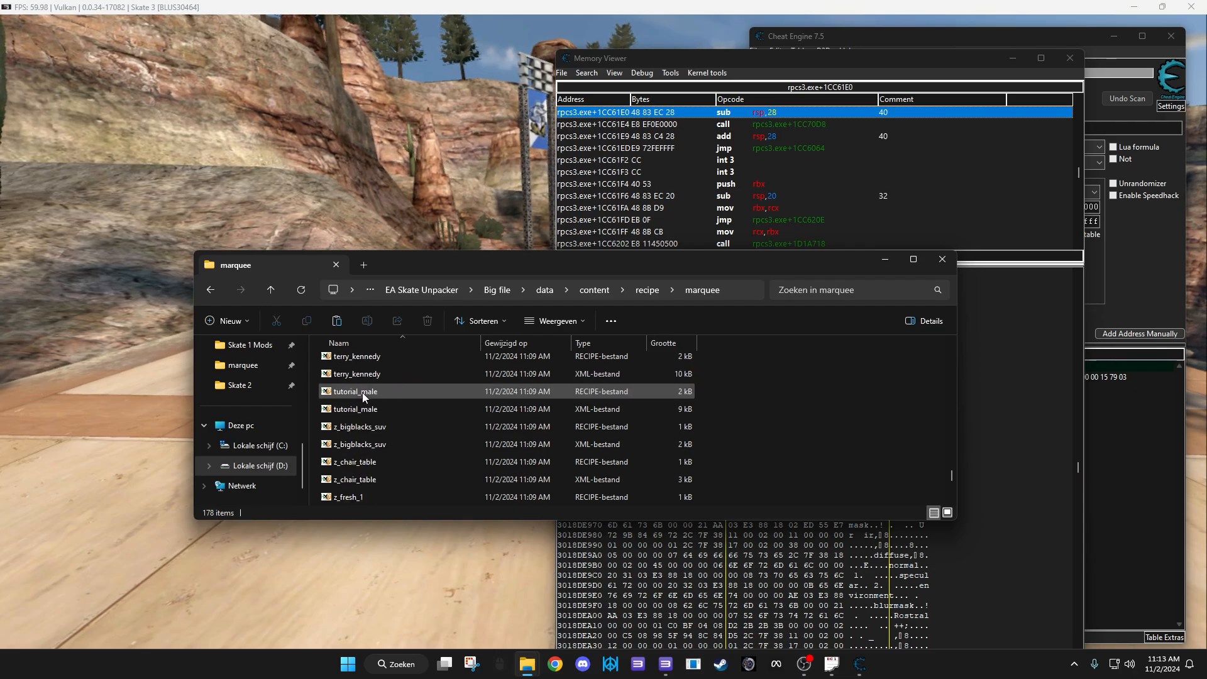
pyautogui.scroll(1, 362, 392)
pyautogui.doubleClick(365, 431)
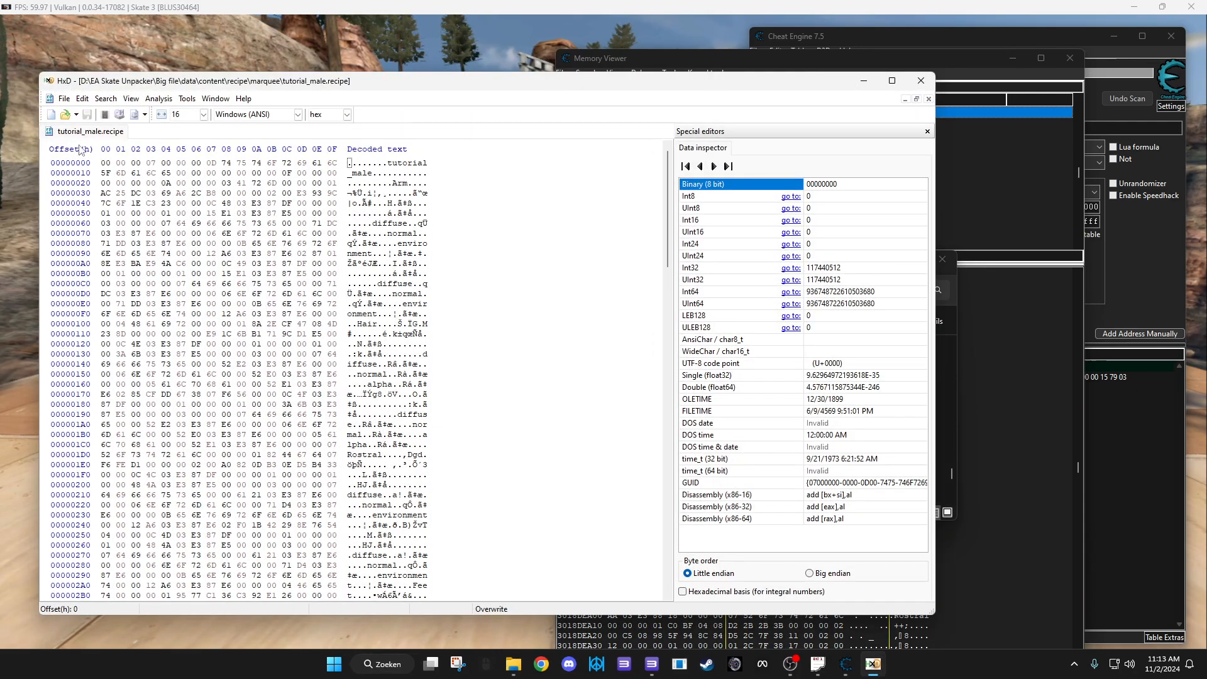
# Copy all bytes of tutorial_male.recipe and paste them into Cheat Engine's memory view starting at 3018DE800
pyautogui.moveTo(103, 162); pyautogui.dragTo(478, 675)
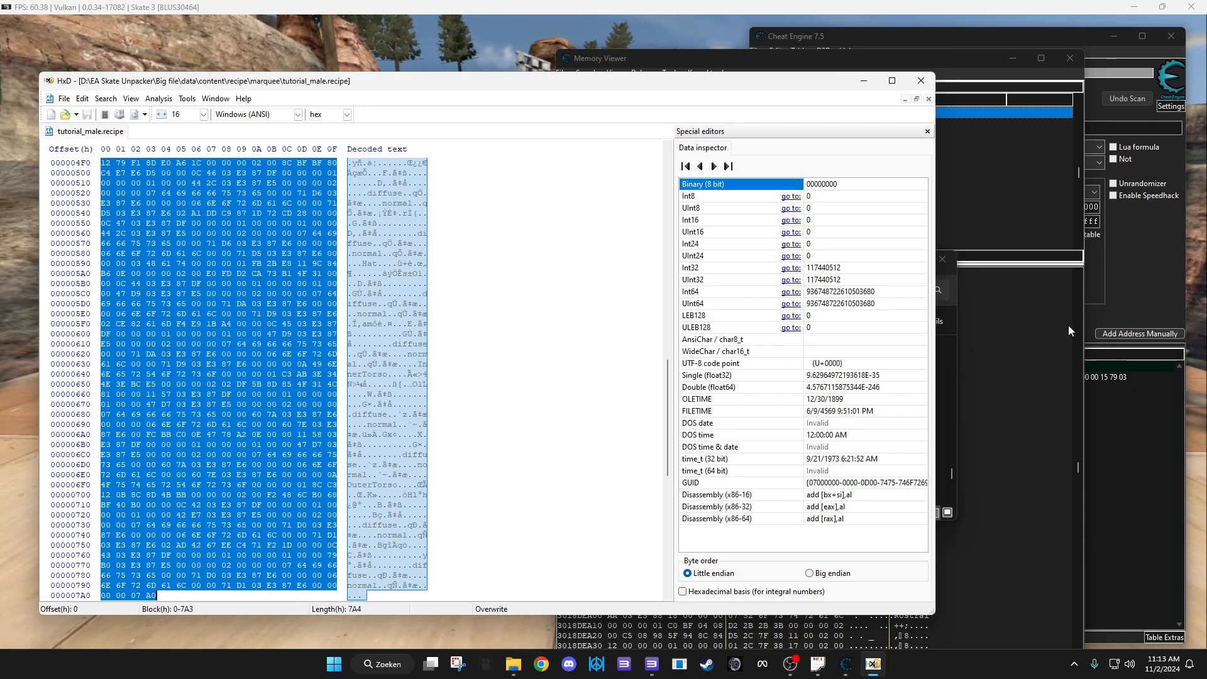
pyautogui.click(1111, 449)
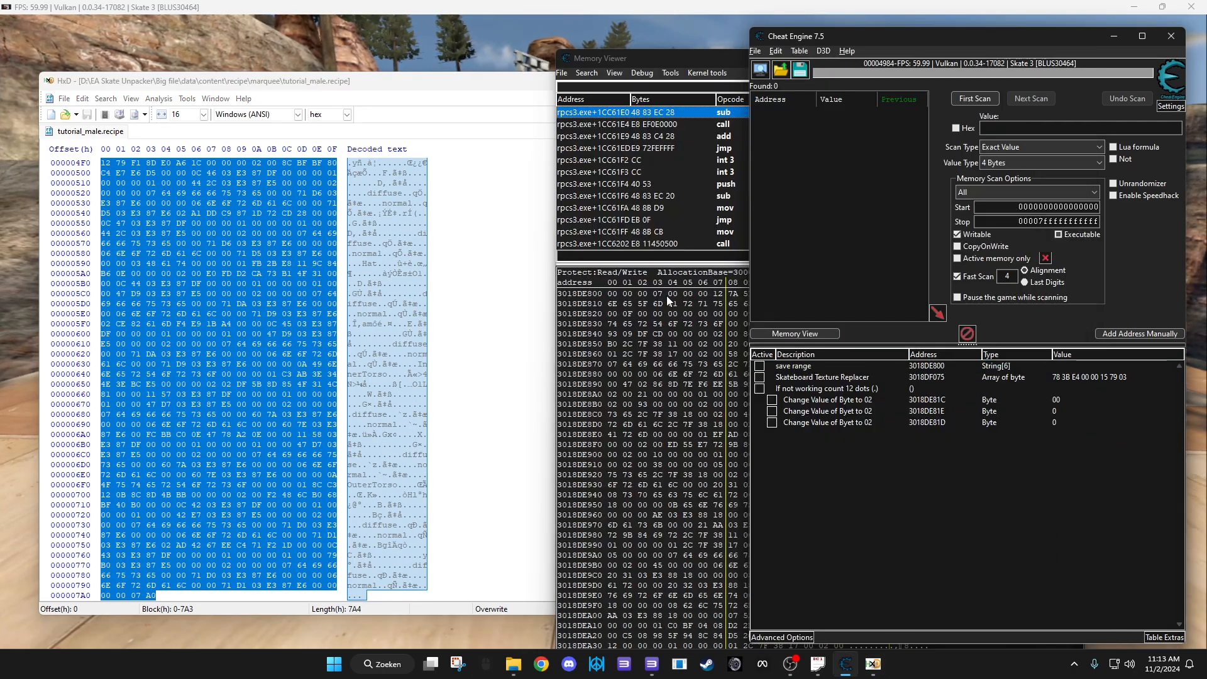
pyautogui.click(615, 301)
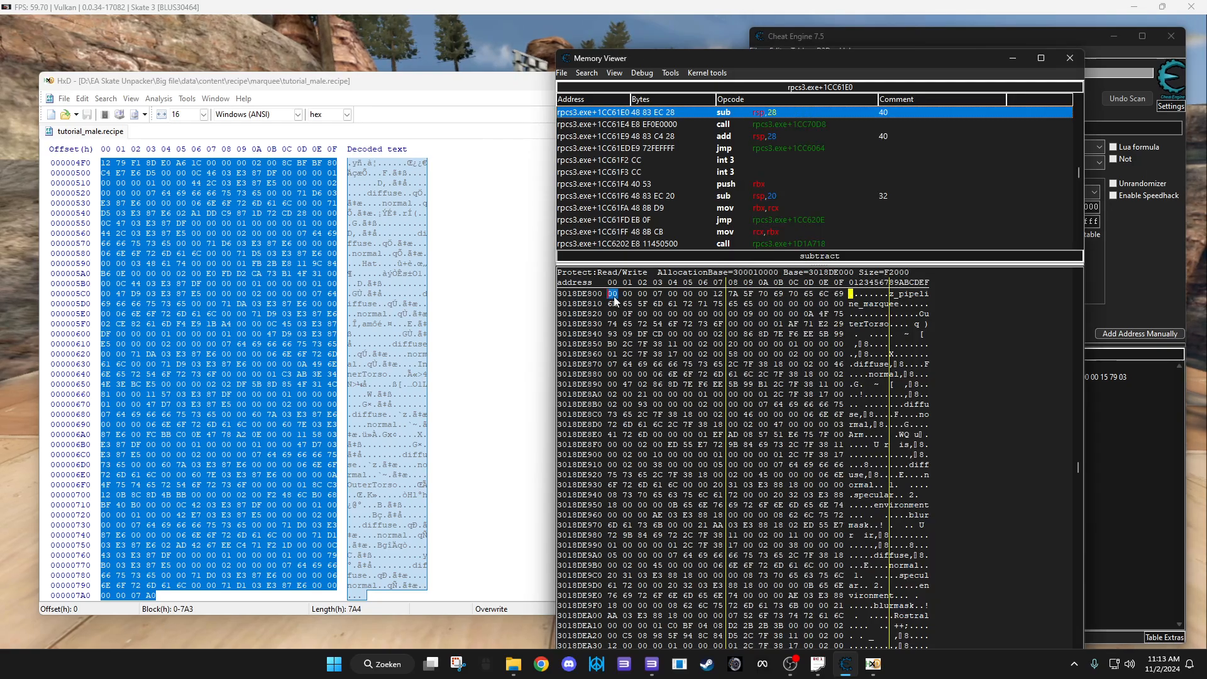
pyautogui.hotkey('ctrl', 'v')
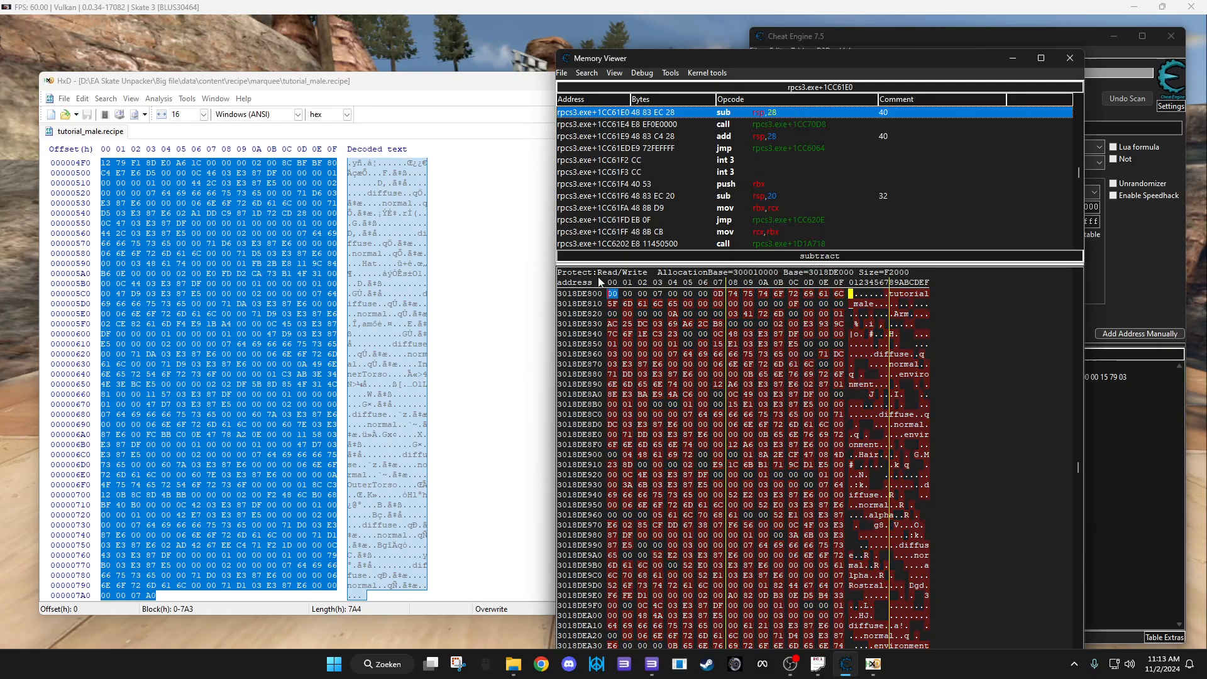
# Switch to the Skate 3 window and open Free Play from the Career menu
pyautogui.click(478, 55)
pyautogui.press('Return')
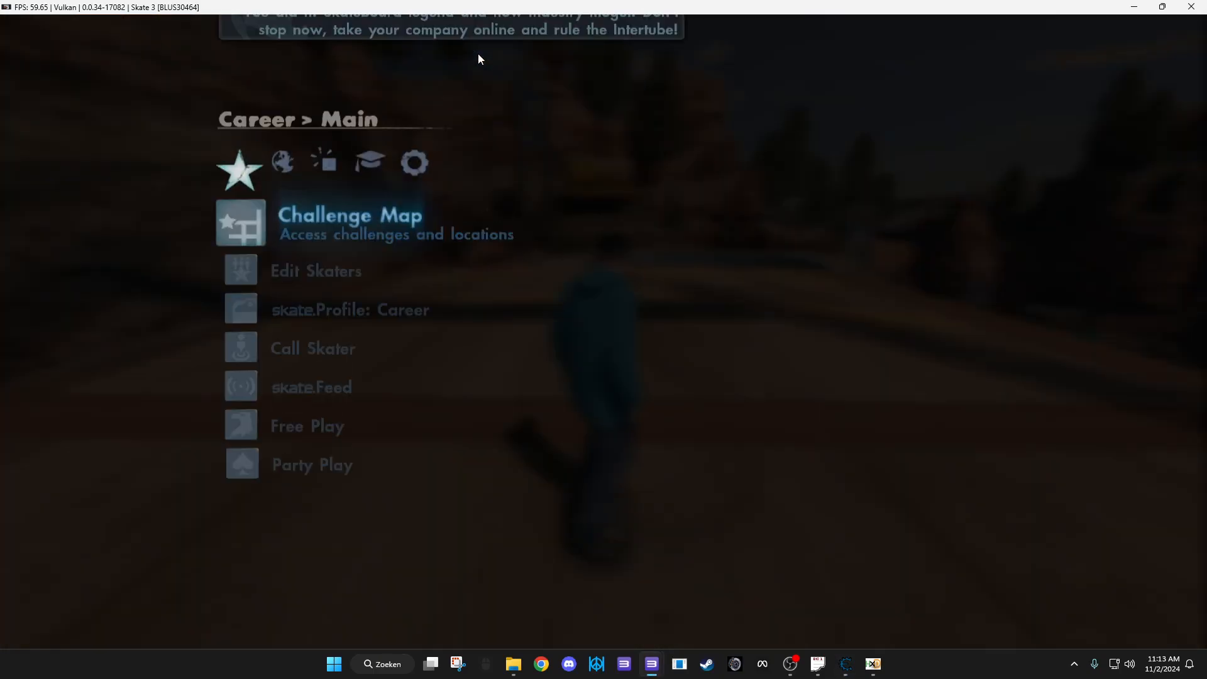
pyautogui.press('Up')
pyautogui.press('Up')
pyautogui.press('Return')
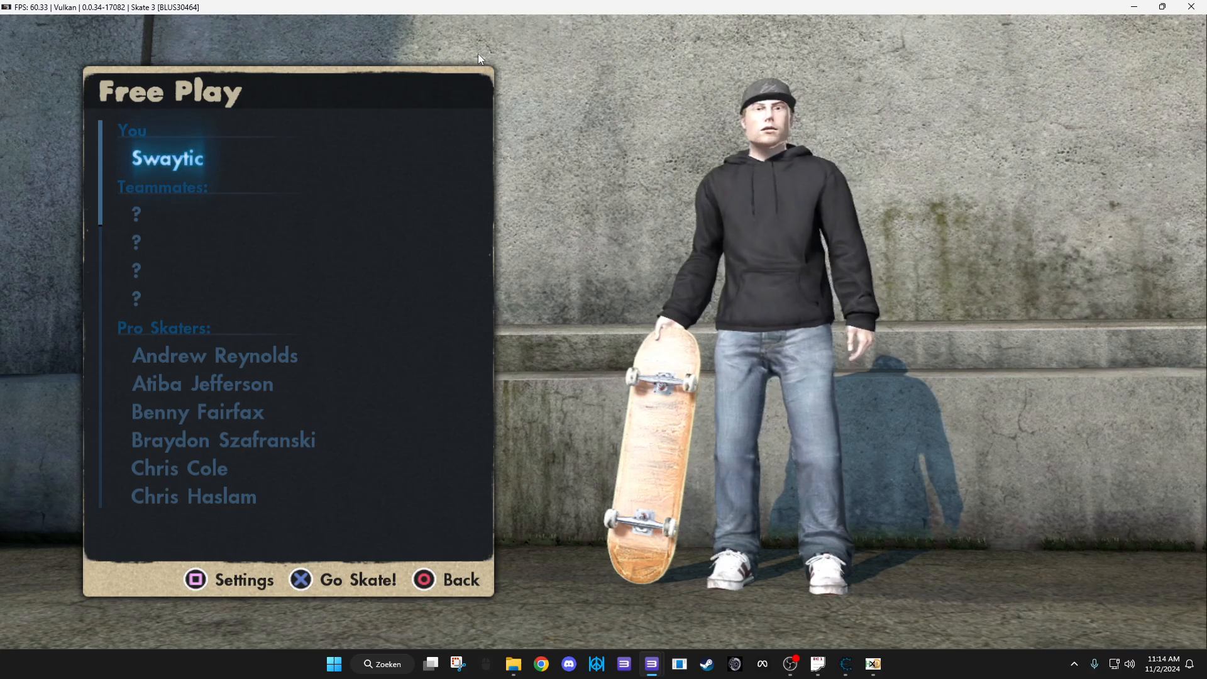
# Count twelve dots after "tutorial_male" in Cheat Engine's memory view, set the byte at 3018DE820 to 2, and return to the game
pyautogui.click(845, 664)
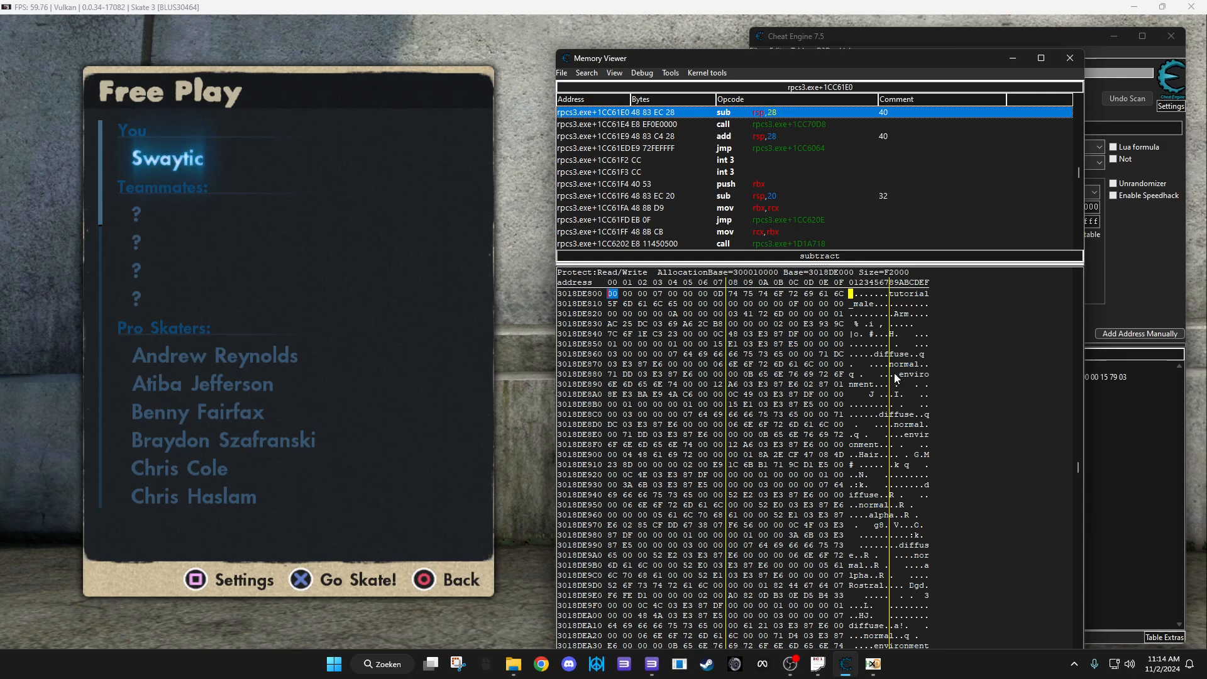
pyautogui.click(878, 305)
pyautogui.press('Right')
pyautogui.press('Right')
pyautogui.press('Right')
pyautogui.press('Right')
pyautogui.press('Right')
pyautogui.press('Right')
pyautogui.press('Right')
pyautogui.press('Right')
pyautogui.press('Right')
pyautogui.press('Right')
pyautogui.press('Right')
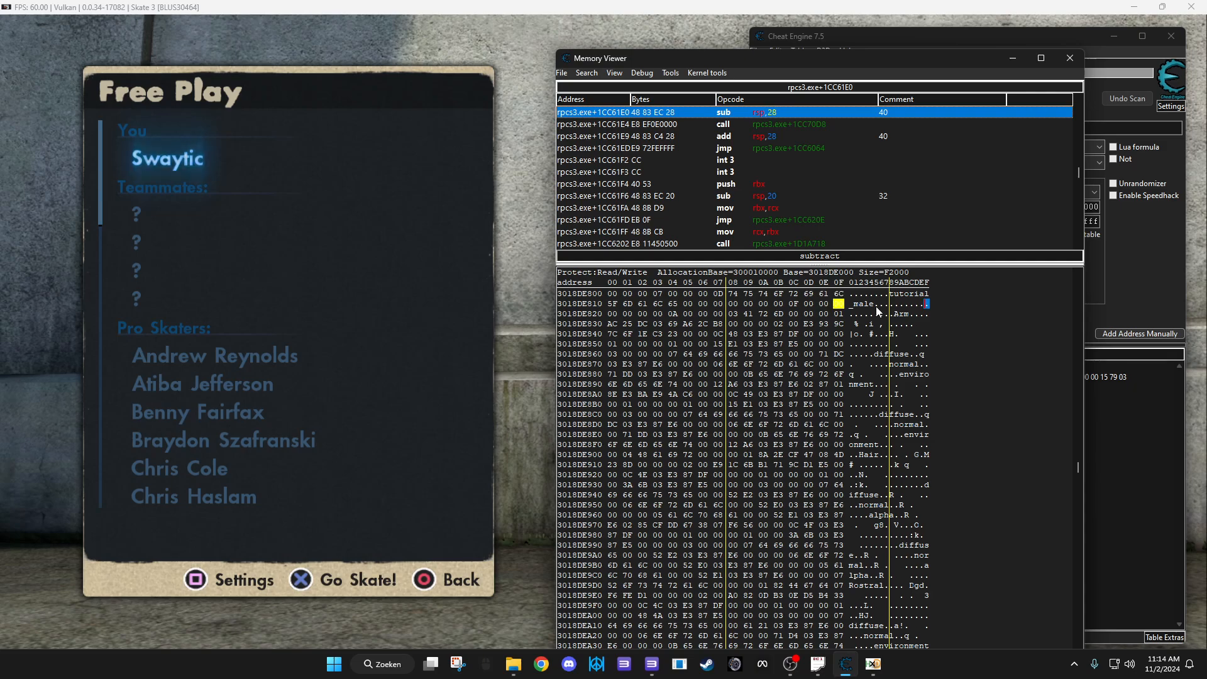
pyautogui.doubleClick(613, 314)
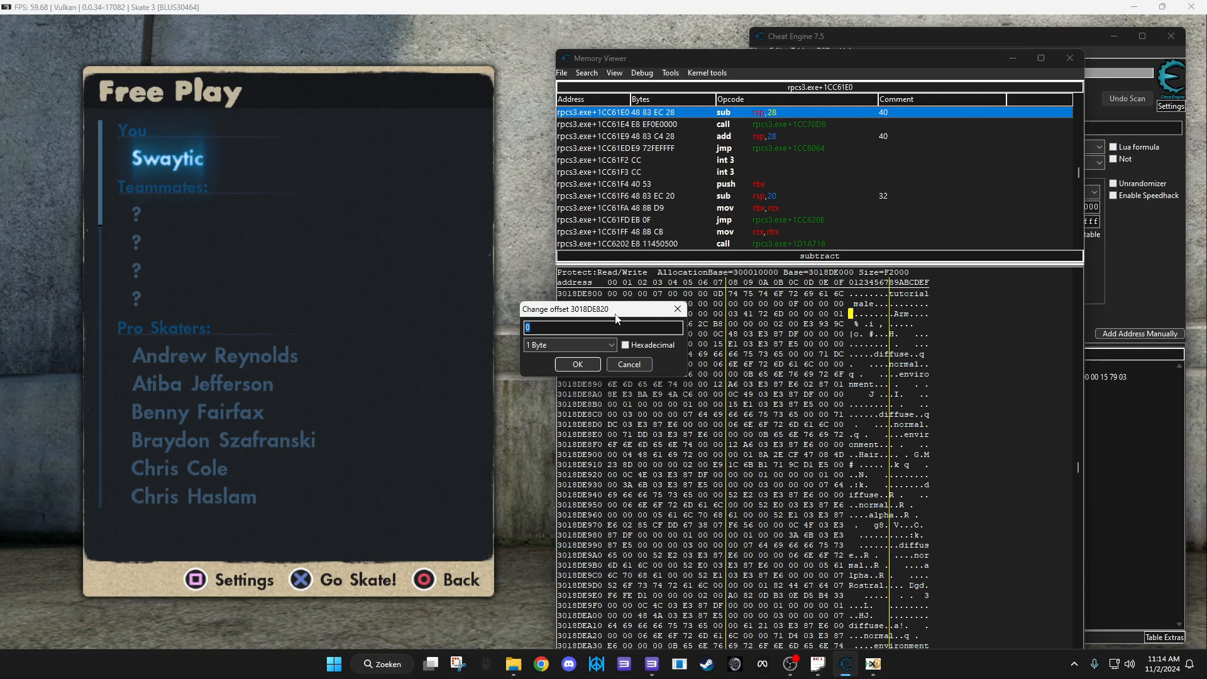
pyautogui.write('2')
pyautogui.press('Return')
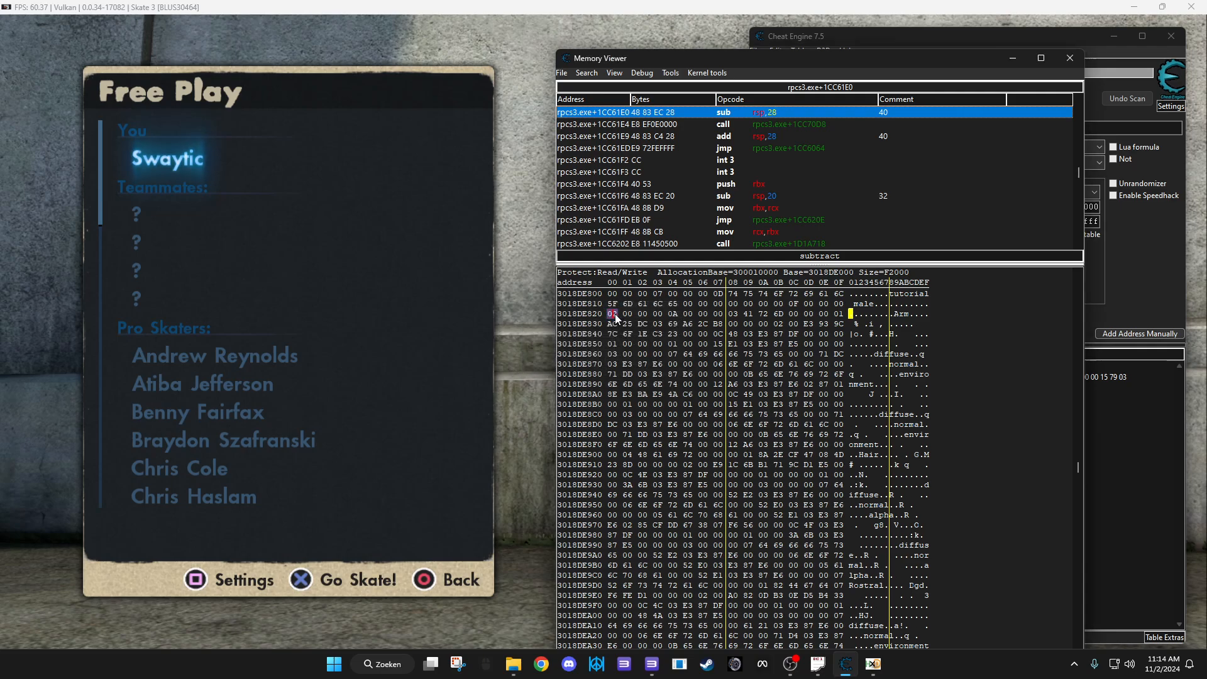
pyautogui.click(531, 316)
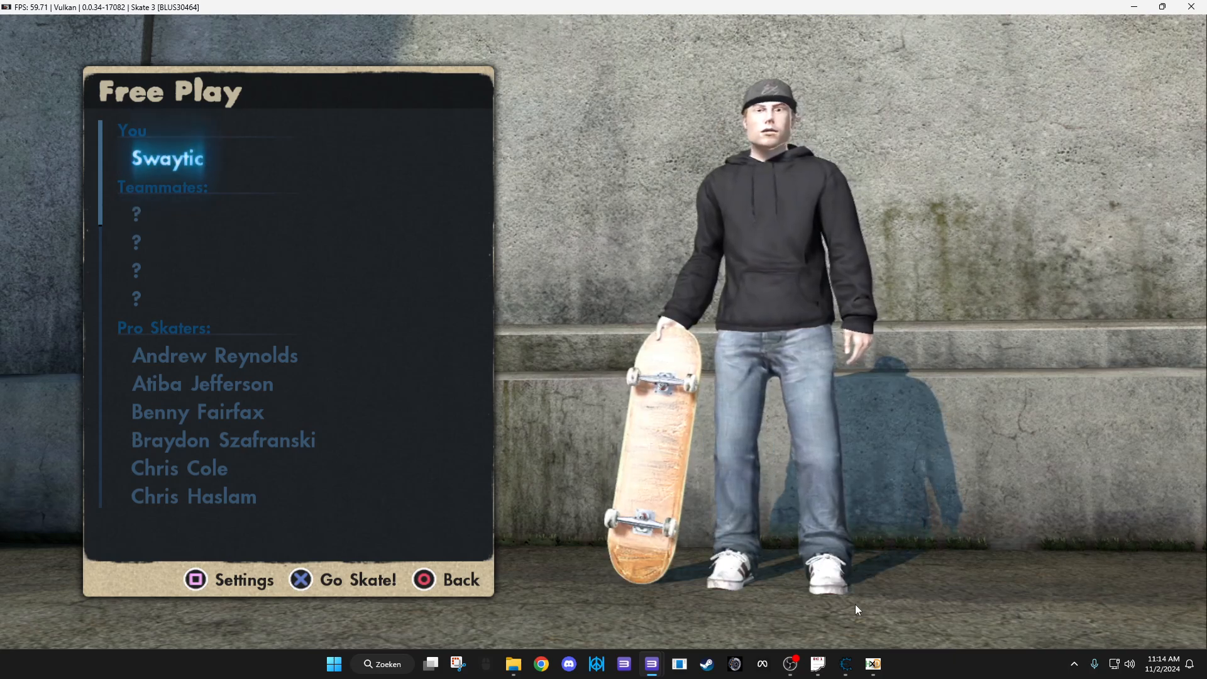
# Open the rob_dyrdek RECIPE file from the marquee folder in HxD
pyautogui.click(847, 664)
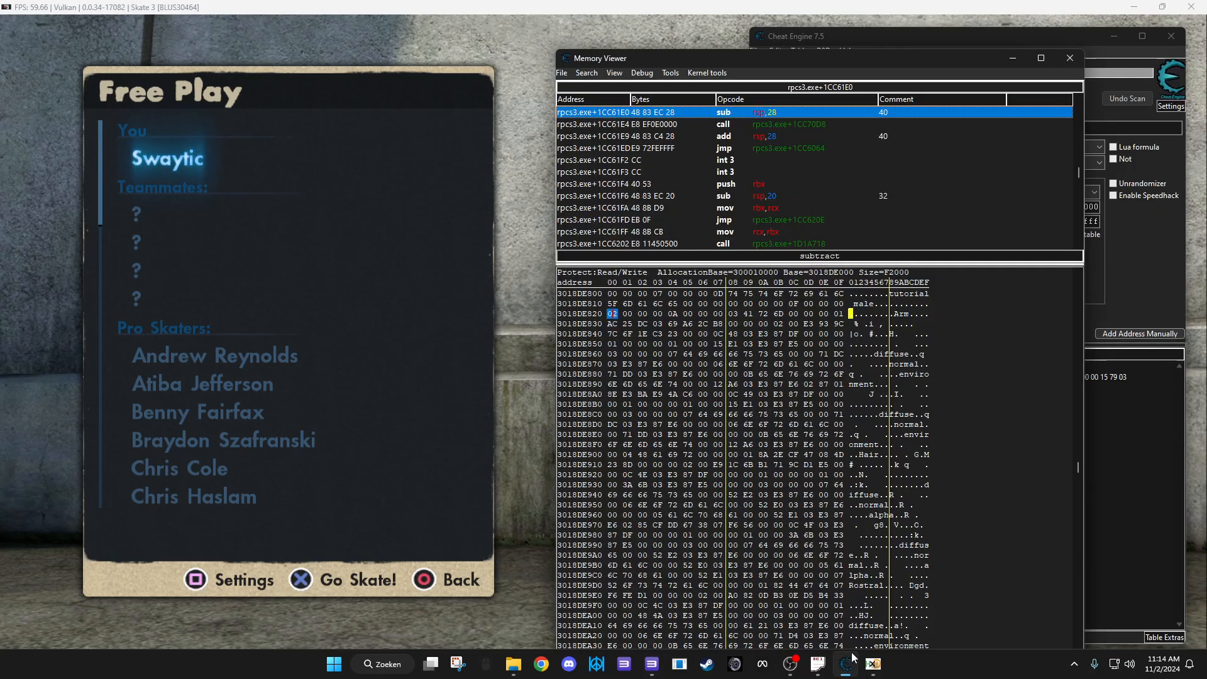
pyautogui.moveTo(514, 672)
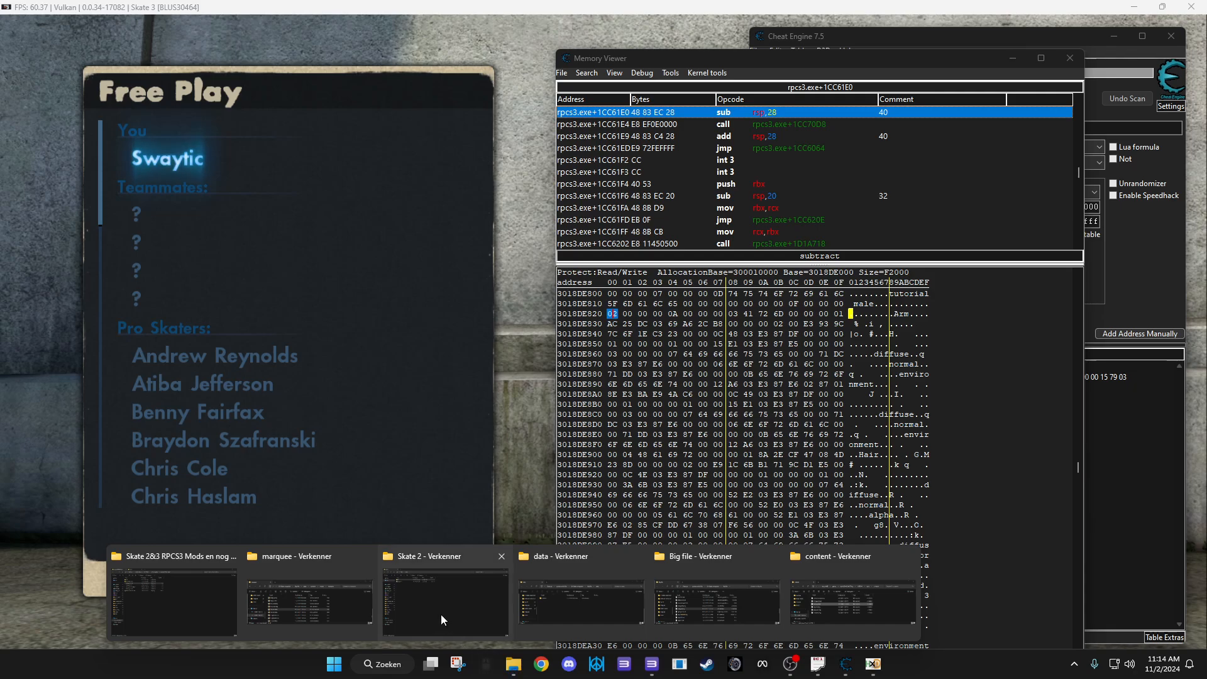
pyautogui.moveTo(440, 613)
pyautogui.moveTo(313, 615)
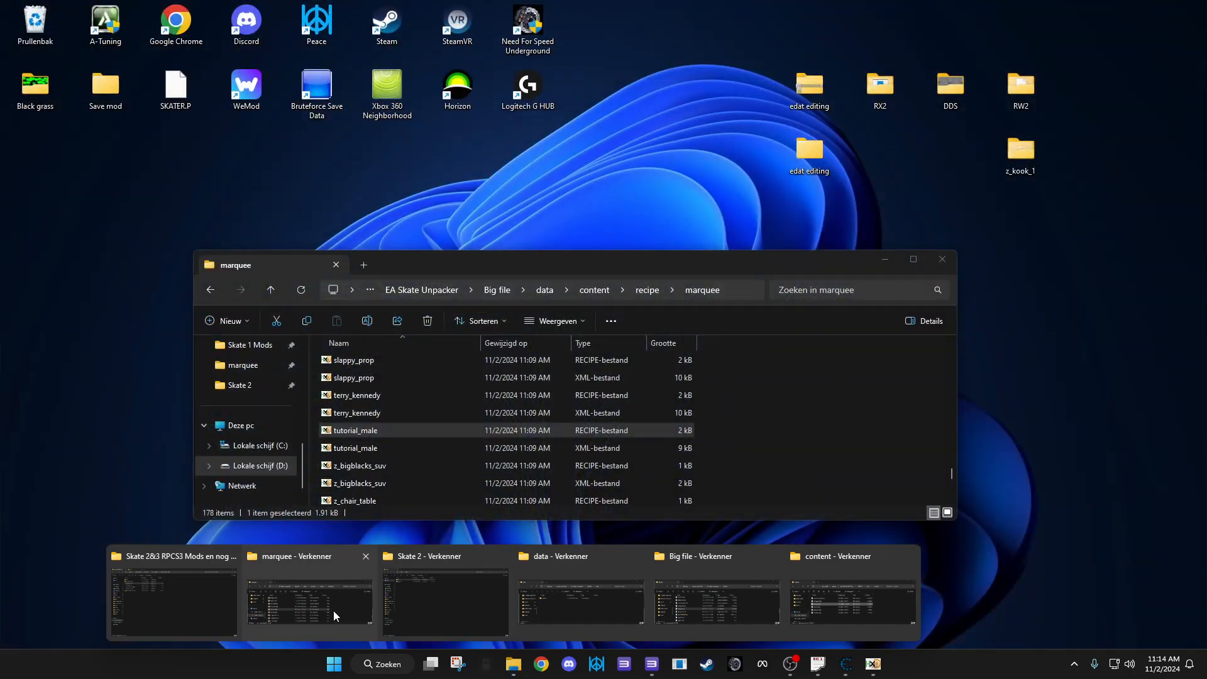
pyautogui.click(333, 609)
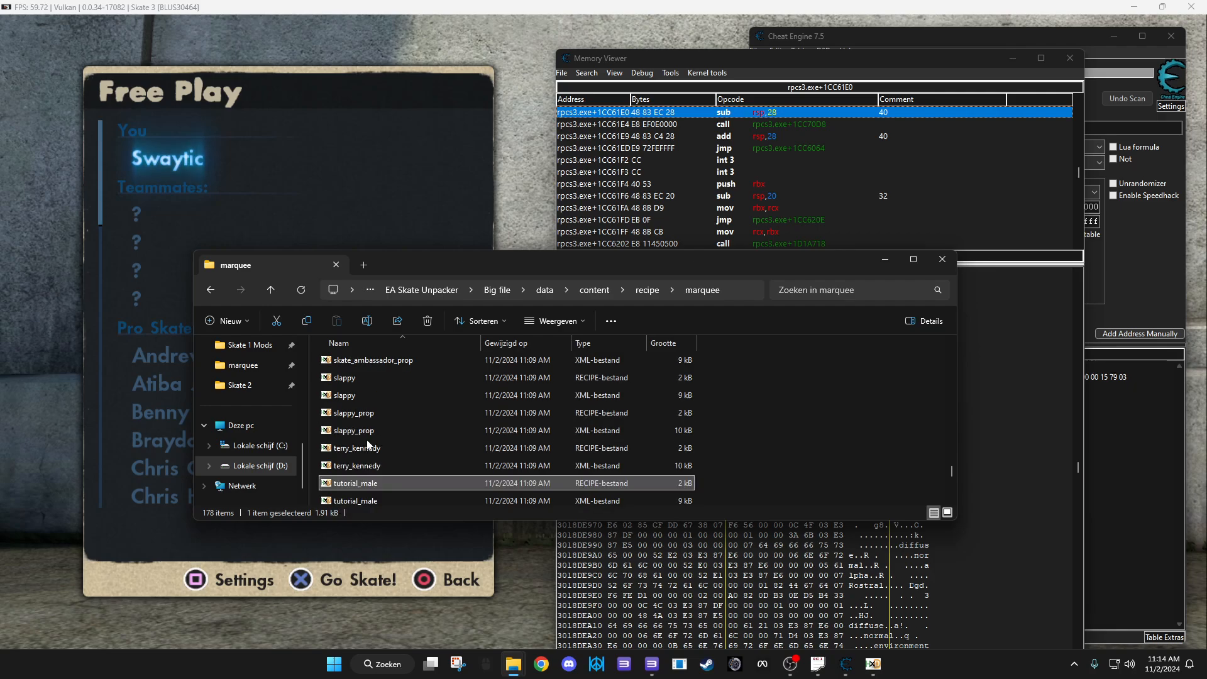
pyautogui.scroll(8, 367, 444)
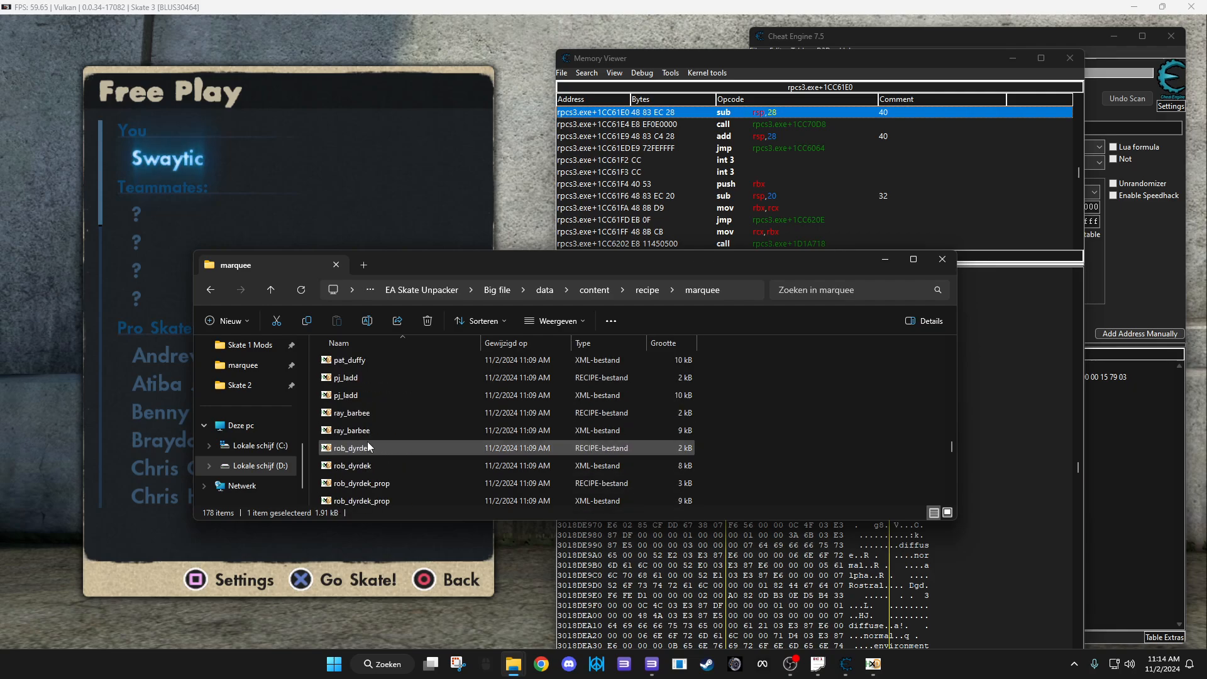
pyautogui.doubleClick(368, 446)
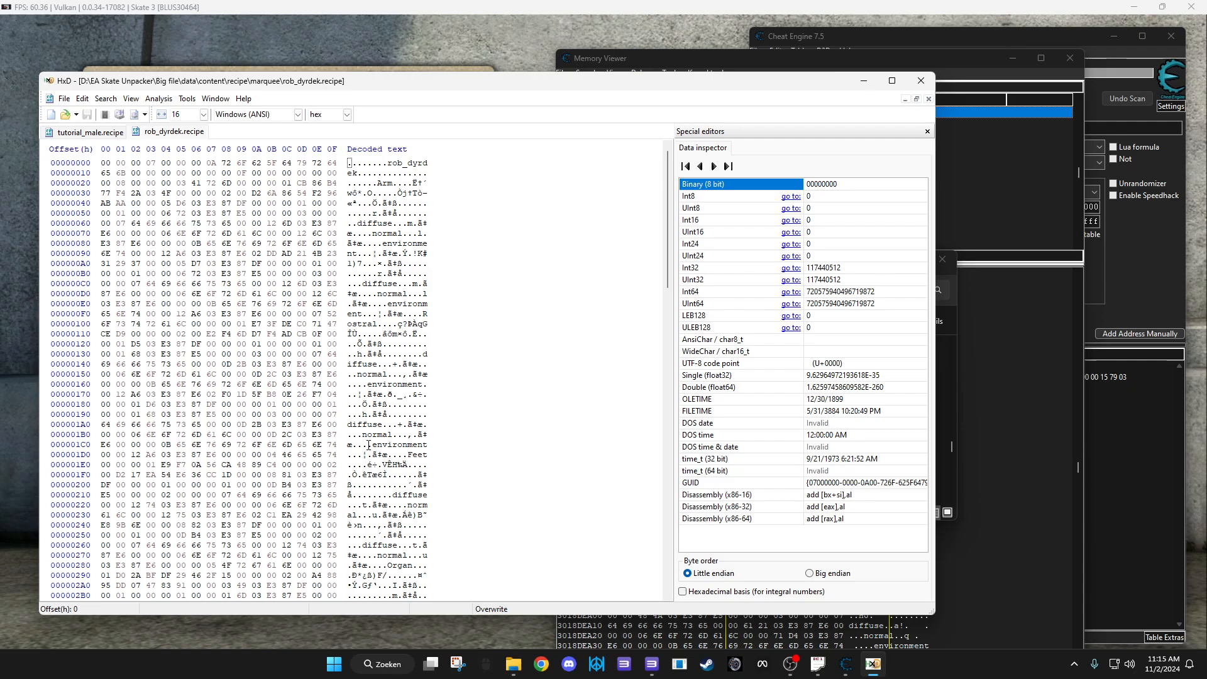
# Search rob_dyrdek.recipe for the text "Torso" and place the cursor directly after the match
pyautogui.click(303, 384)
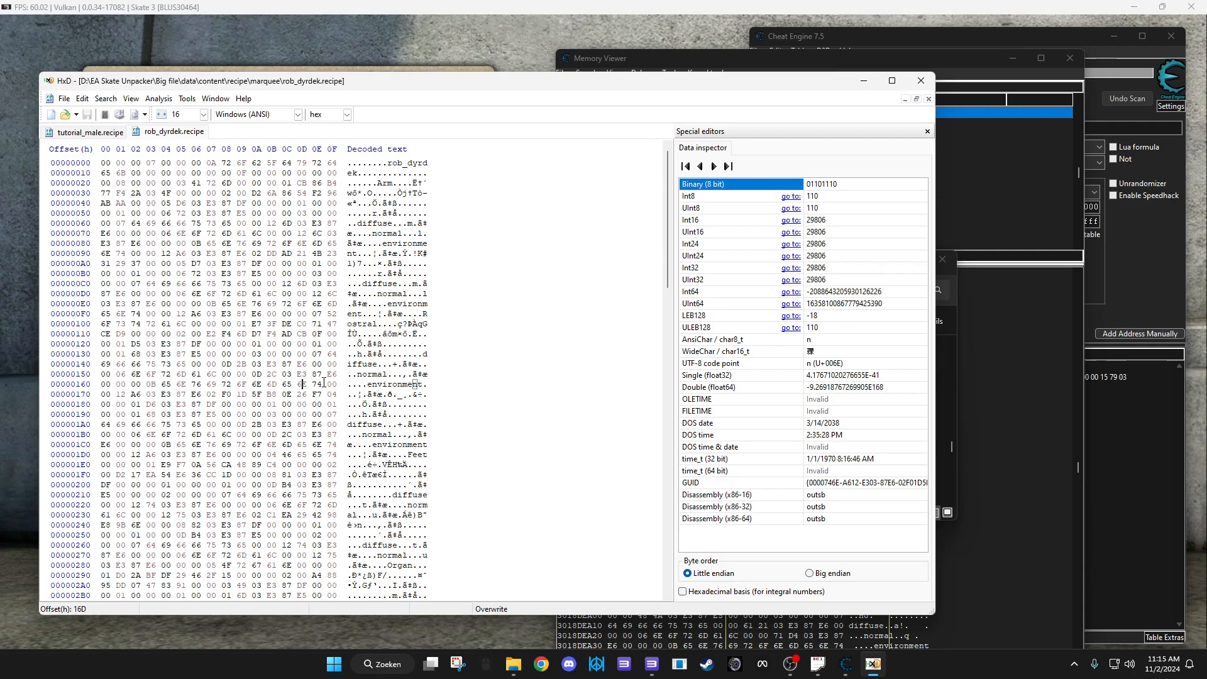
pyautogui.hotkey('ctrl', 'f')
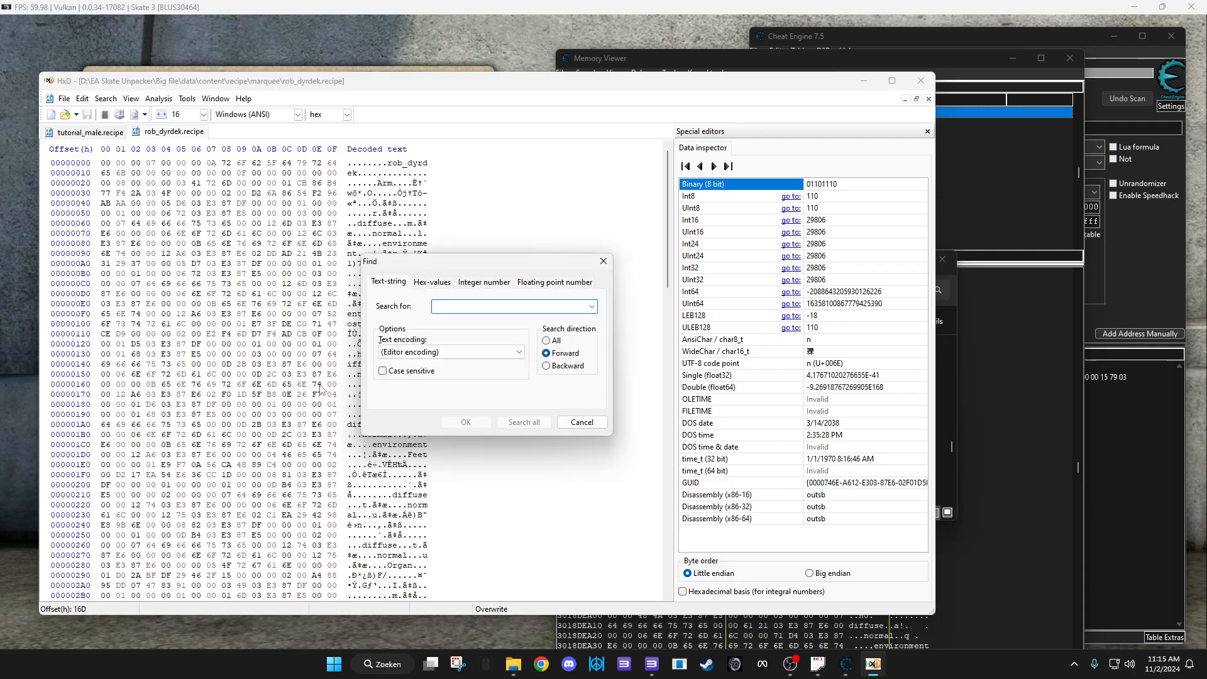
pyautogui.write('Torso')
pyautogui.press('Return')
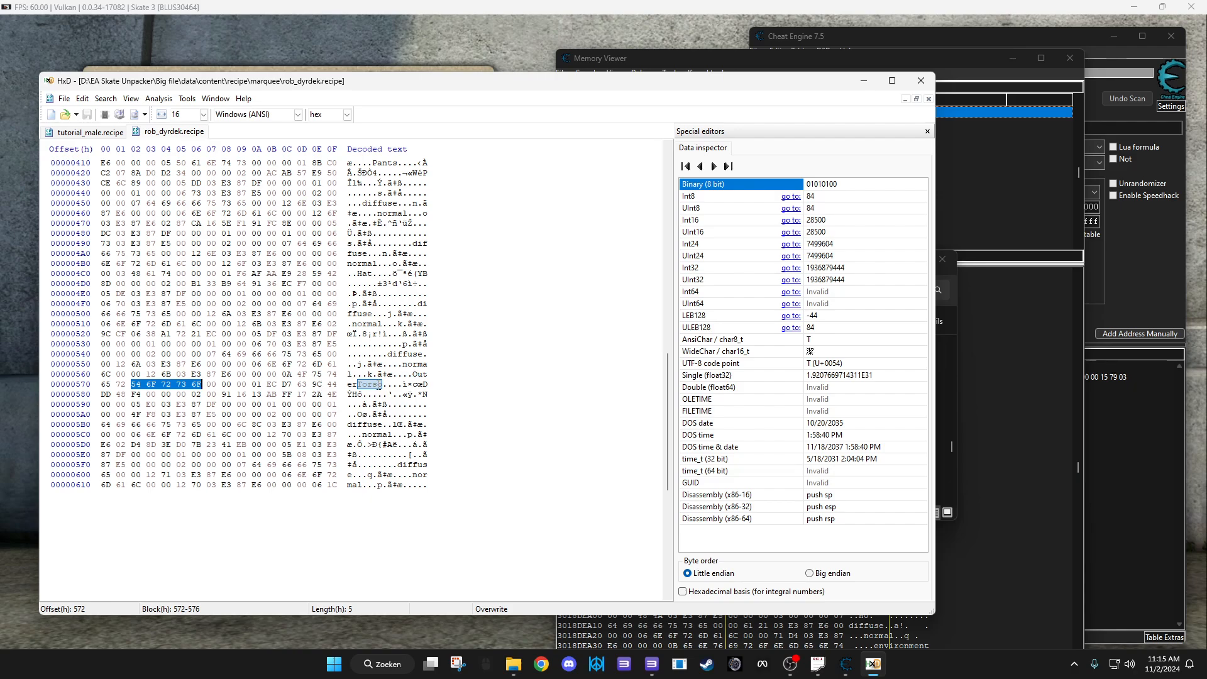
pyautogui.click(383, 385)
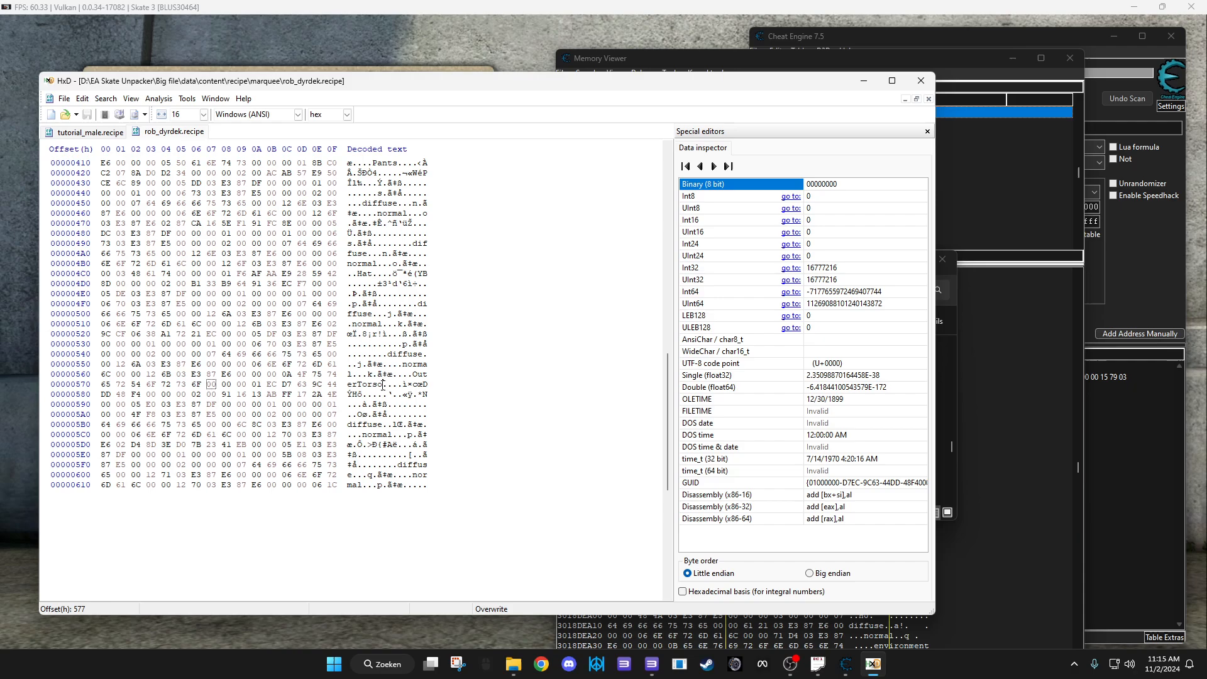
# Select and copy the byte block 577-61A directly after "OuterTorso" in rob_dyrdek.recipe
pyautogui.moveTo(382, 385); pyautogui.dragTo(406, 490)
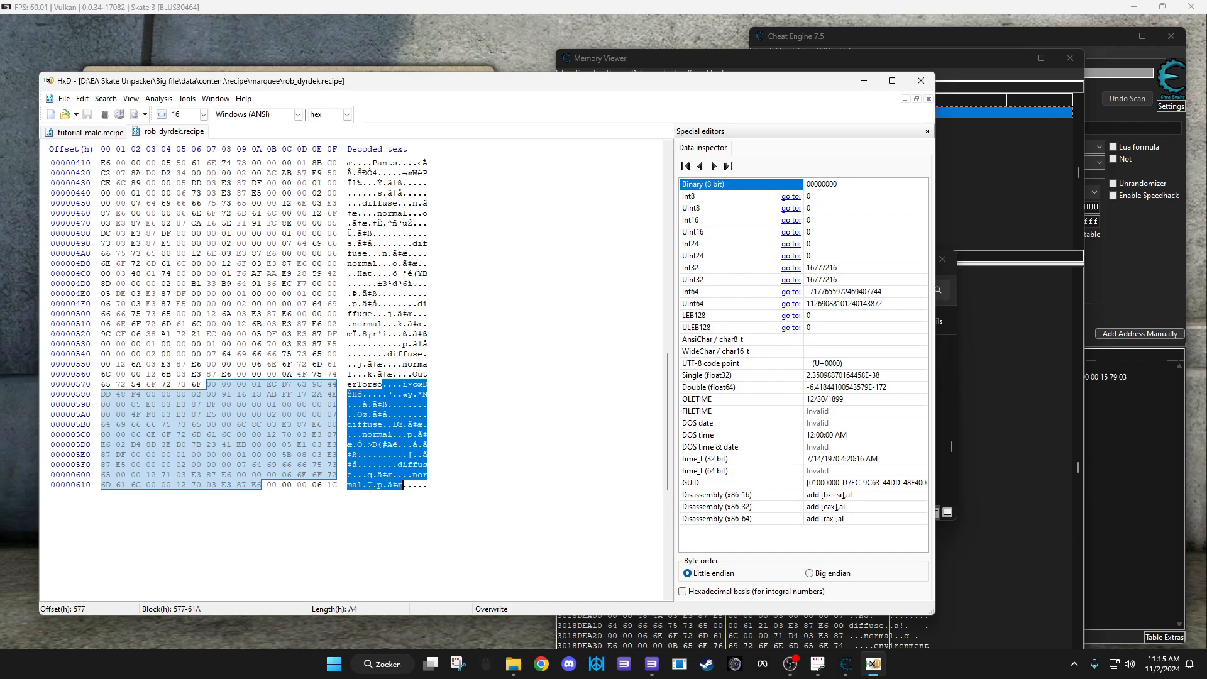
pyautogui.click(262, 486)
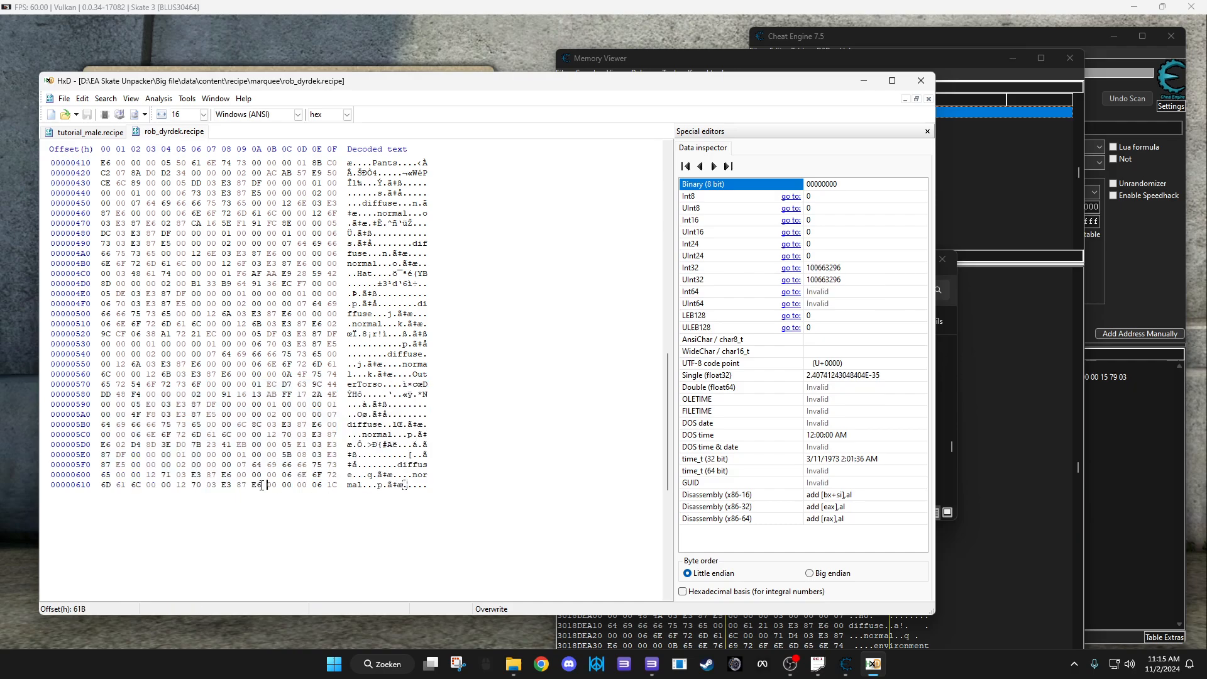
pyautogui.moveTo(262, 486); pyautogui.dragTo(212, 383)
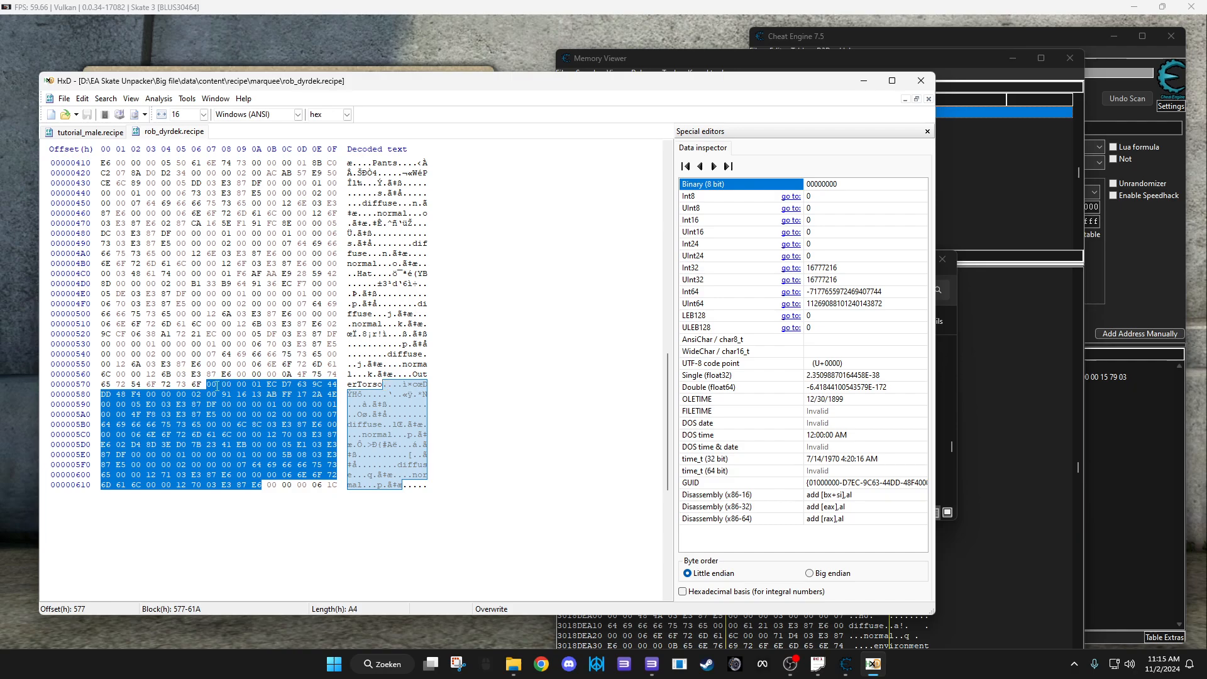
# Paste the copied bytes as a hexadecimal string directly after "OuterTorso" in Cheat Engine's memory view, and return to the game
pyautogui.click(850, 59)
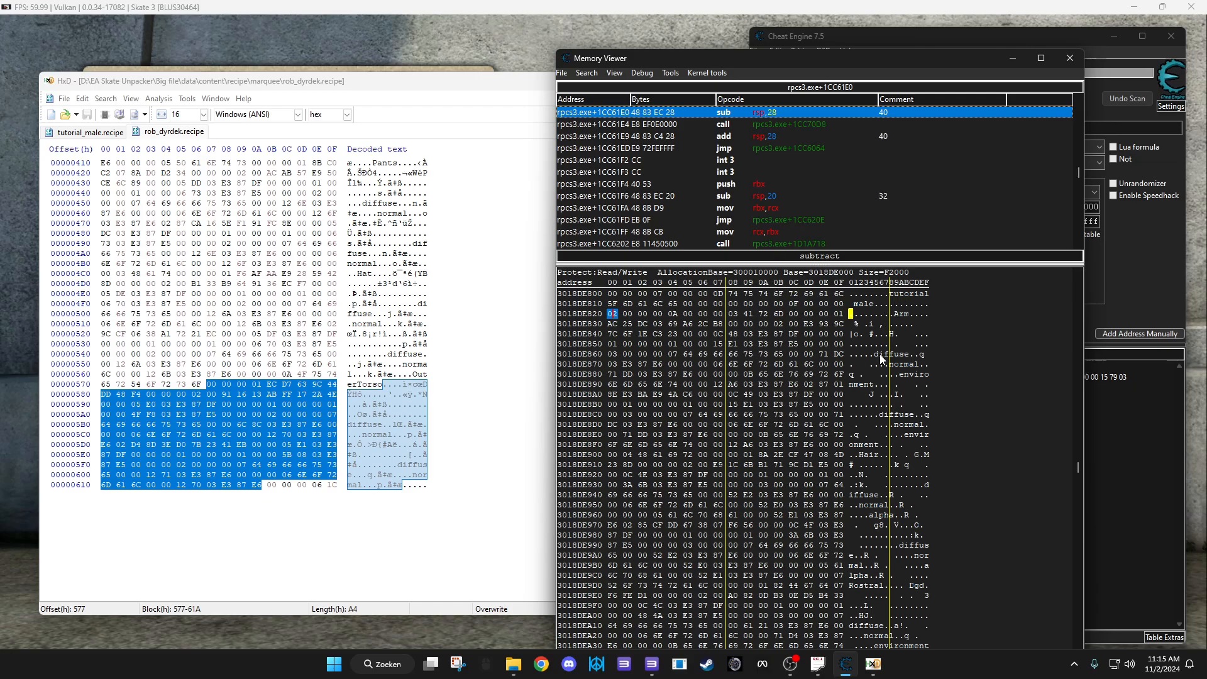
pyautogui.scroll(-7, 821, 375)
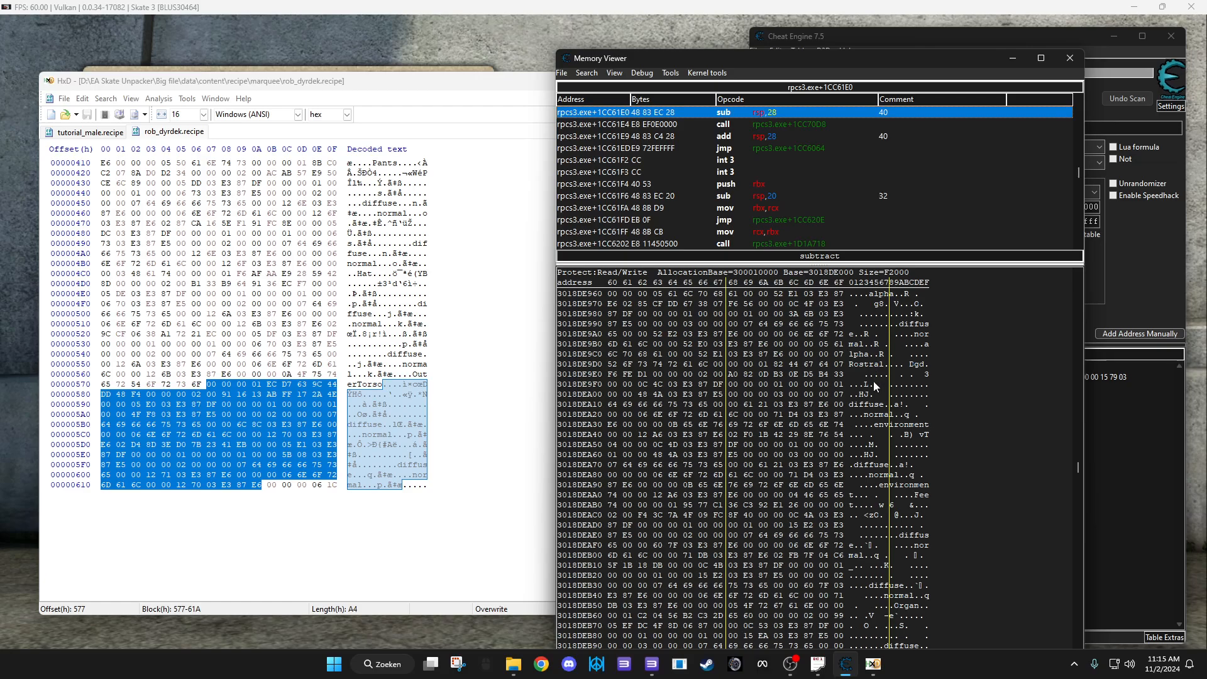
pyautogui.scroll(-4, 874, 382)
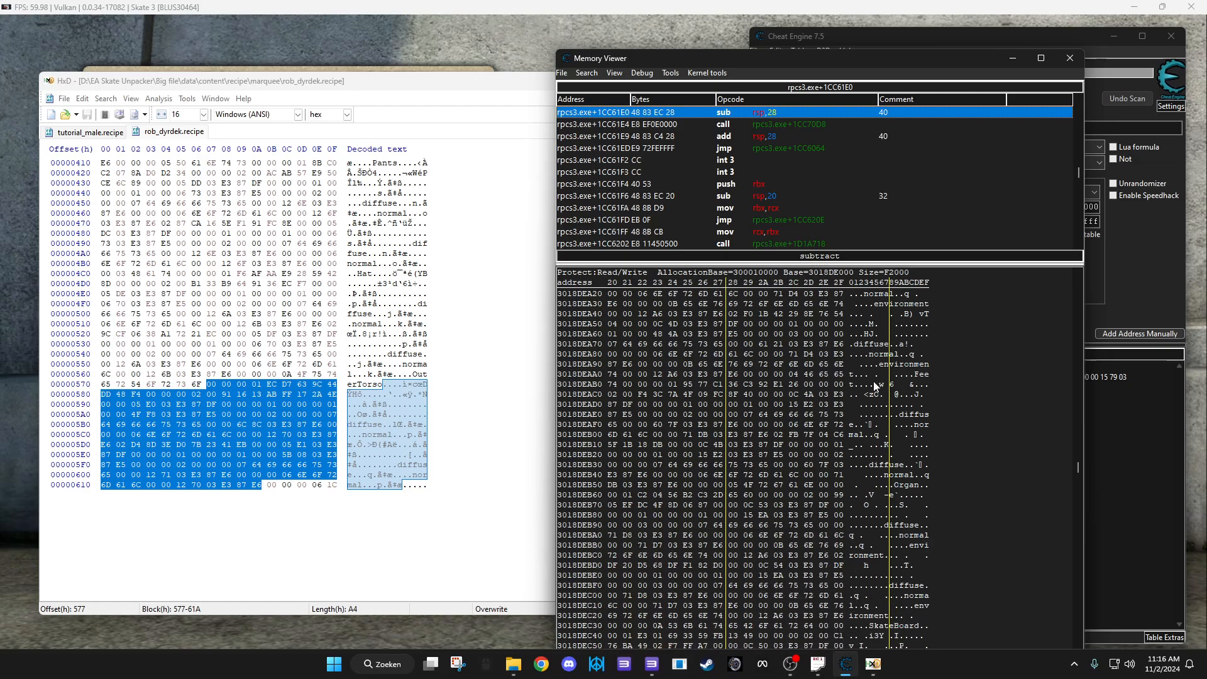
pyautogui.scroll(-3, 874, 384)
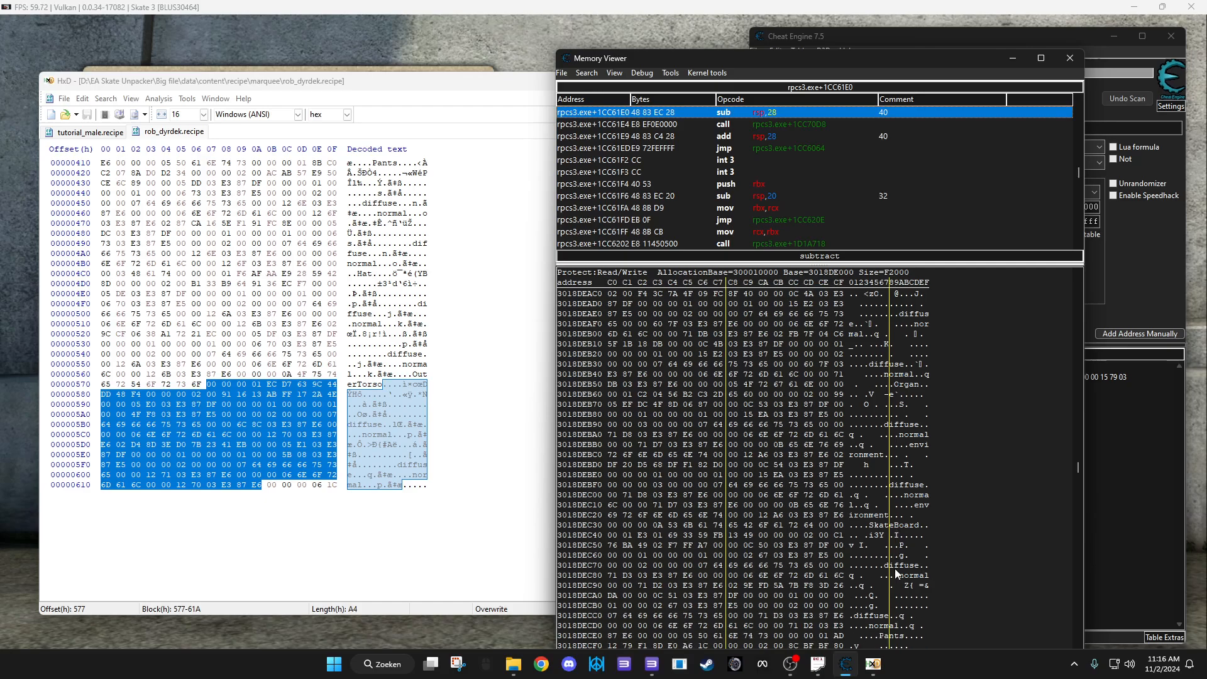
pyautogui.scroll(-5, 895, 569)
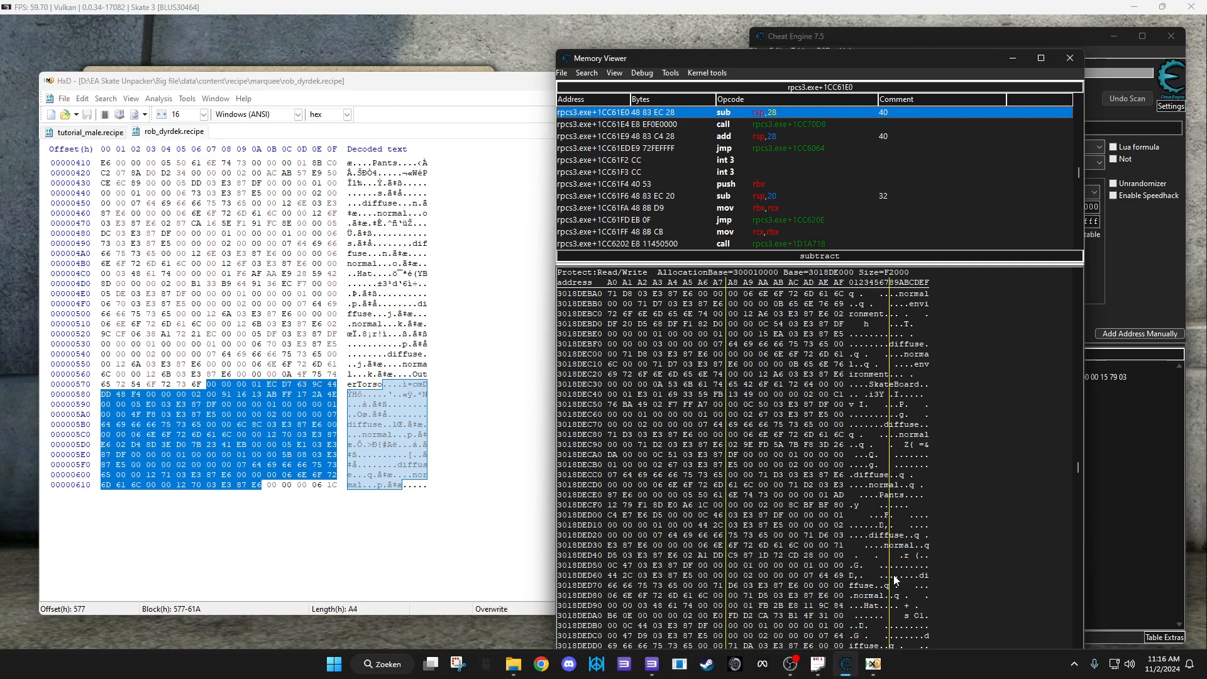
pyautogui.scroll(-3, 892, 575)
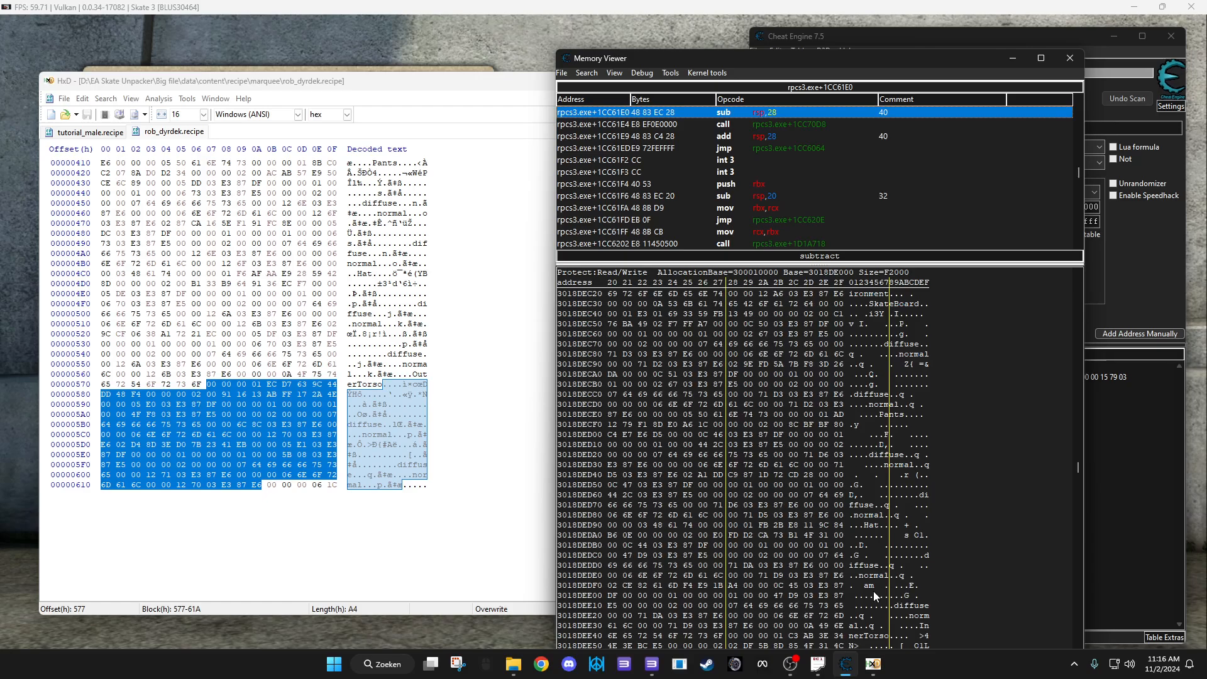
pyautogui.scroll(-2, 877, 569)
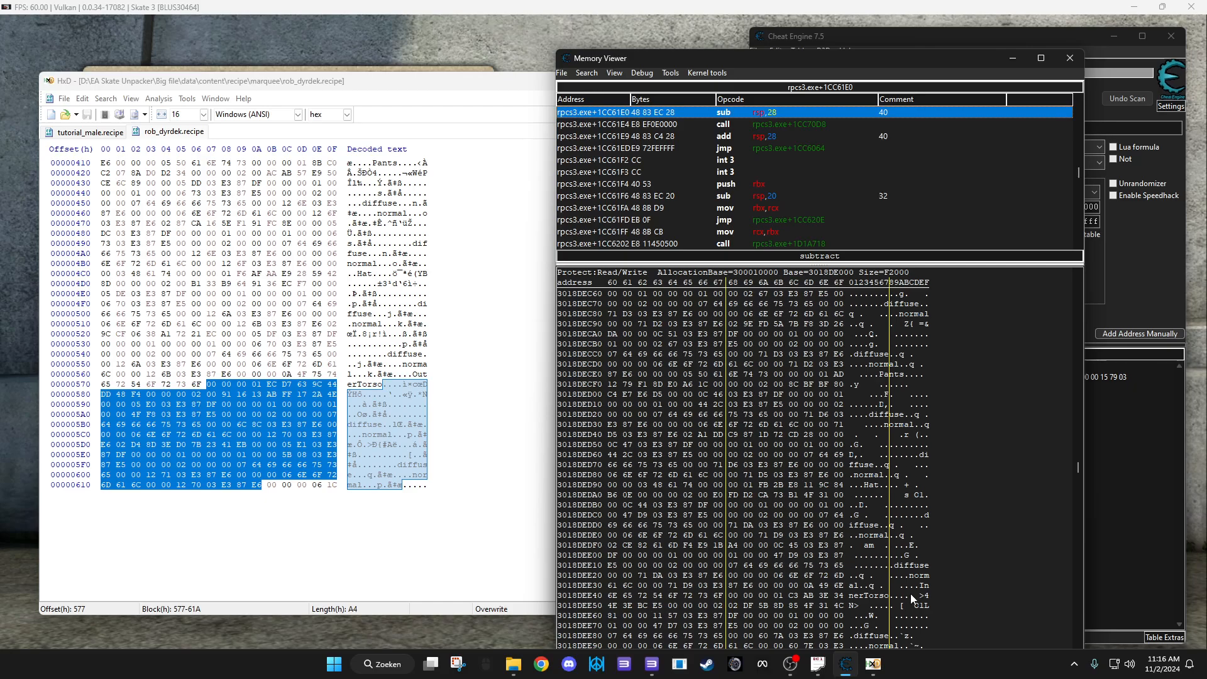
pyautogui.scroll(-4, 911, 594)
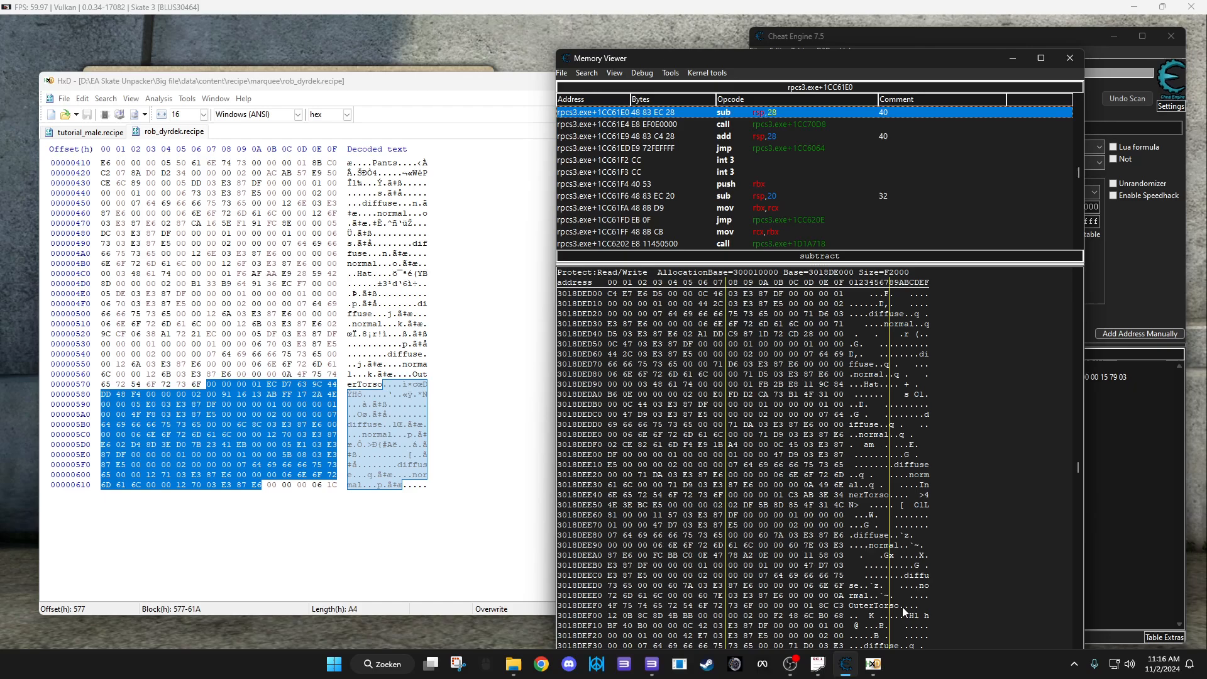
pyautogui.click(903, 606)
pyautogui.scroll(-1, 903, 609)
pyautogui.hotkey('ctrl', 'v')
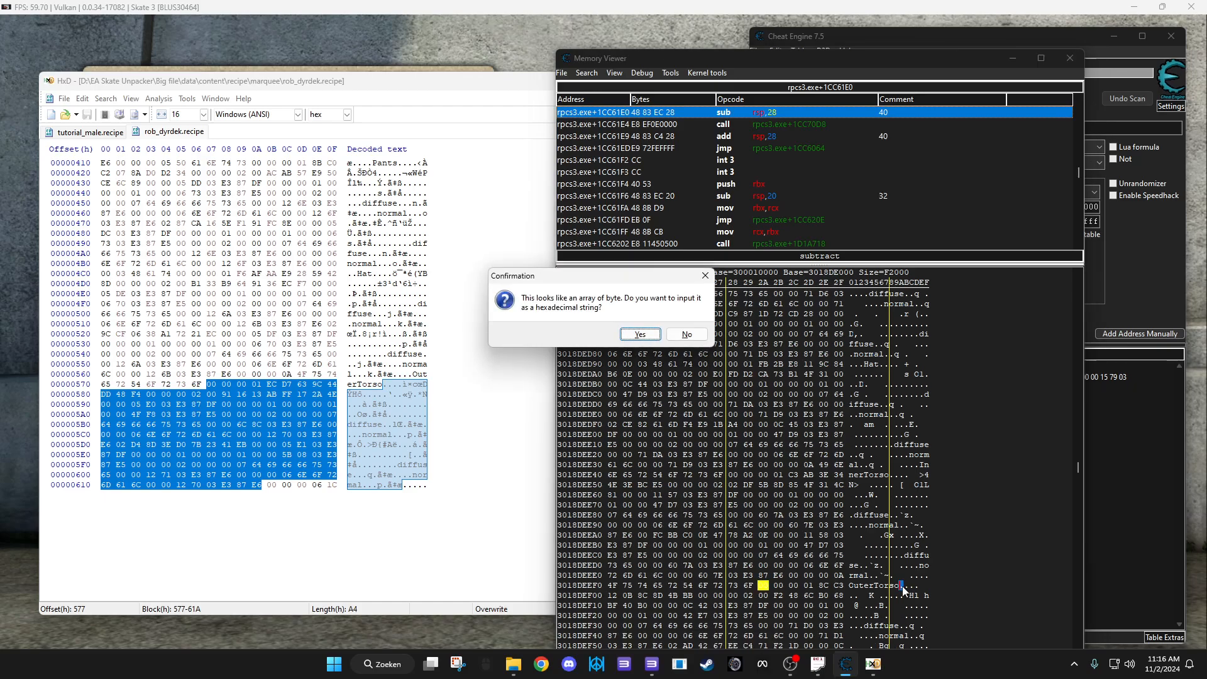
pyautogui.click(648, 335)
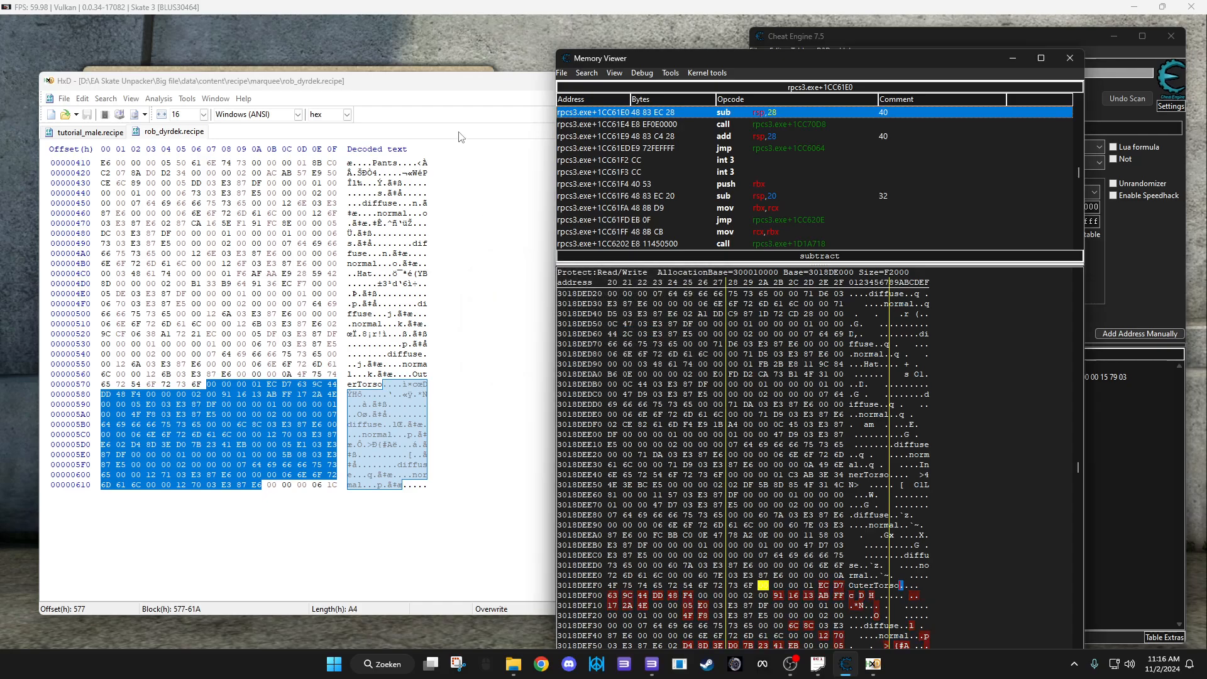
pyautogui.click(499, 51)
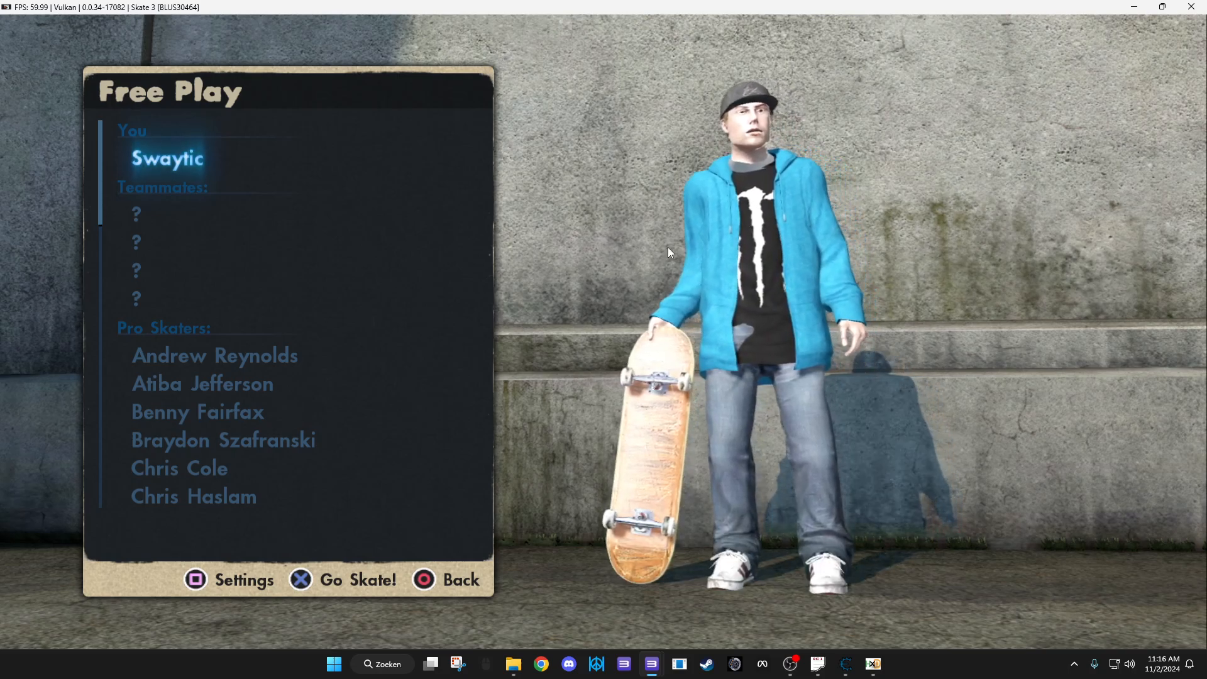
# Switch to HxD and copy the byte block 41A-4C1 between "Pants" and "Hat" in rob_dyrdek.recipe
pyautogui.click(839, 676)
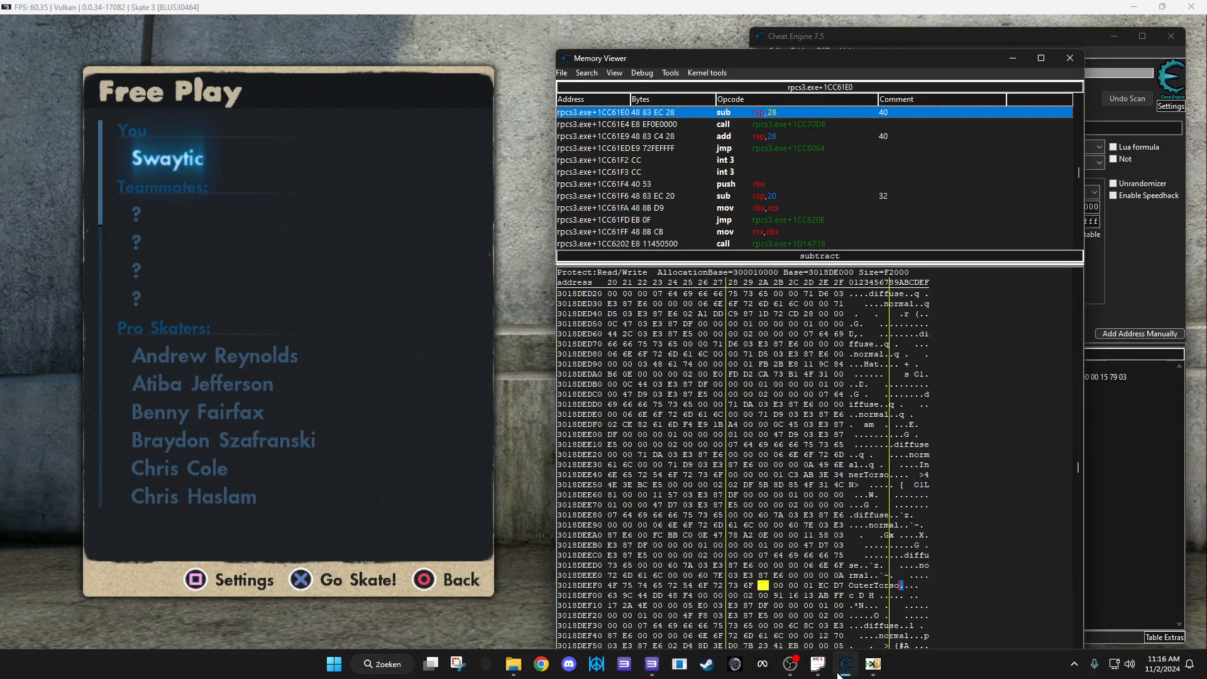
pyautogui.click(839, 676)
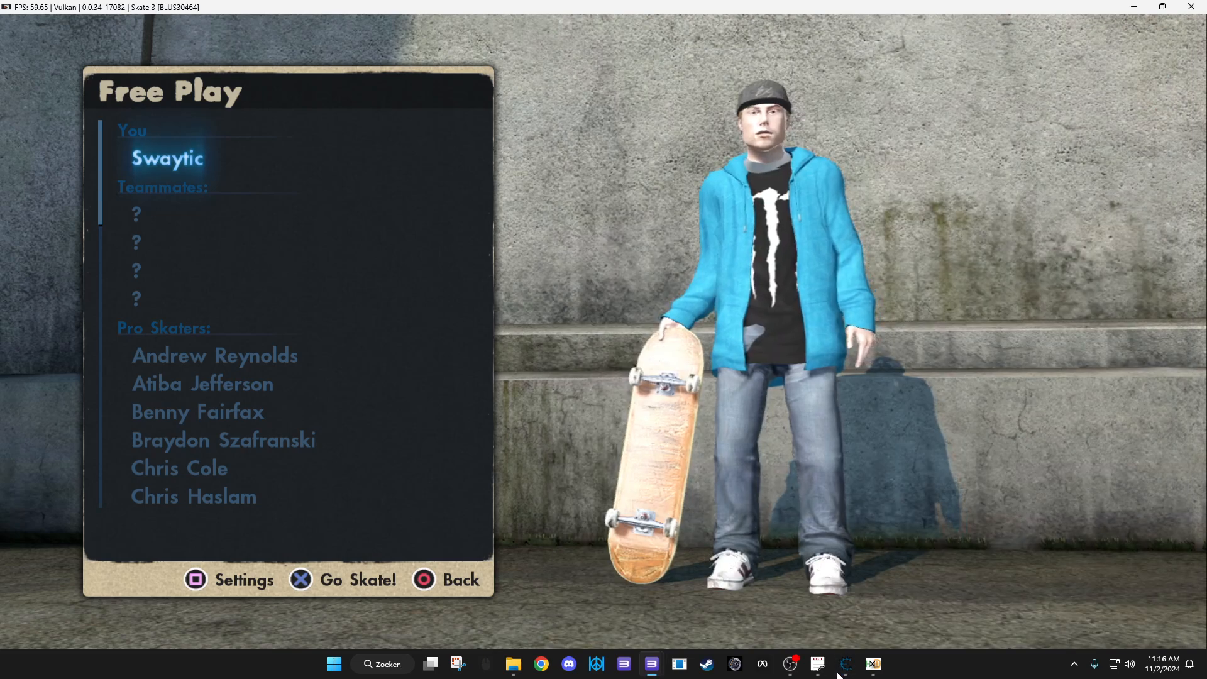
pyautogui.click(880, 669)
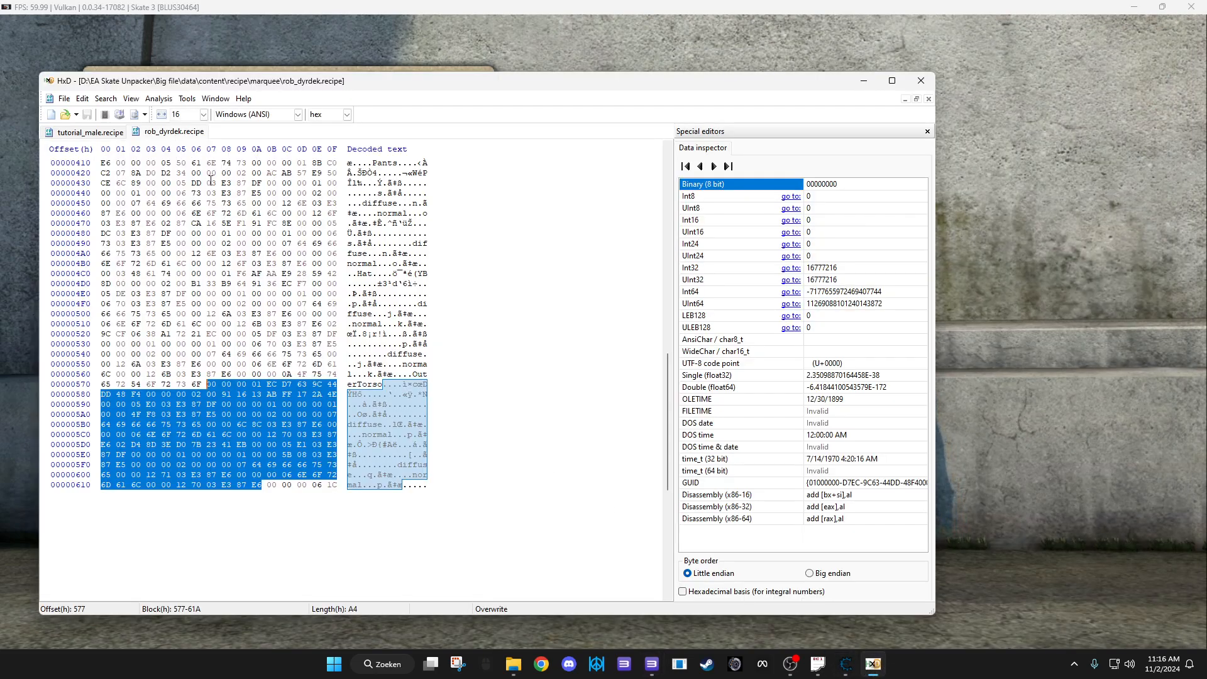
pyautogui.scroll(2, 368, 236)
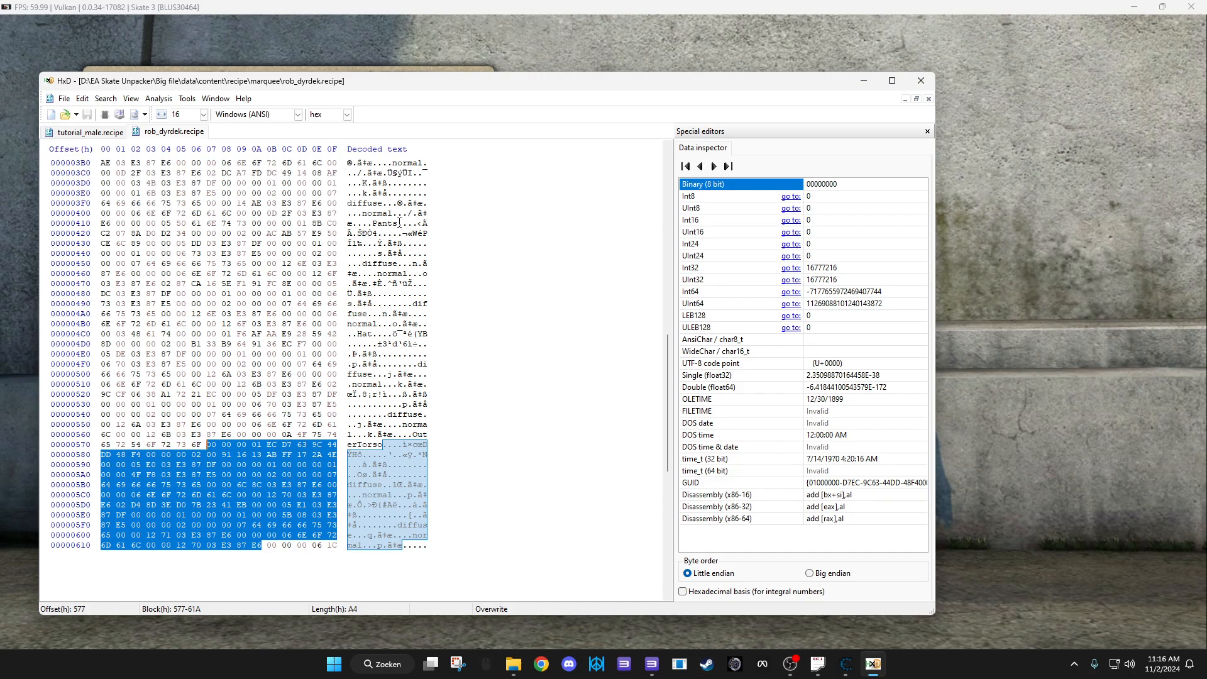
pyautogui.click(400, 223)
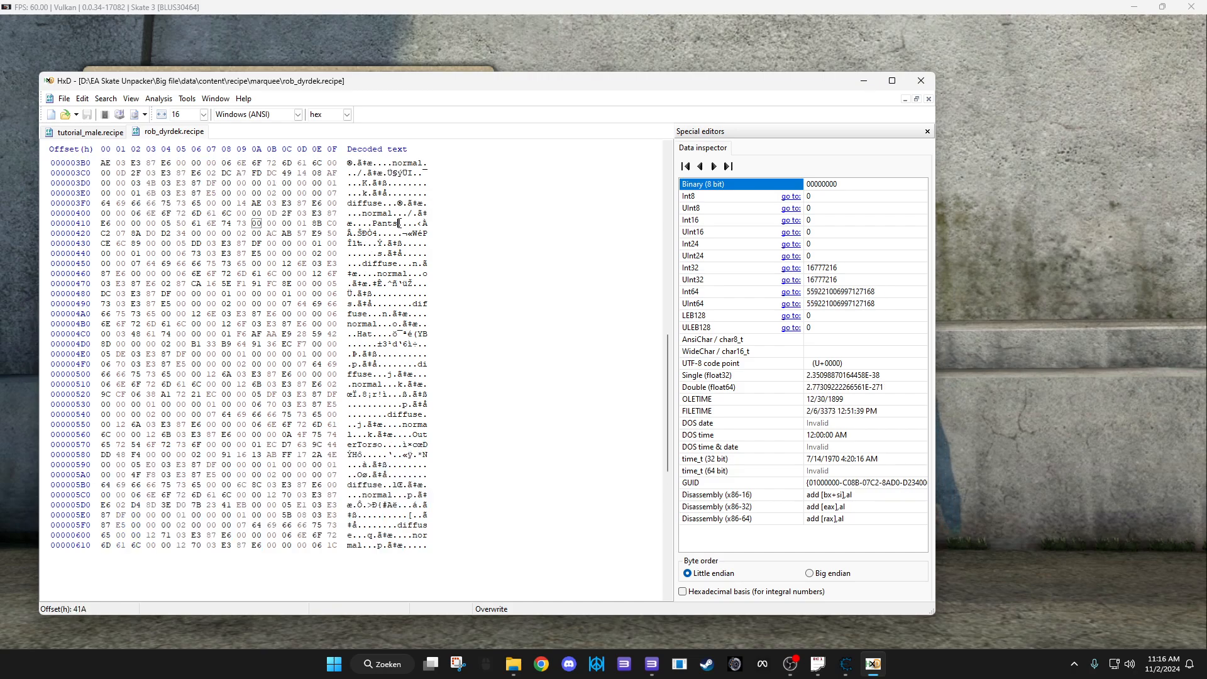
pyautogui.moveTo(400, 223); pyautogui.dragTo(359, 333)
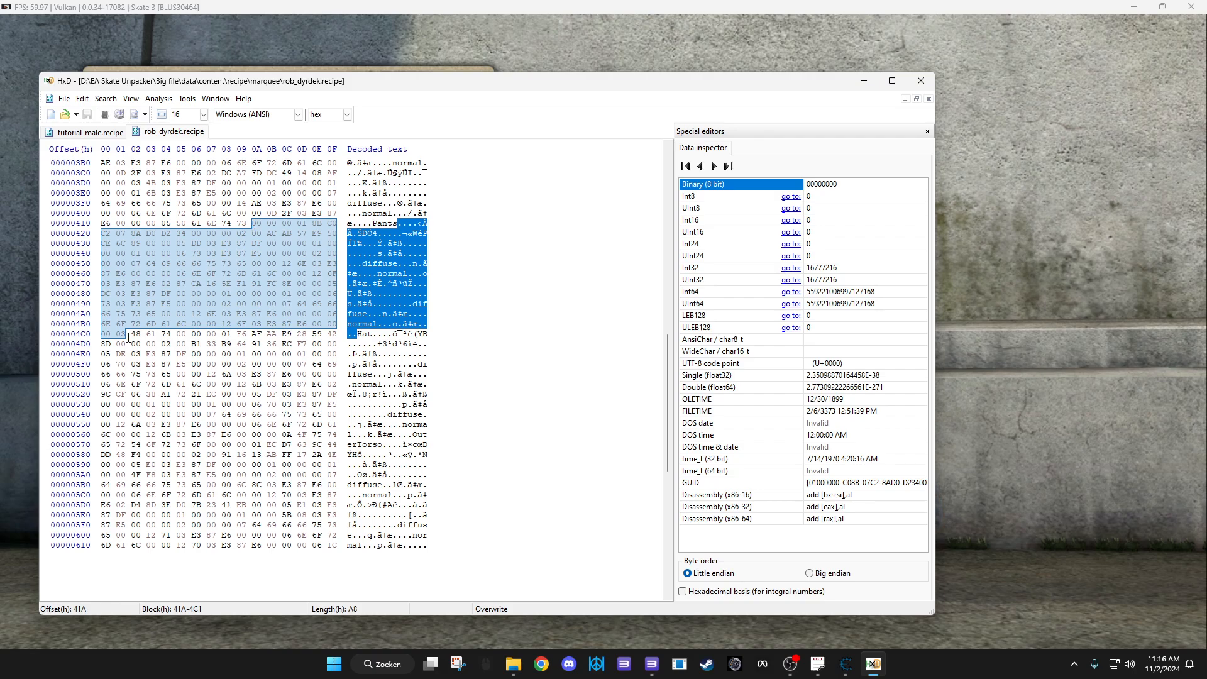
pyautogui.keyDown('shift'); pyautogui.click(147, 317); pyautogui.keyUp('shift')
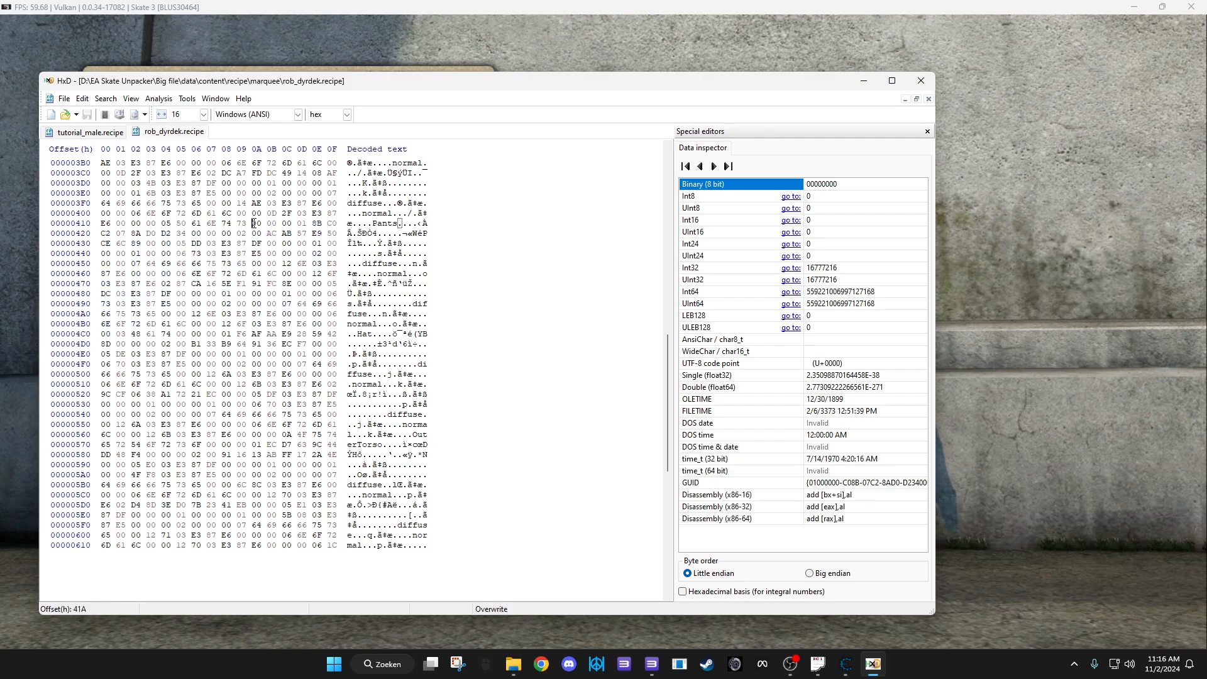
pyautogui.moveTo(146, 316); pyautogui.dragTo(130, 337)
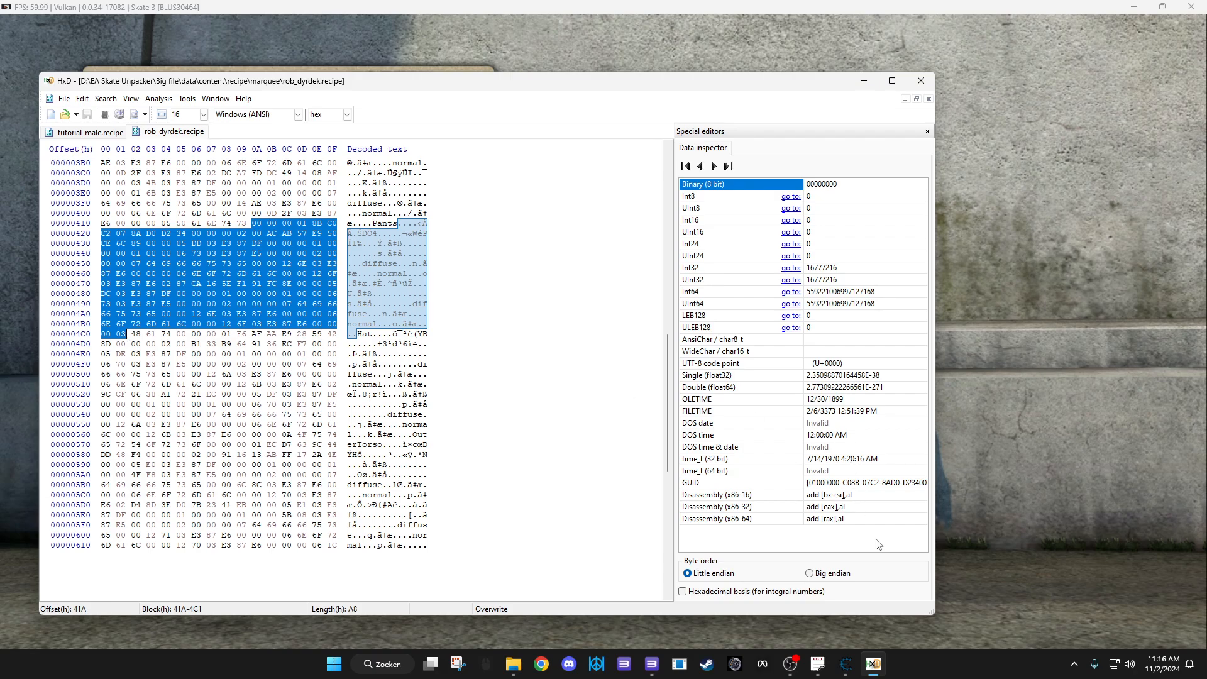
# Paste the copied bytes directly after "Pants" in Cheat Engine's memory view, and return to the game
pyautogui.click(844, 663)
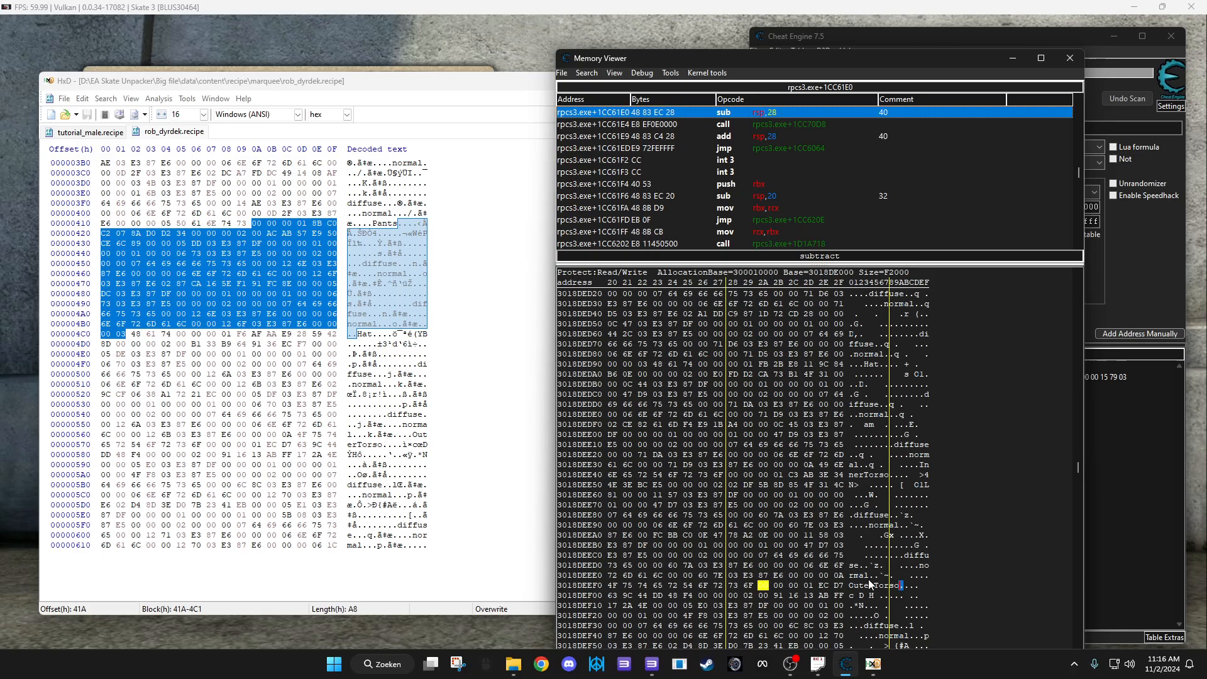
pyautogui.scroll(3, 869, 580)
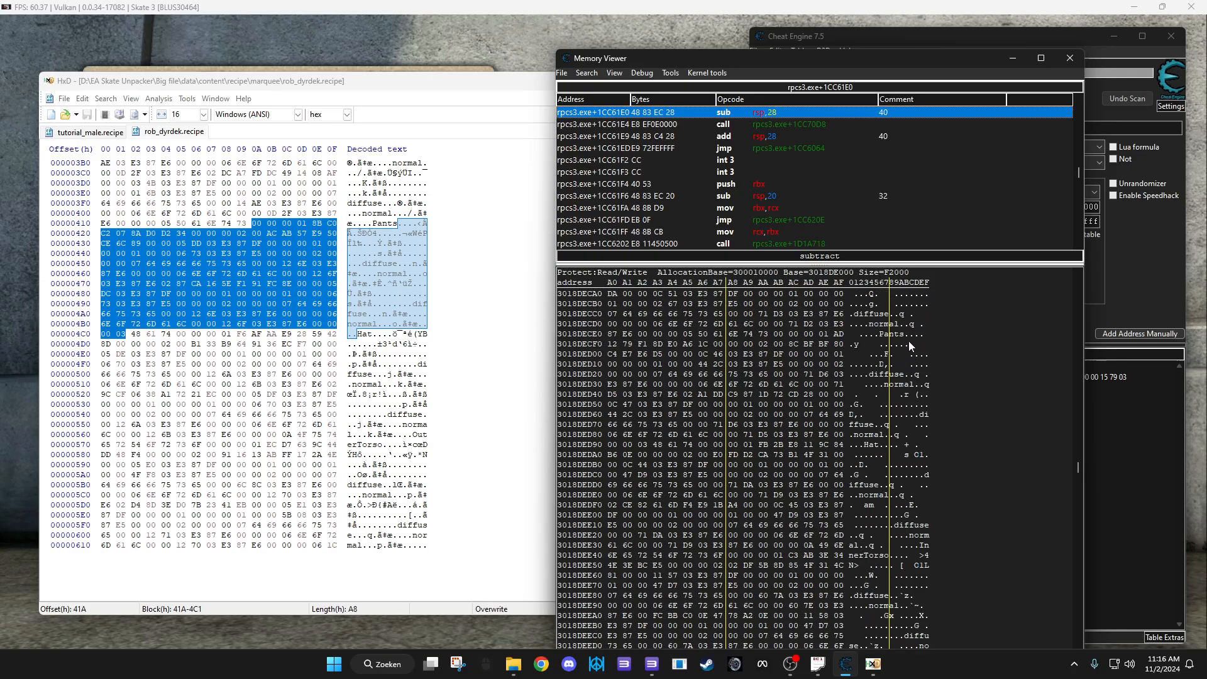
pyautogui.click(778, 334)
pyautogui.click(359, 77)
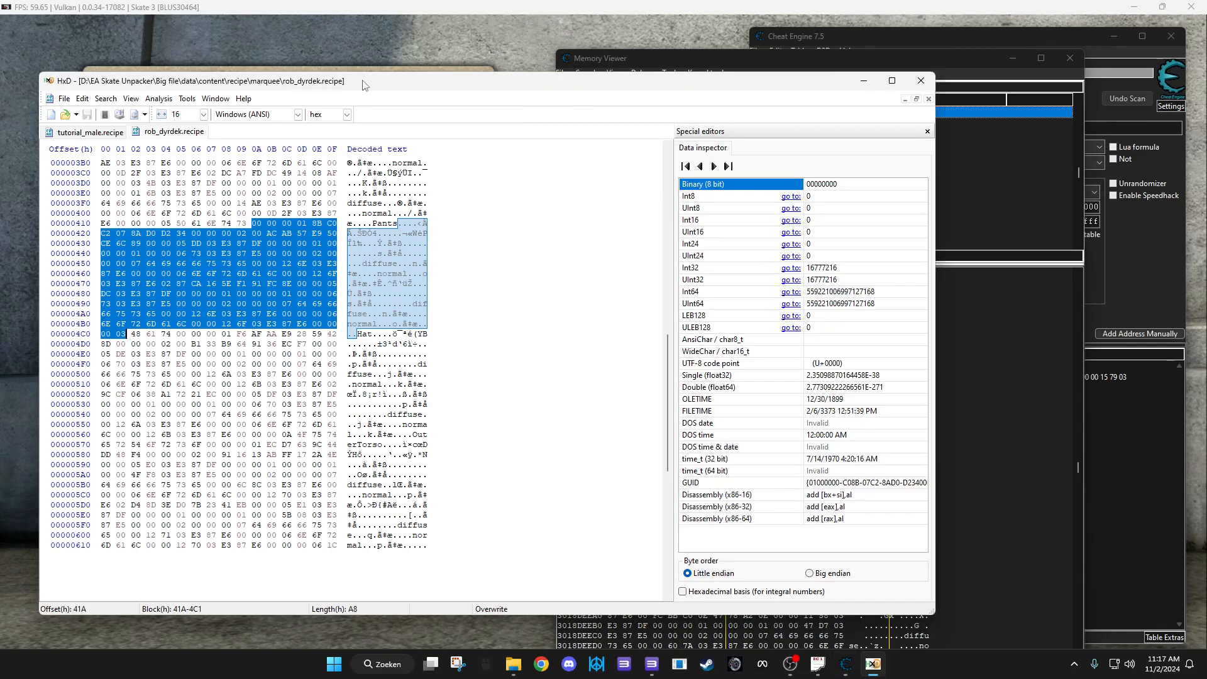
pyautogui.click(803, 58)
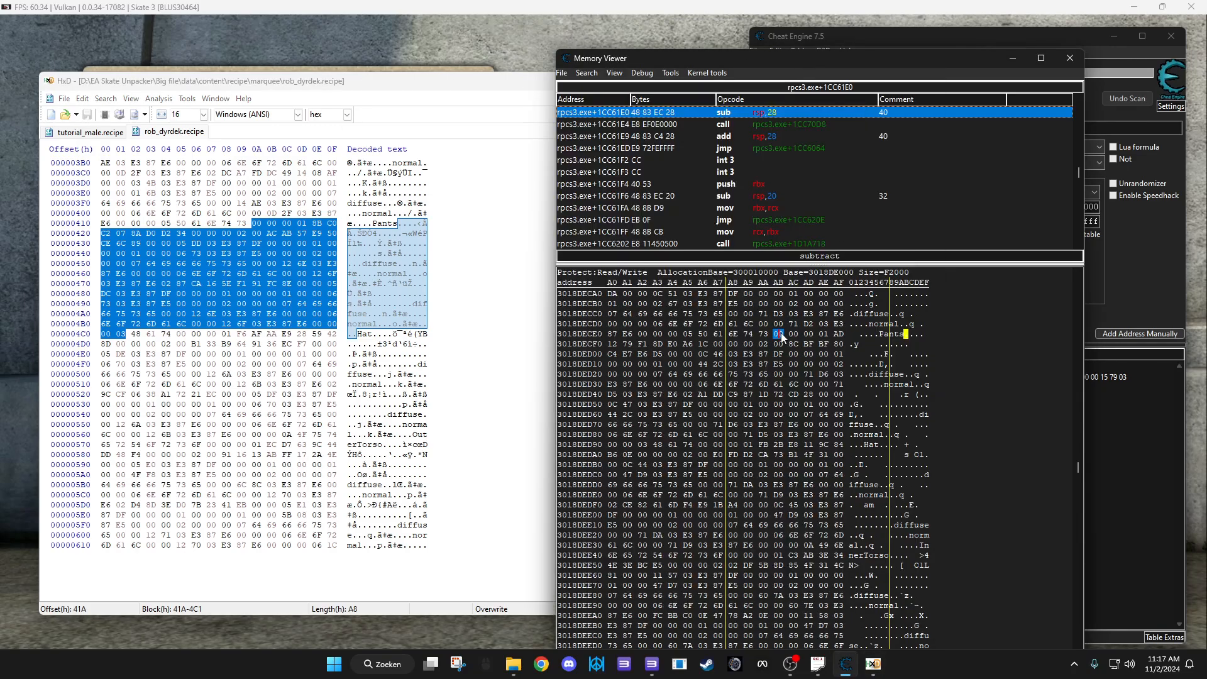
pyautogui.hotkey('ctrl', 'v')
pyautogui.click(542, 65)
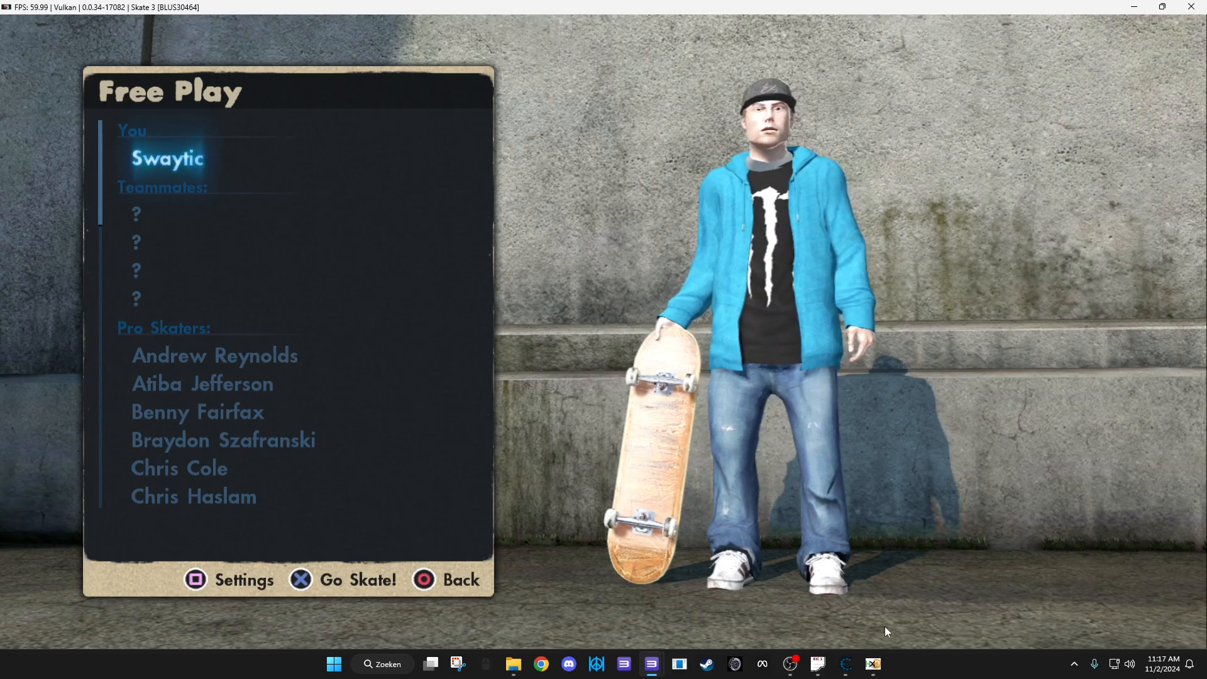
# Switch to HxD, search tutorial_male.recipe from its beginning for the text "pants", and place the cursor at offset 52B
pyautogui.click(845, 666)
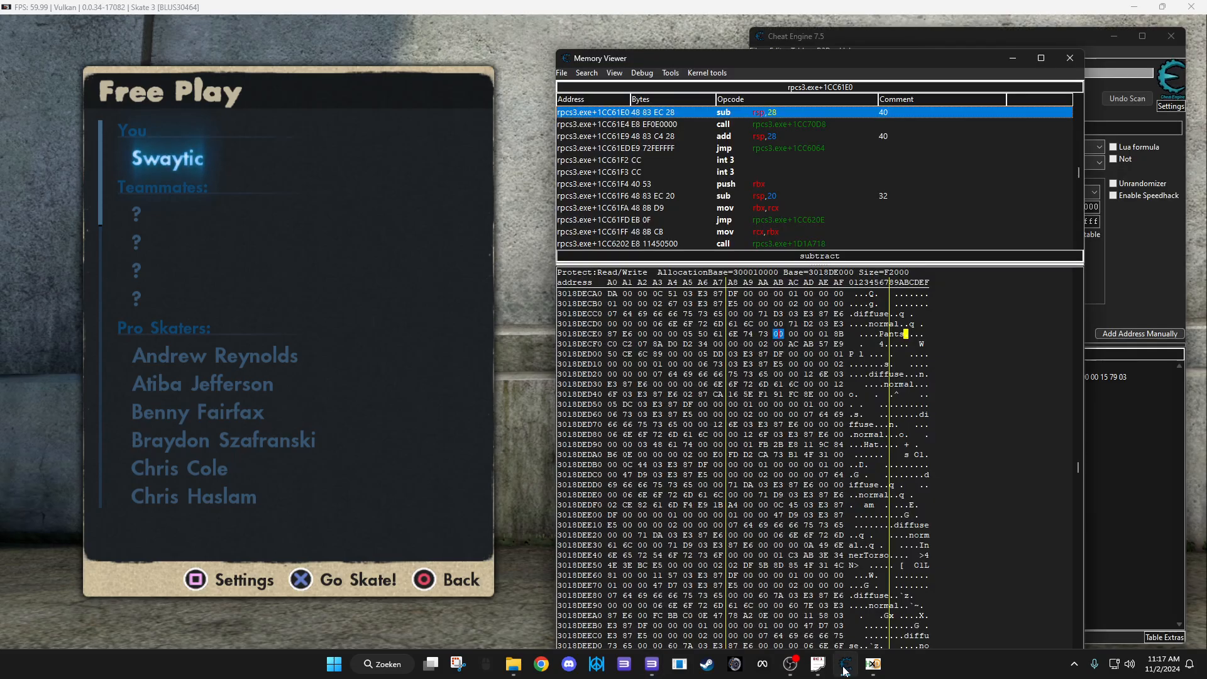
pyautogui.click(845, 666)
pyautogui.click(874, 664)
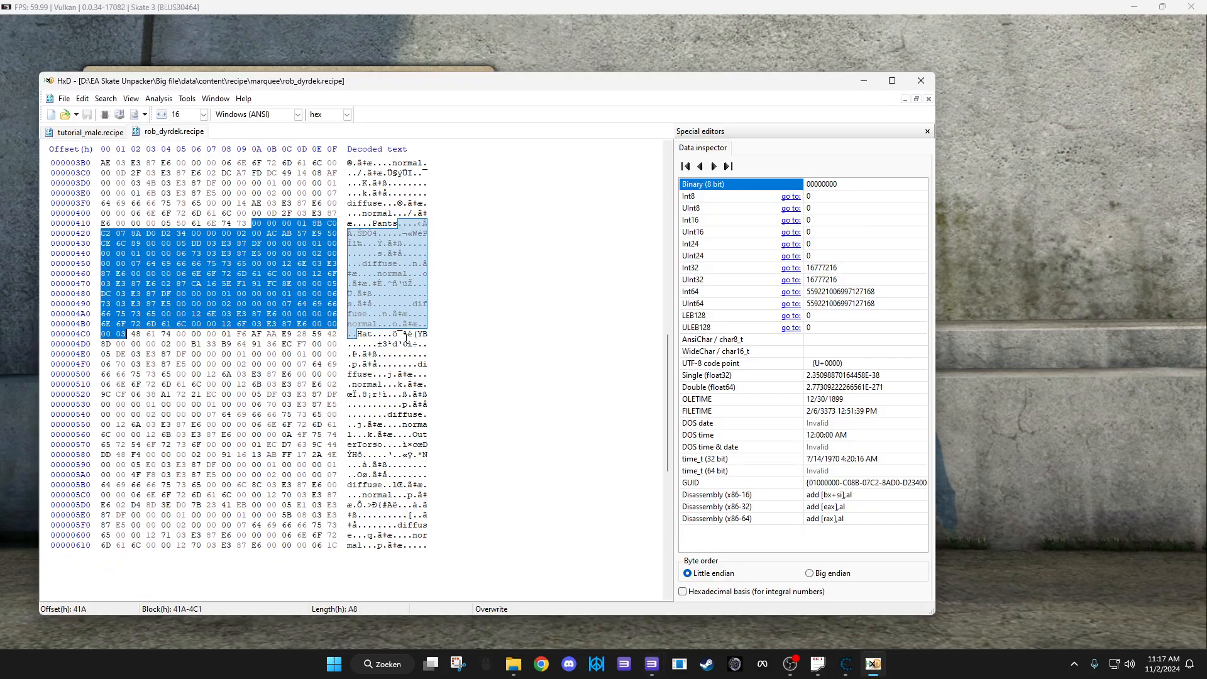
pyautogui.click(108, 133)
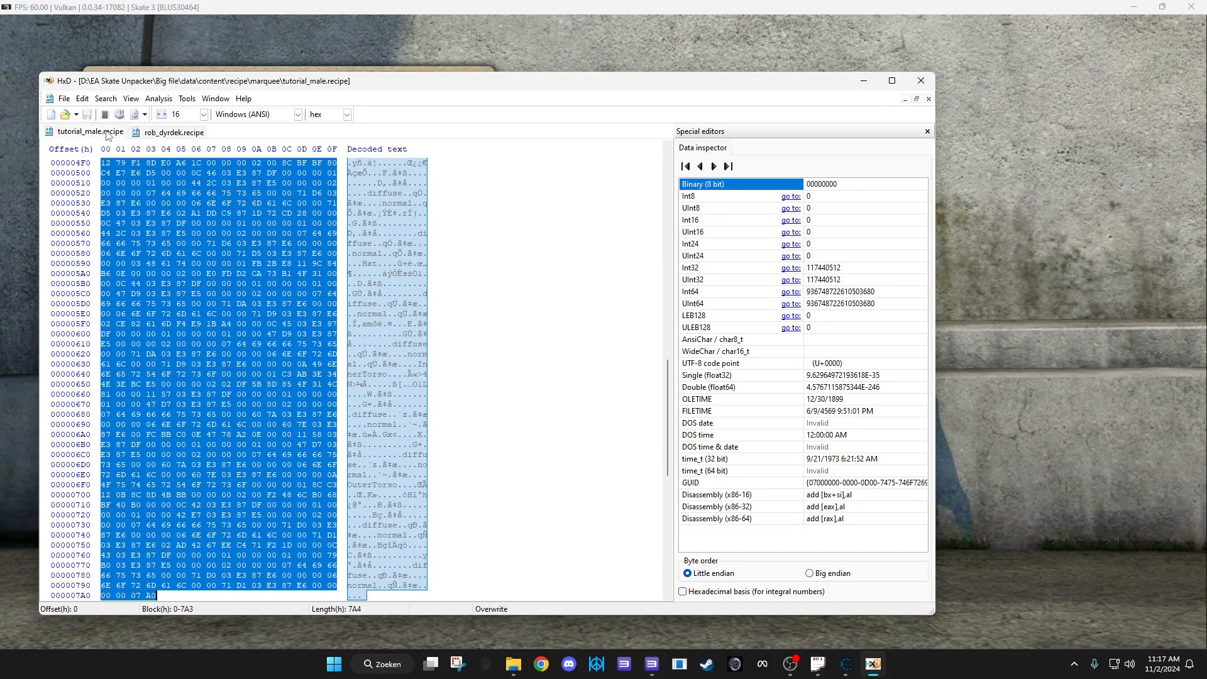
pyautogui.hotkey('ctrl', 'a')
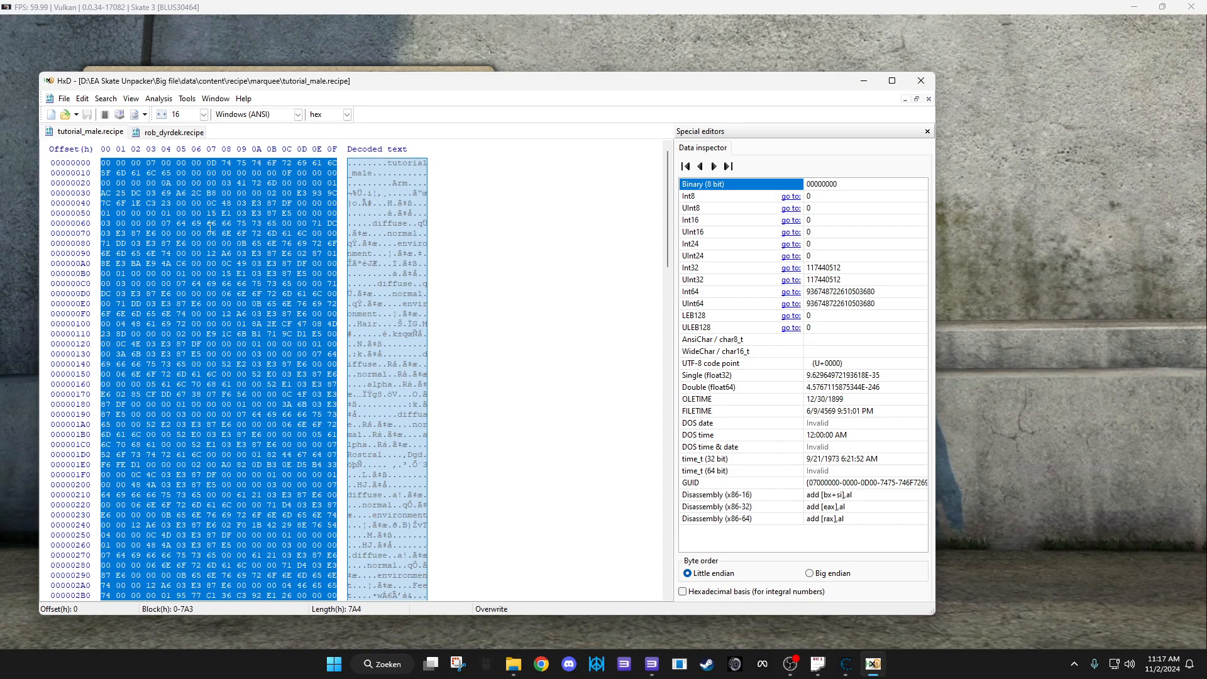
pyautogui.click(211, 163)
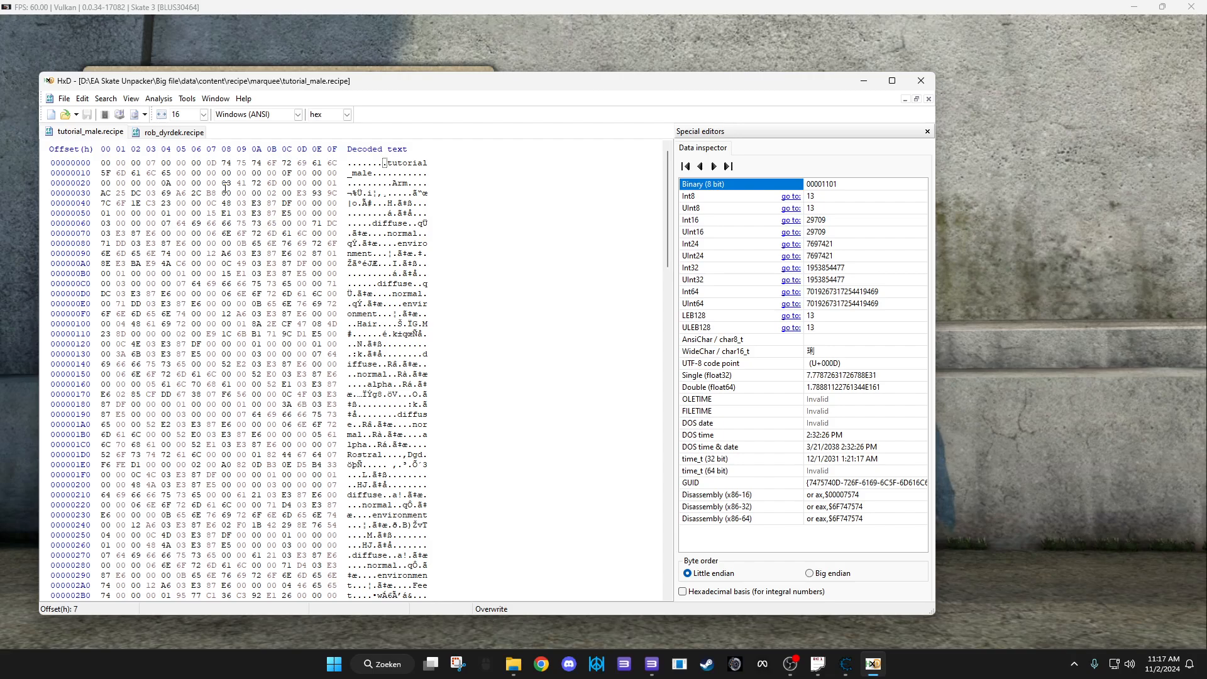
pyautogui.hotkey('ctrl', 'f')
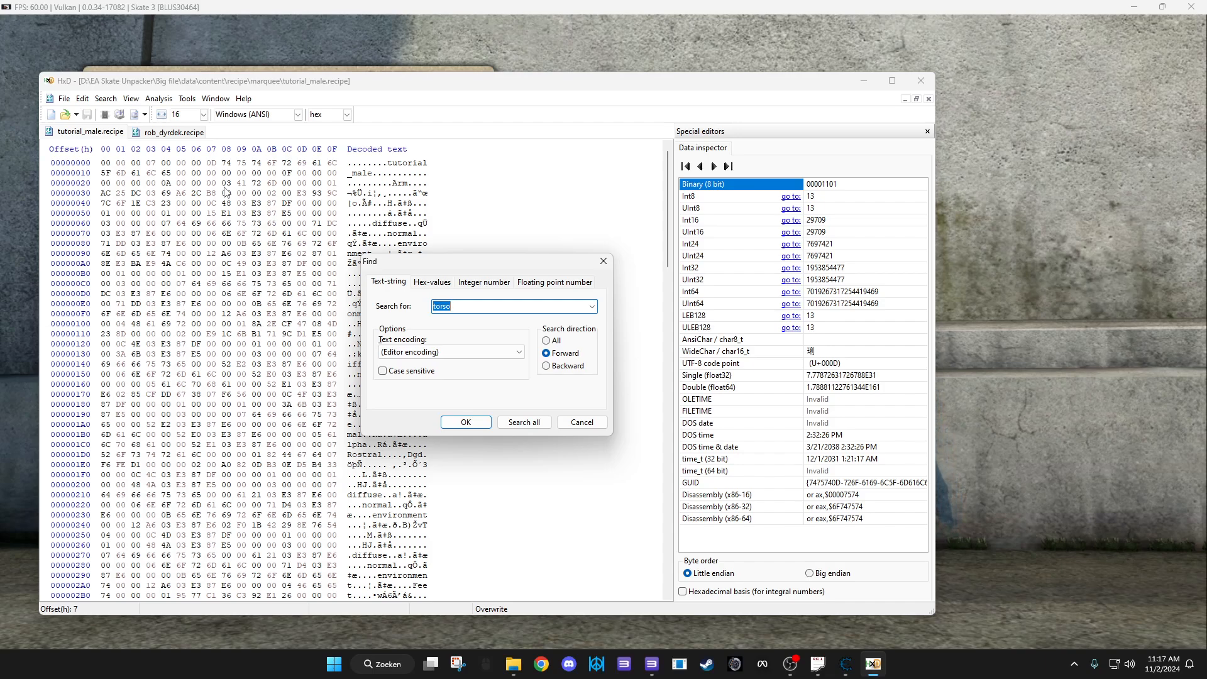
pyautogui.write('pants')
pyautogui.press('Return')
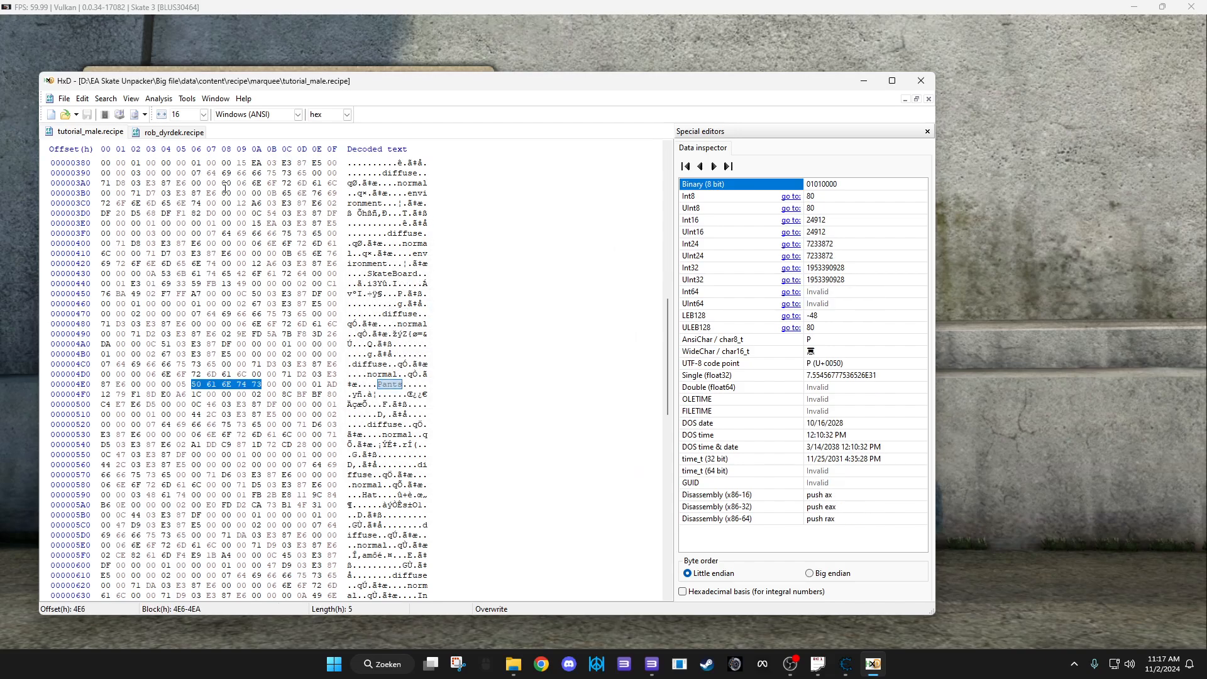
pyautogui.click(402, 425)
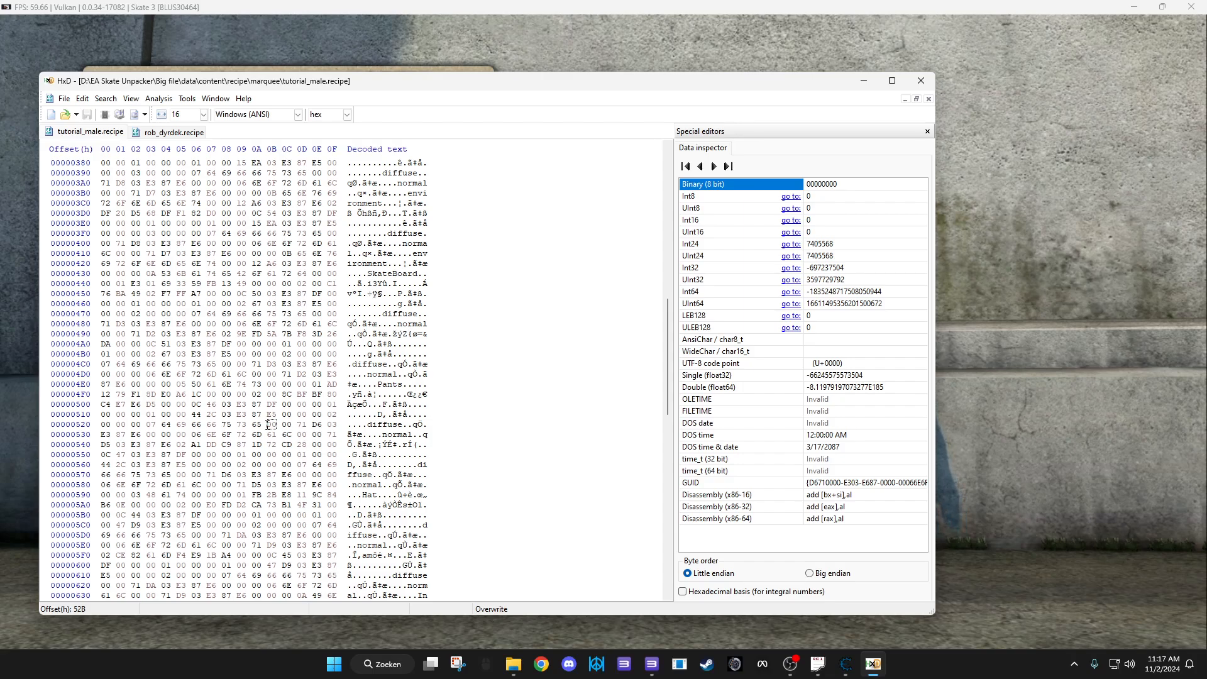
# Copy the byte block 52B-532 after "diffuse" in the Pants section of tutorial_male.recipe, and switch to Cheat Engine's memory view
pyautogui.click(268, 424)
pyautogui.moveTo(268, 425); pyautogui.dragTo(295, 428)
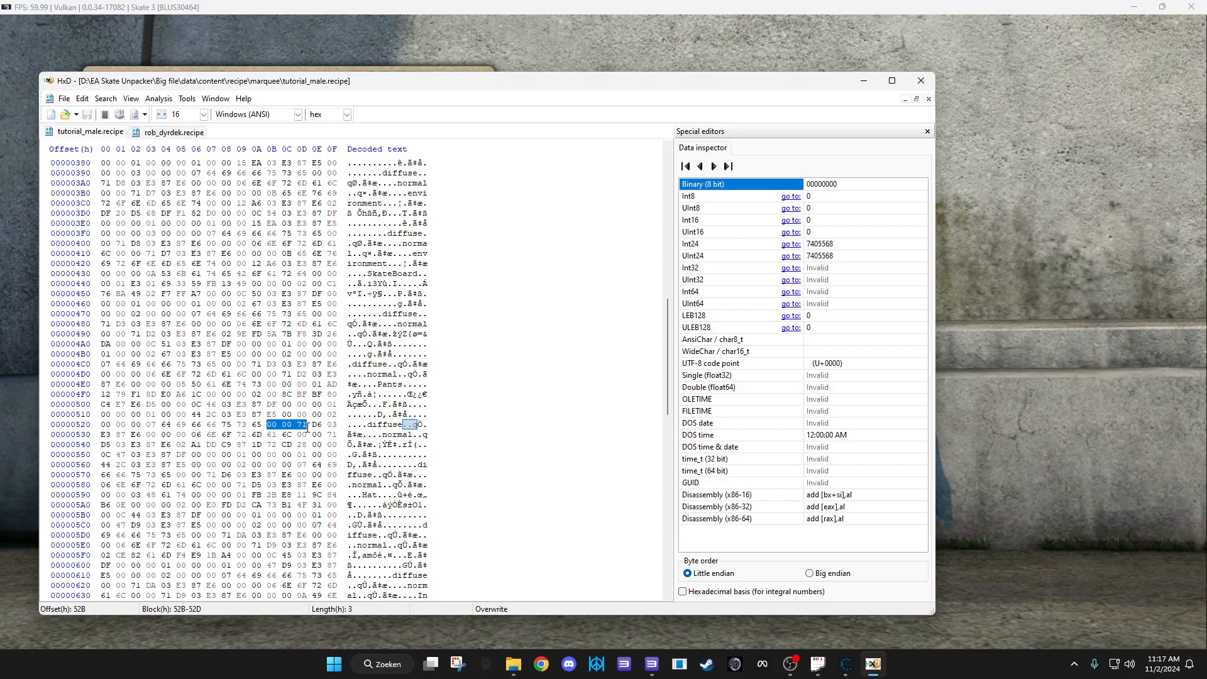
pyautogui.moveTo(307, 425); pyautogui.dragTo(140, 434)
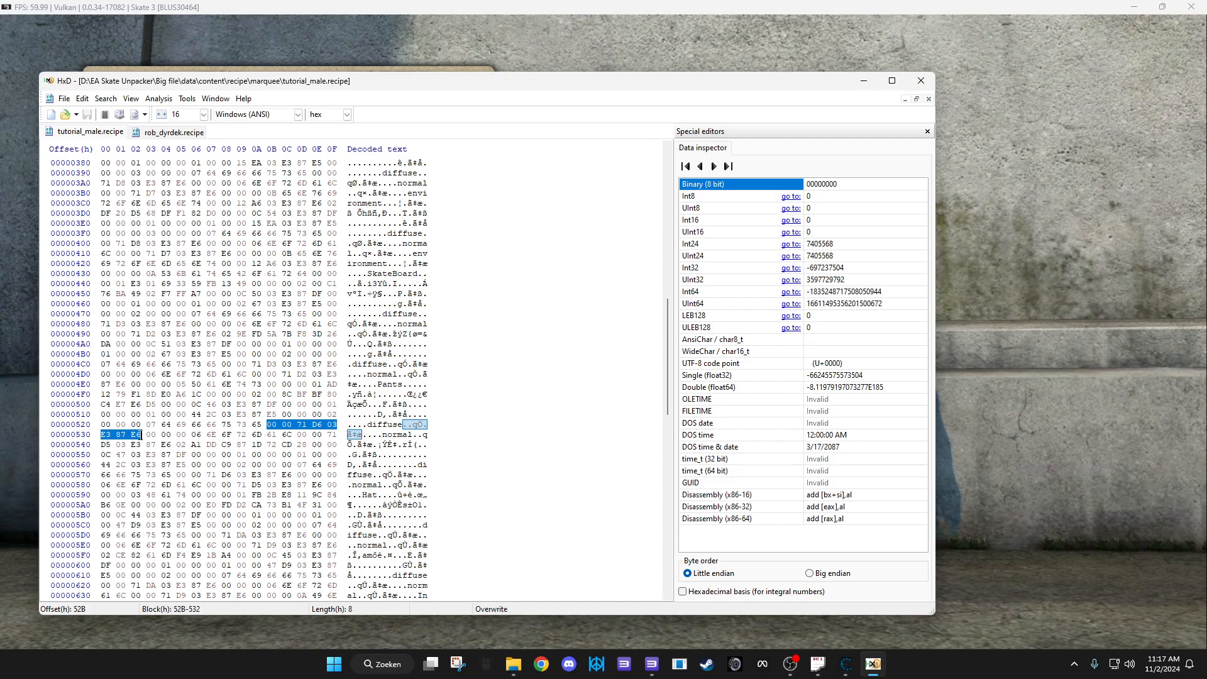
pyautogui.click(847, 665)
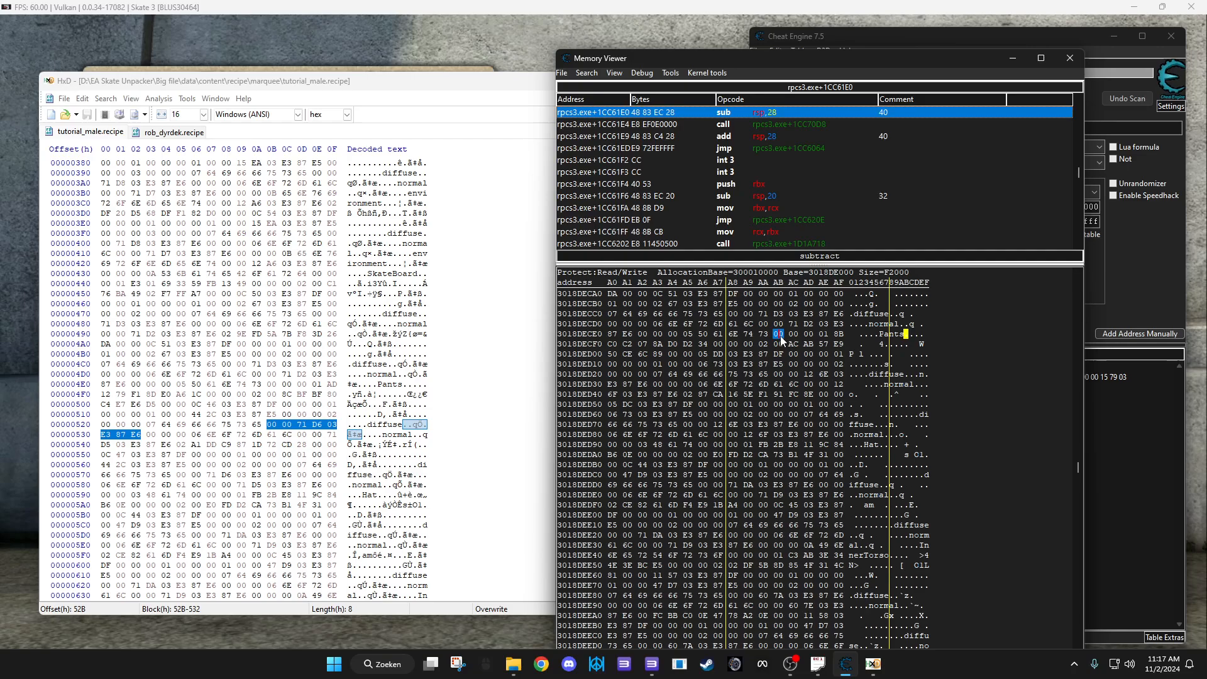
# Try to paste the copied bytes 00 00 71 D6 03 E3 87 E6 as a hexadecimal string after "Pants" and after the following "diffuse"
pyautogui.write('00 00 71 D6 03 E3 87 E6')
pyautogui.hotkey('ctrl', 'v')
pyautogui.click(640, 334)
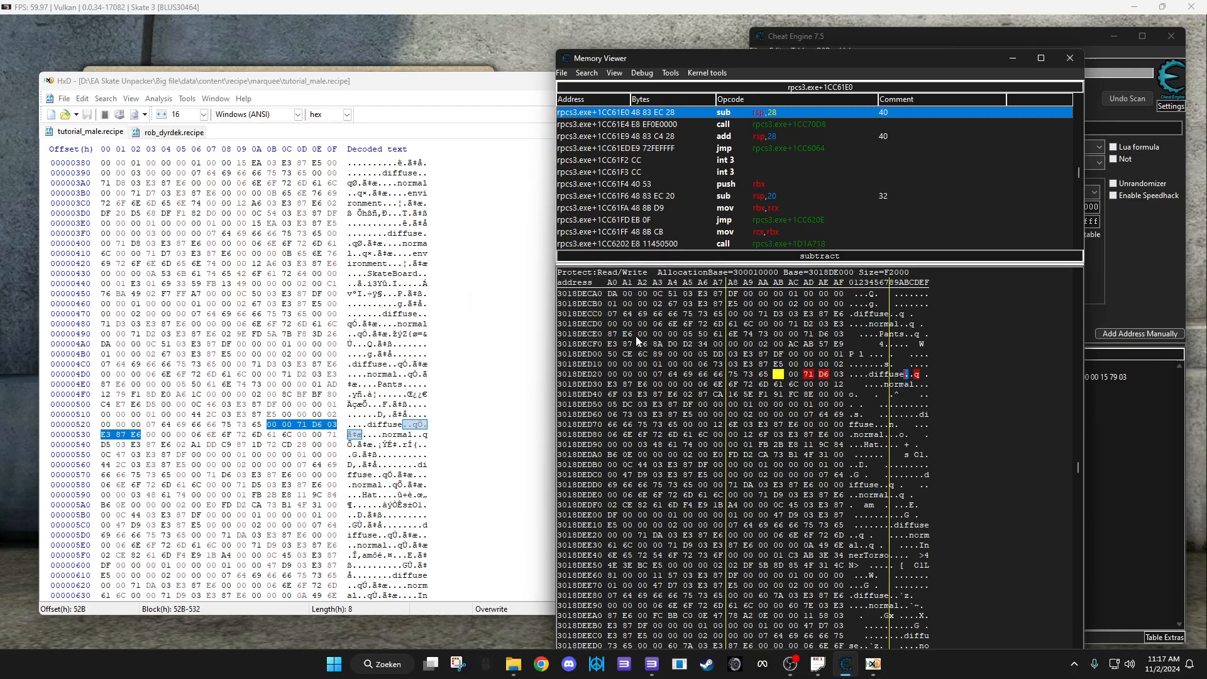
# Recopy block 41A-4C1 from rob_dyrdek.recipe in HxD and paste it again as a hexadecimal string directly after "Pants" in Cheat Engine's memory view
pyautogui.click(184, 134)
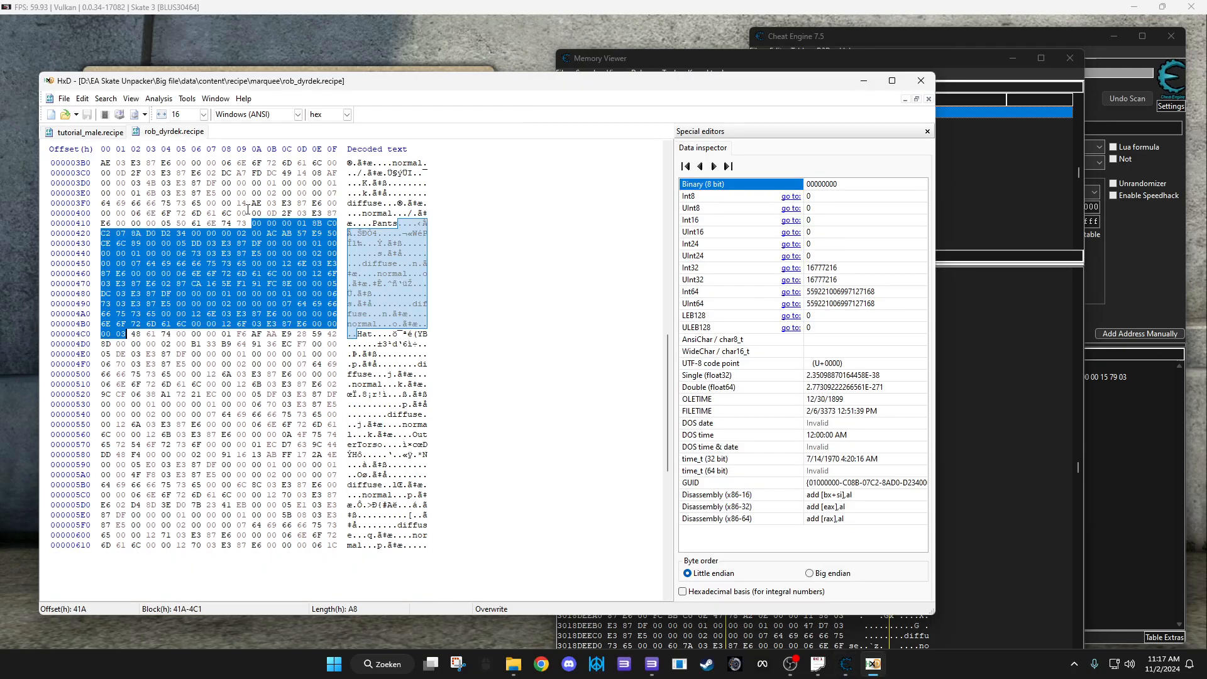
pyautogui.click(960, 61)
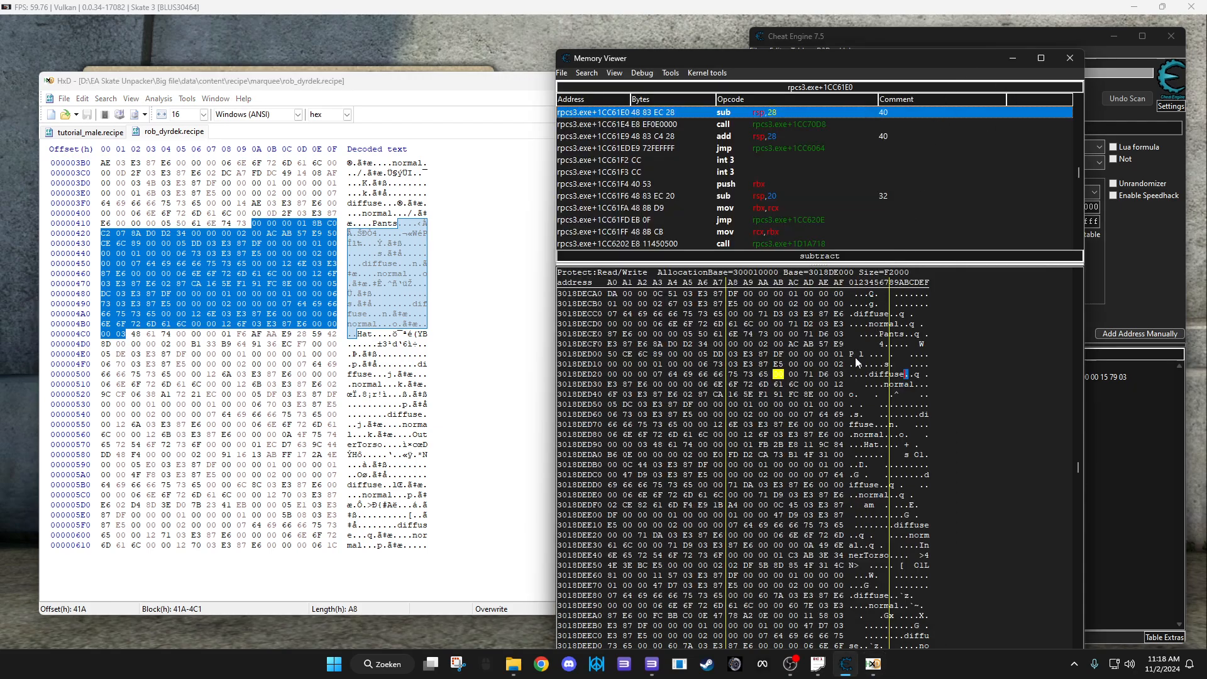
pyautogui.click(909, 337)
pyautogui.hotkey('ctrl', 'v')
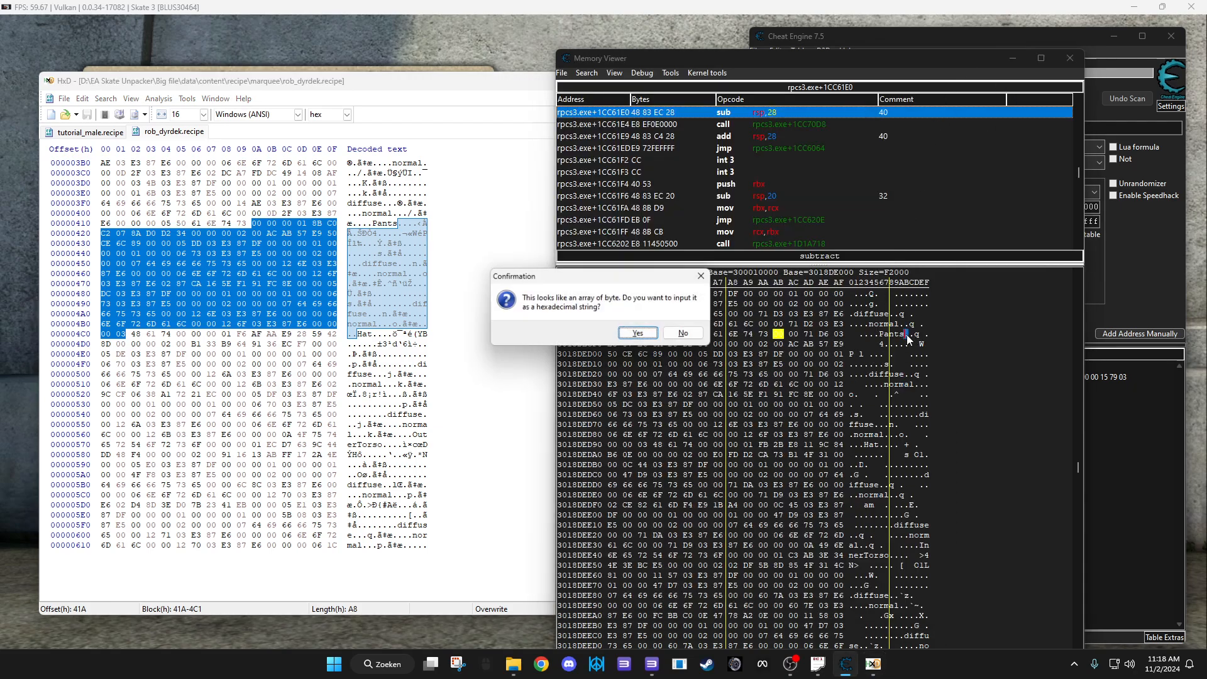
pyautogui.click(642, 334)
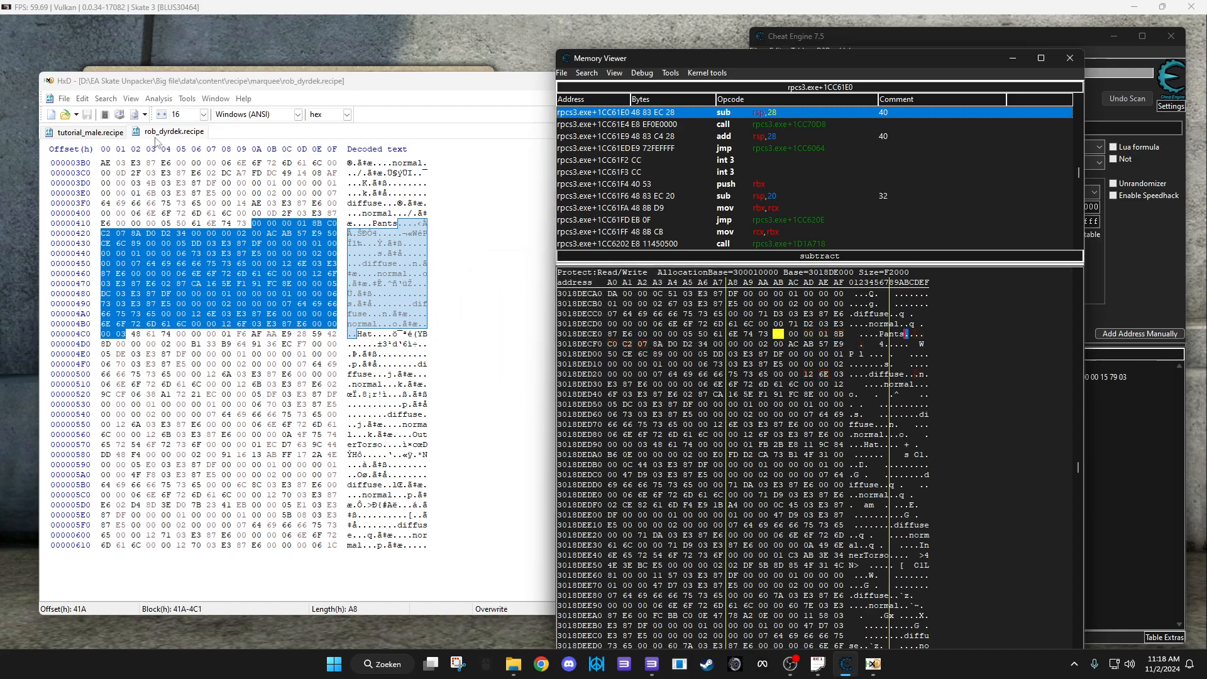
# Copy block 52B-532 from tutorial_male.recipe in HxD and paste it after the first "diffuse" following "Pants" in Cheat Engine's memory view
pyautogui.click(121, 135)
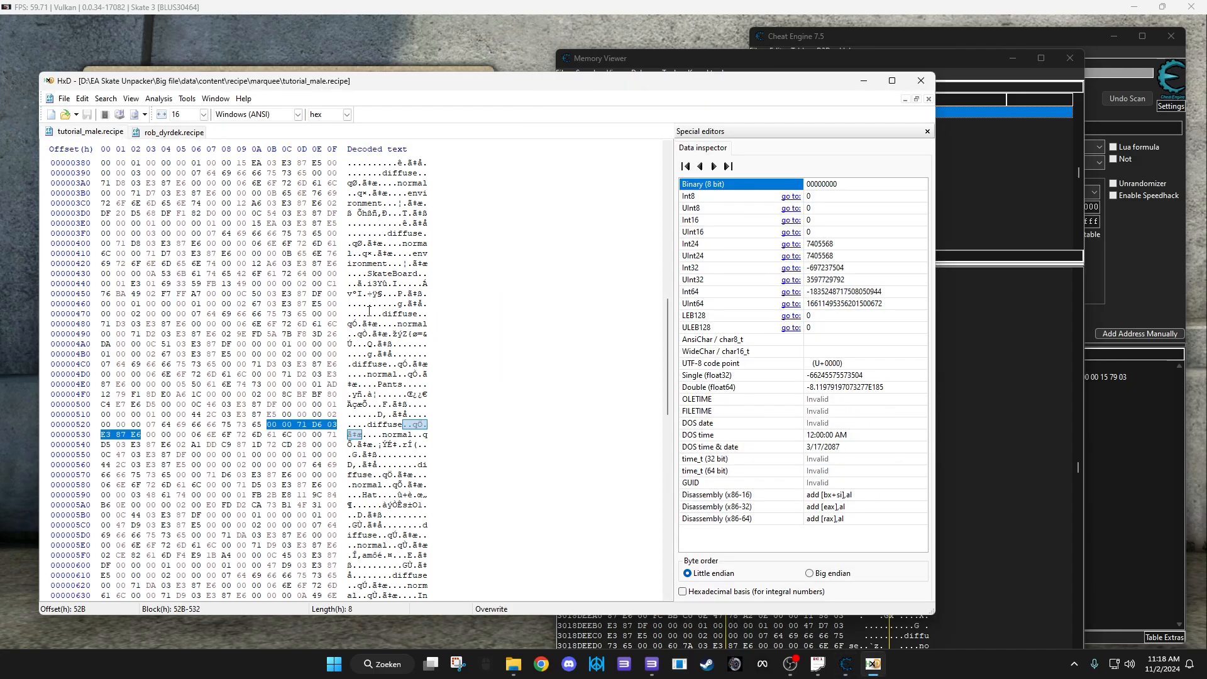
pyautogui.click(963, 56)
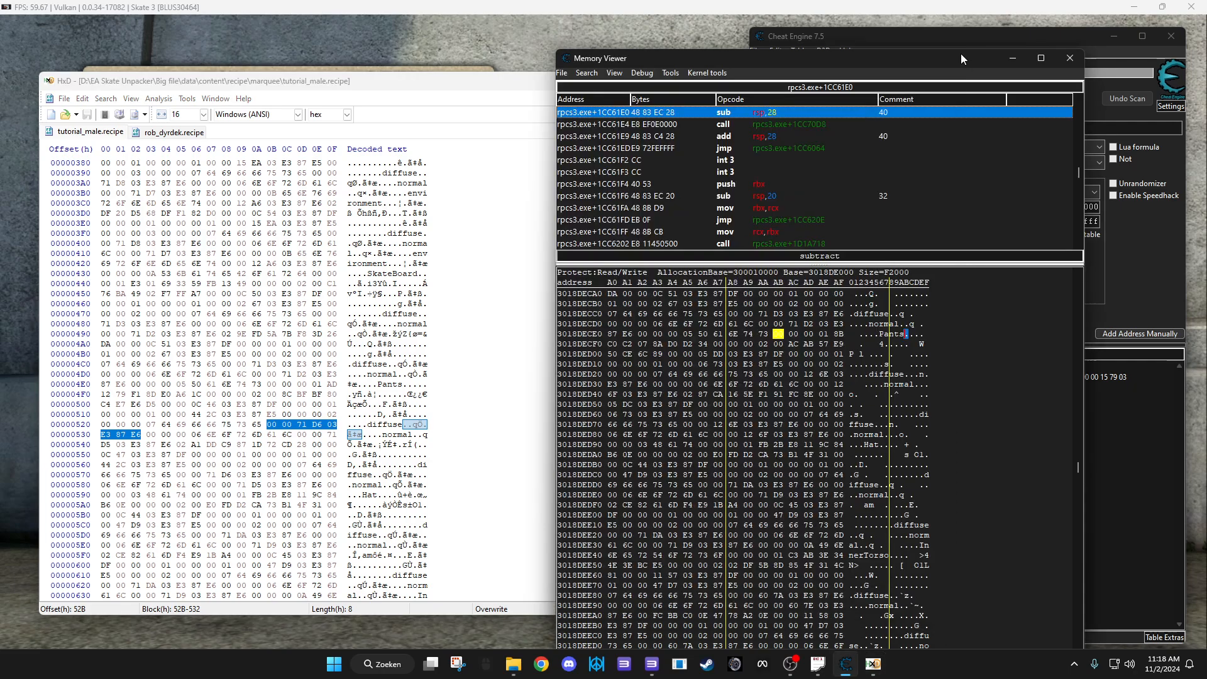
pyautogui.click(908, 376)
# Return to the game, reload the own skater in the Free Play list, and start skating with the changed pants
pyautogui.click(503, 46)
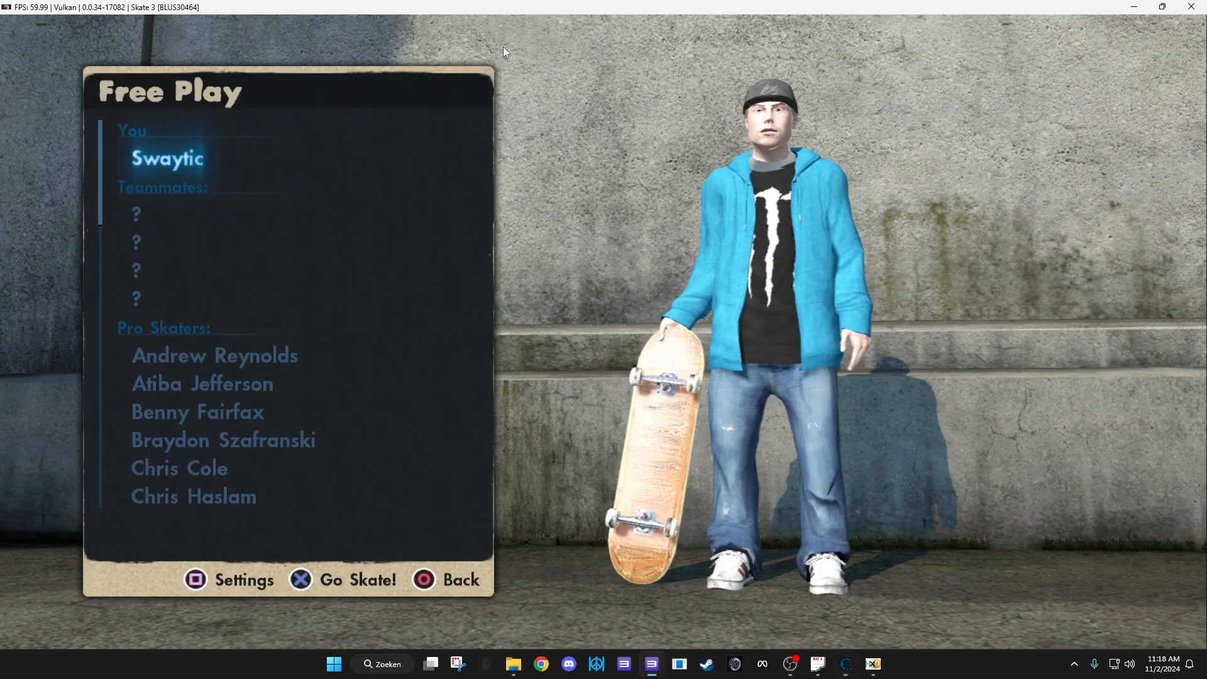
pyautogui.press('Up')
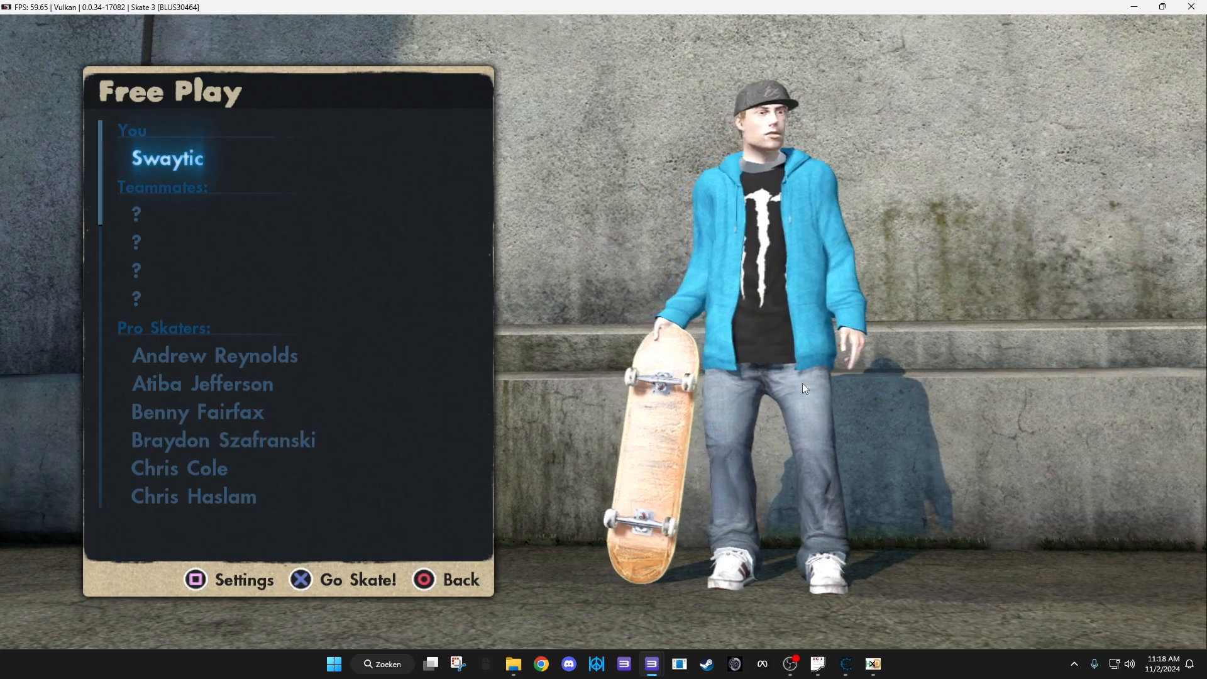
pyautogui.press('x')
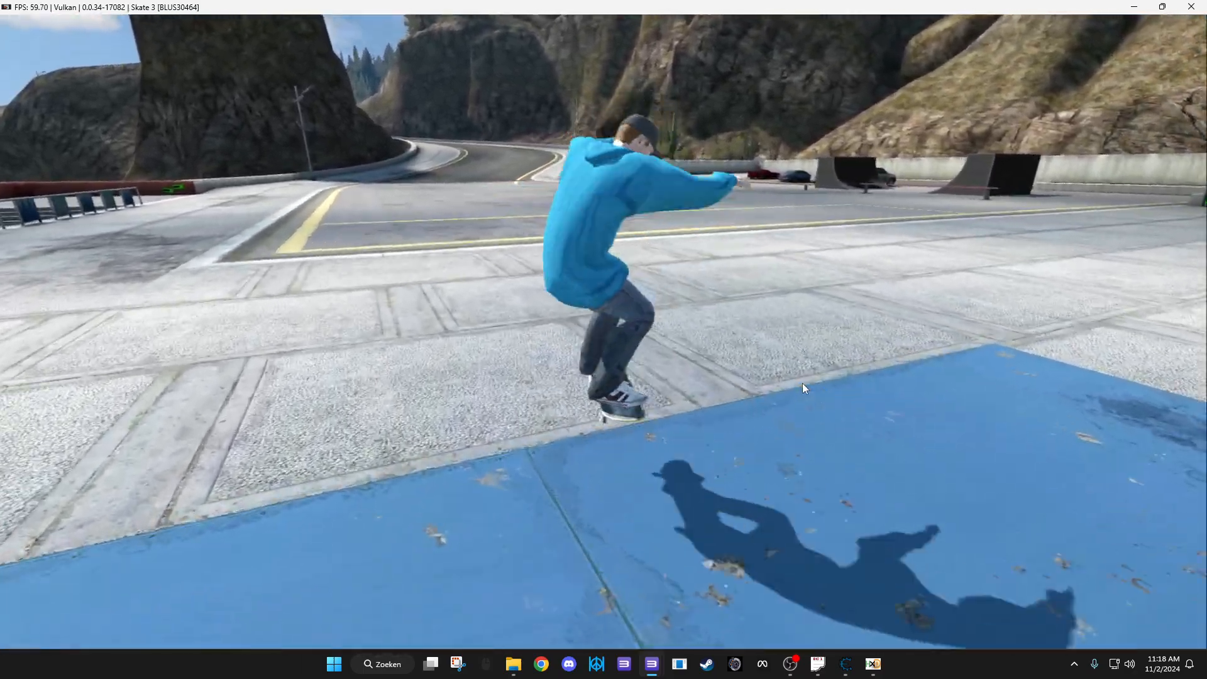
# Pause the game, check the Music Player volume in the Free Play options, and leave the player again
pyautogui.press('Return')
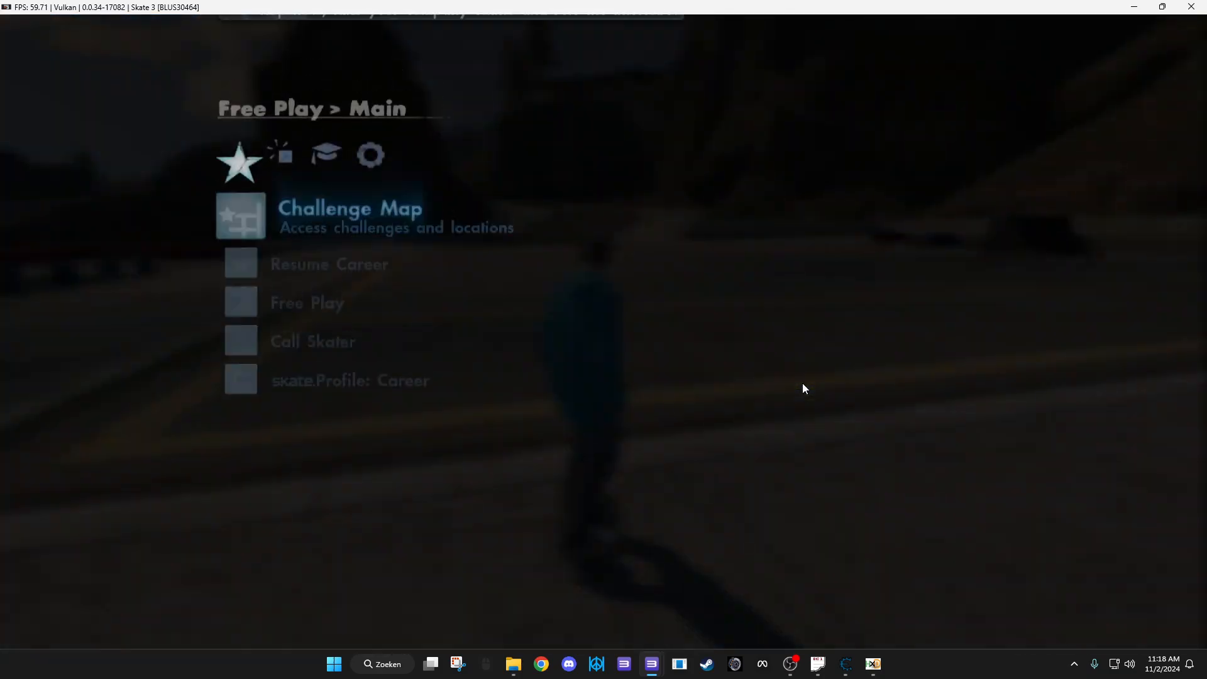
pyautogui.press('Down')
pyautogui.press('Return')
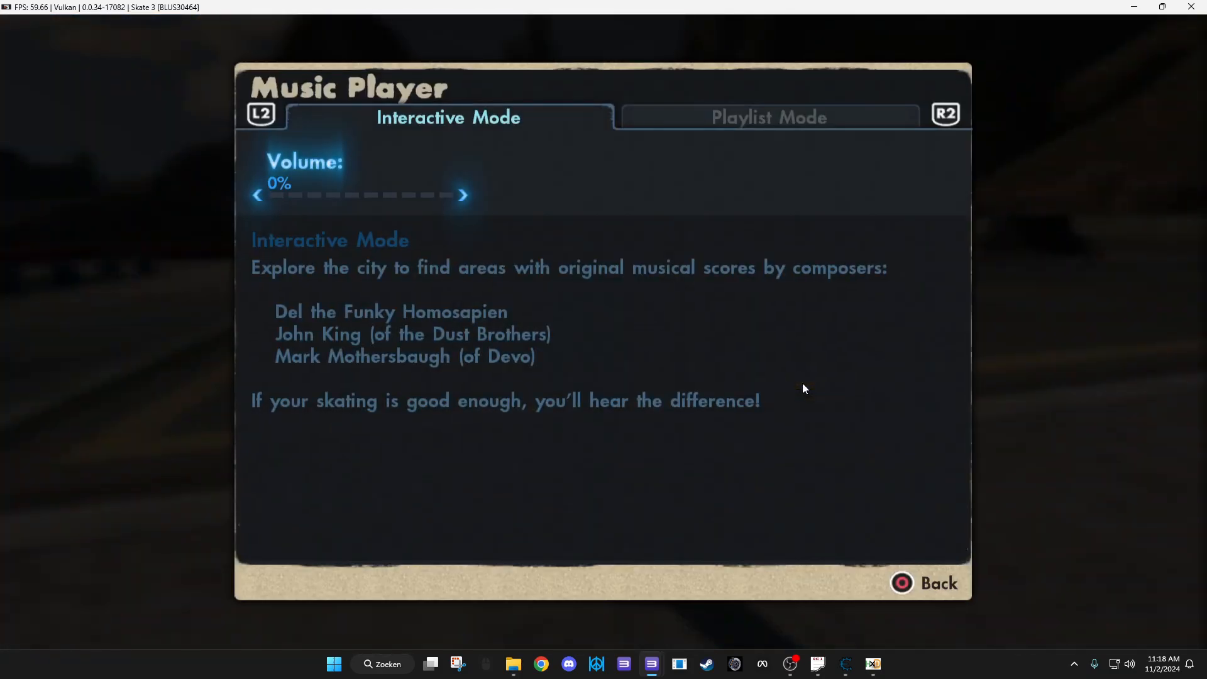
pyautogui.press('Escape')
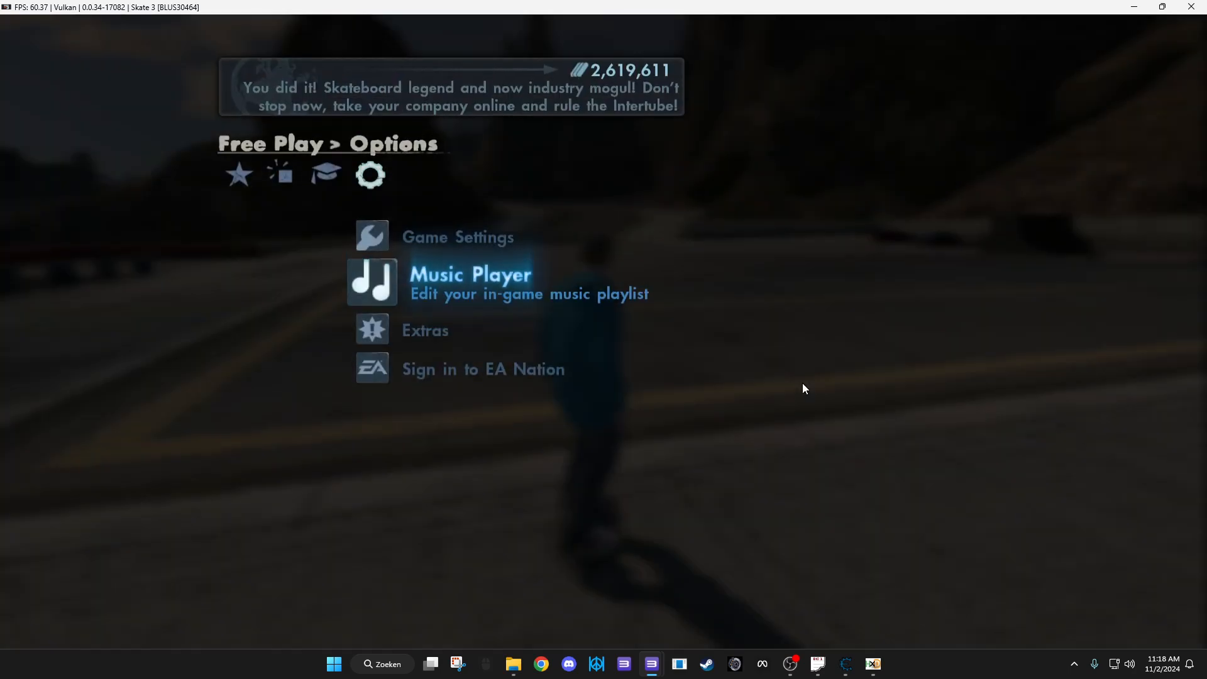
pyautogui.press('Escape')
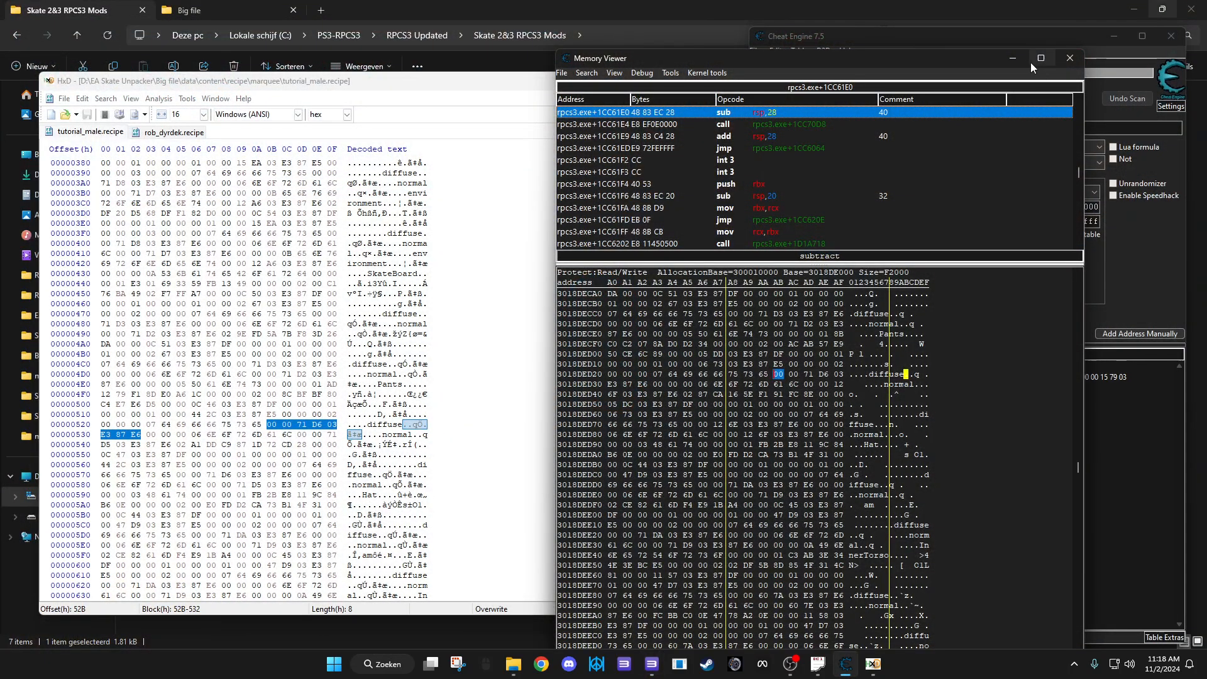
# Close Cheat Engine and its Memory Viewer, and minimize HxD and the marquee folder window
pyautogui.click(1070, 58)
pyautogui.click(1171, 36)
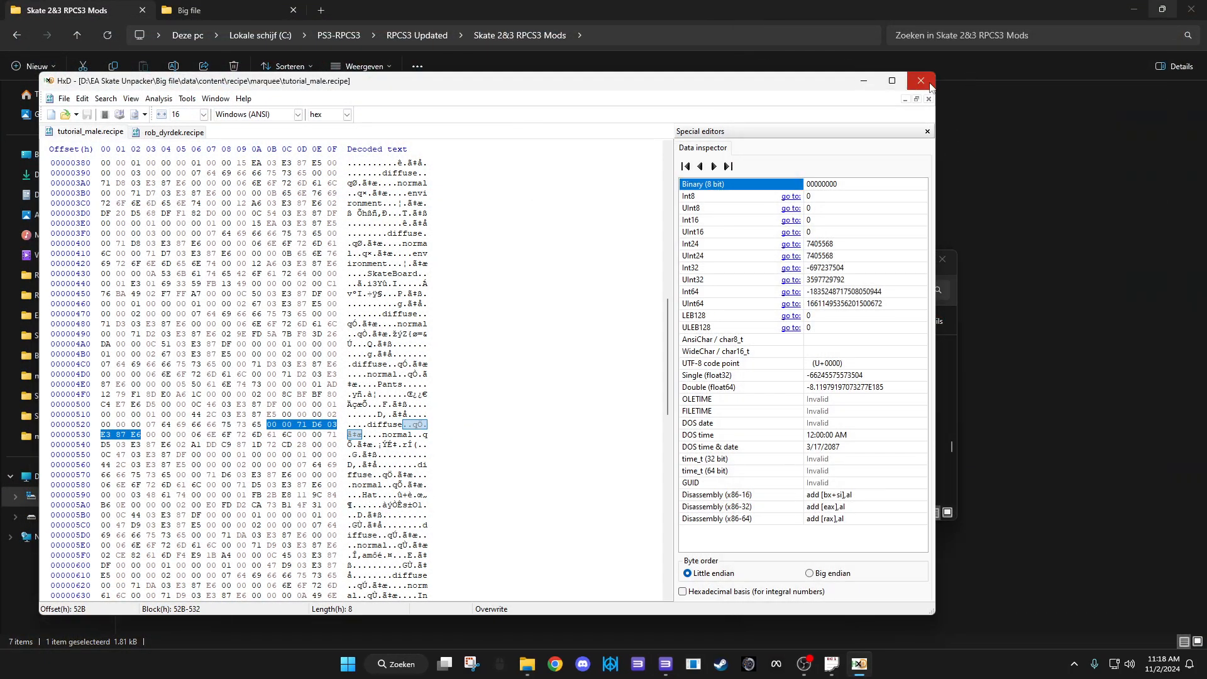
pyautogui.click(864, 81)
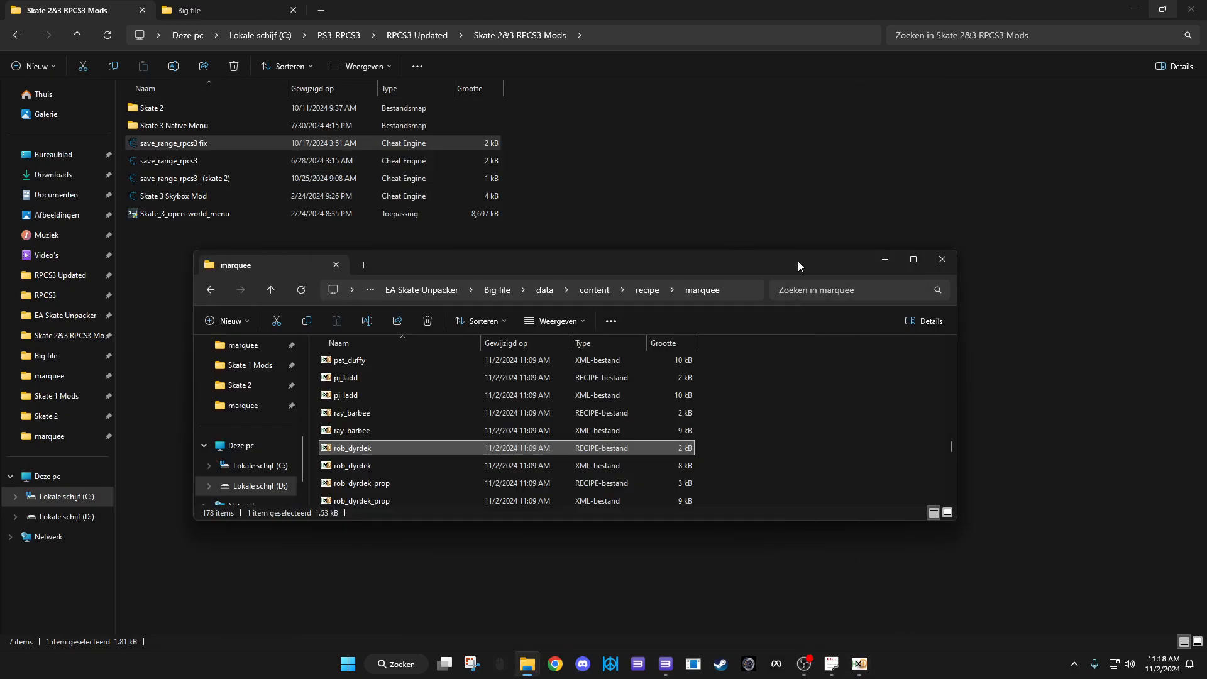
pyautogui.click(883, 261)
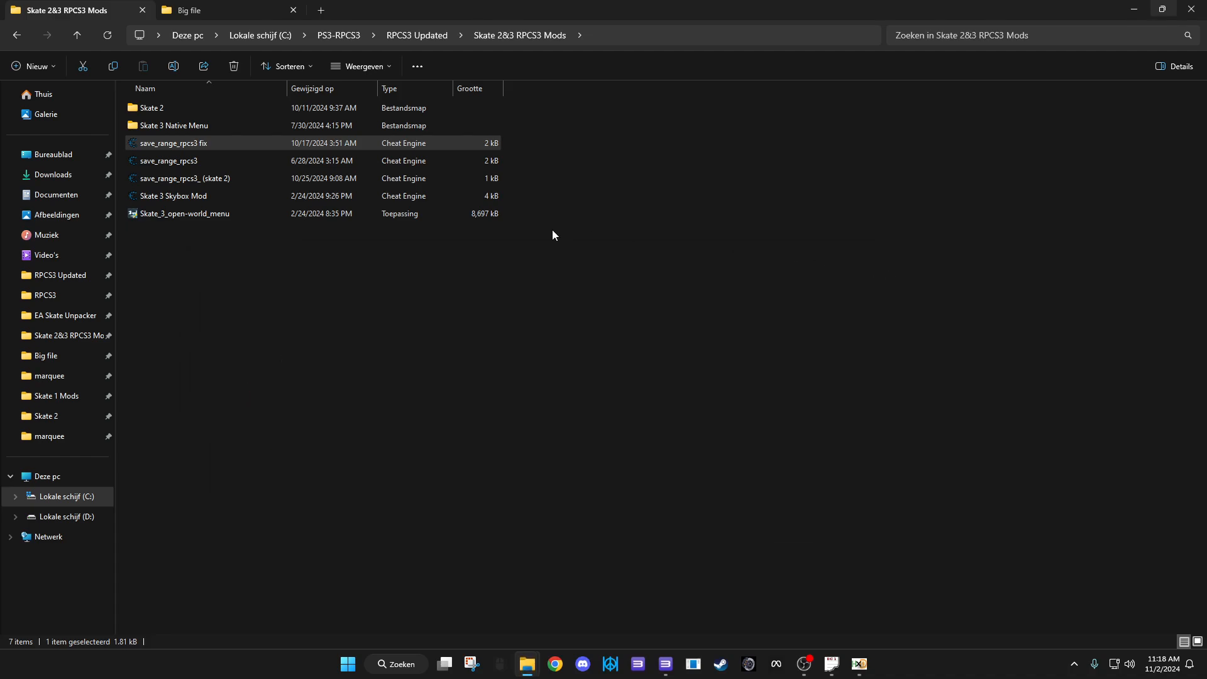
# Minimize the remaining windows, including the mods folder, RPCS3, the Big file folder and WinBigGui, to clear the desktop
pyautogui.click(188, 10)
pyautogui.click(94, 11)
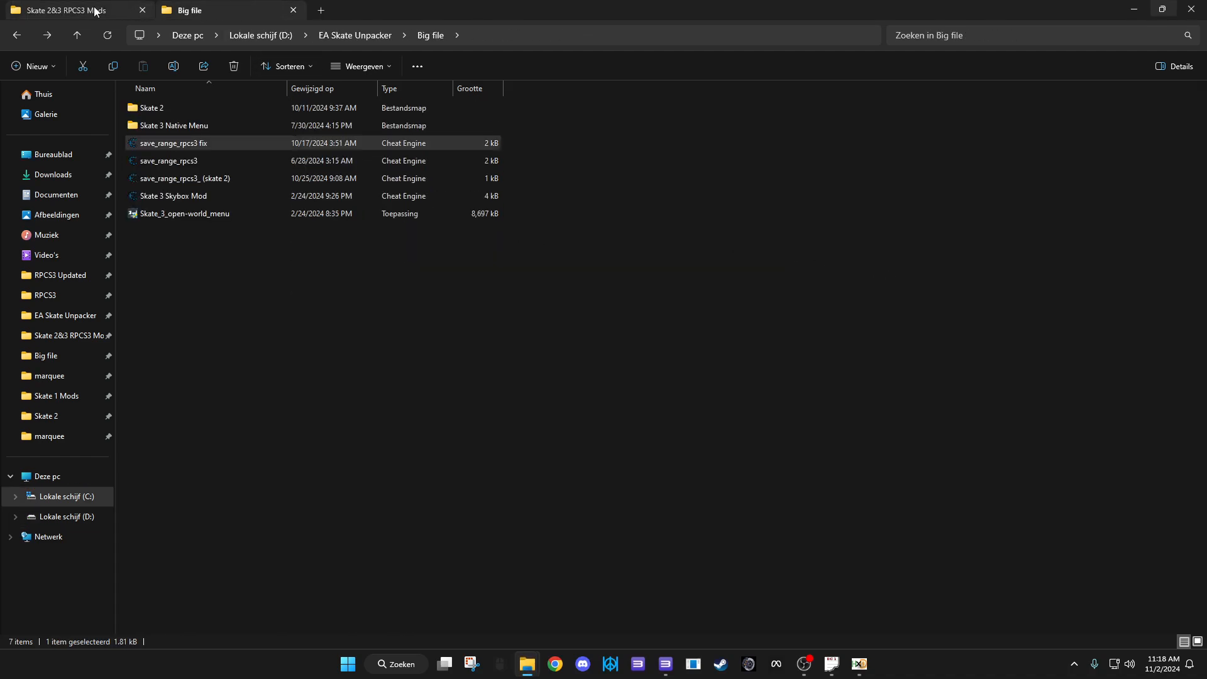
pyautogui.click(1126, 7)
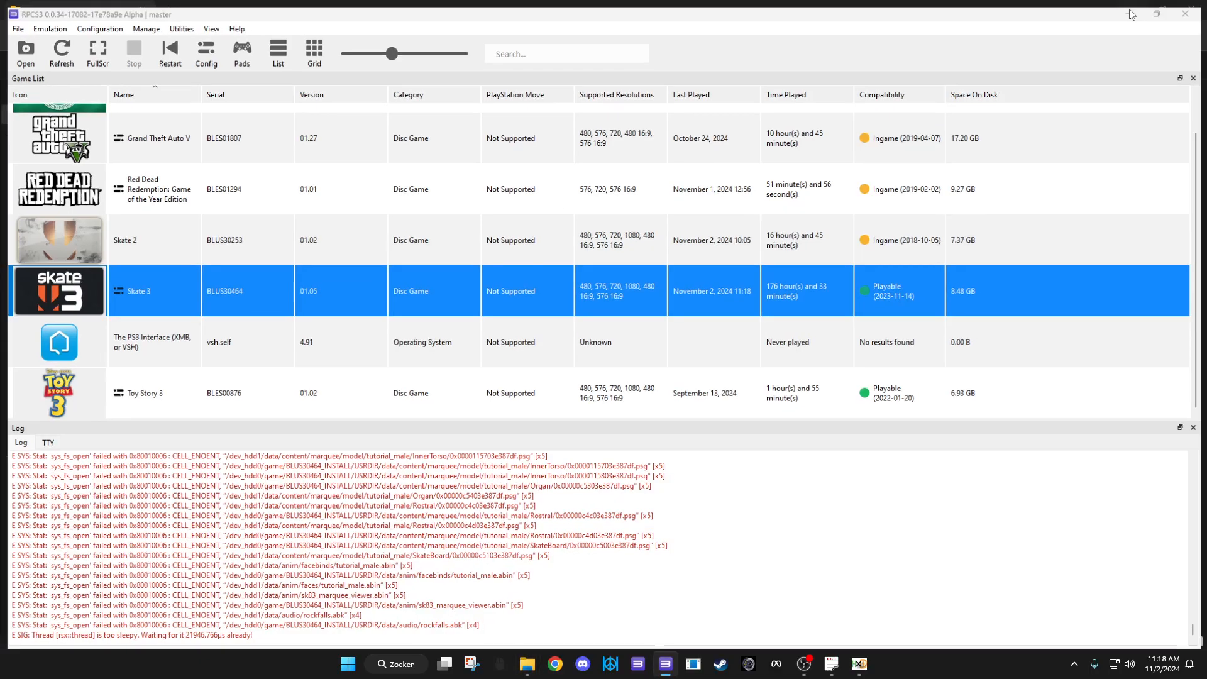
pyautogui.click(1130, 11)
pyautogui.click(1129, 12)
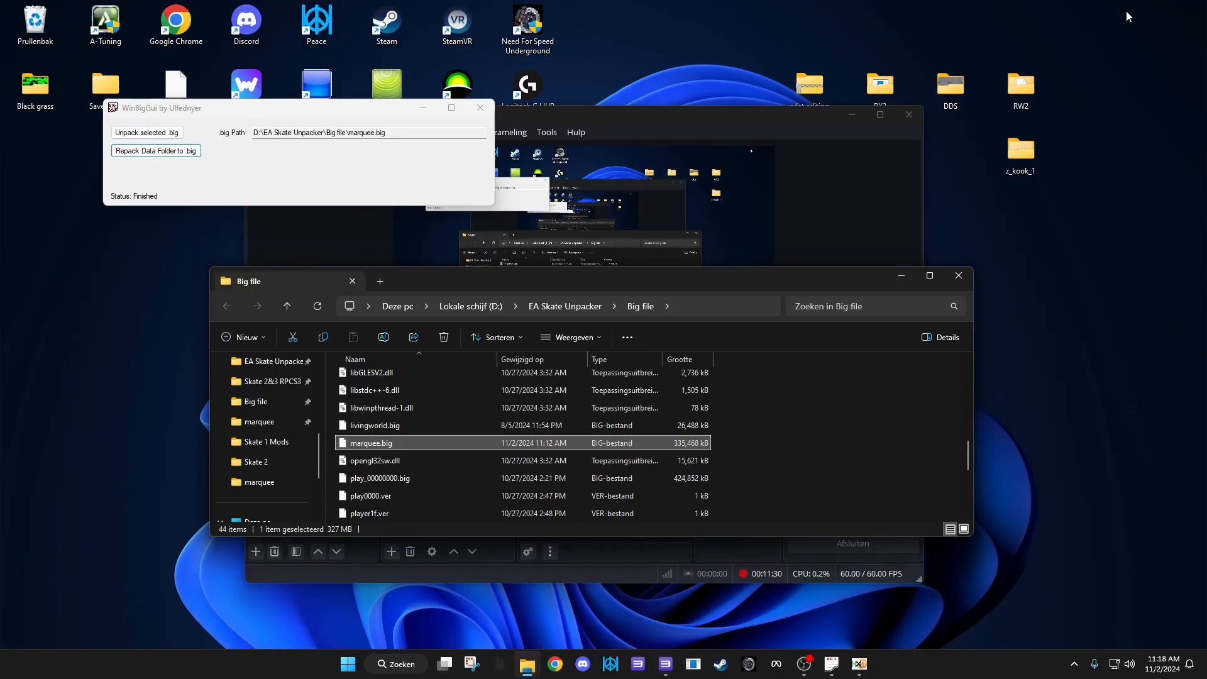
pyautogui.click(902, 277)
pyautogui.click(855, 117)
pyautogui.click(901, 275)
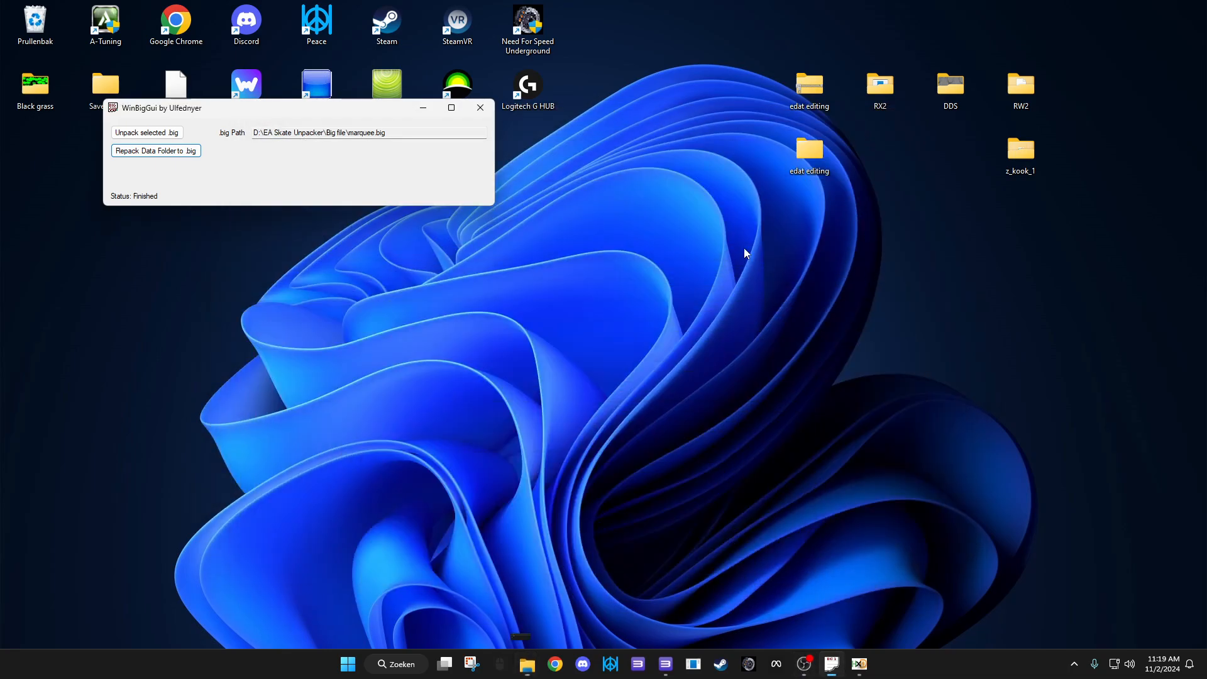
pyautogui.click(428, 114)
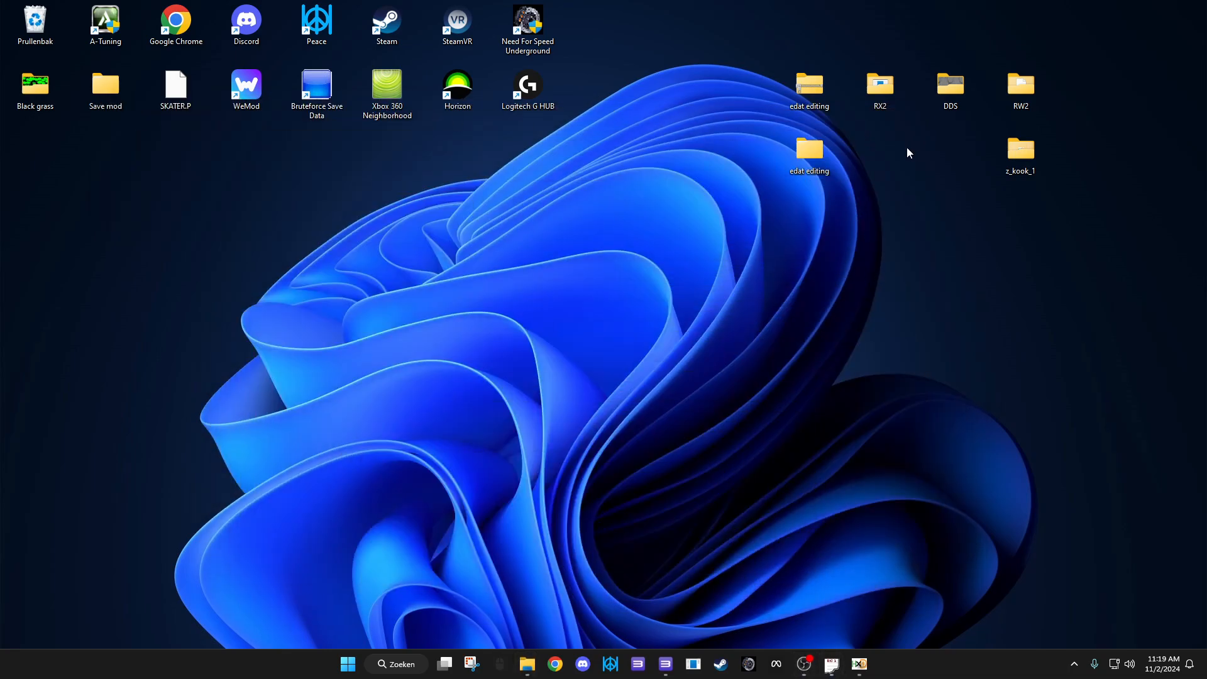
# Open the RW2 folder from the desktop in a maximized window and launch RW4ArchiveTool
pyautogui.doubleClick(1013, 94)
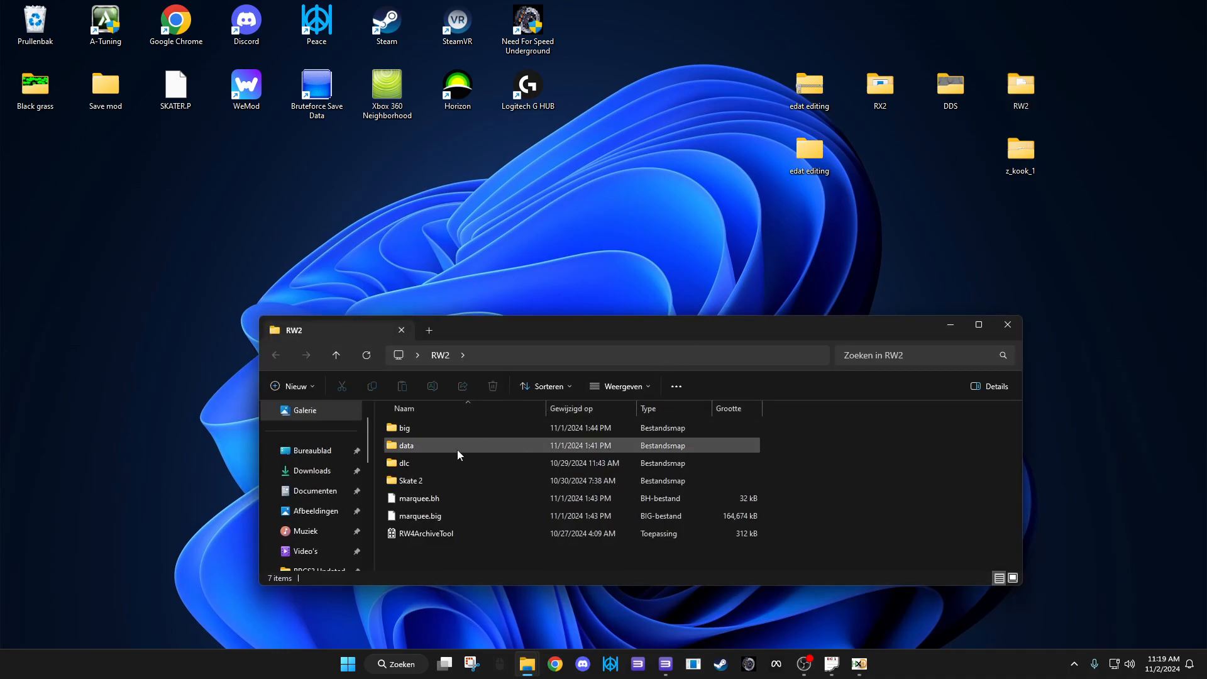
pyautogui.click(979, 325)
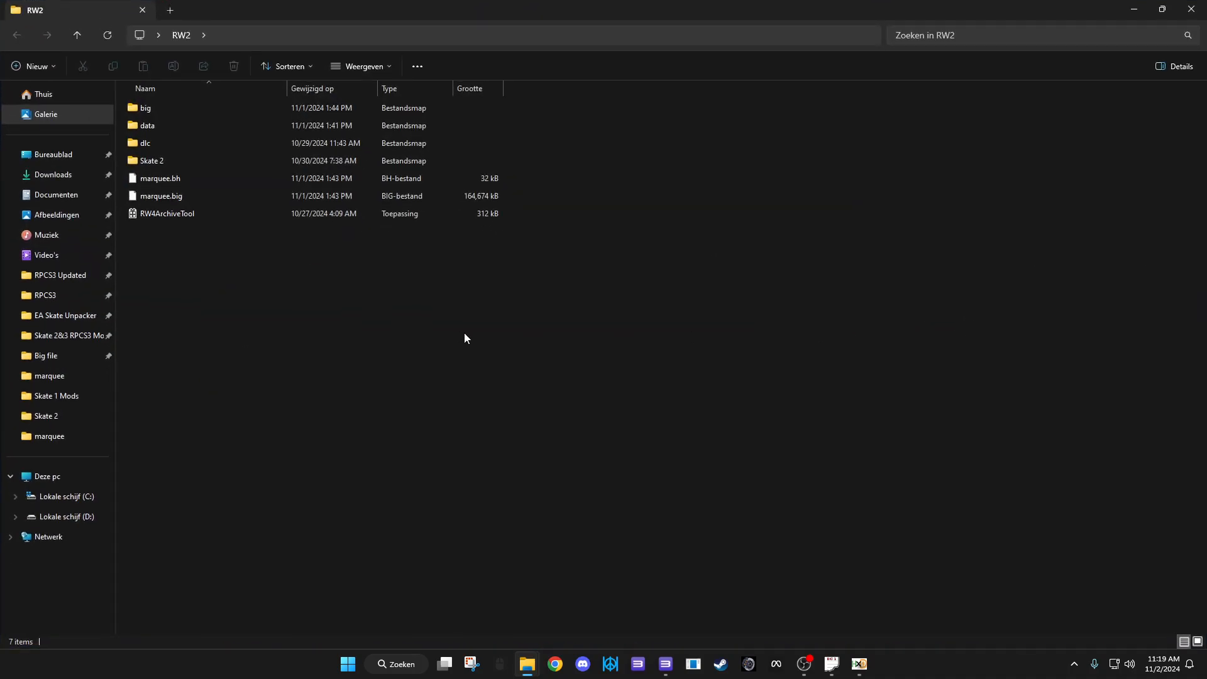
pyautogui.doubleClick(168, 214)
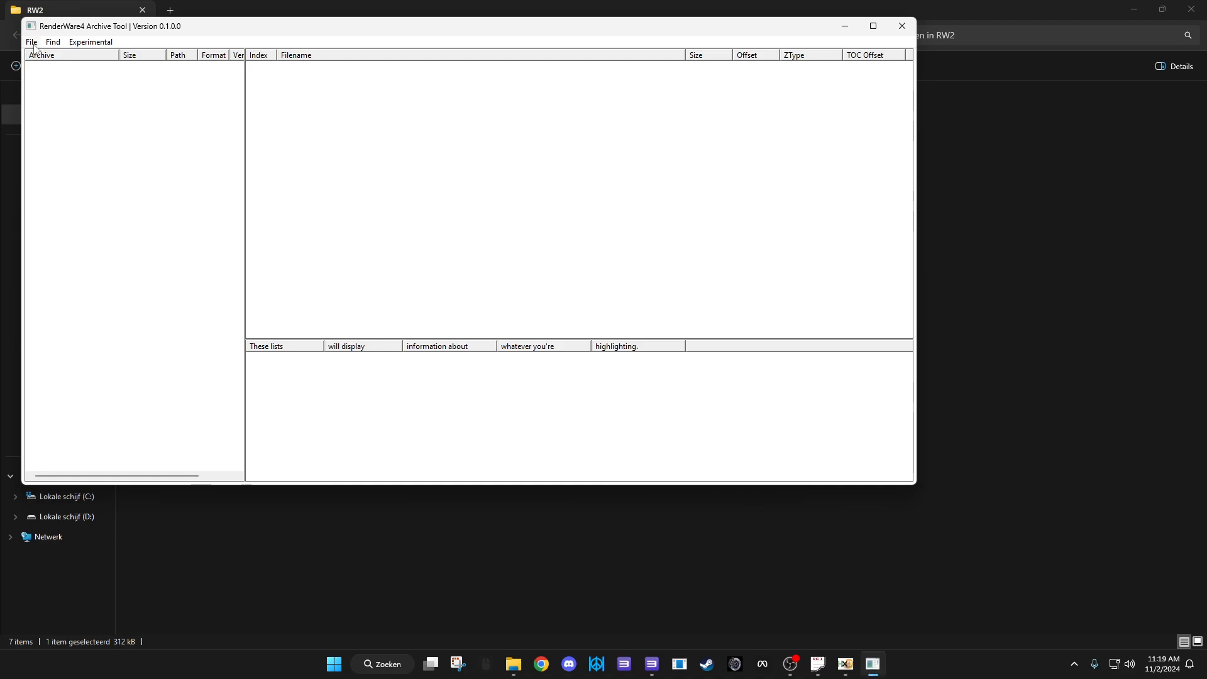
# View the Skate 2 folder in the archive-opening dialog, cancel it, and close the RenderWare4 Archive Tool
pyautogui.click(34, 45)
pyautogui.click(43, 58)
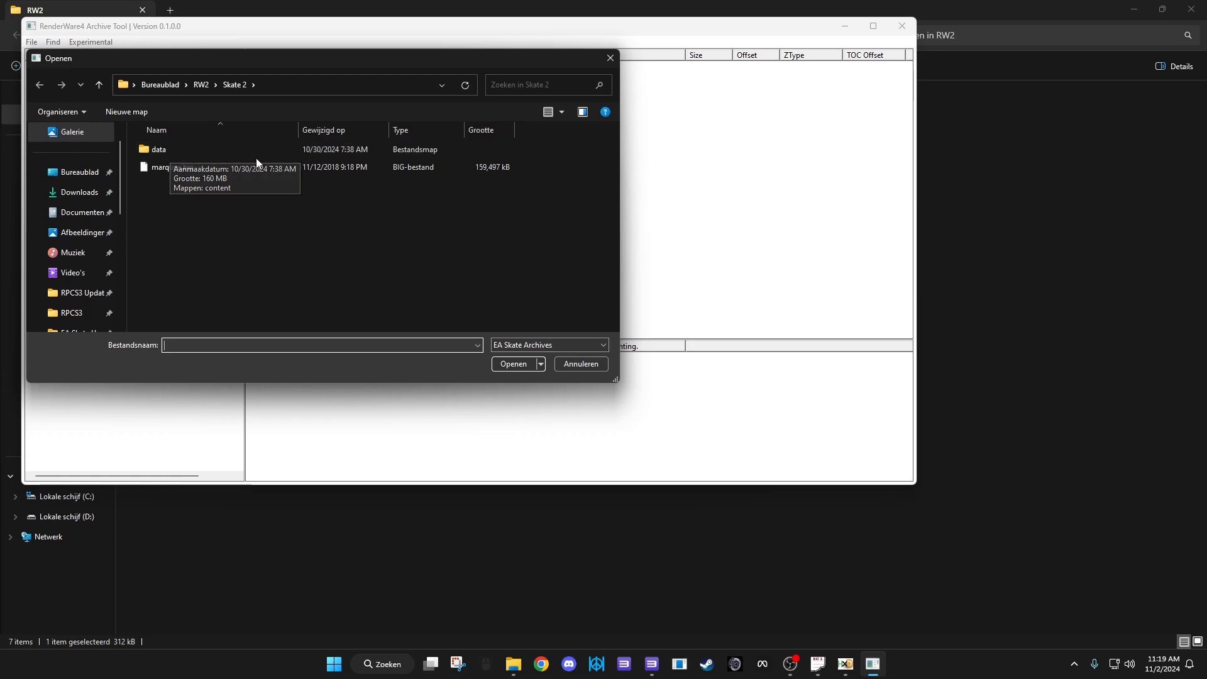
pyautogui.click(565, 365)
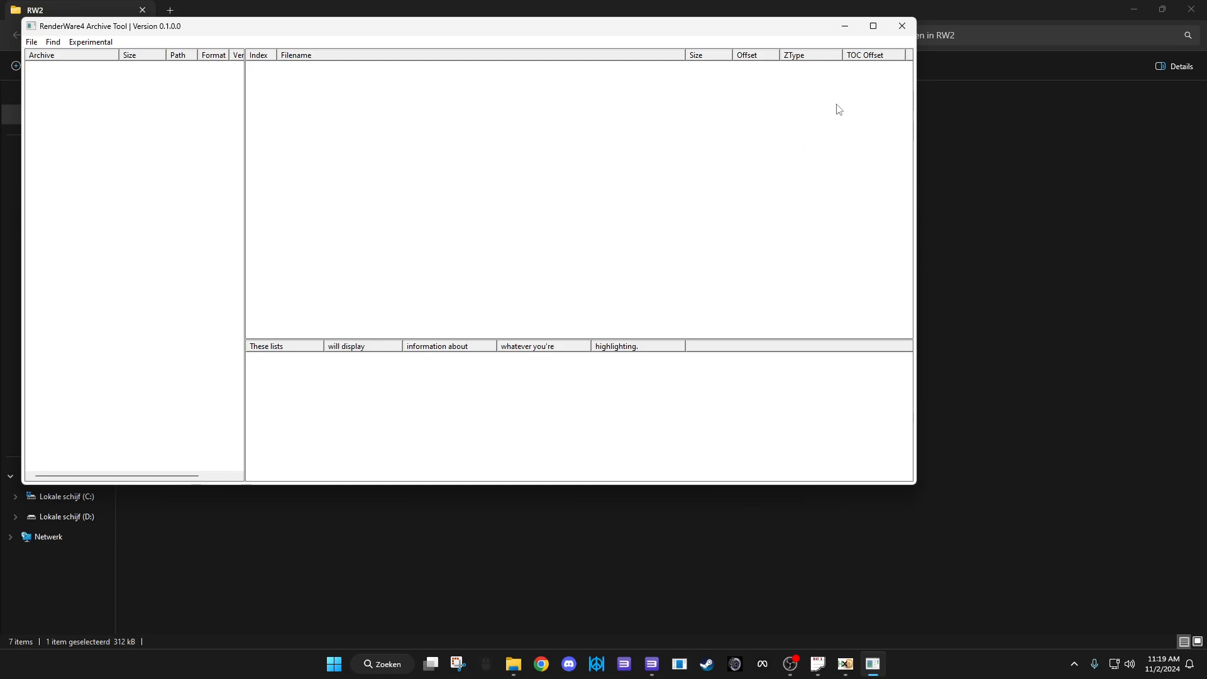
pyautogui.click(896, 33)
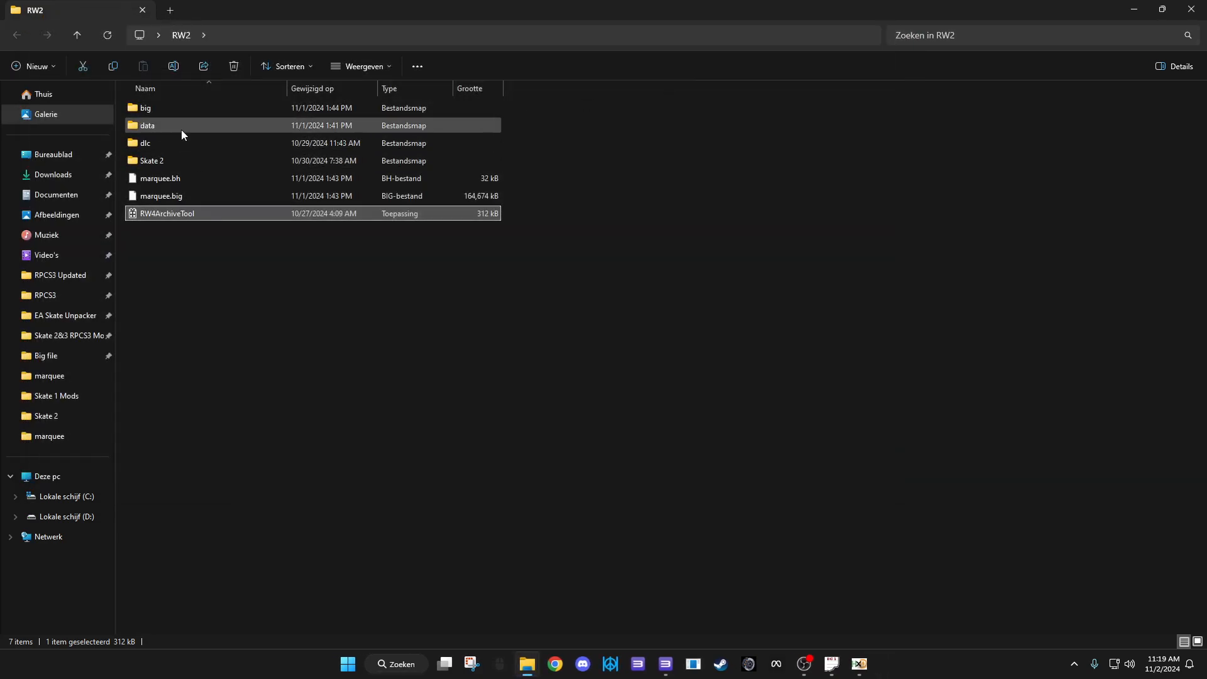
# Copy the data folder from the Skate 2 folder into the RW2 folder
pyautogui.doubleClick(172, 158)
pyautogui.rightClick(167, 113)
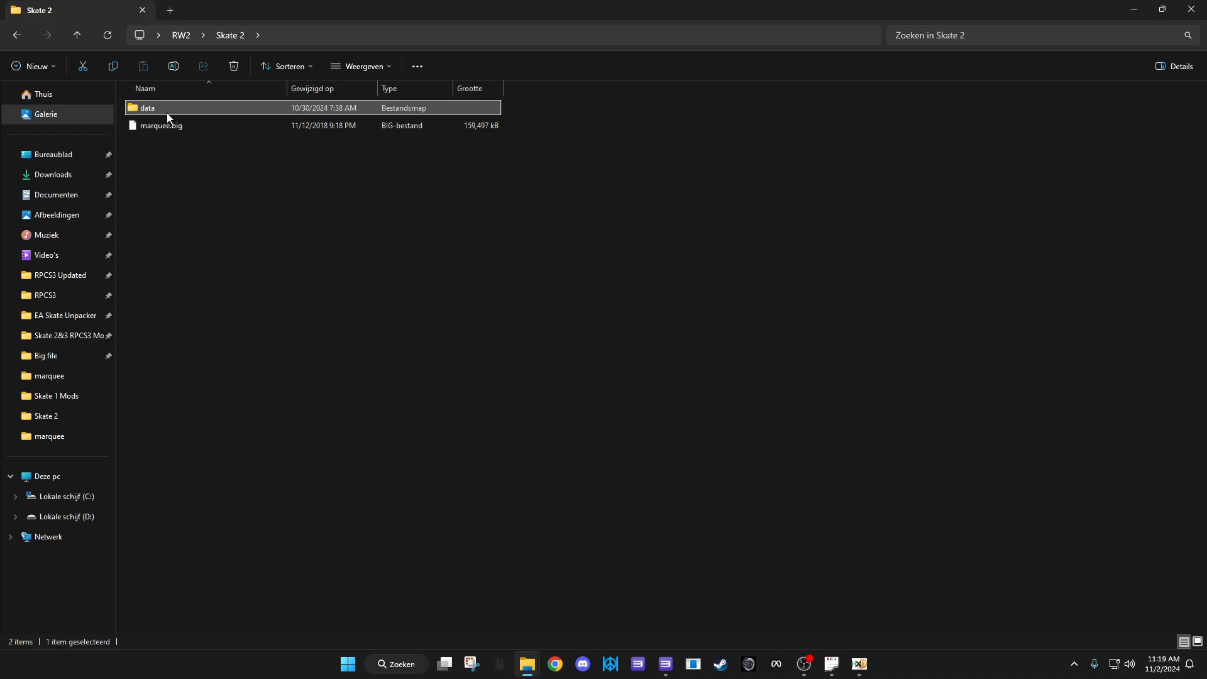
pyautogui.click(207, 128)
pyautogui.hotkey('alt', 'Left')
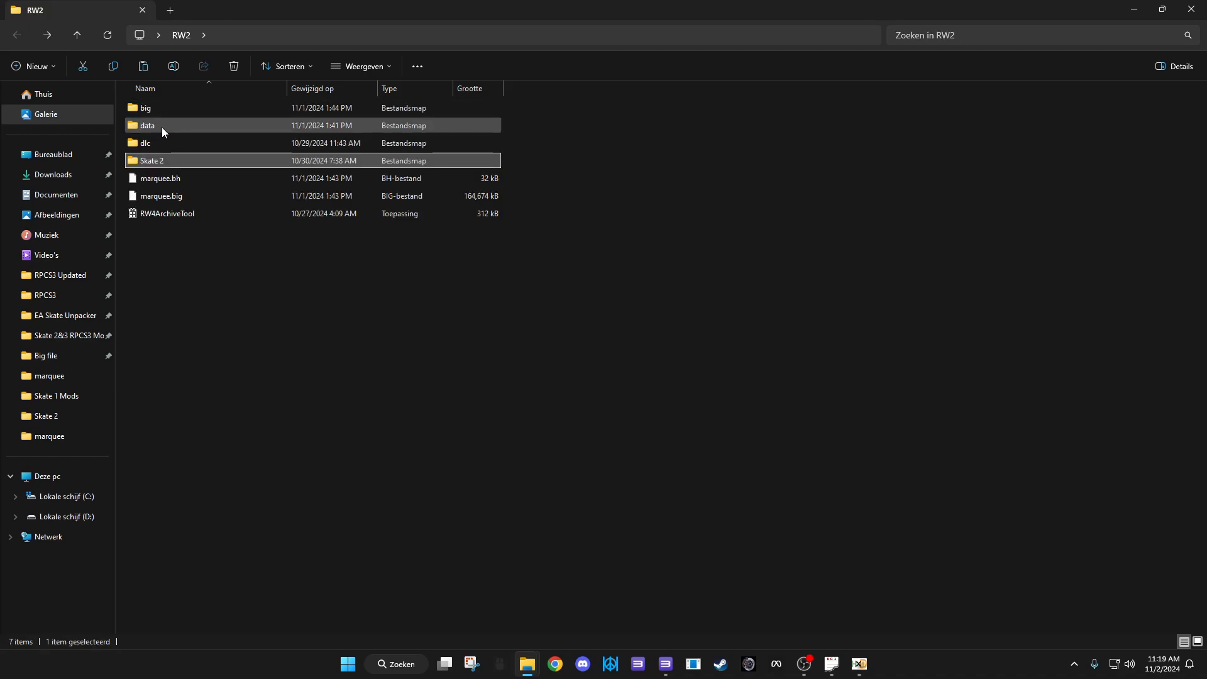
pyautogui.rightClick(390, 305)
pyautogui.click(403, 319)
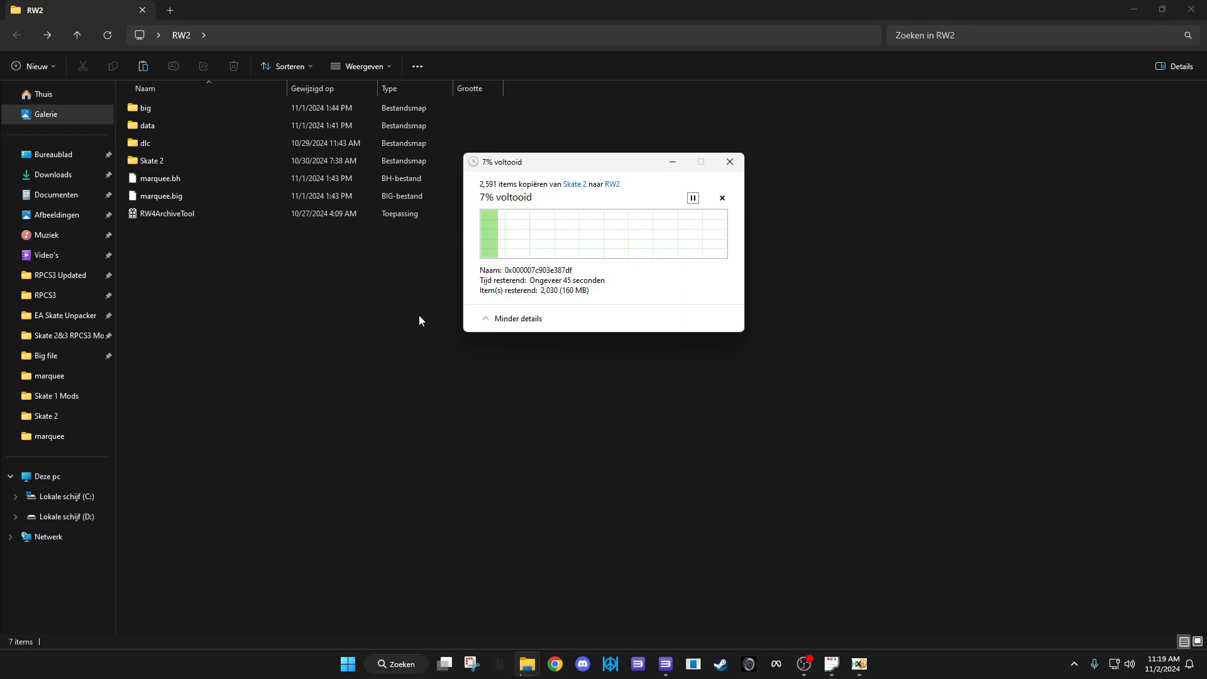
pyautogui.click(582, 238)
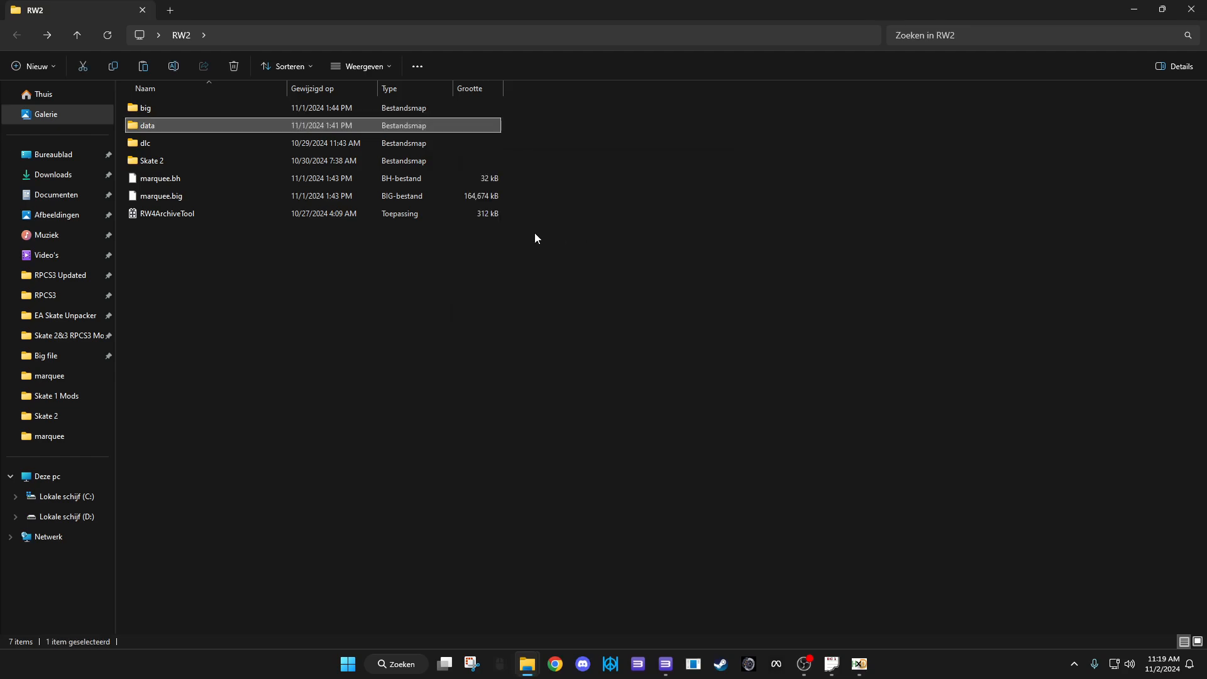
# Open the model folder under data > content > marquee in the RW2 folder
pyautogui.doubleClick(151, 125)
pyautogui.doubleClick(169, 111)
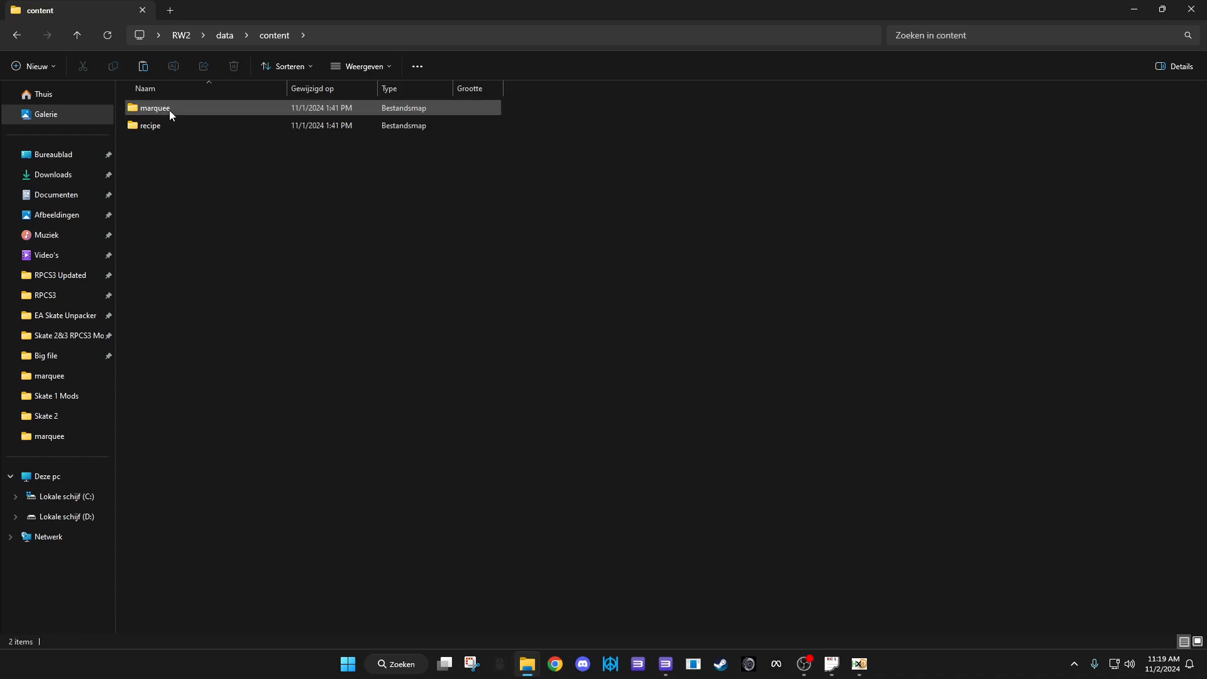
pyautogui.doubleClick(169, 110)
pyautogui.doubleClick(168, 111)
# Copy the OuterTorso and Pants folders from the rob_dyrdek model folder
pyautogui.scroll(-10, 186, 271)
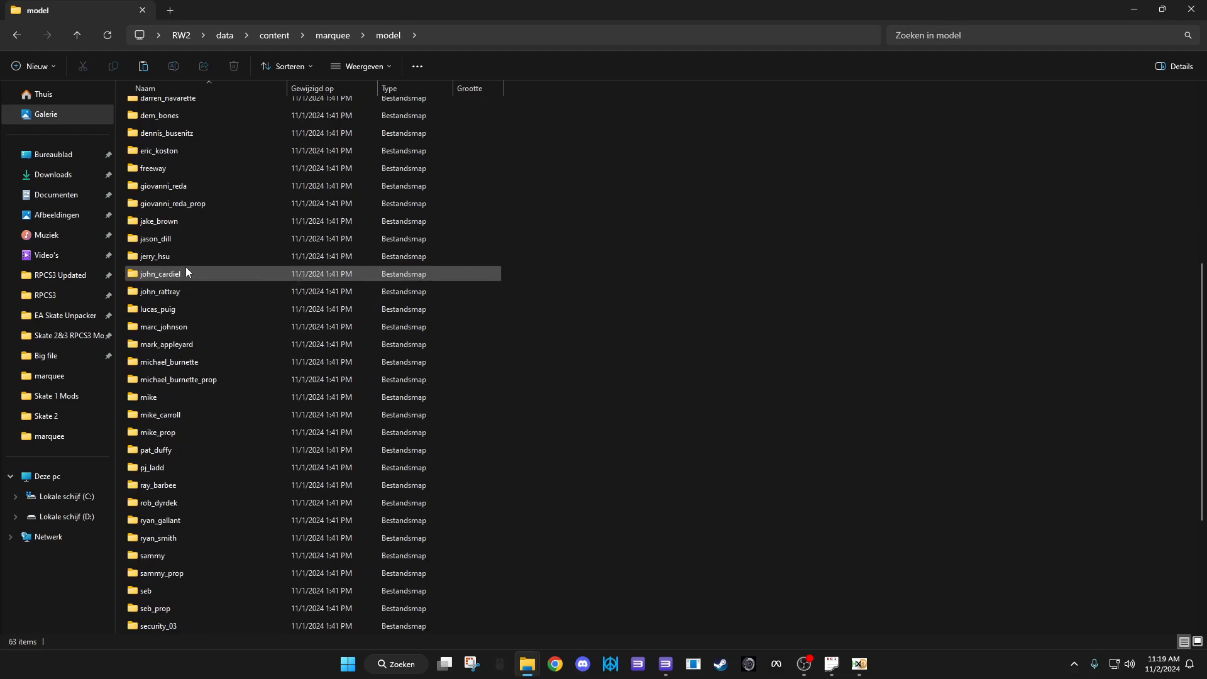
pyautogui.scroll(2, 166, 537)
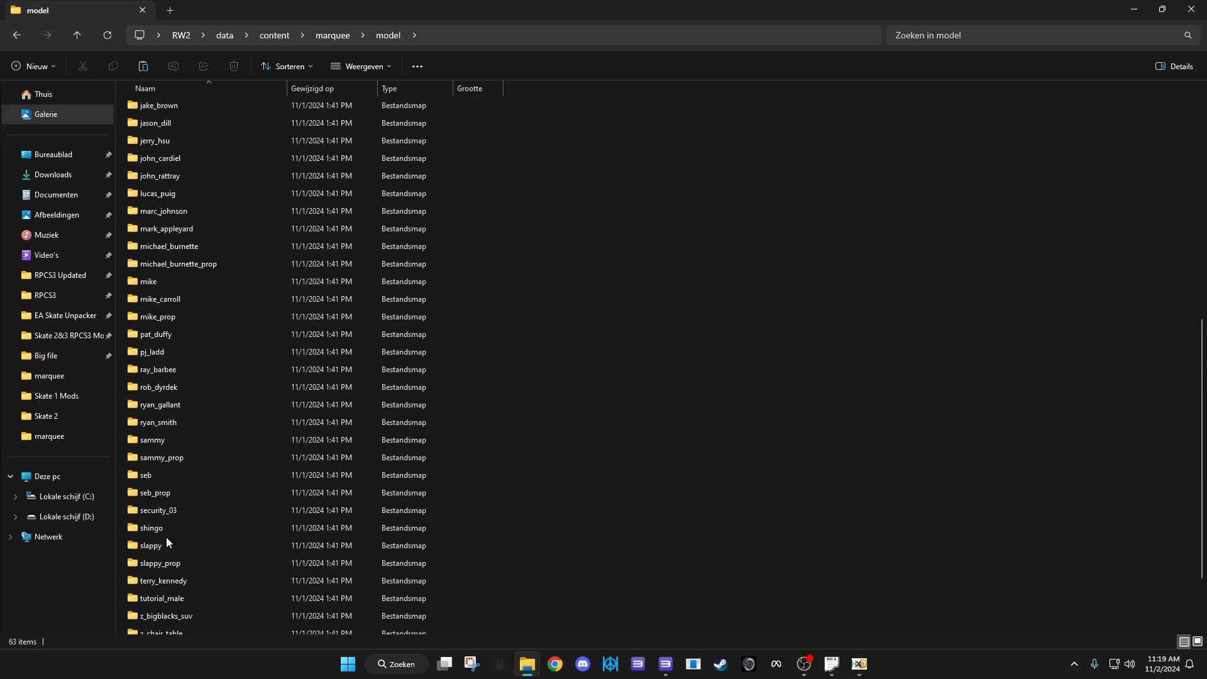
pyautogui.scroll(-1, 165, 542)
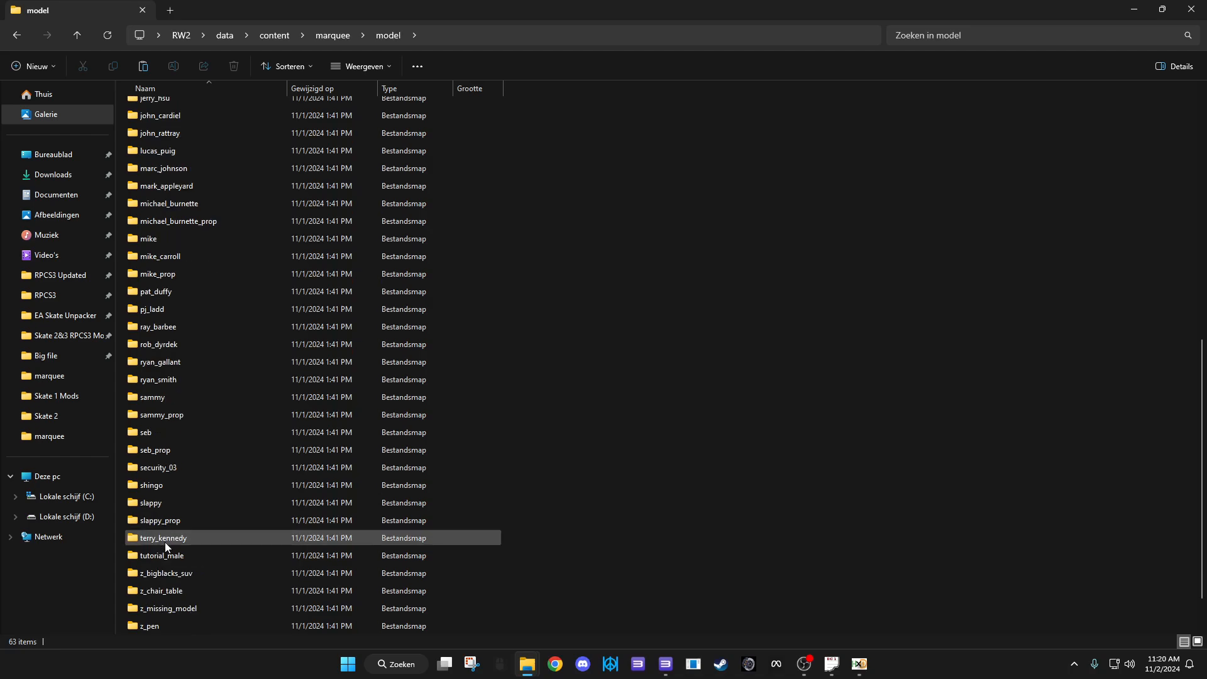
pyautogui.doubleClick(165, 345)
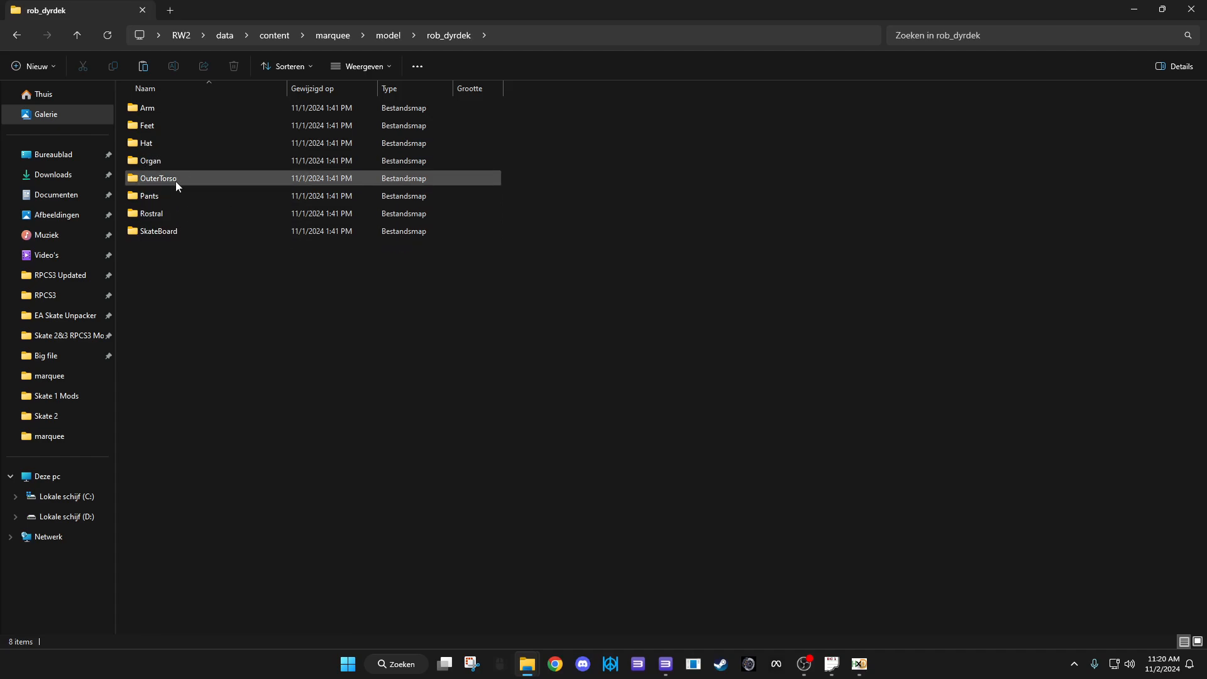
pyautogui.click(176, 181)
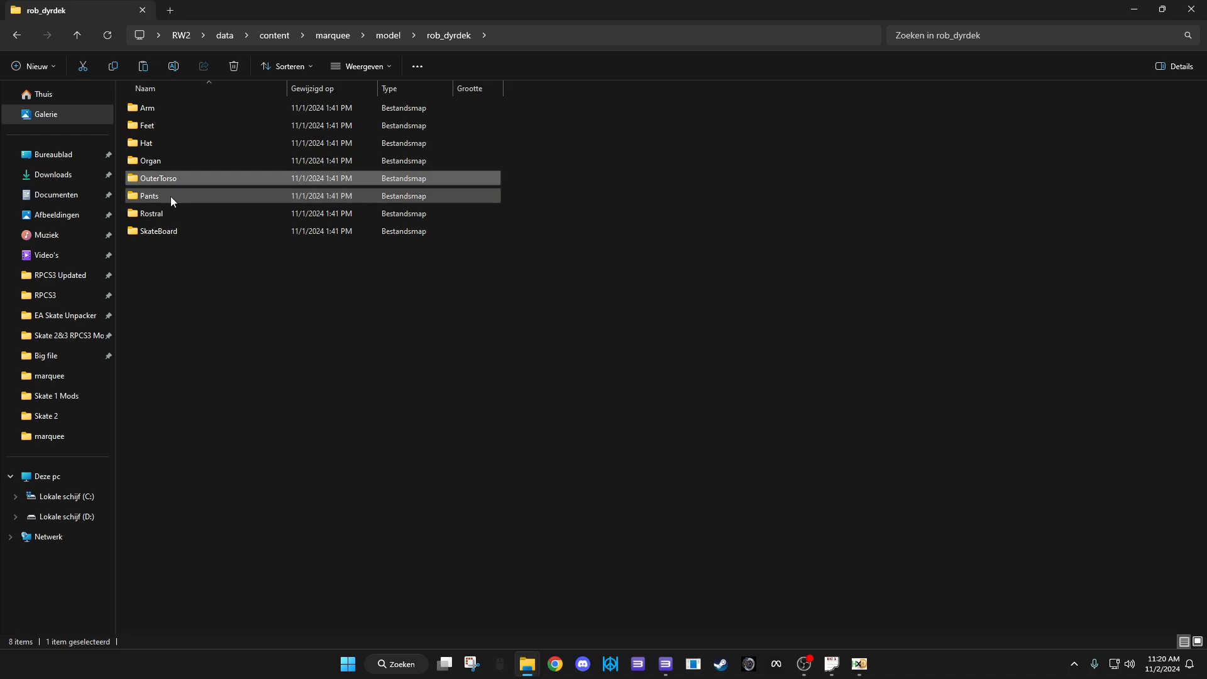
pyautogui.keyDown('ctrl'); pyautogui.click(171, 196); pyautogui.keyUp('ctrl')
pyautogui.rightClick(171, 196)
pyautogui.click(209, 211)
# Paste the copied OuterTorso and Pants folders into the tutorial_male model folder, replacing the files with the same names
pyautogui.hotkey('alt', 'Left')
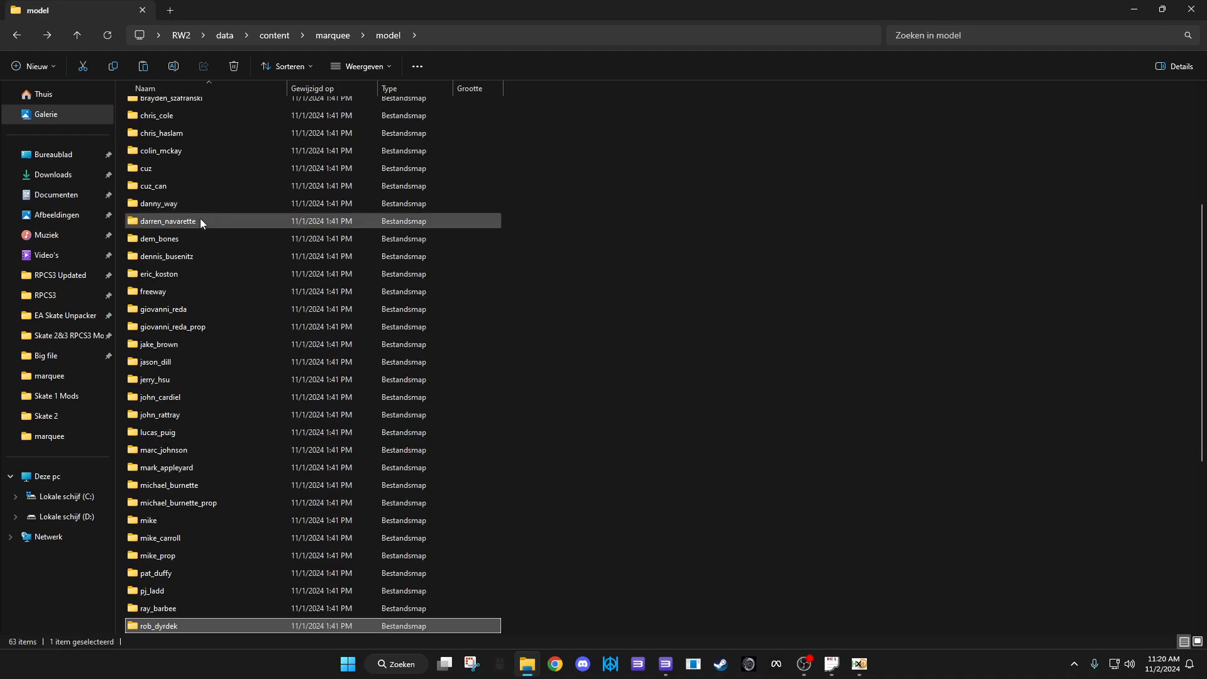
pyautogui.scroll(-4, 175, 462)
pyautogui.scroll(-2, 183, 534)
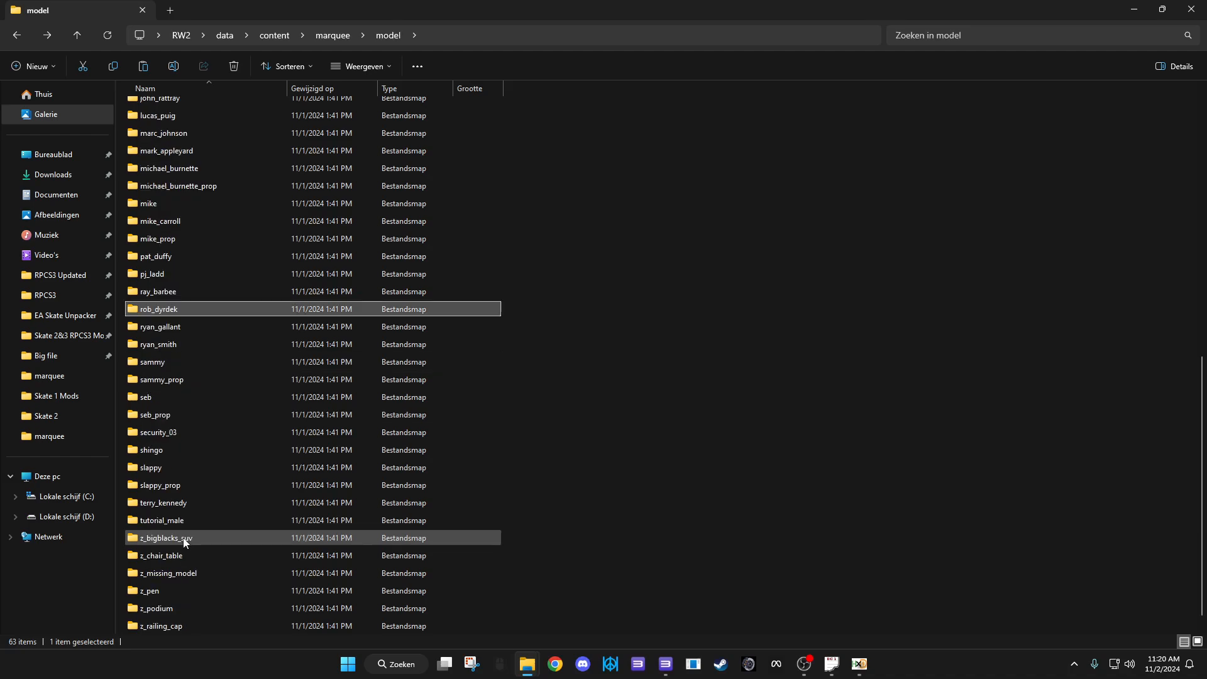
pyautogui.doubleClick(173, 520)
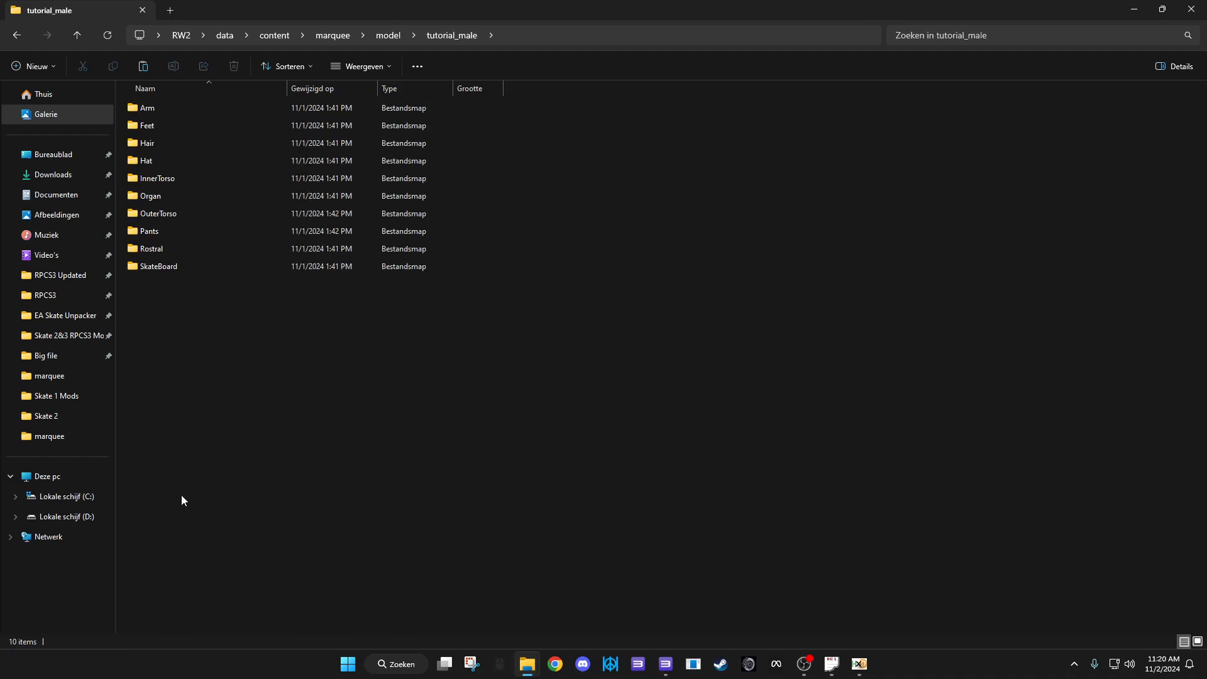
pyautogui.rightClick(205, 351)
pyautogui.click(218, 359)
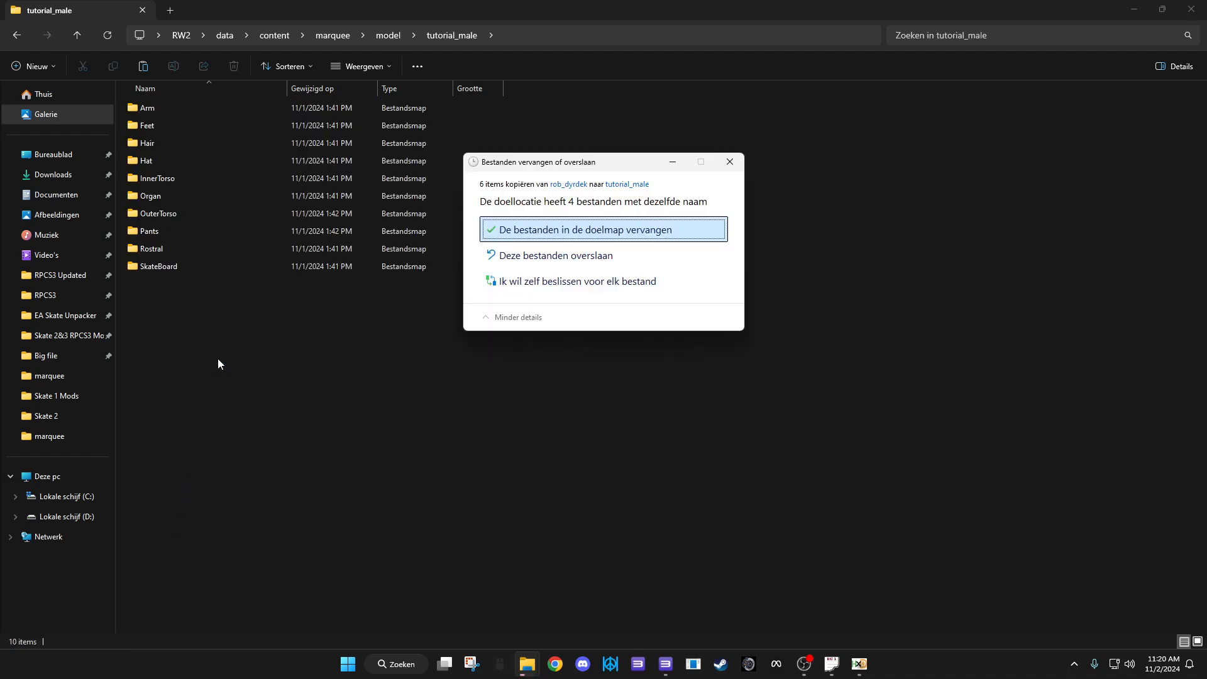
pyautogui.click(597, 230)
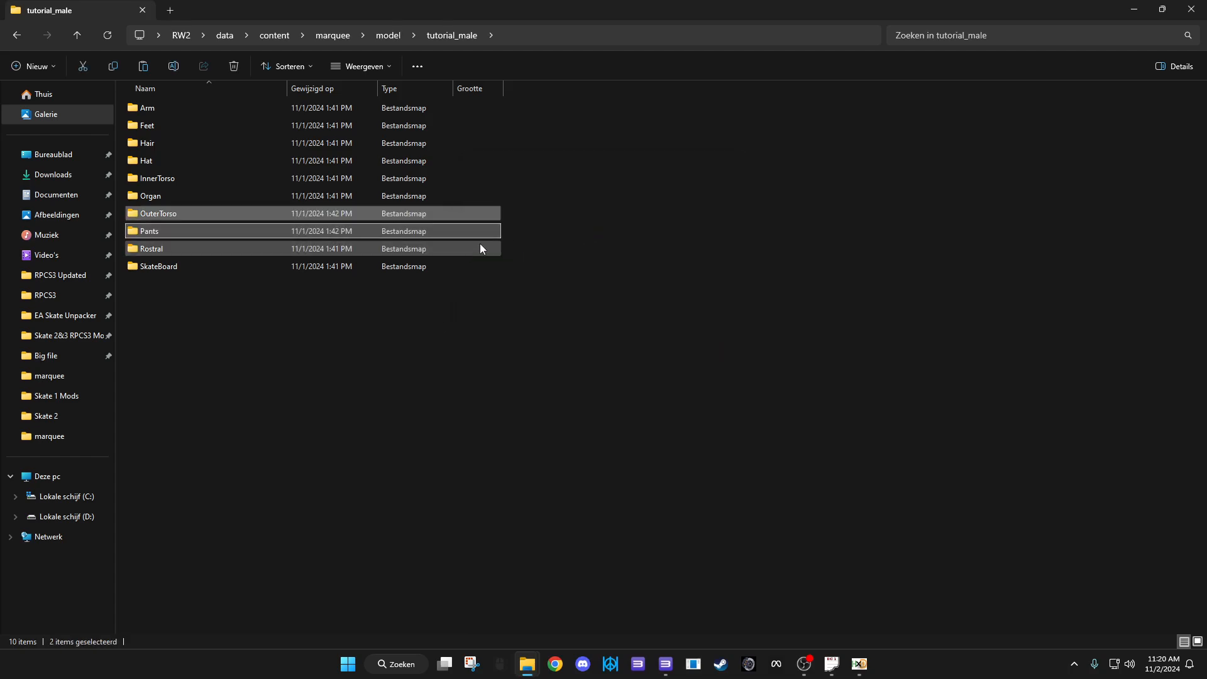
# Return to the RW2 folder and launch RW4ArchiveTool
pyautogui.press('BackSpace')
pyautogui.press('BackSpace')
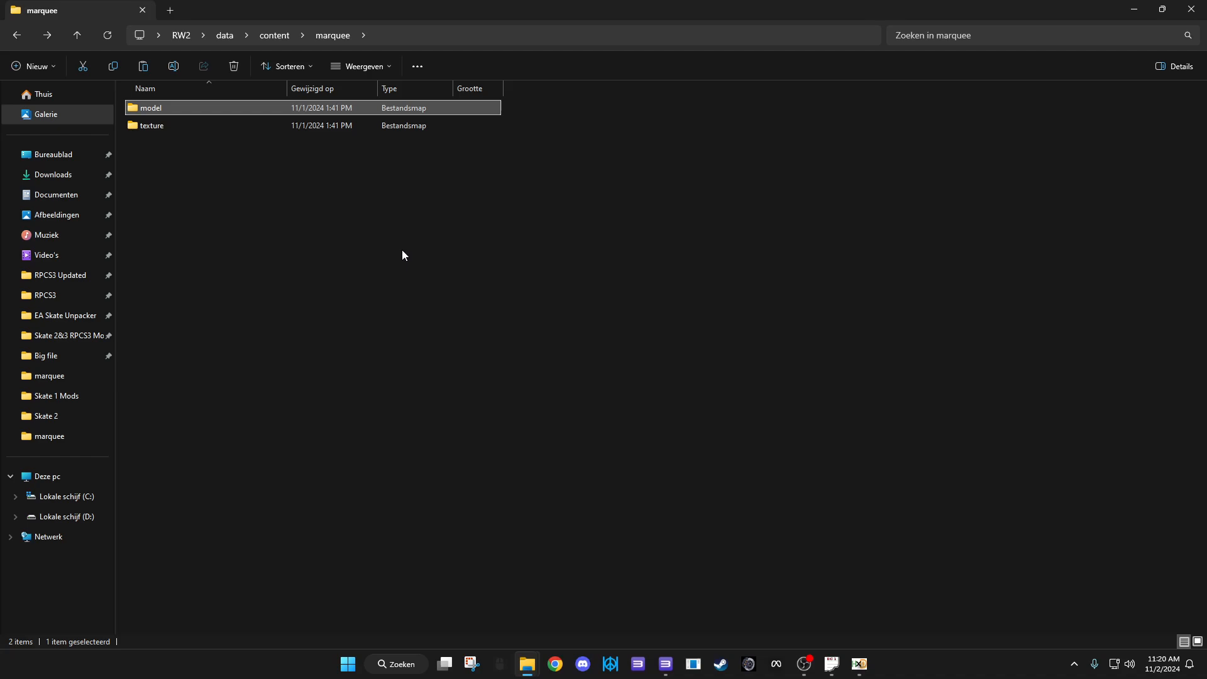
pyautogui.press('BackSpace')
pyautogui.press('BackSpace')
pyautogui.press('BackSpace')
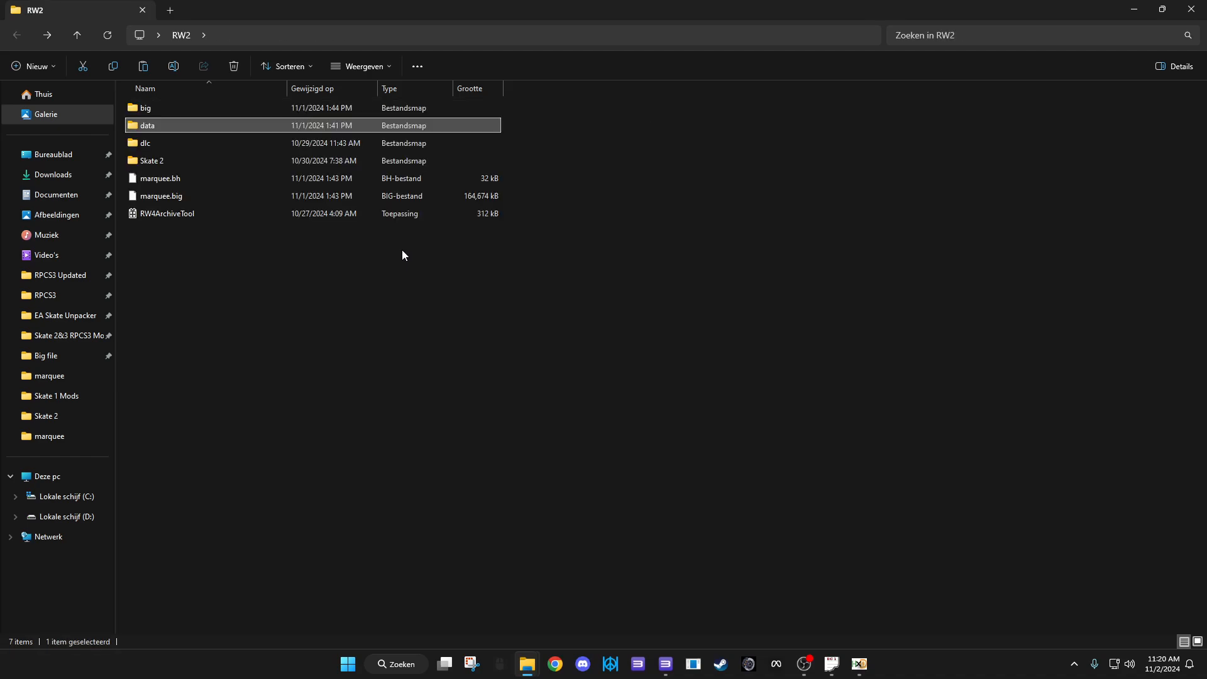
pyautogui.doubleClick(196, 215)
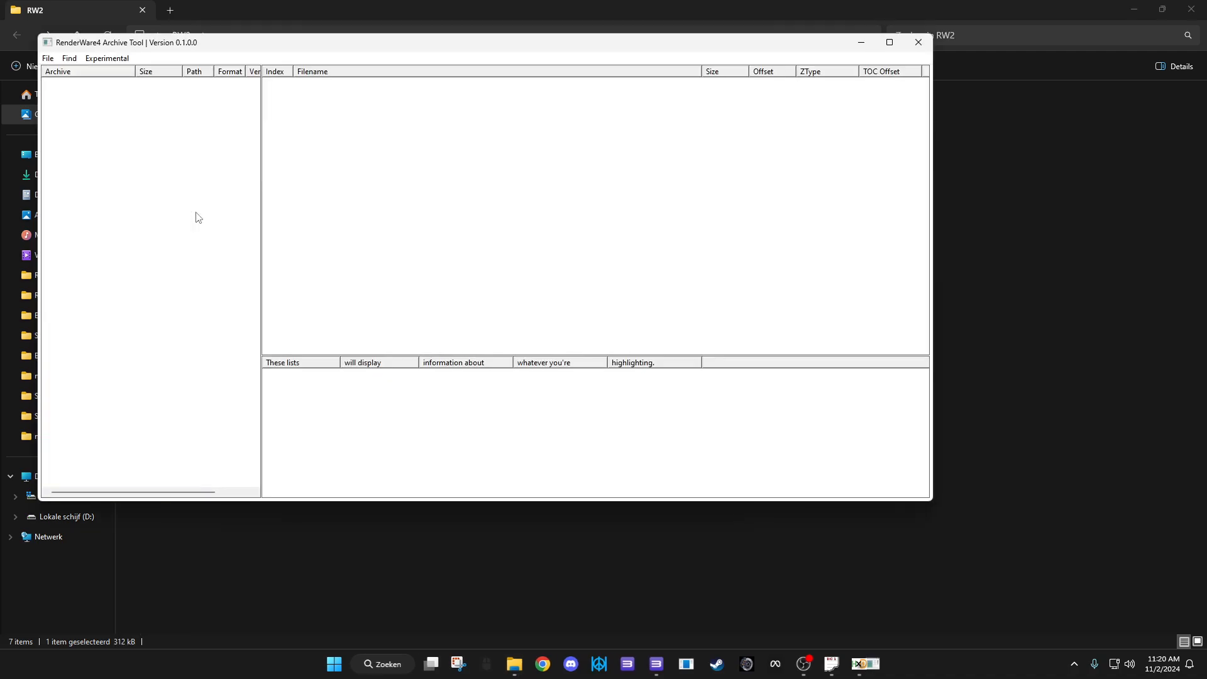
# Open marquee.big from the Skate 2 folder in the RenderWare4 Archive Tool
pyautogui.click(47, 58)
pyautogui.click(60, 74)
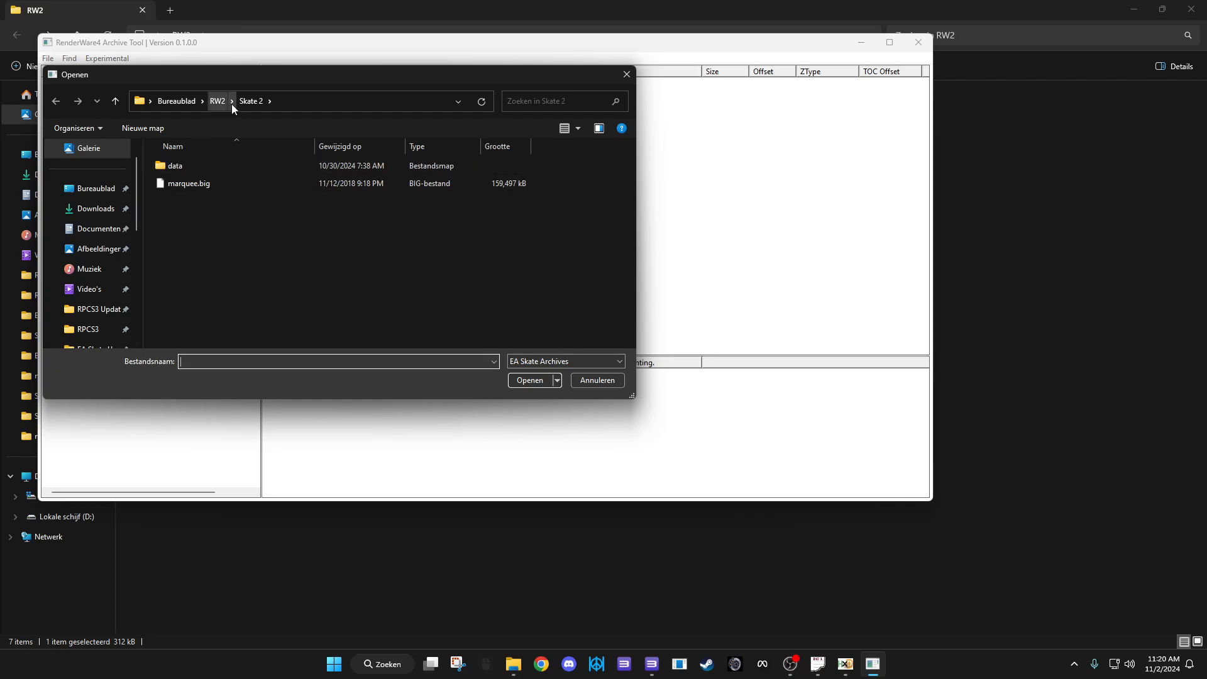
pyautogui.click(220, 188)
pyautogui.click(517, 382)
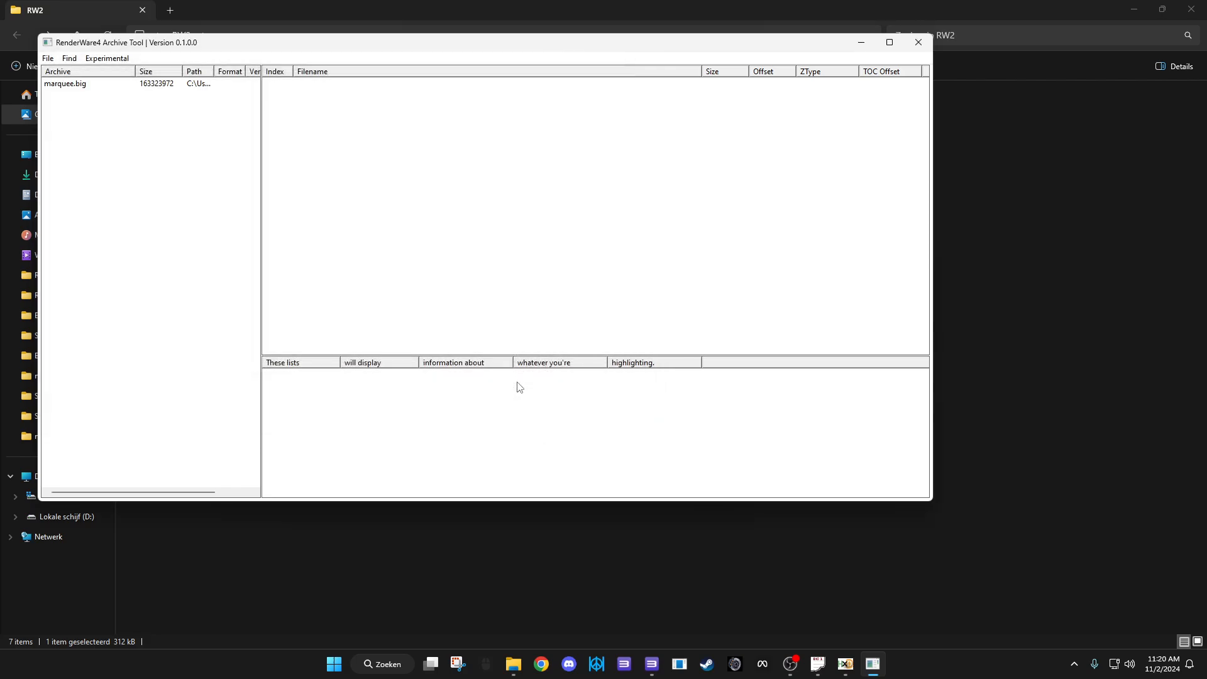
# Move the archive tool window off the file list and delete marquee.bh and marquee.big from the RW2 folder
pyautogui.moveTo(549, 43); pyautogui.dragTo(454, 269)
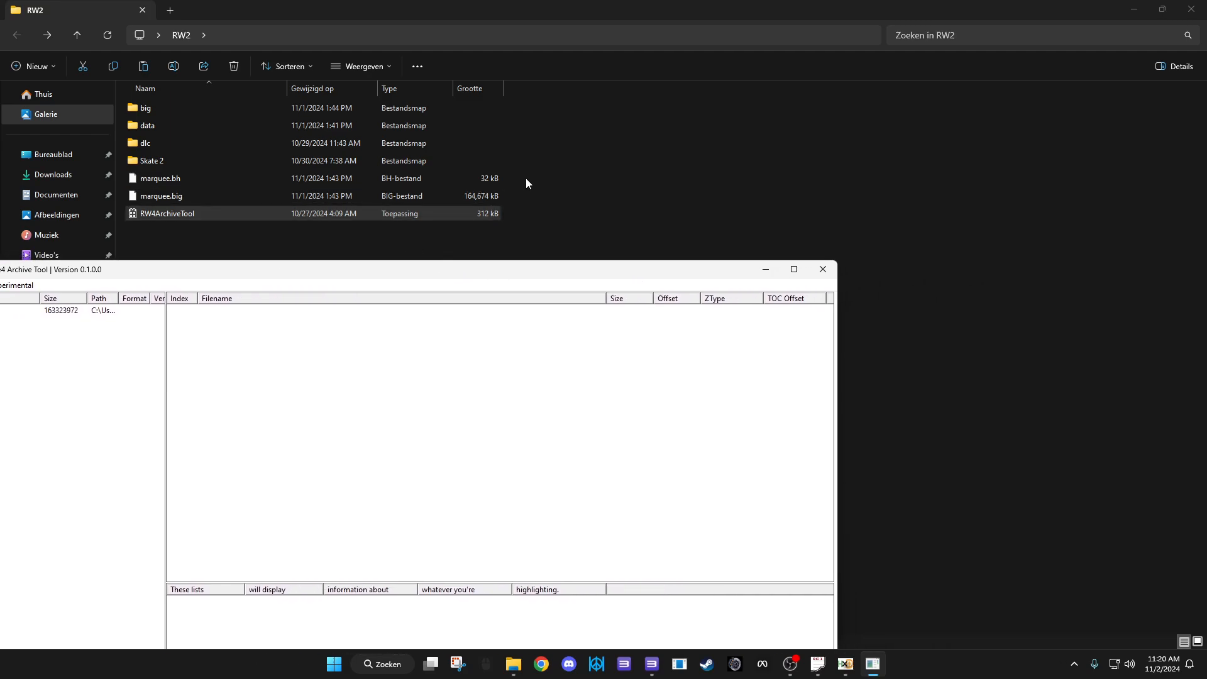
pyautogui.moveTo(526, 179); pyautogui.dragTo(480, 182)
pyautogui.rightClick(480, 182)
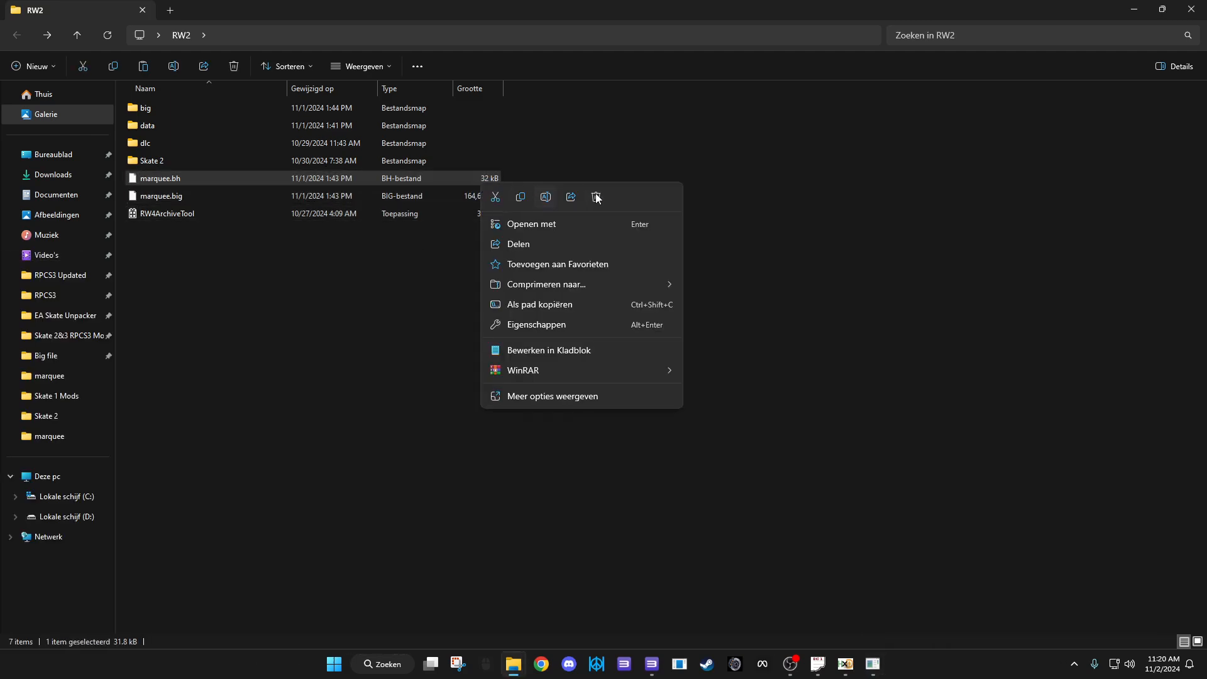
pyautogui.click(596, 197)
pyautogui.rightClick(472, 179)
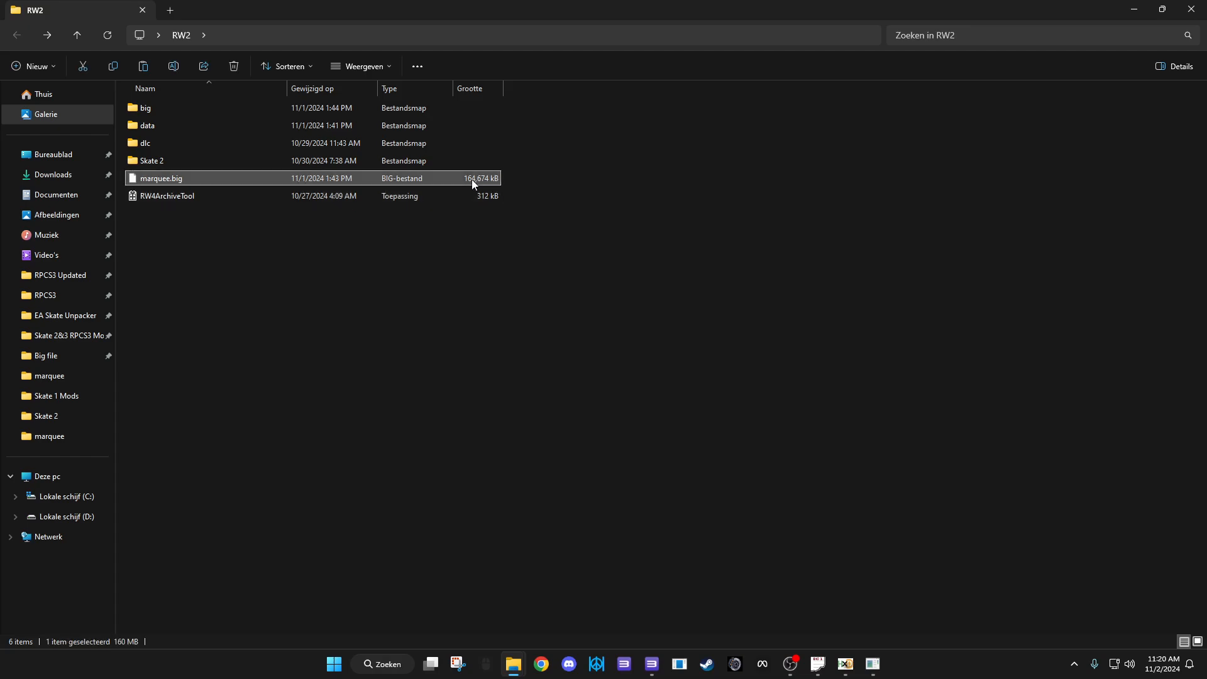
pyautogui.click(560, 189)
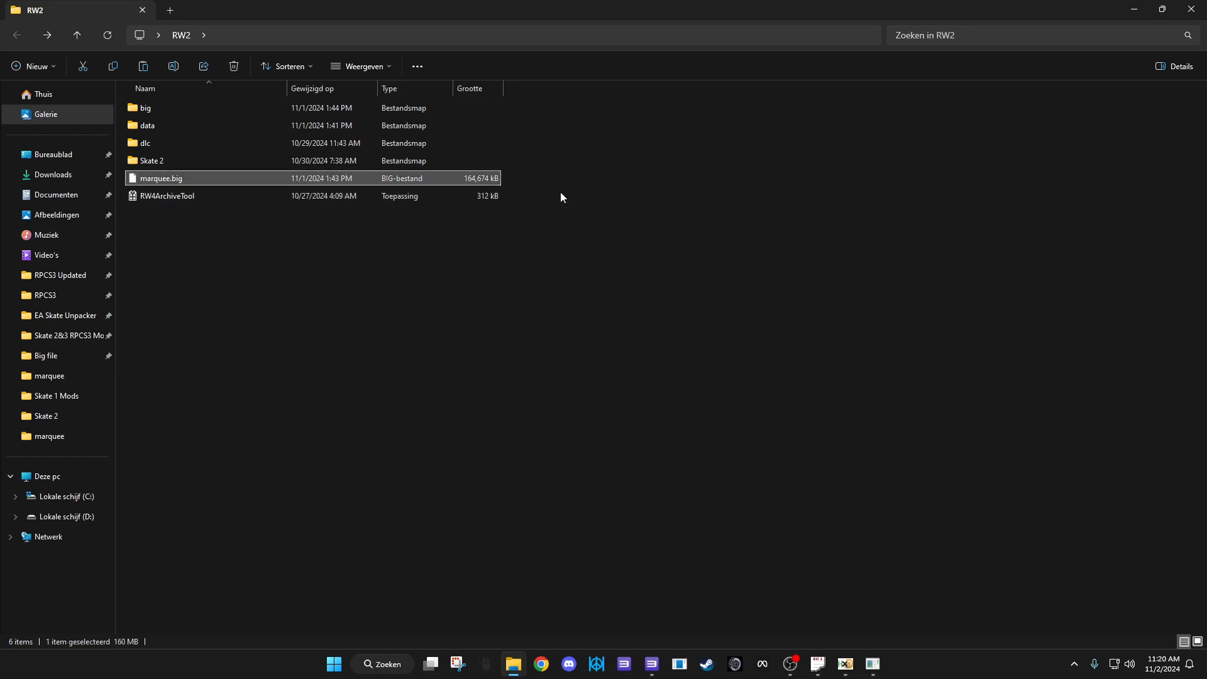
# Copy the original marquee.big from the Skate 2 folder into the RW2 folder
pyautogui.doubleClick(255, 159)
pyautogui.rightClick(205, 127)
pyautogui.click(237, 140)
pyautogui.hotkey('alt', 'Left')
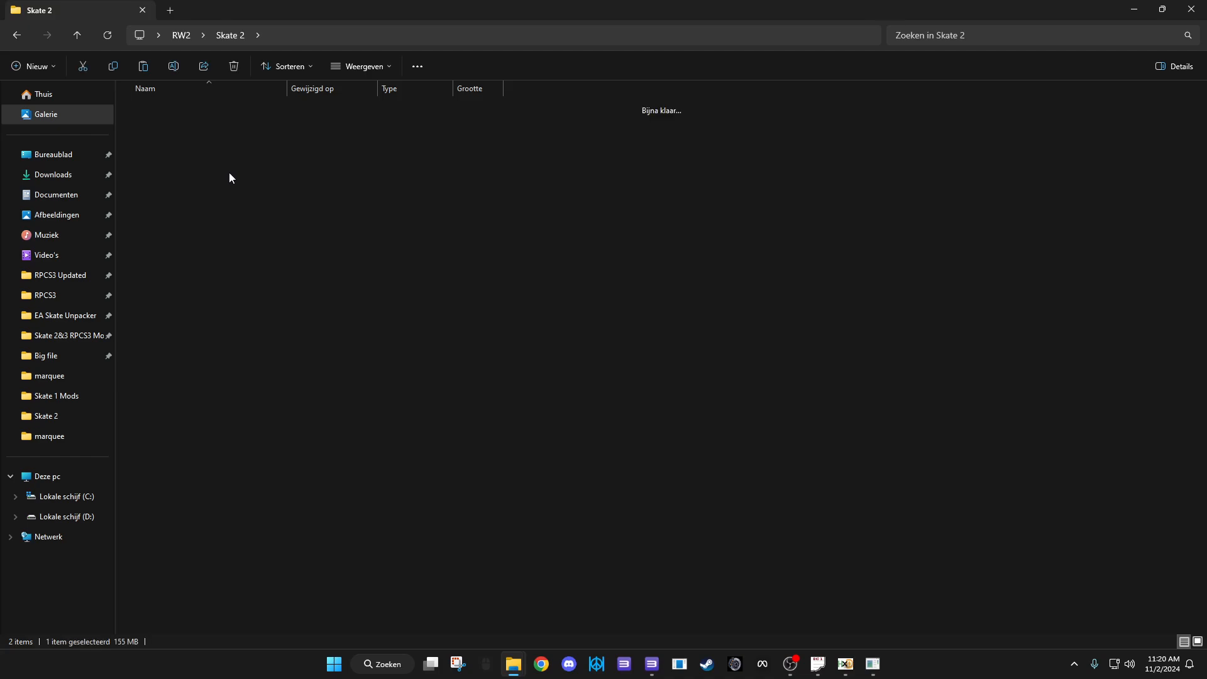
pyautogui.rightClick(216, 226)
pyautogui.click(229, 244)
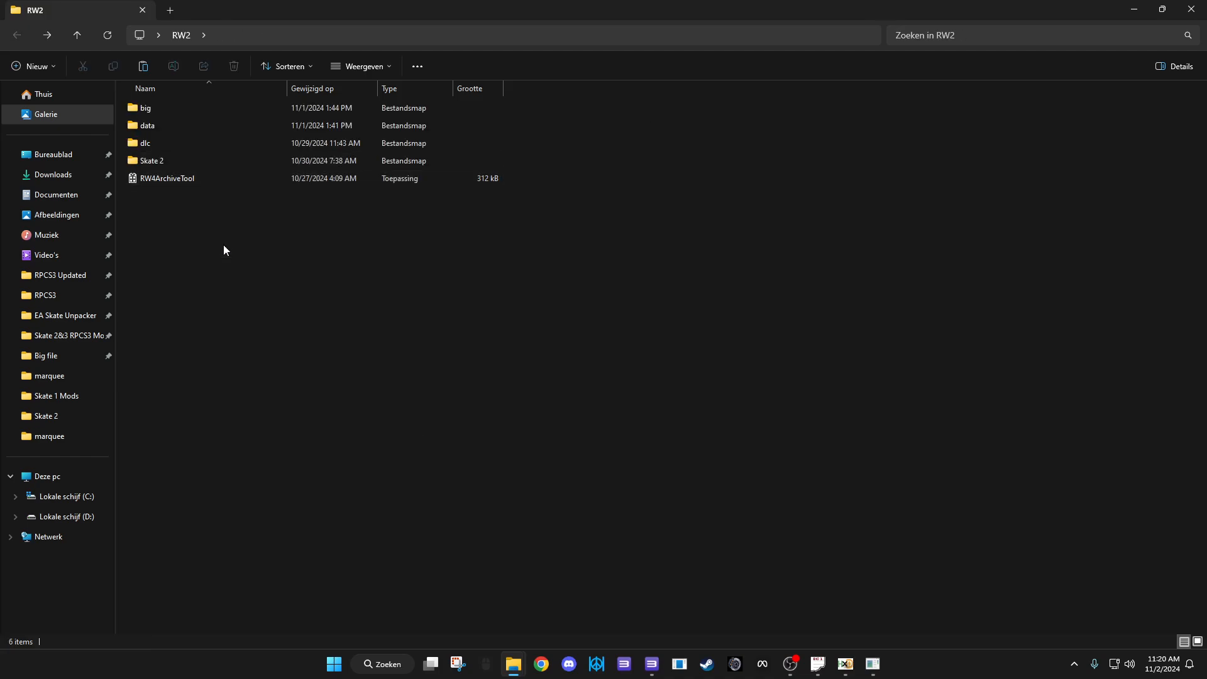
# Bring the RenderWare4 Archive Tool back into full view and load the file list of marquee.big
pyautogui.click(872, 666)
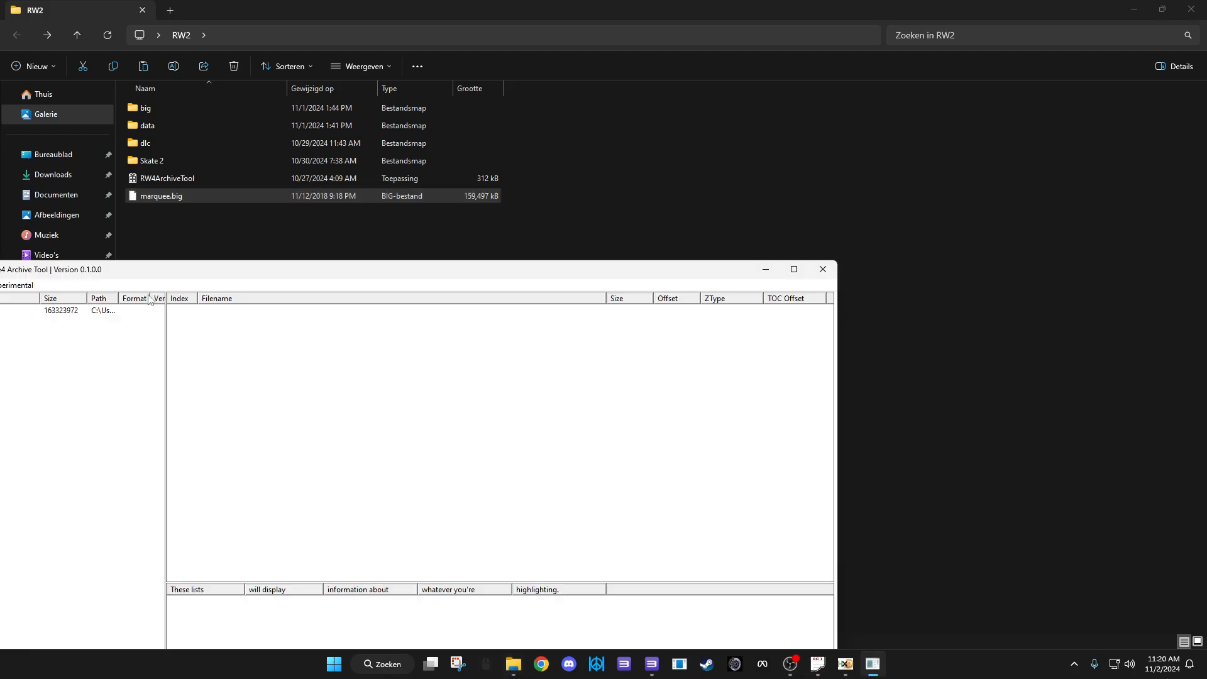
pyautogui.moveTo(222, 282); pyautogui.dragTo(520, 216)
pyautogui.click(284, 250)
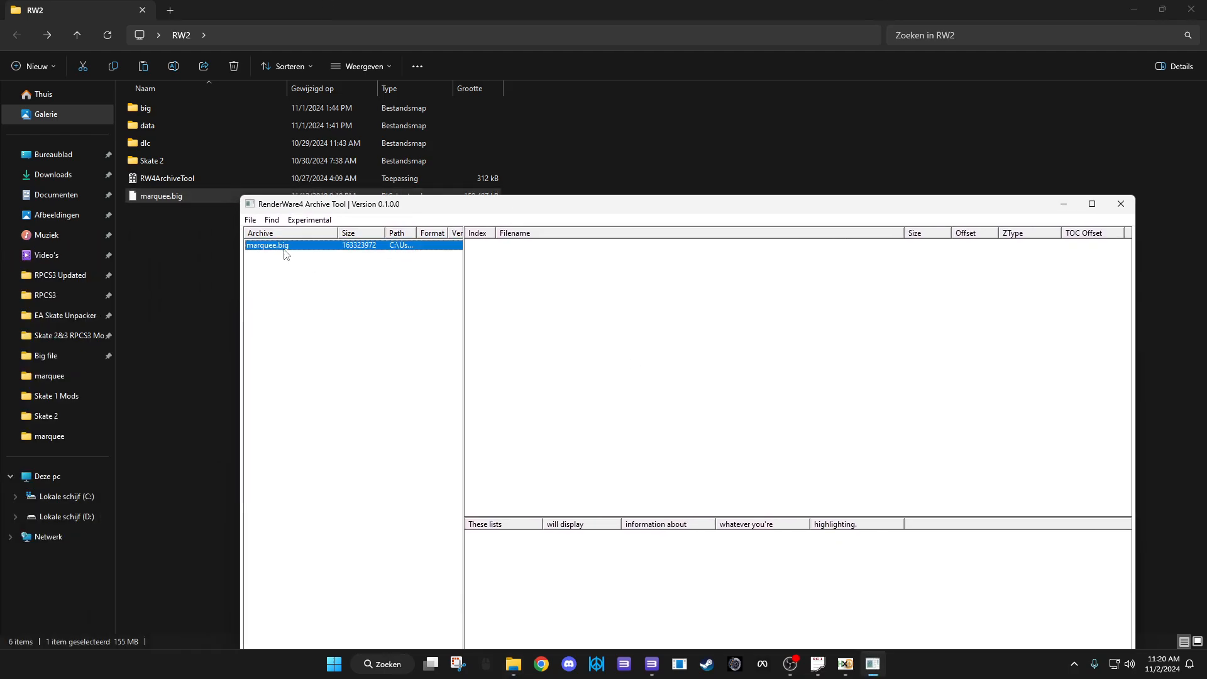
pyautogui.rightClick(299, 244)
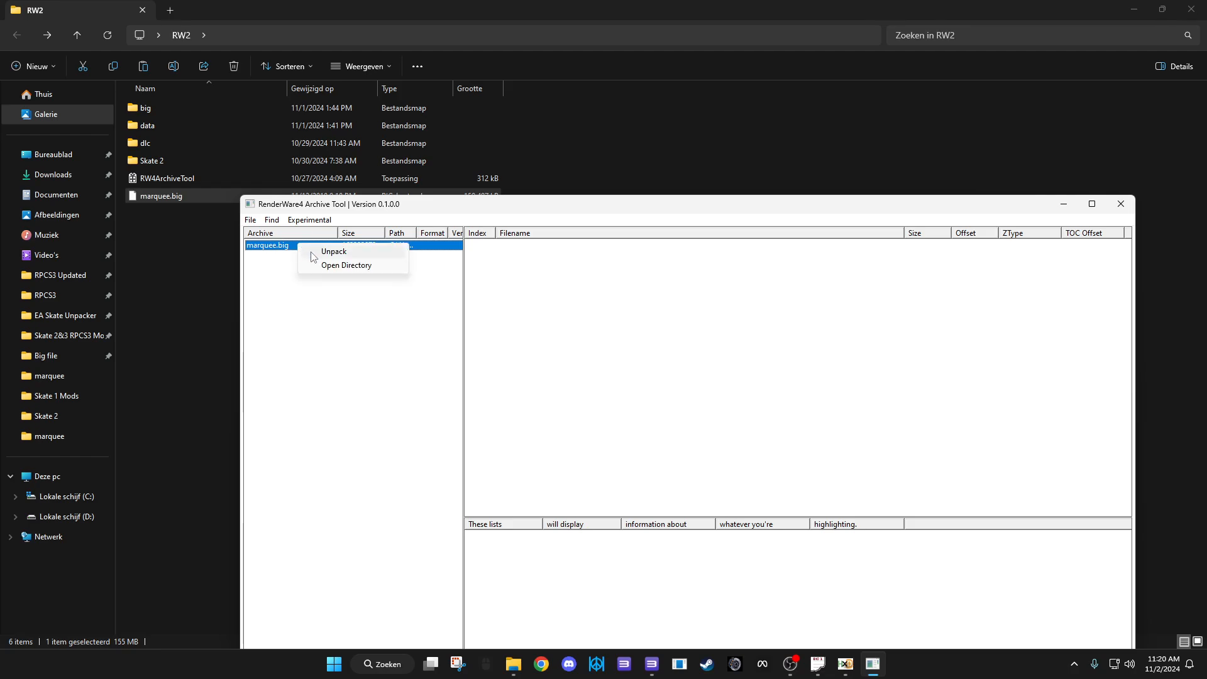
pyautogui.click(281, 254)
pyautogui.doubleClick(293, 252)
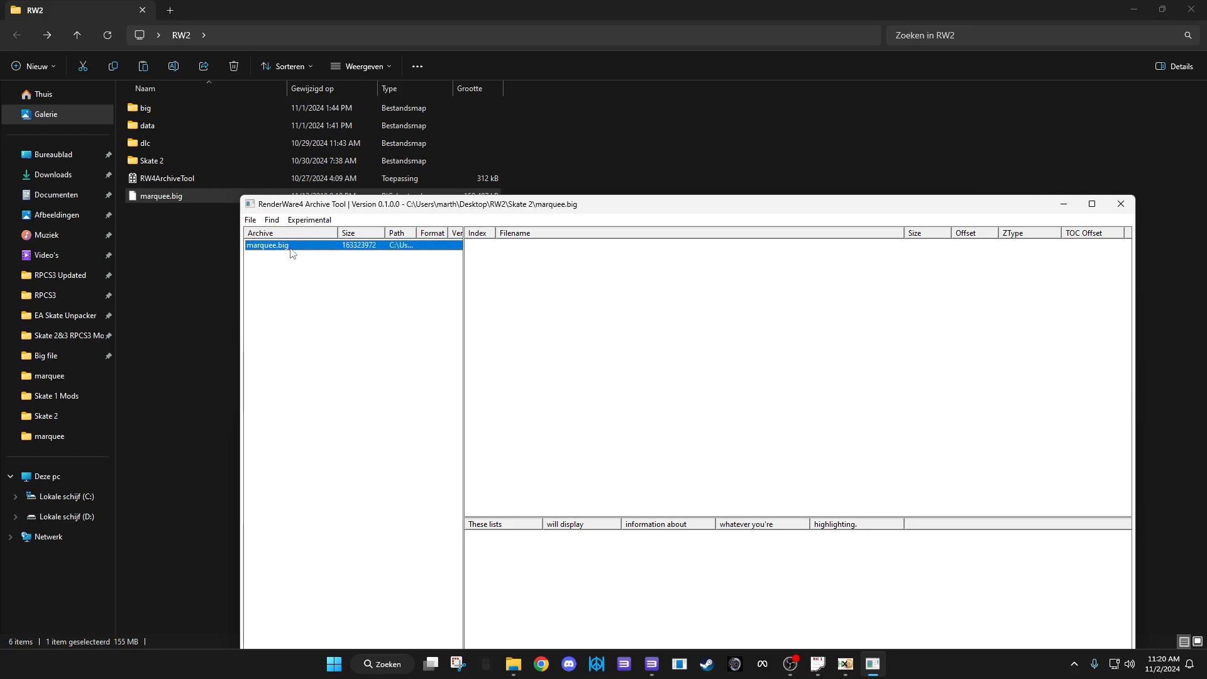
# Start a BIG4/BIGF archive build and set it to build as BIGF
pyautogui.click(312, 221)
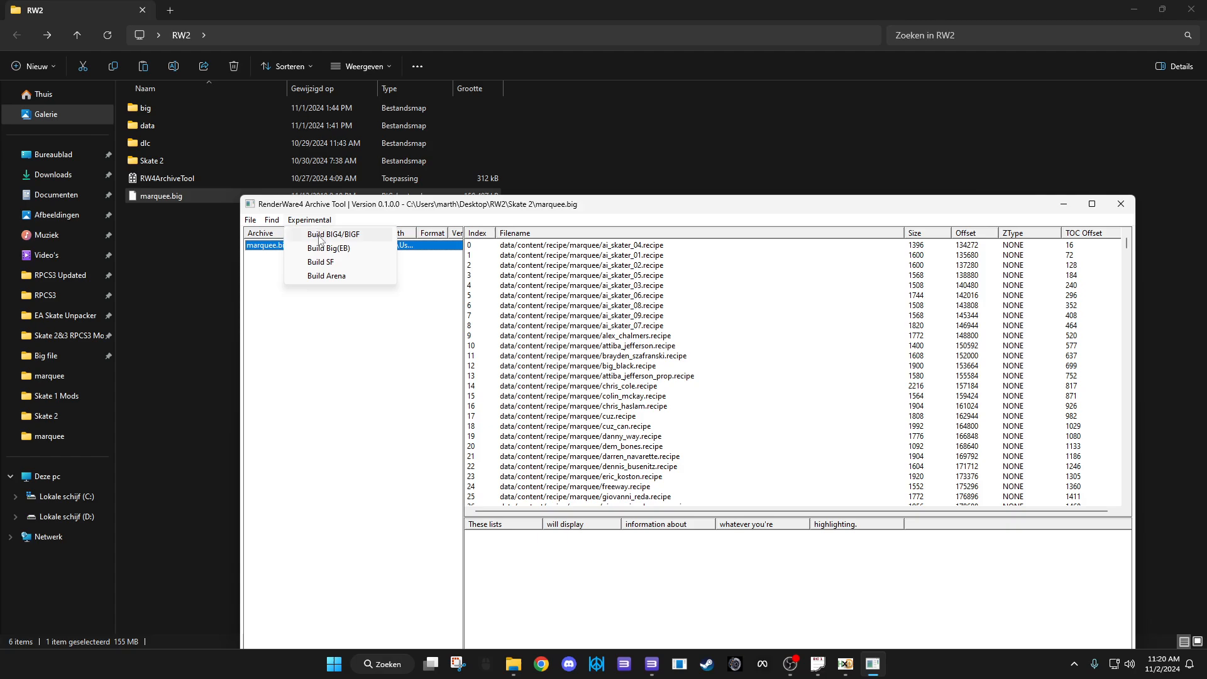
pyautogui.click(320, 239)
pyautogui.click(321, 237)
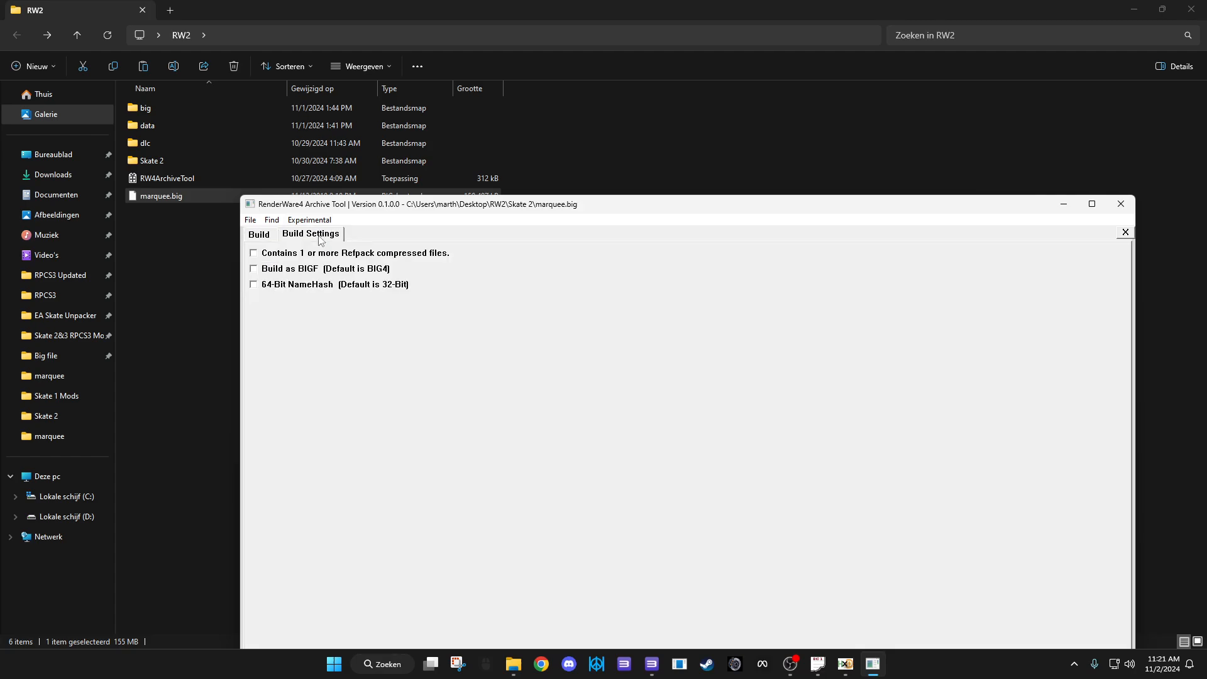
pyautogui.click(305, 273)
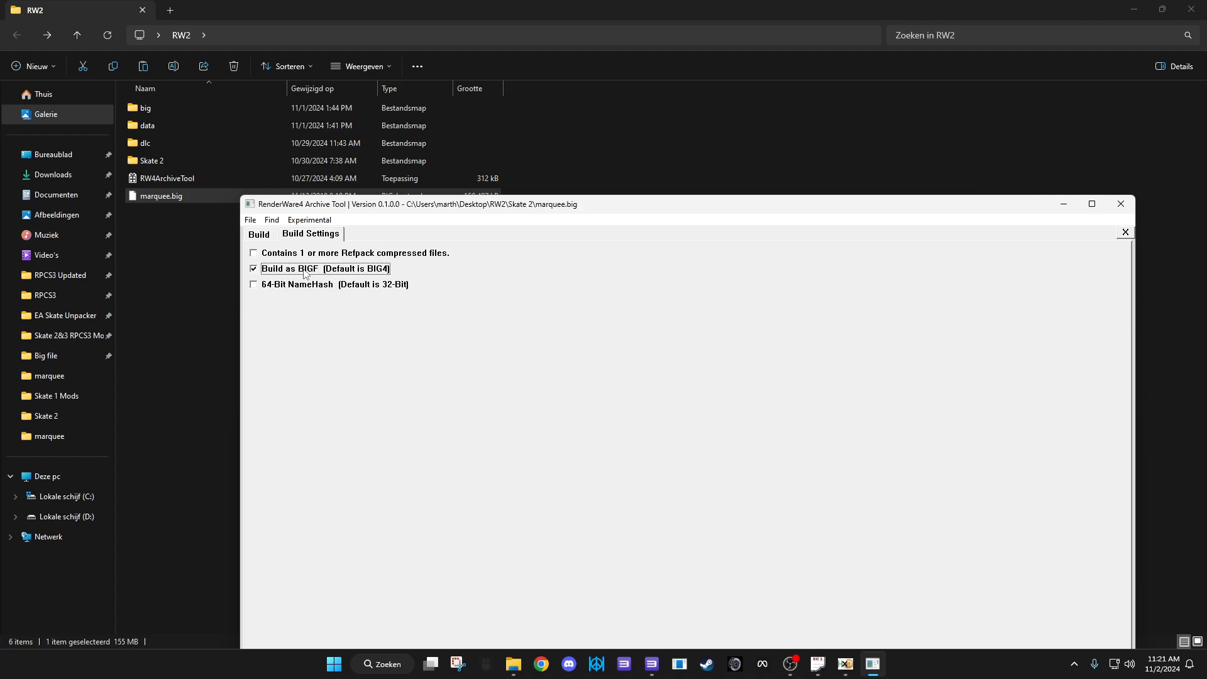
# Load the data folder from RW2 into the archive build list
pyautogui.click(261, 235)
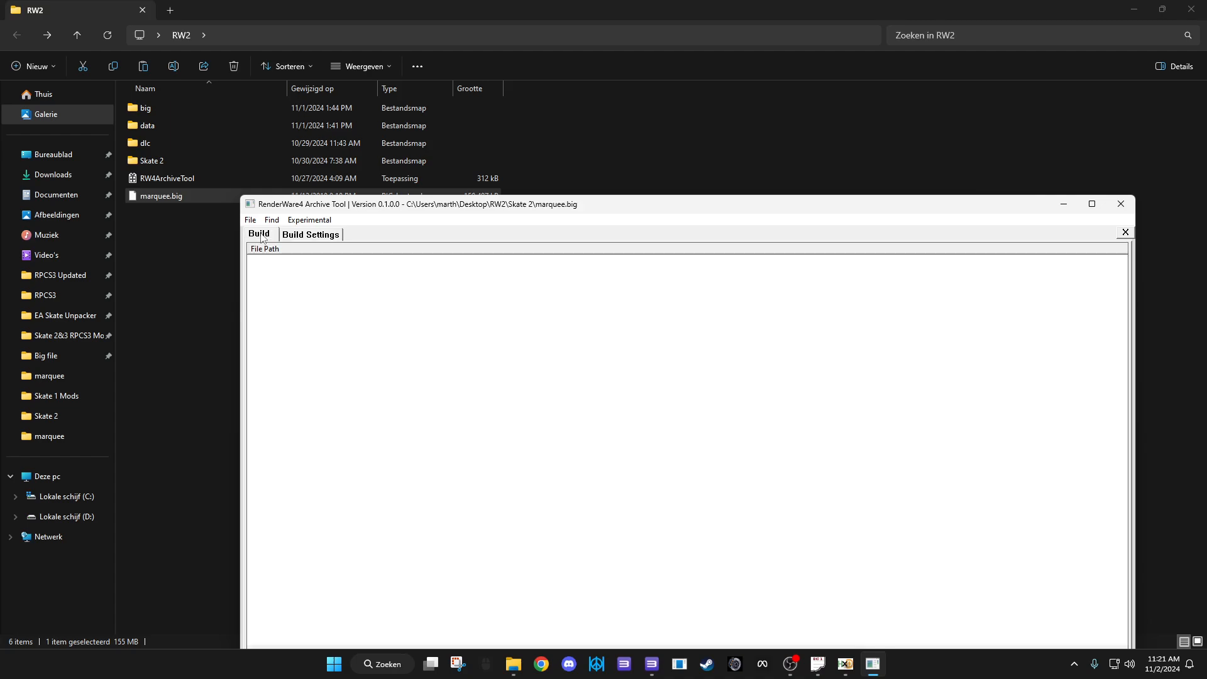
pyautogui.rightClick(308, 288)
pyautogui.click(322, 295)
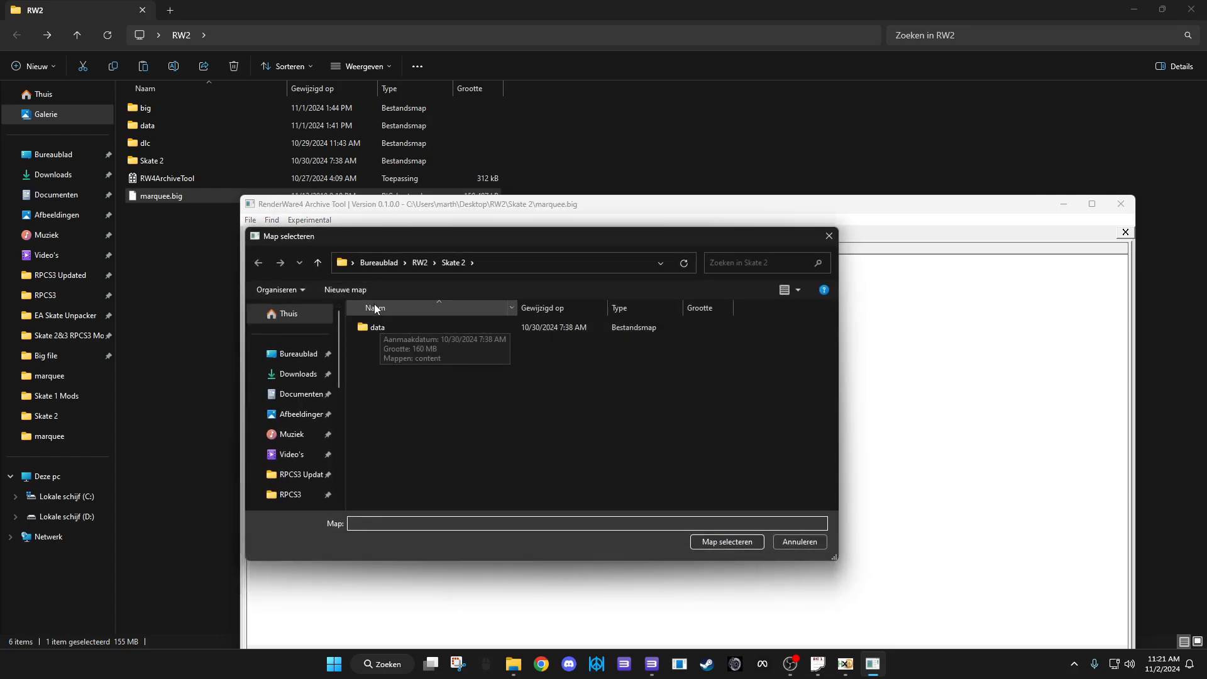
pyautogui.click(418, 263)
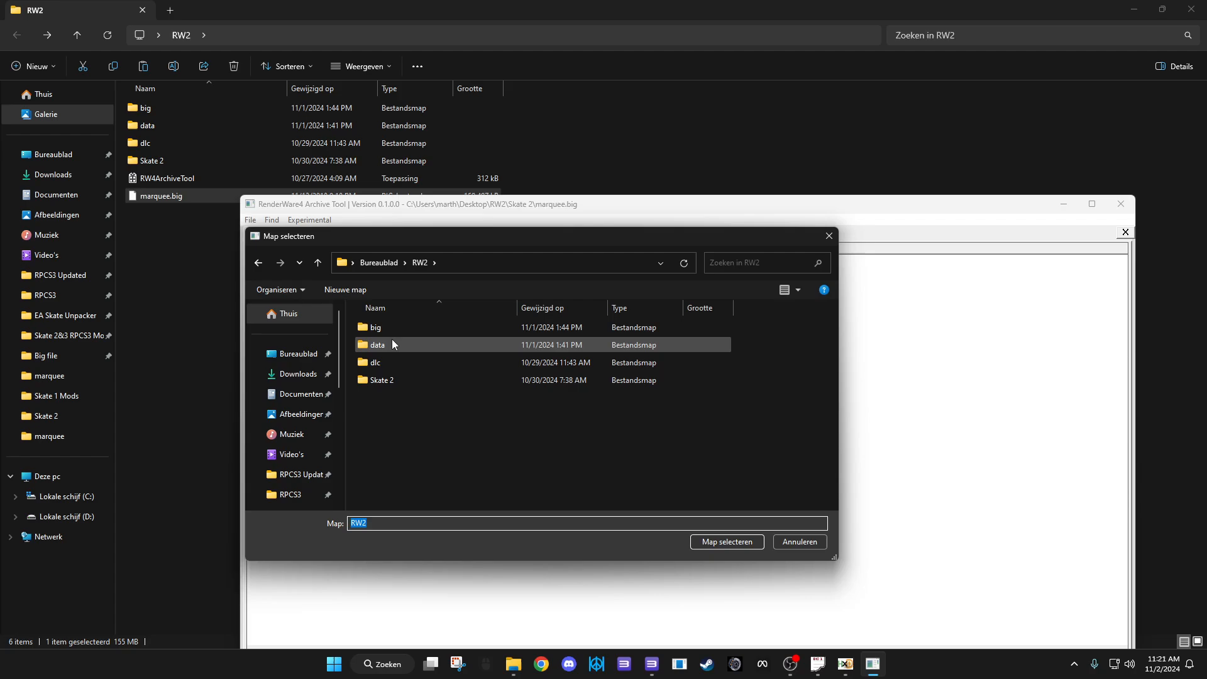
pyautogui.click(391, 343)
pyautogui.click(742, 544)
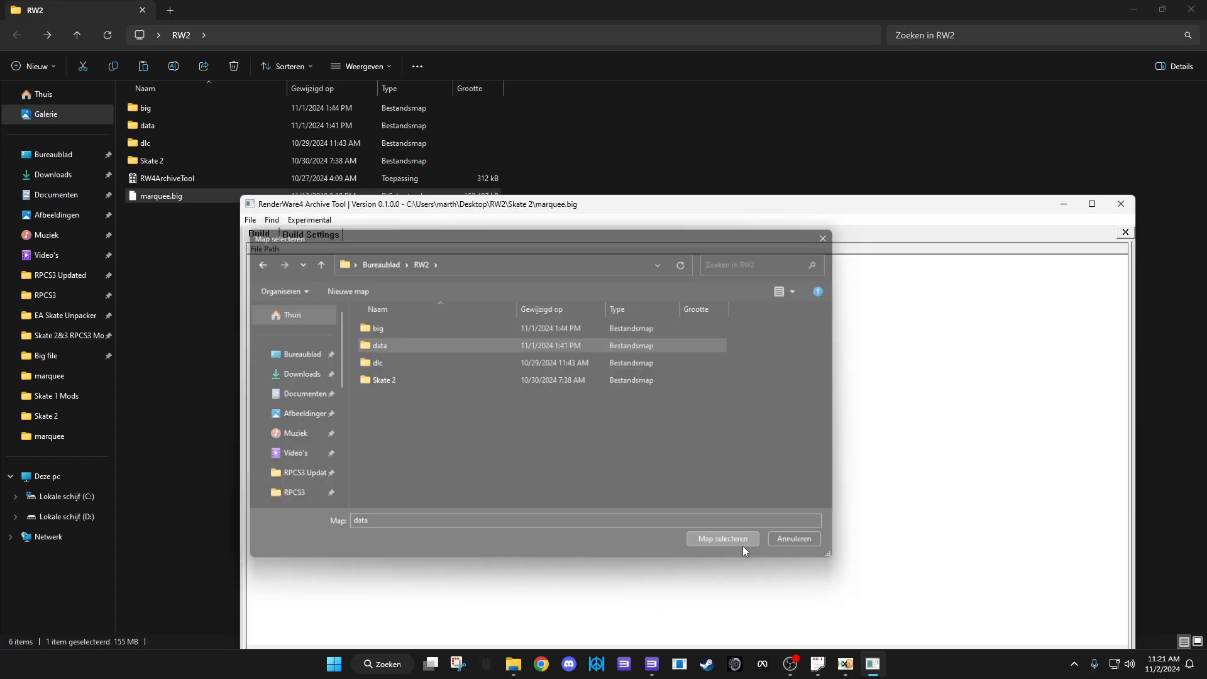
# Build the archive from the loaded data files, overwriting marquee.big in the RW2 folder
pyautogui.rightClick(520, 412)
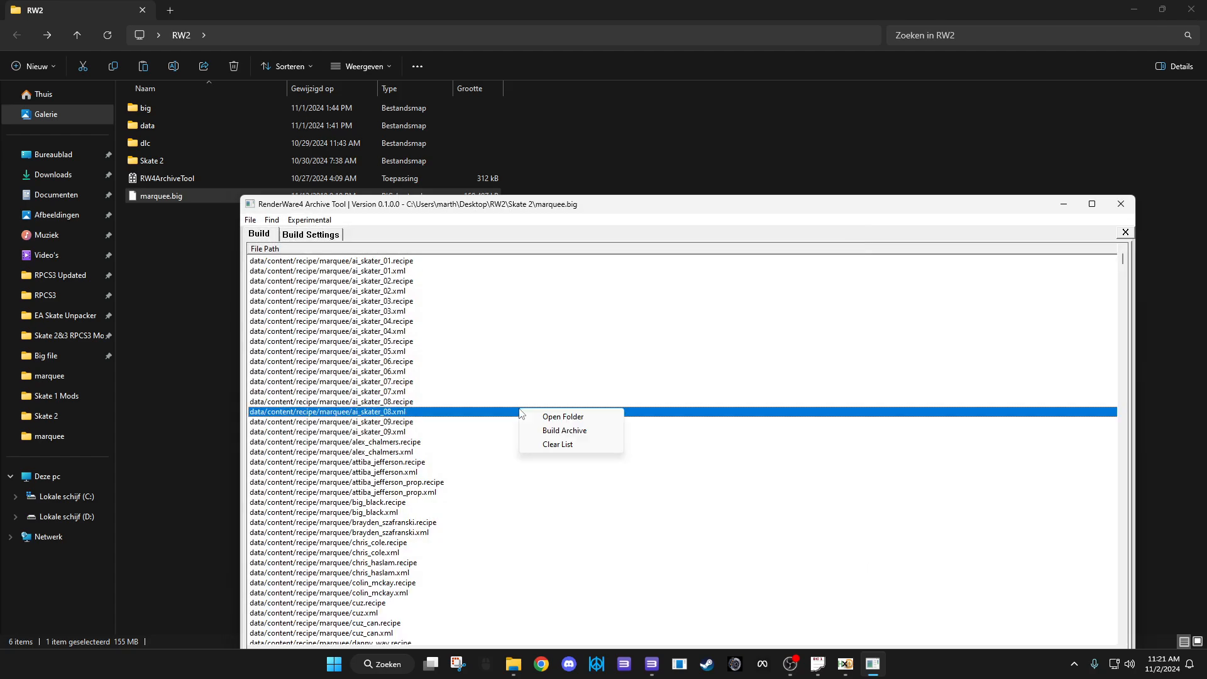
pyautogui.click(562, 433)
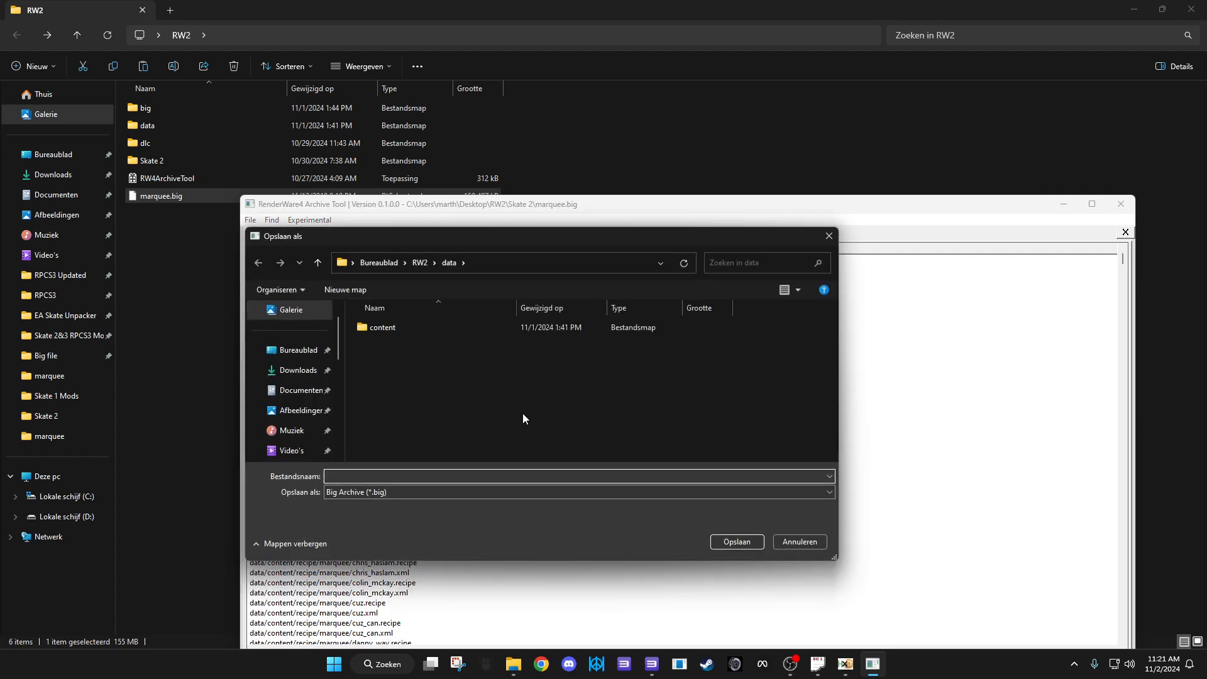
pyautogui.click(420, 262)
pyautogui.click(412, 398)
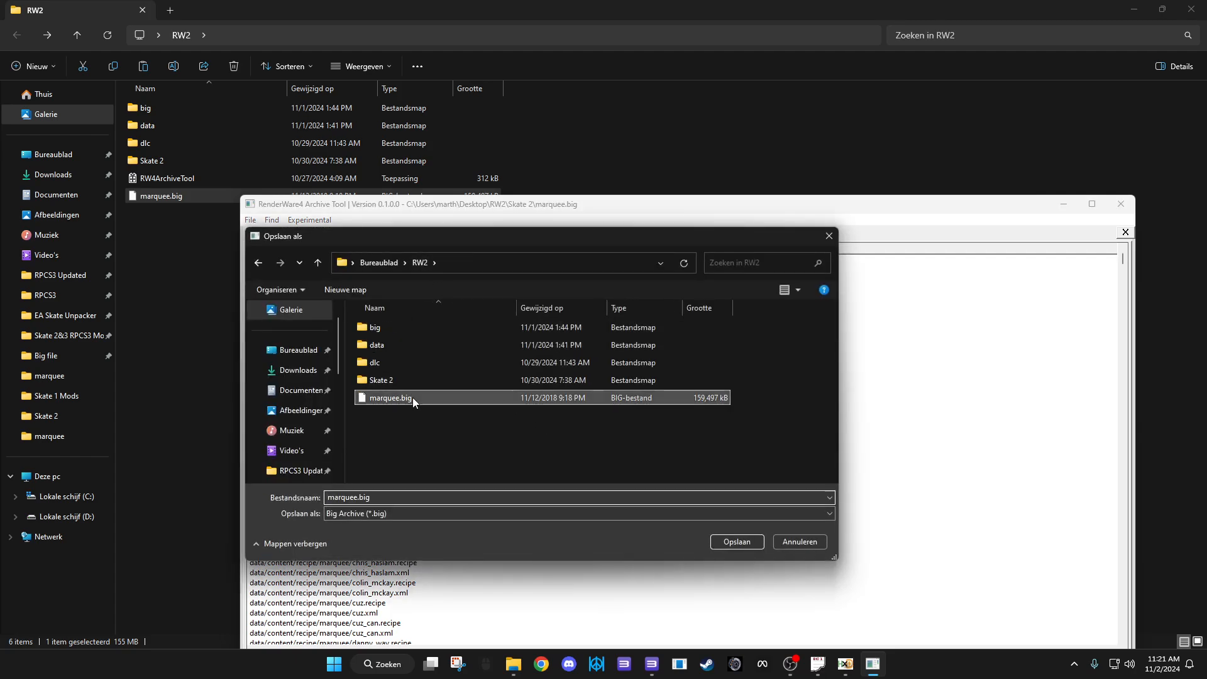
pyautogui.click(727, 542)
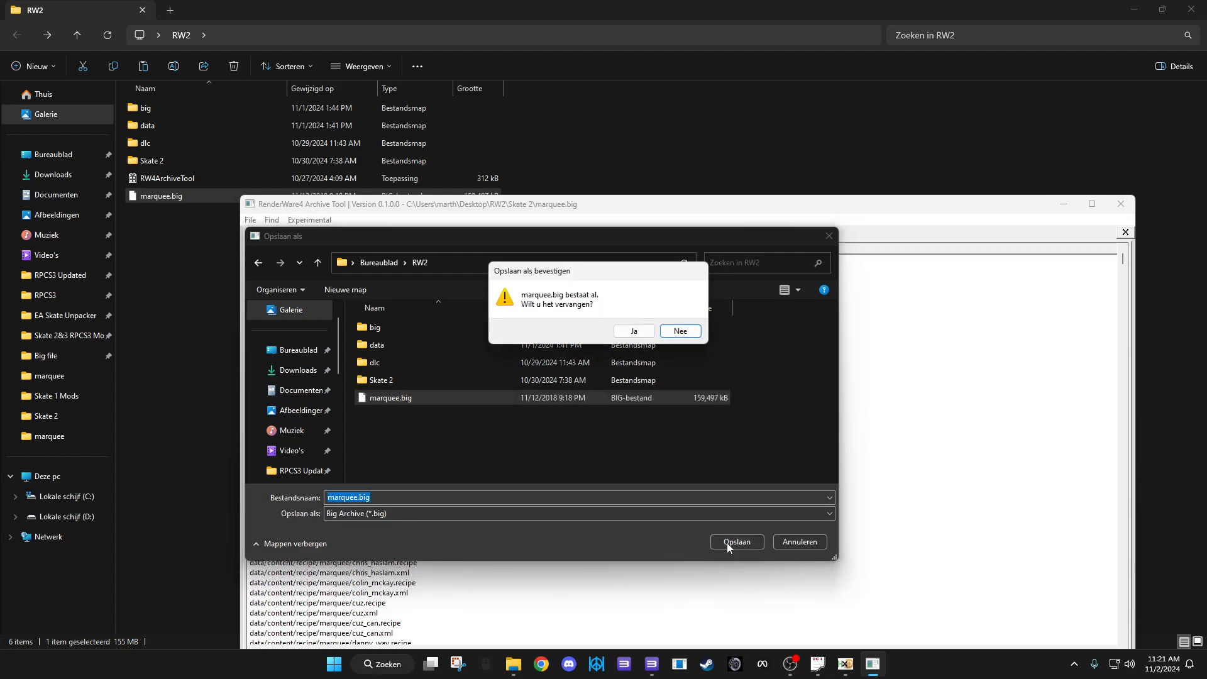
pyautogui.click(642, 333)
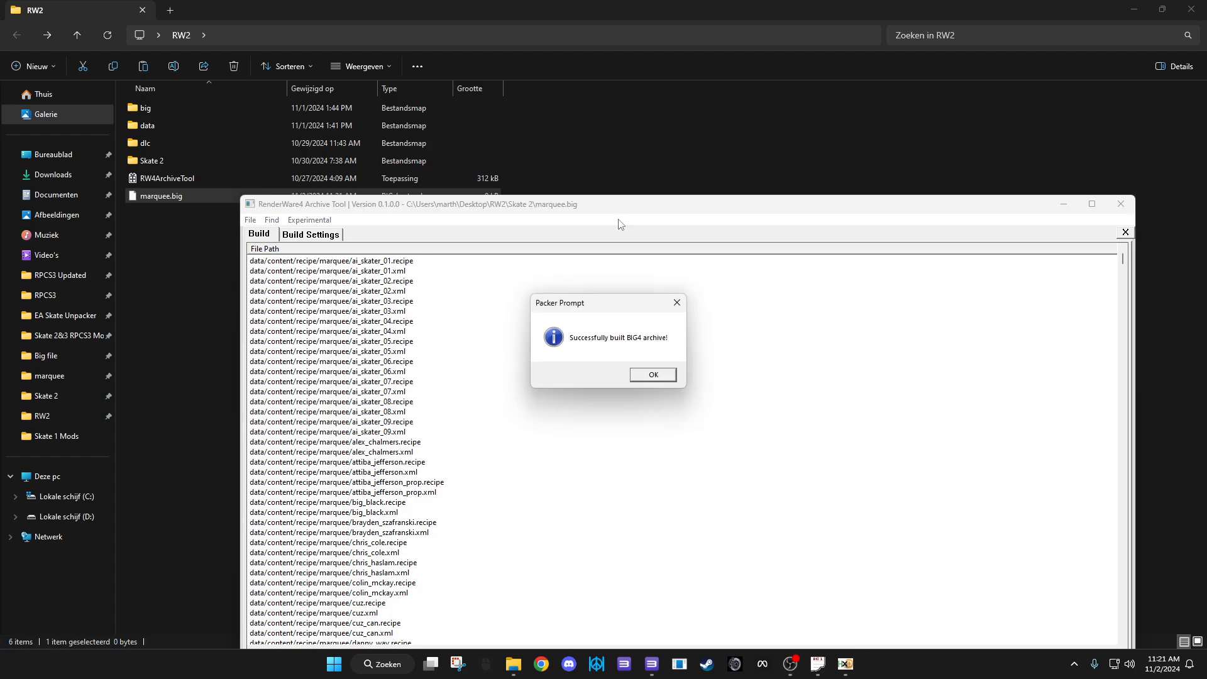
pyautogui.click(652, 372)
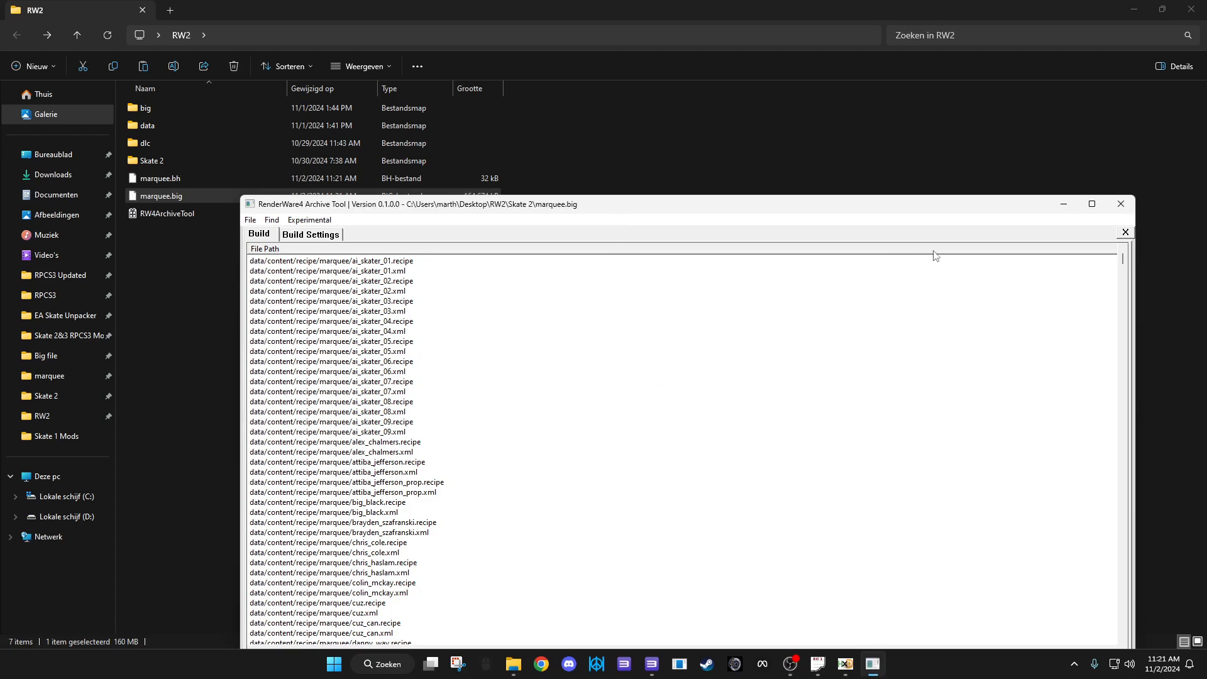
# Close the archive tool and copy the rebuilt marquee.bh and marquee.big from the RW2 folder
pyautogui.click(1120, 203)
pyautogui.moveTo(512, 178); pyautogui.dragTo(471, 192)
pyautogui.rightClick(471, 193)
pyautogui.click(509, 209)
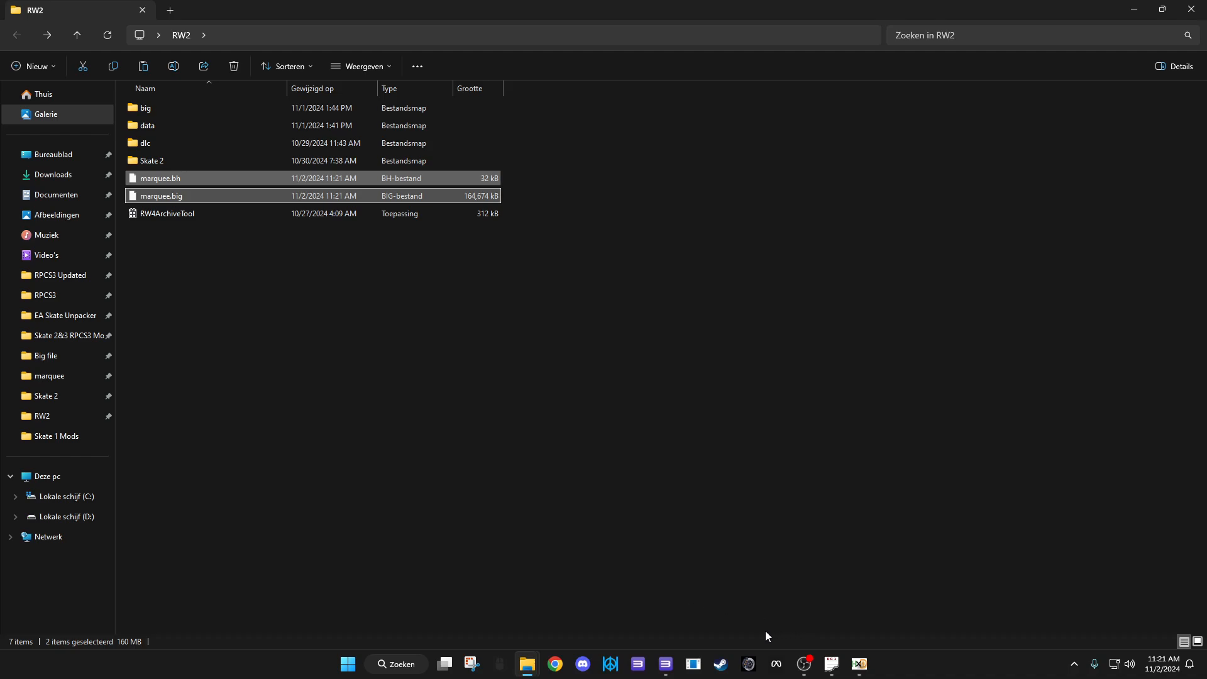
# Switch to RPCS3 and open Skate 2's disc game folder at USRDIR/data/content
pyautogui.click(658, 668)
pyautogui.rightClick(130, 241)
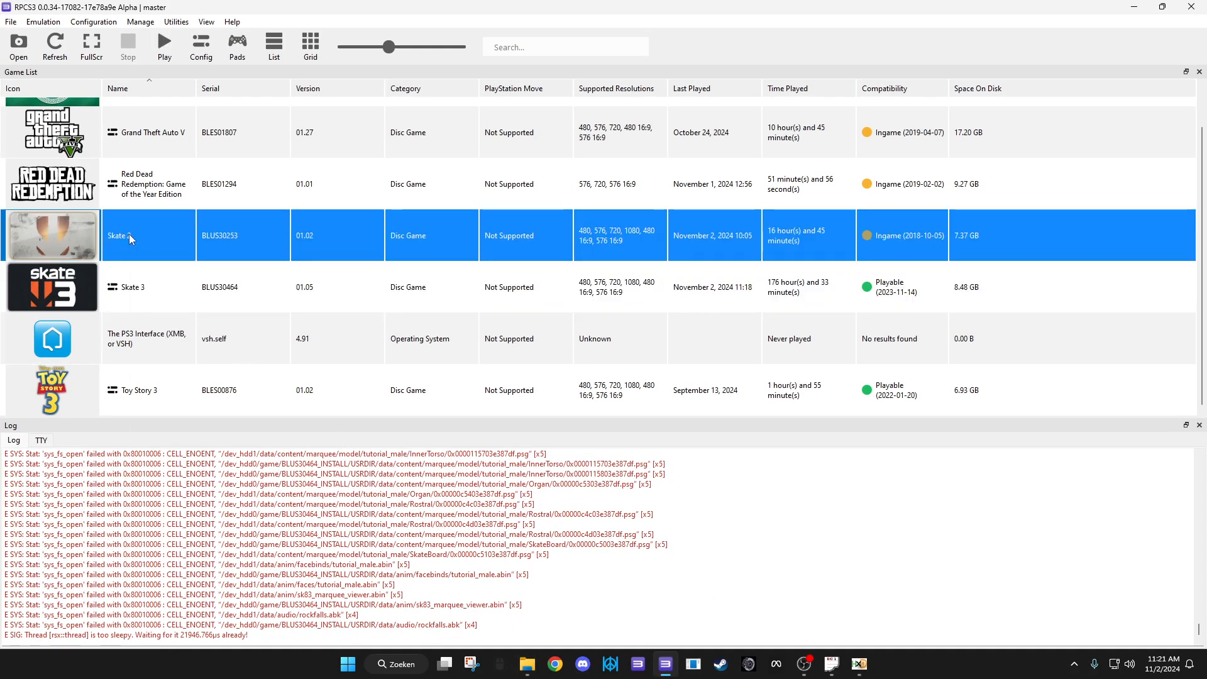
pyautogui.moveTo(210, 421)
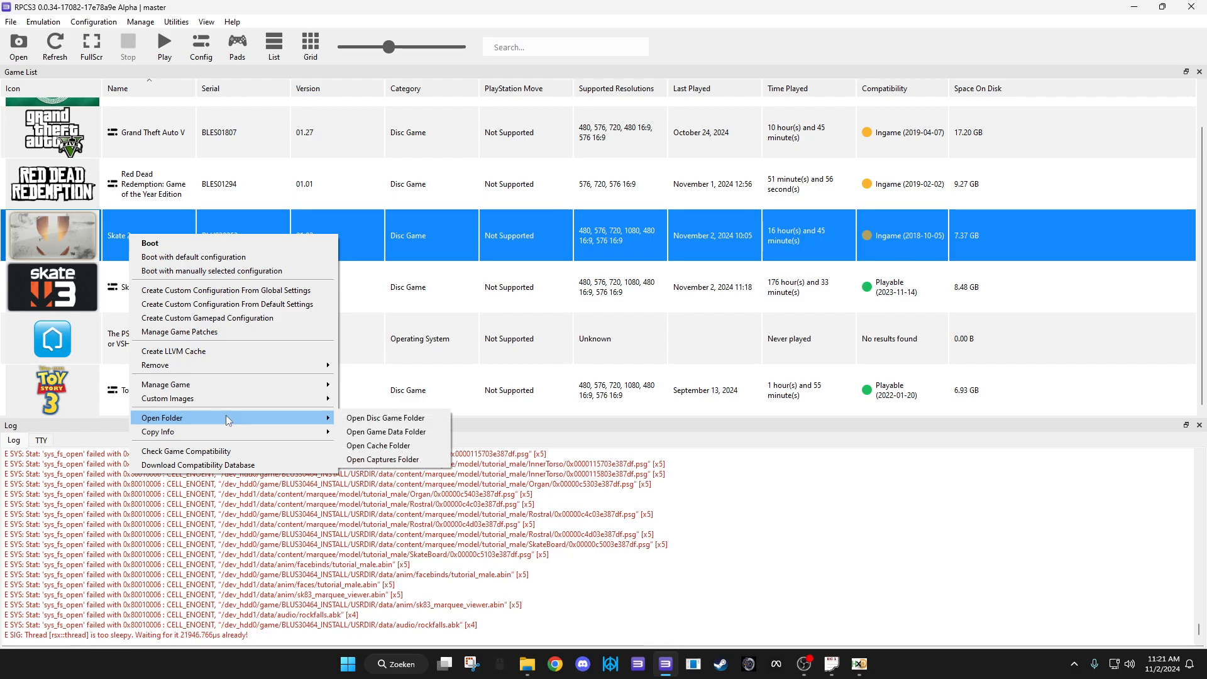
pyautogui.click(358, 420)
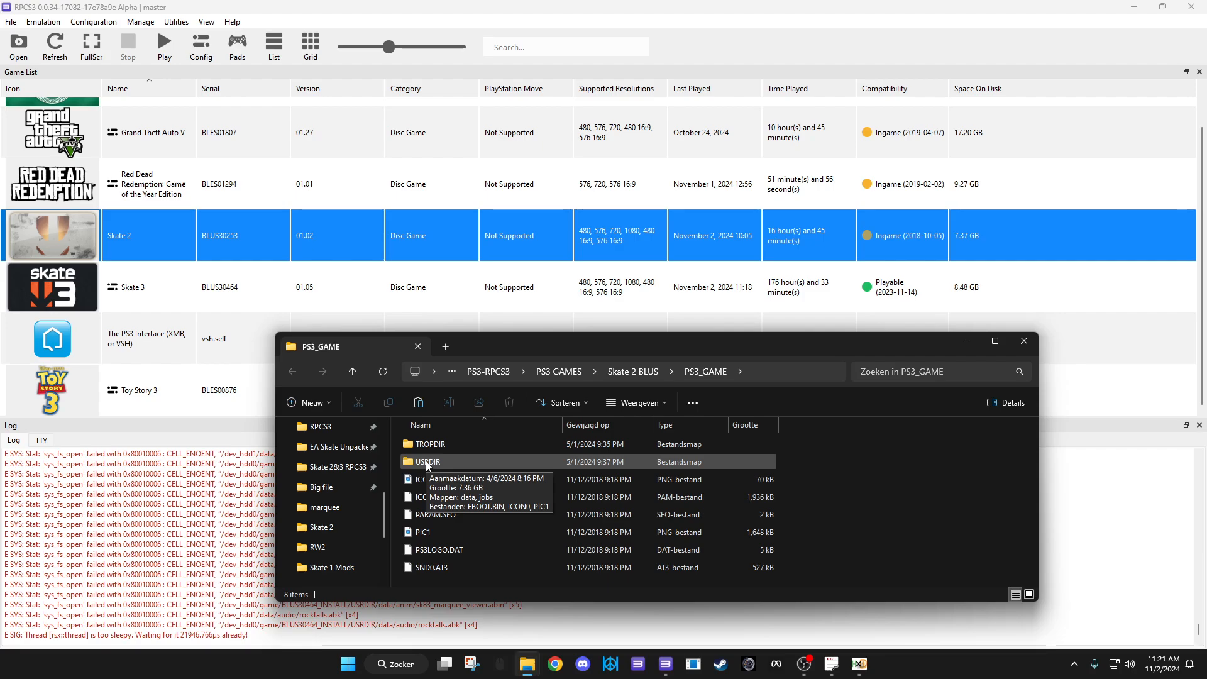
pyautogui.doubleClick(427, 463)
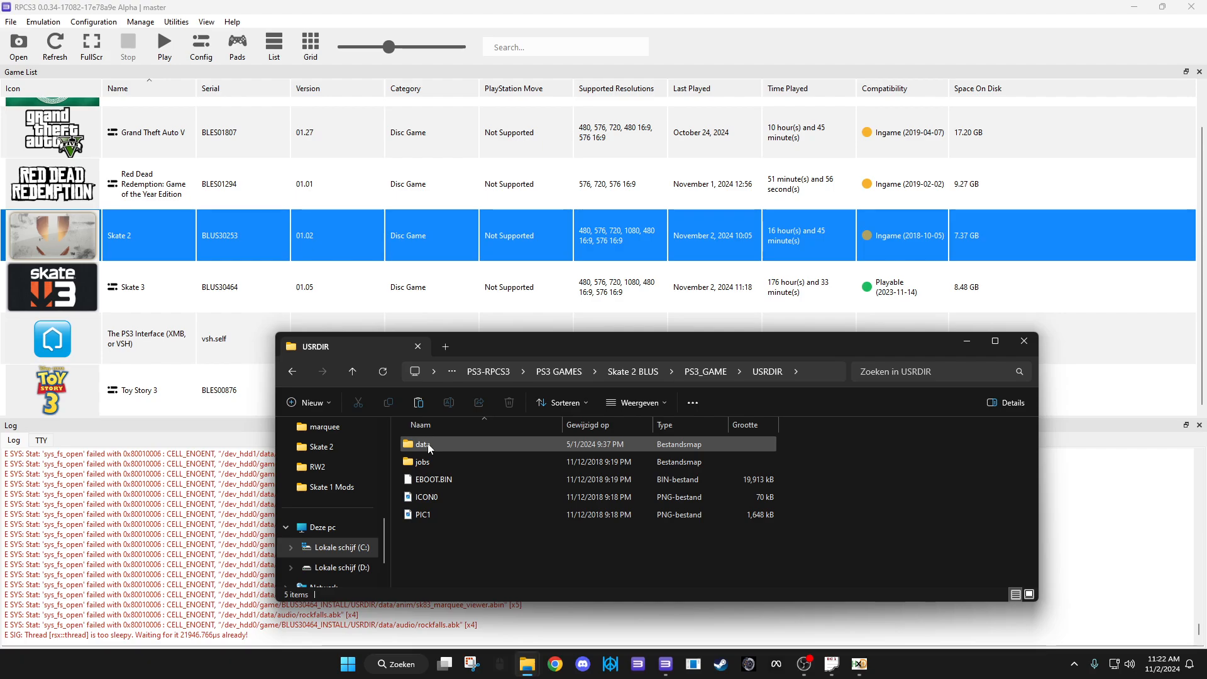
pyautogui.doubleClick(427, 444)
pyautogui.doubleClick(443, 496)
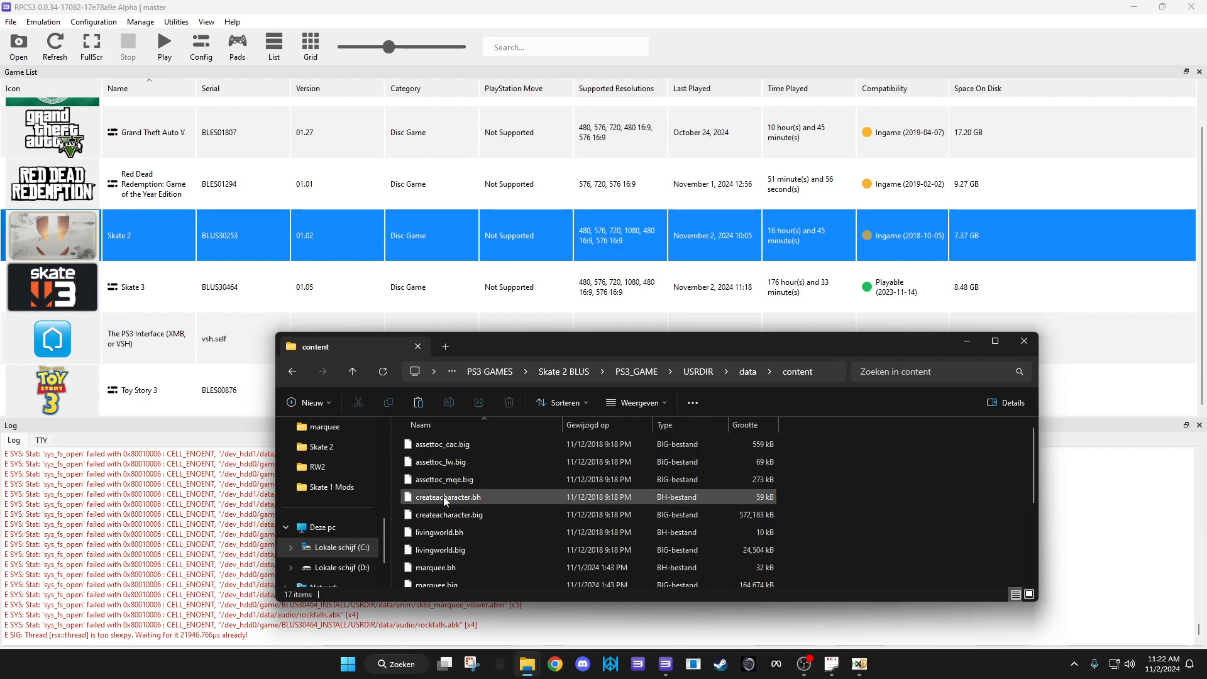
# Paste the copied marquee files into the disc content folder, replacing the existing ones, and close the folder window
pyautogui.scroll(-3, 444, 496)
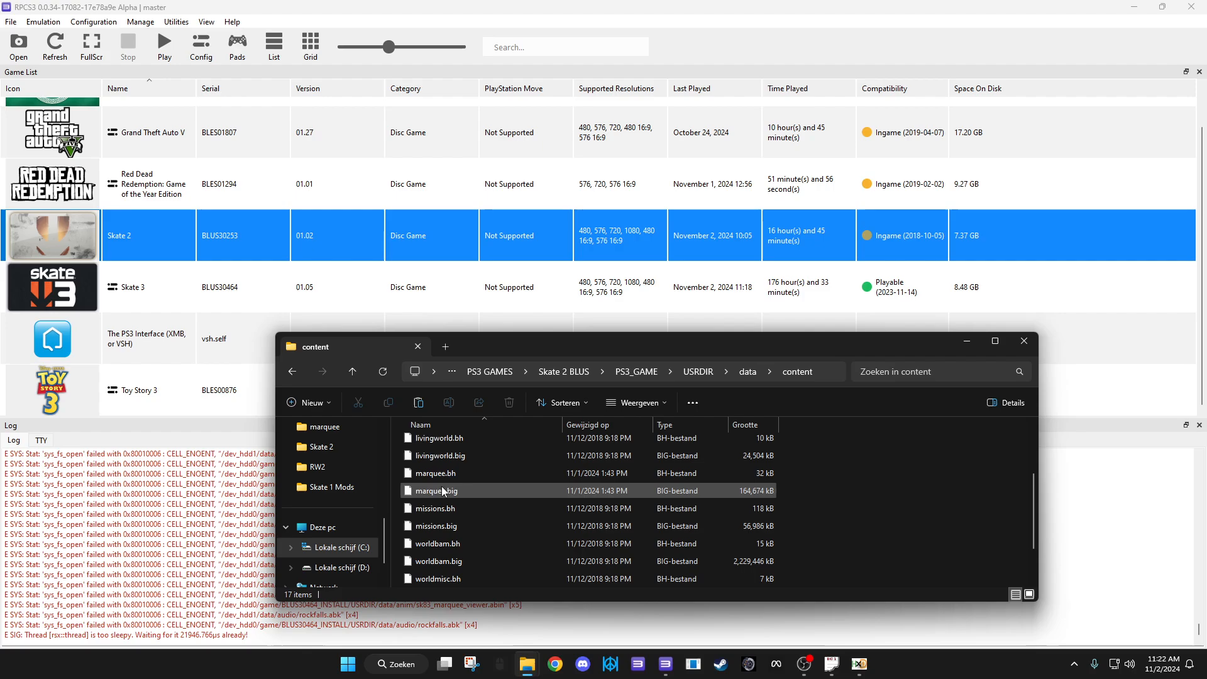
pyautogui.click(437, 477)
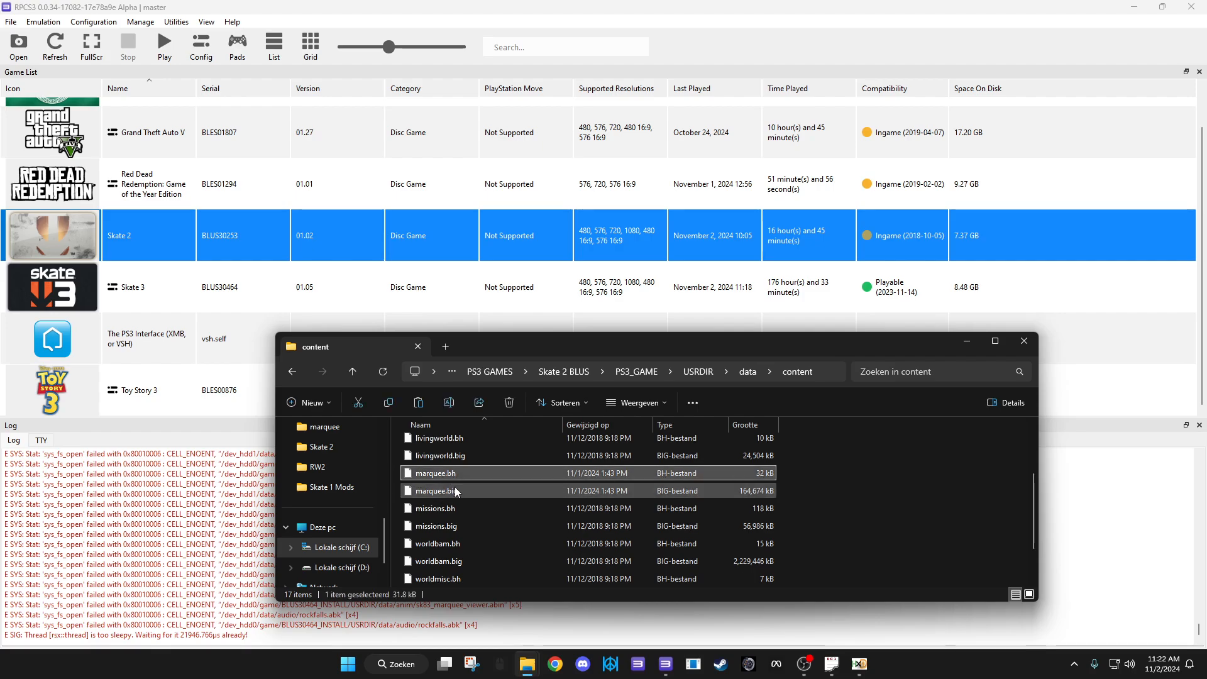
pyautogui.click(791, 481)
pyautogui.rightClick(791, 482)
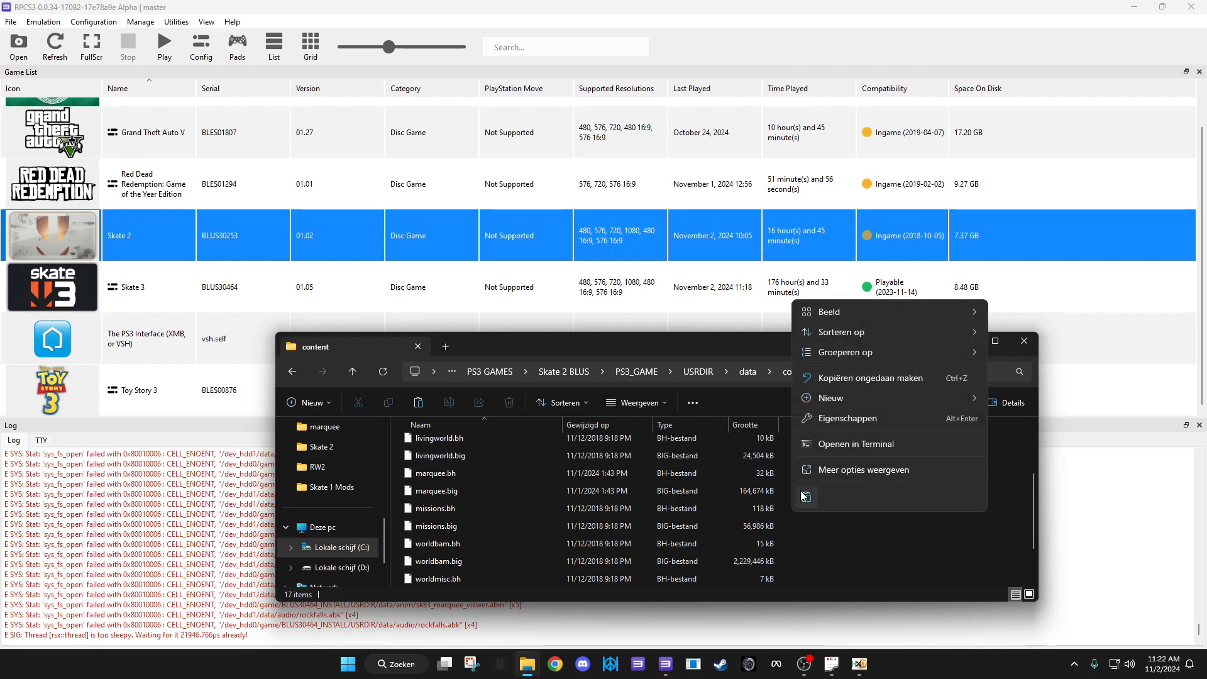
pyautogui.click(802, 496)
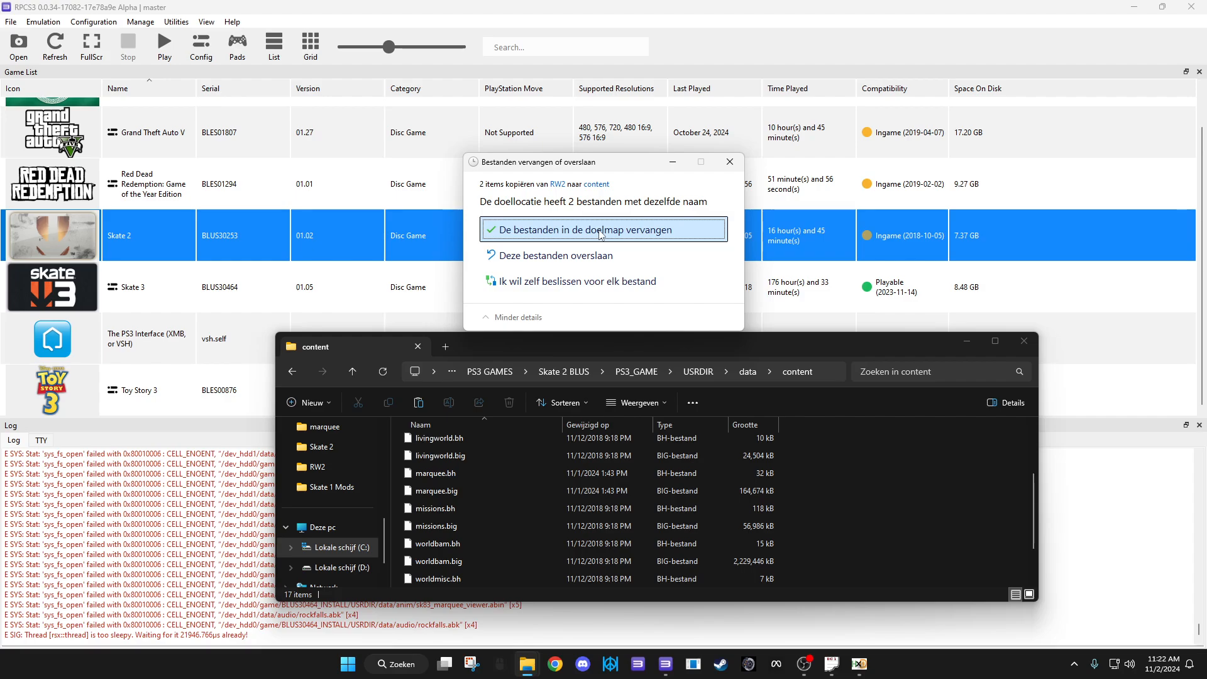
pyautogui.click(601, 232)
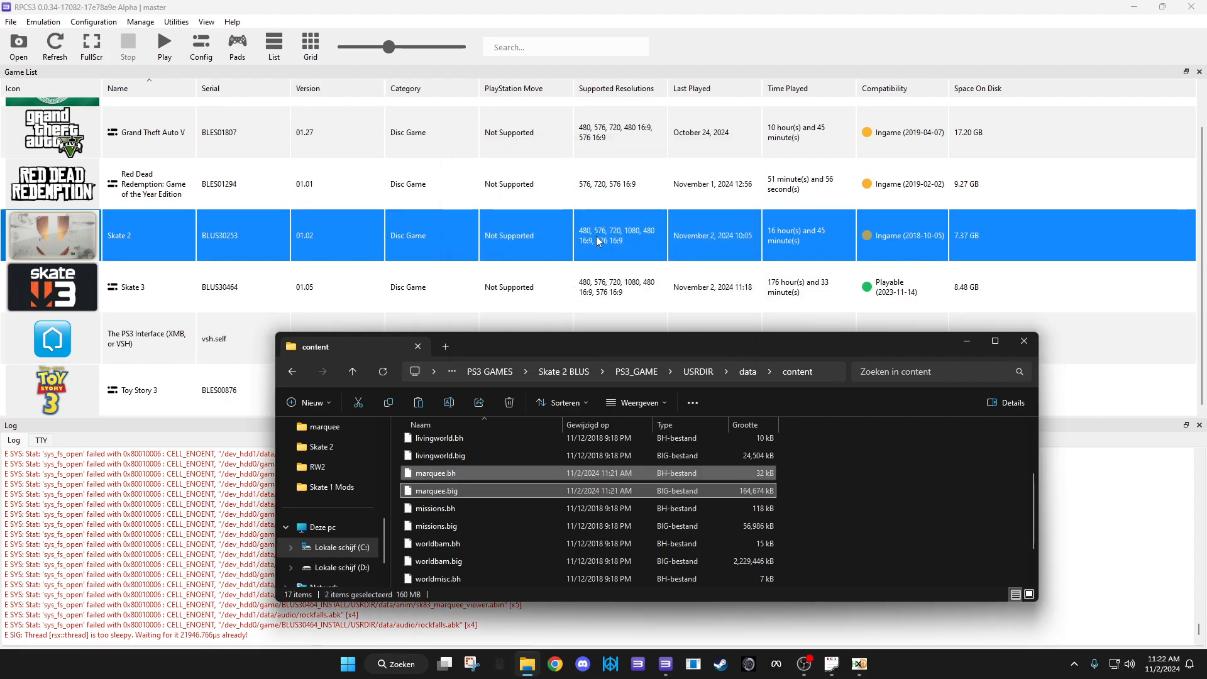
pyautogui.click(1030, 345)
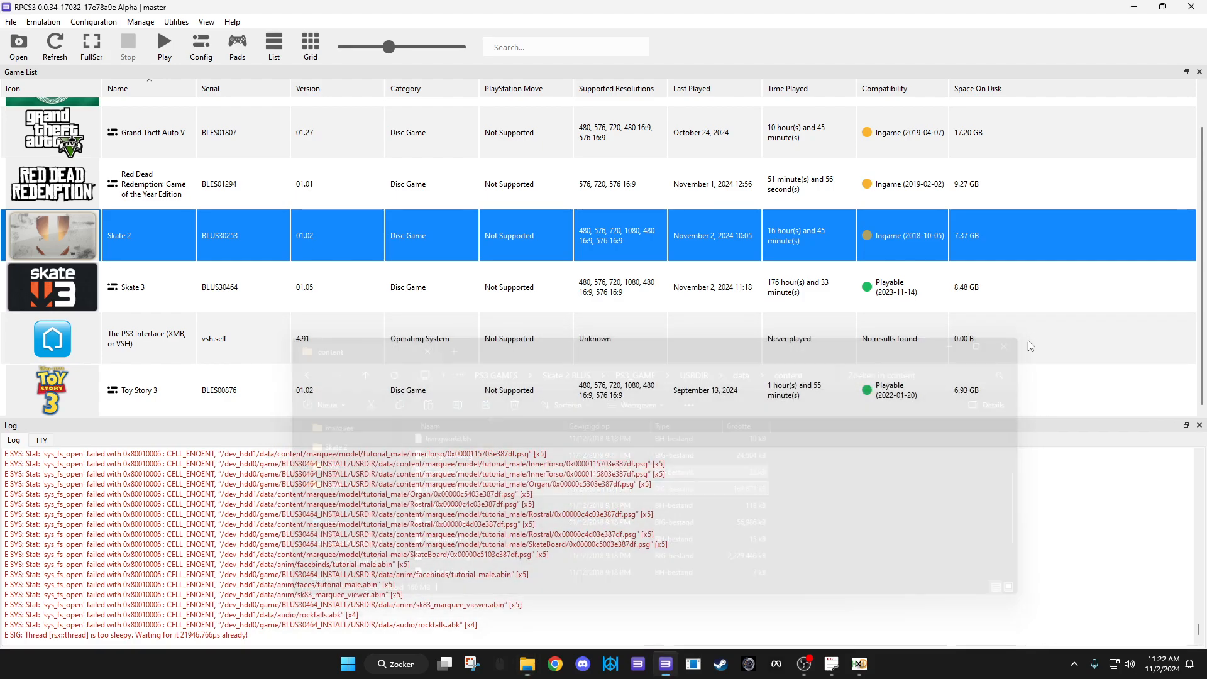
# Open Skate 2's game data folder from RPCS3 and go to USRDIR/data/content in BLUS30253
pyautogui.rightClick(345, 237)
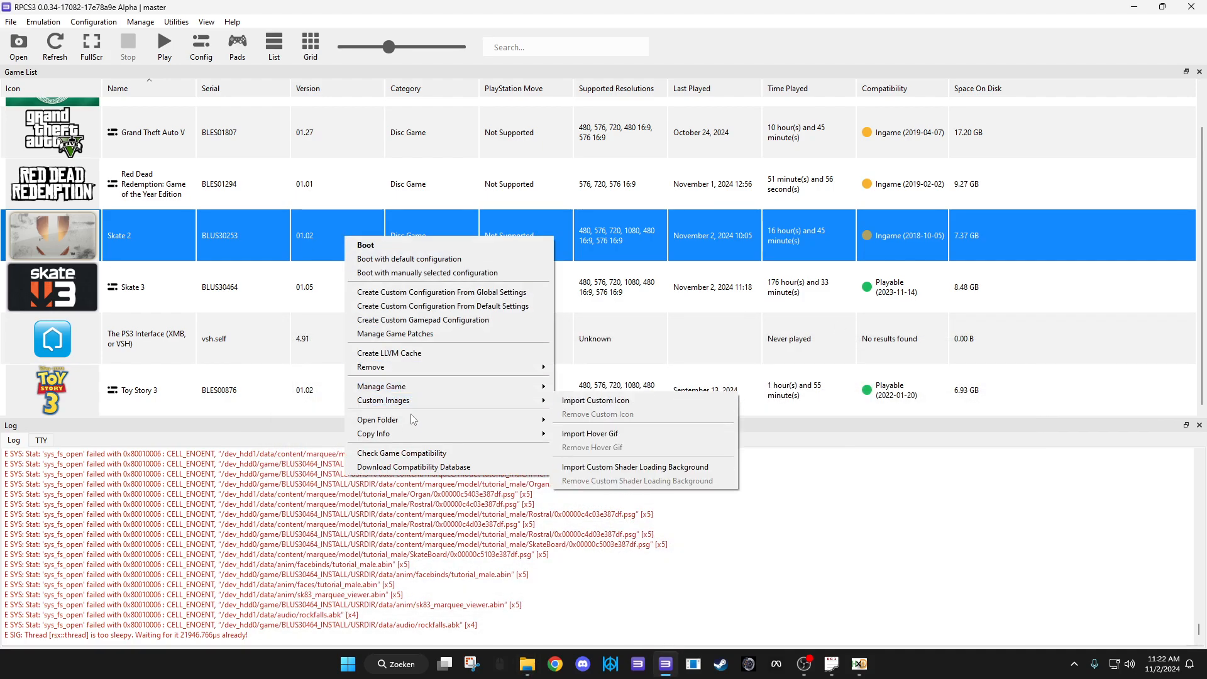
pyautogui.moveTo(413, 420)
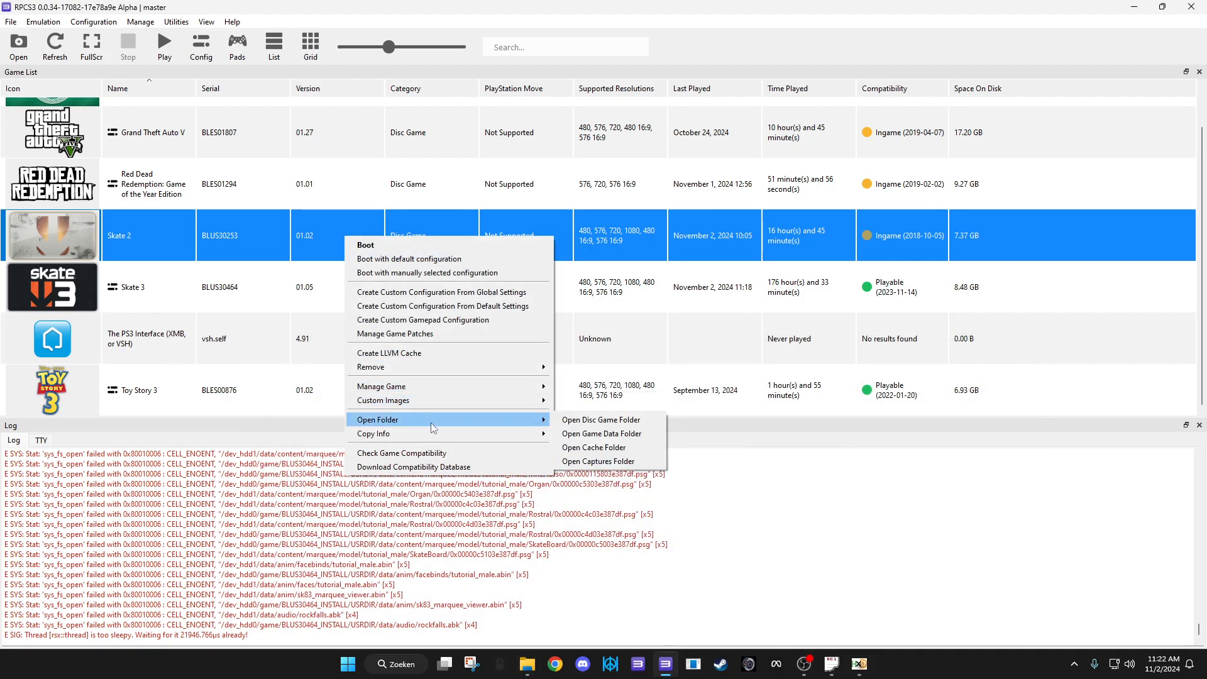
pyautogui.click(595, 435)
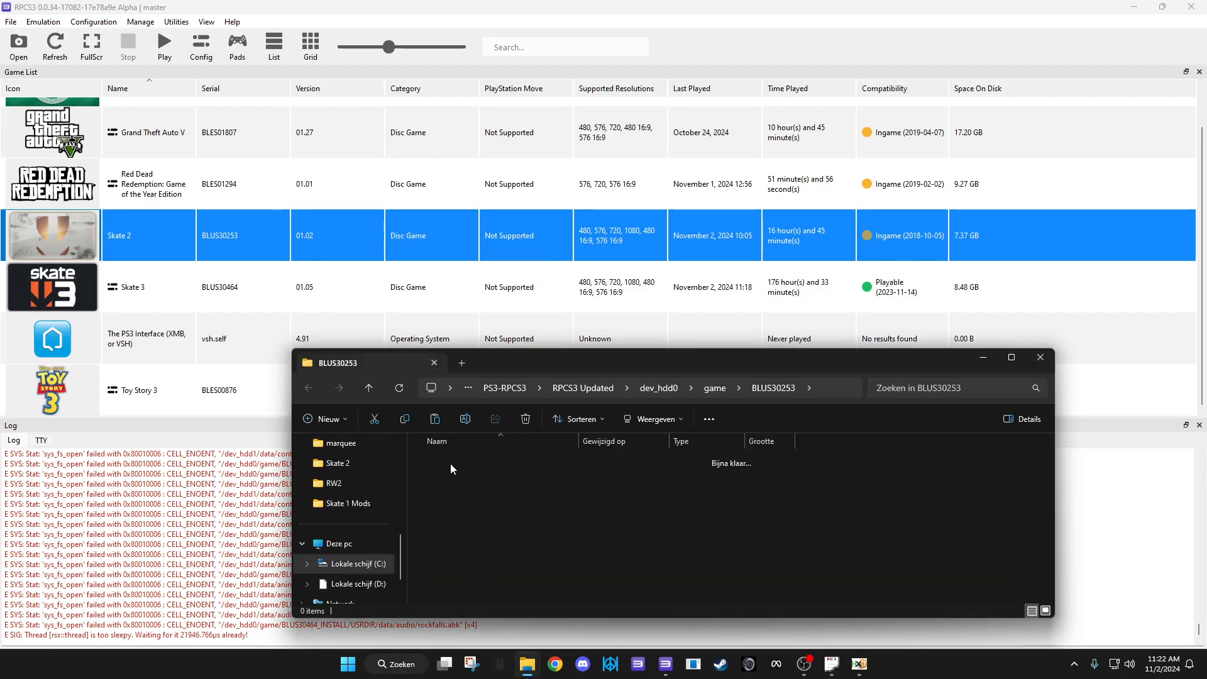
pyautogui.doubleClick(450, 463)
pyautogui.doubleClick(450, 465)
pyautogui.click(451, 480)
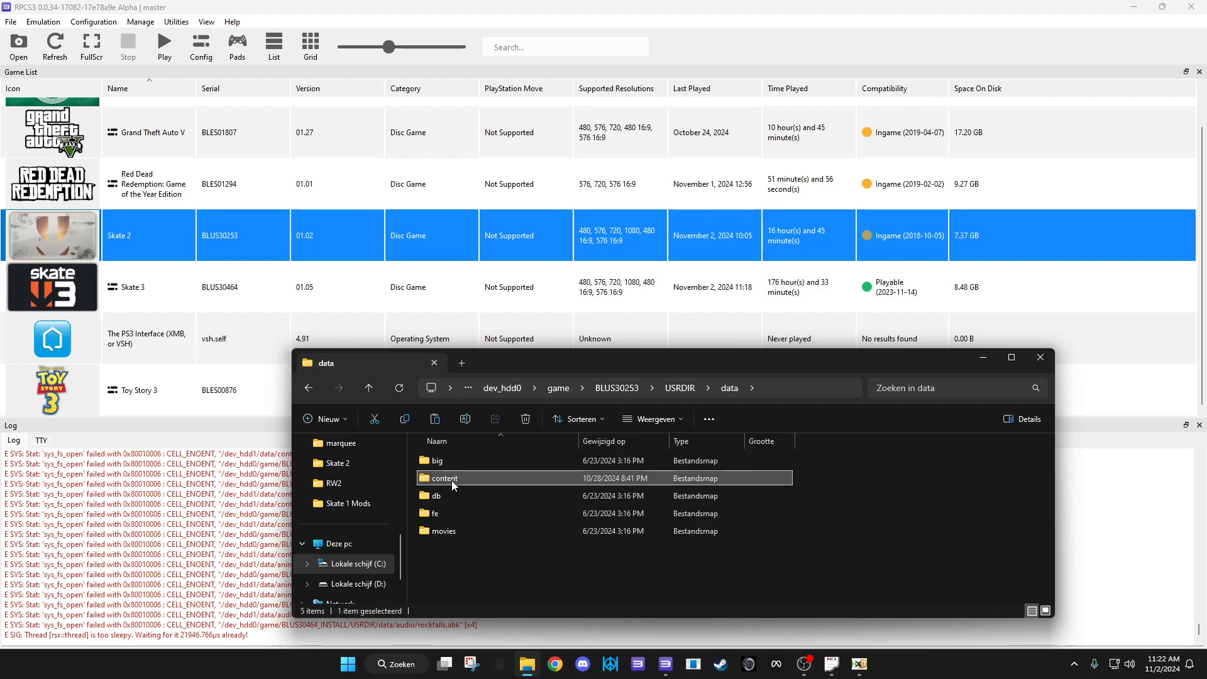
pyautogui.doubleClick(452, 480)
# Paste marquee.bh and marquee.big into the game data content folder, replacing the existing files
pyautogui.scroll(-2, 828, 499)
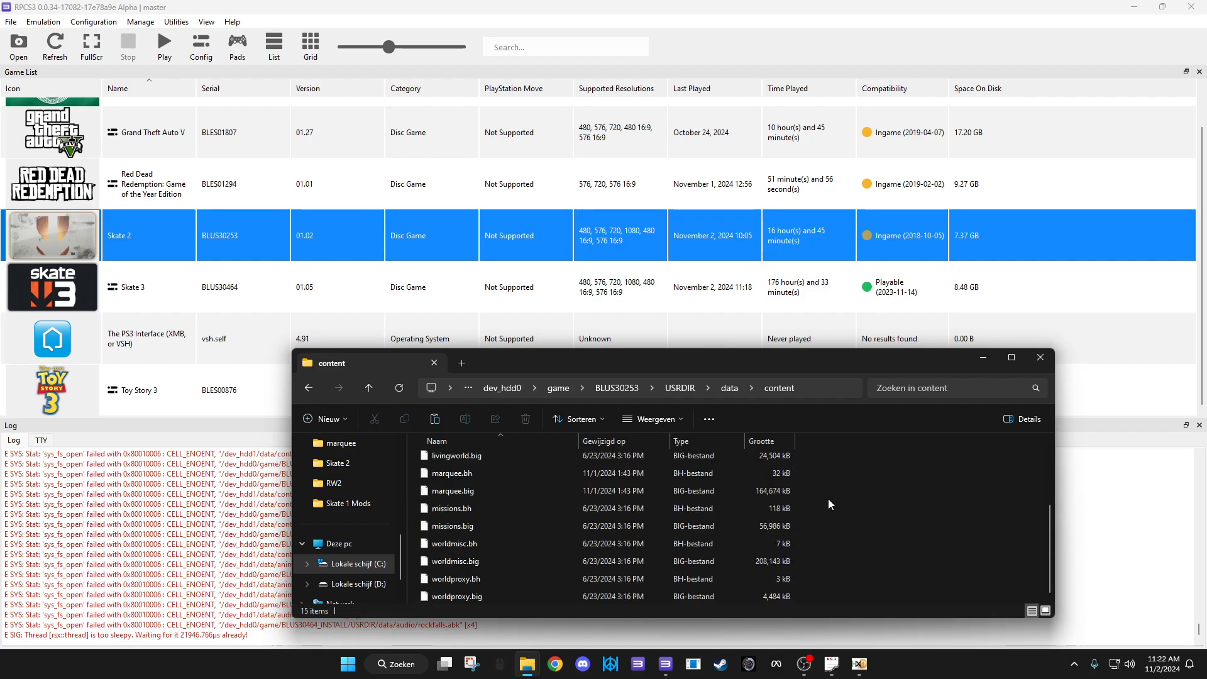
pyautogui.rightClick(828, 499)
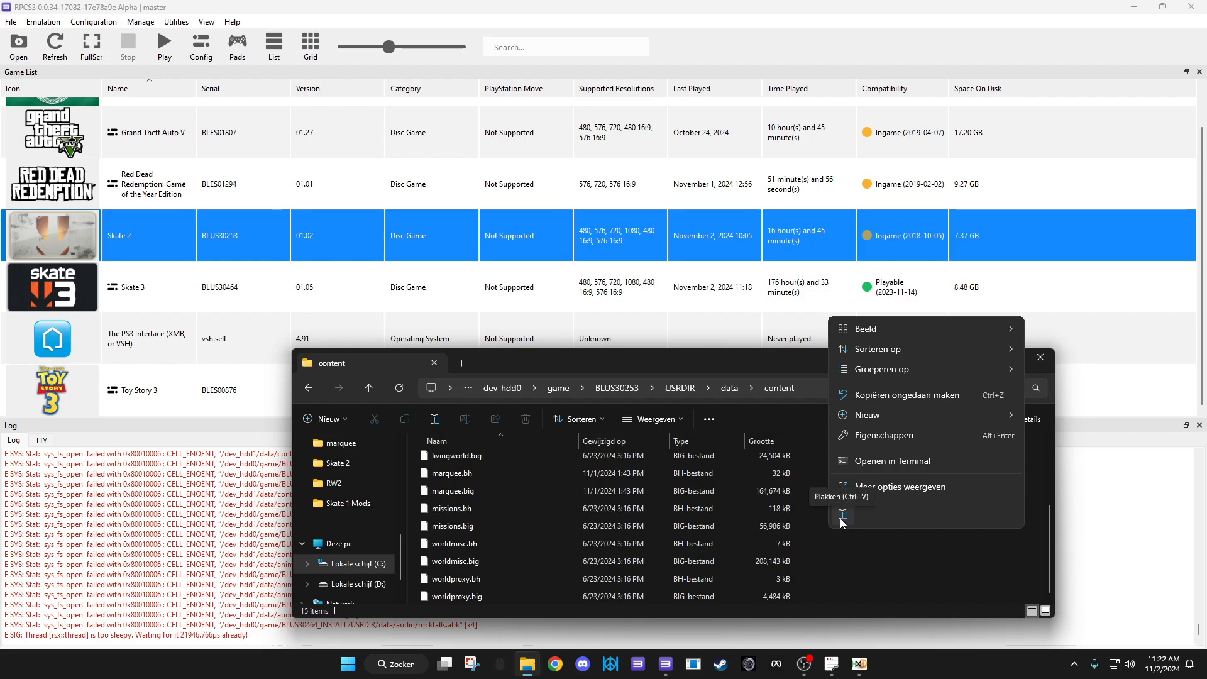
pyautogui.click(843, 520)
pyautogui.click(588, 240)
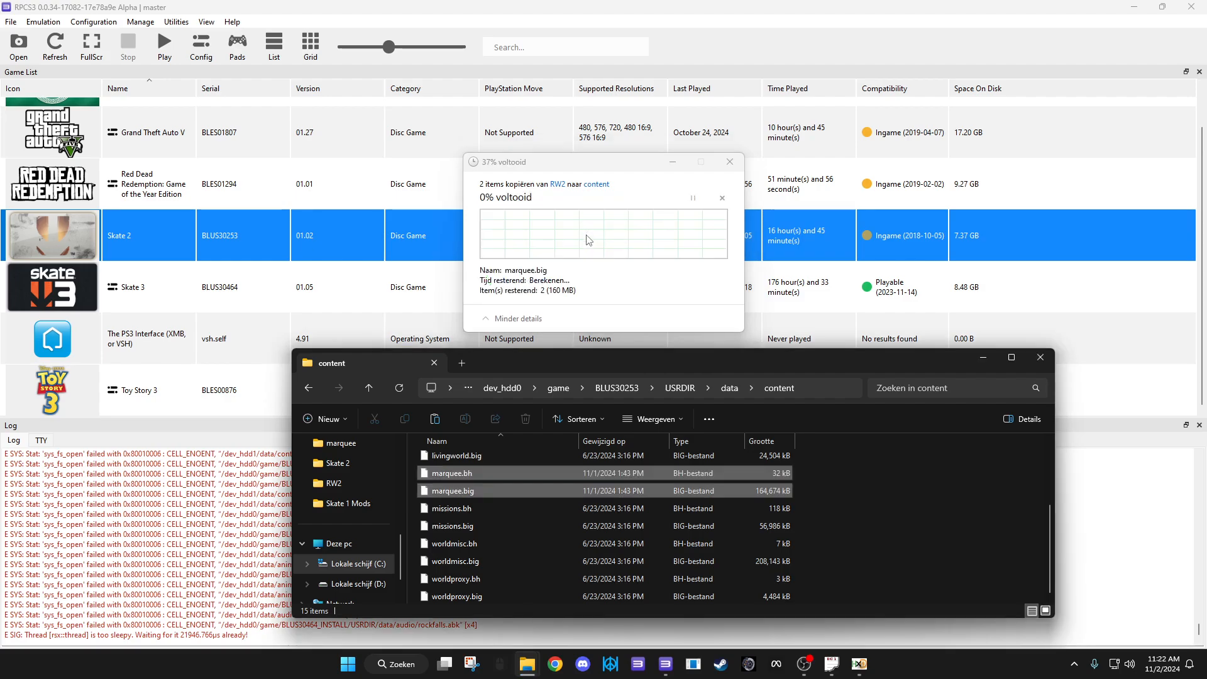
# Boot Skate 2 in RPCS3, maximize the game window and advance past the title screen to the main menu
pyautogui.doubleClick(146, 229)
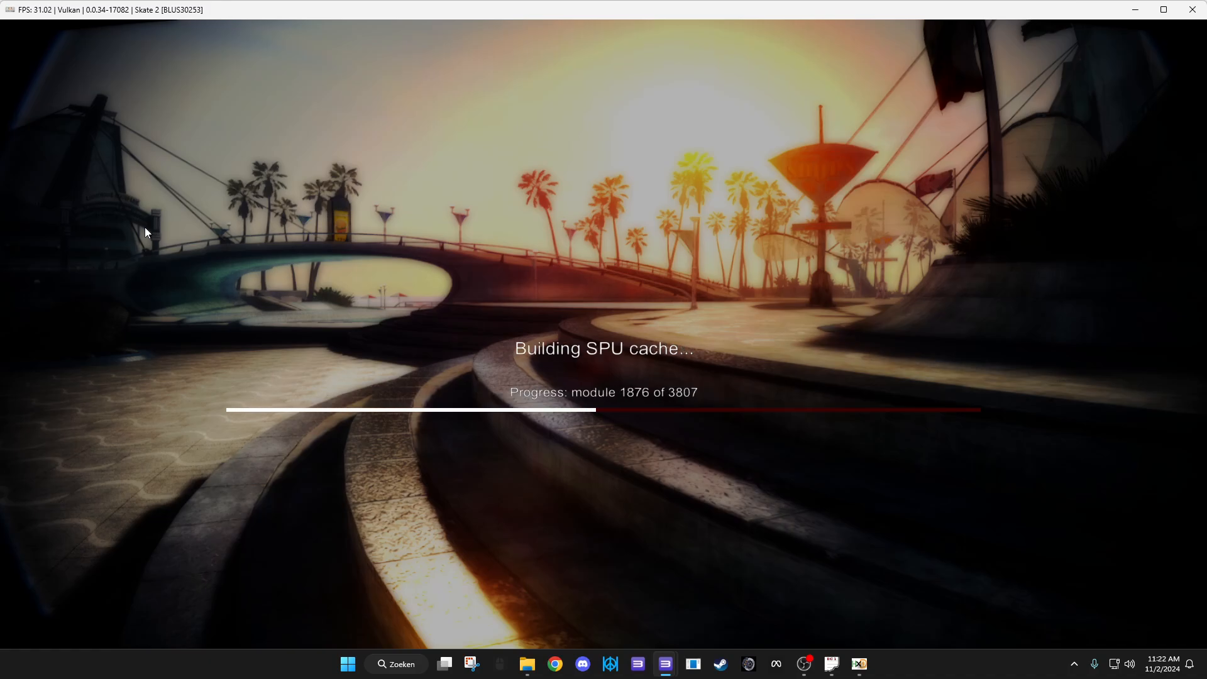
pyautogui.click(1164, 9)
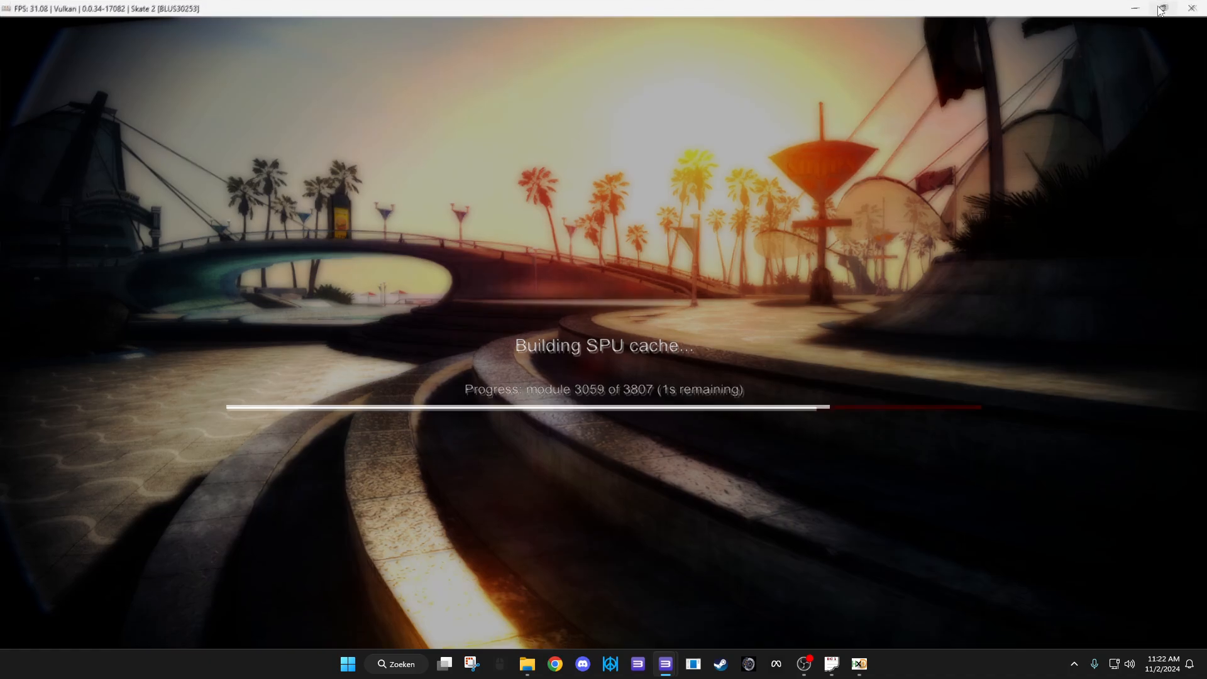
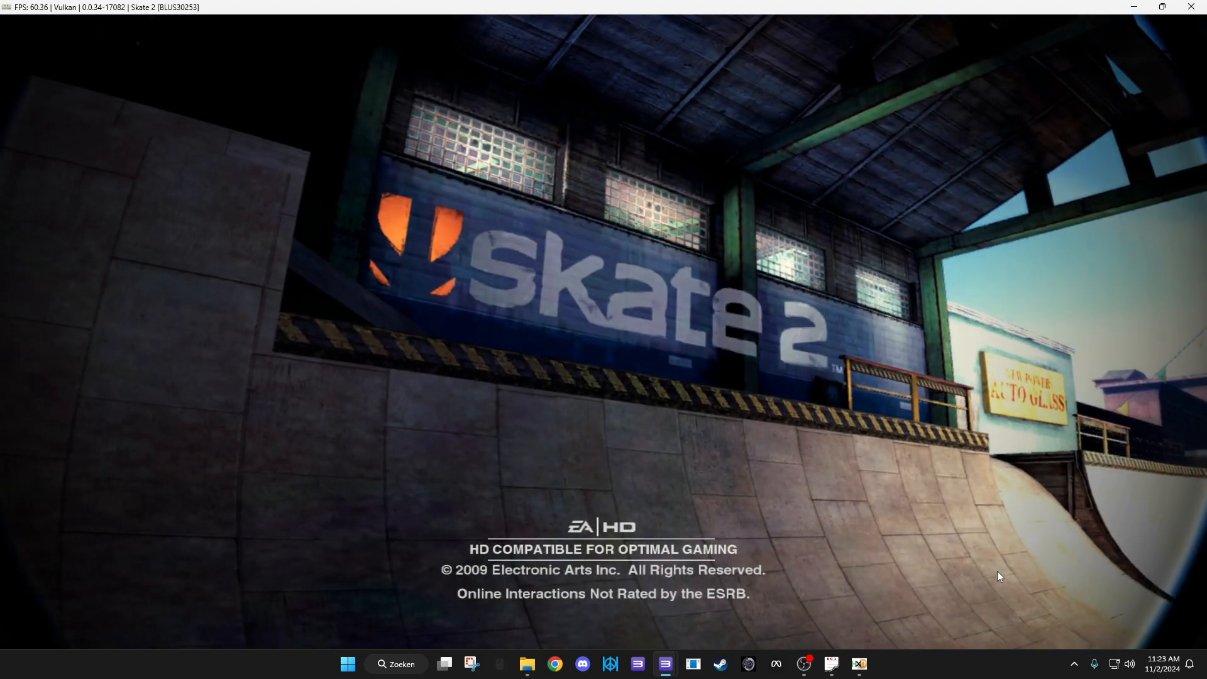
pyautogui.press('Return')
pyautogui.press('Return')
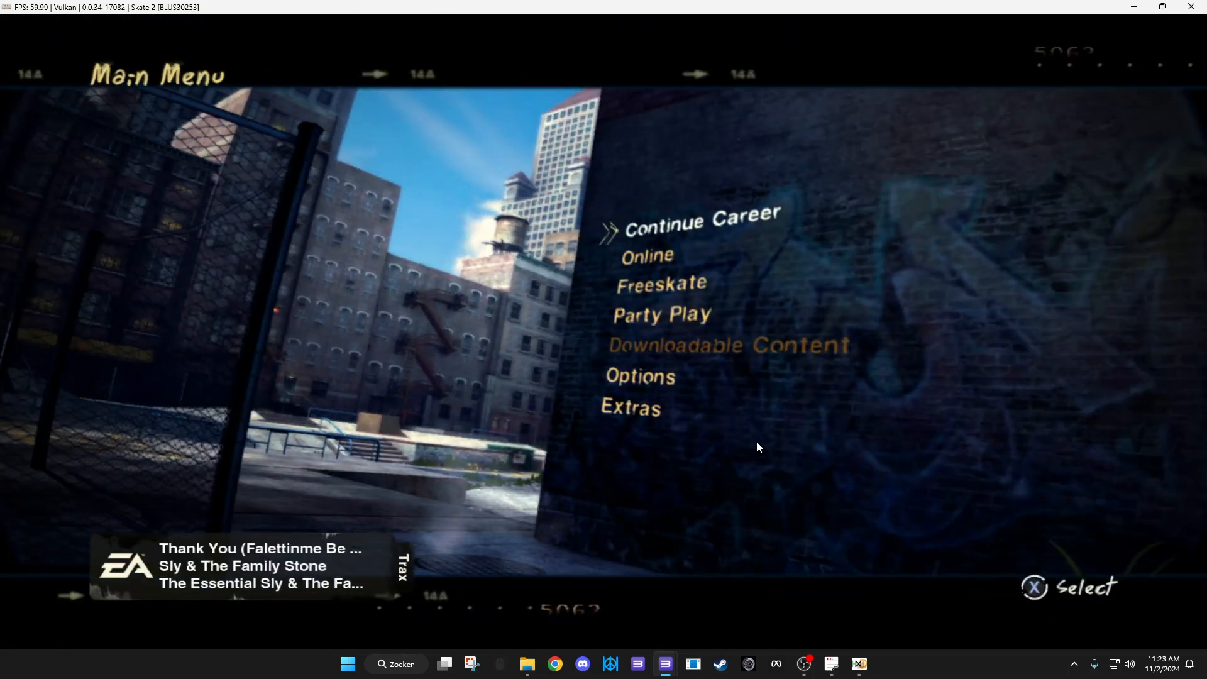
# Switch to the RW2 folder in File Explorer and go to data/content/recipe/marquee
pyautogui.moveTo(527, 664)
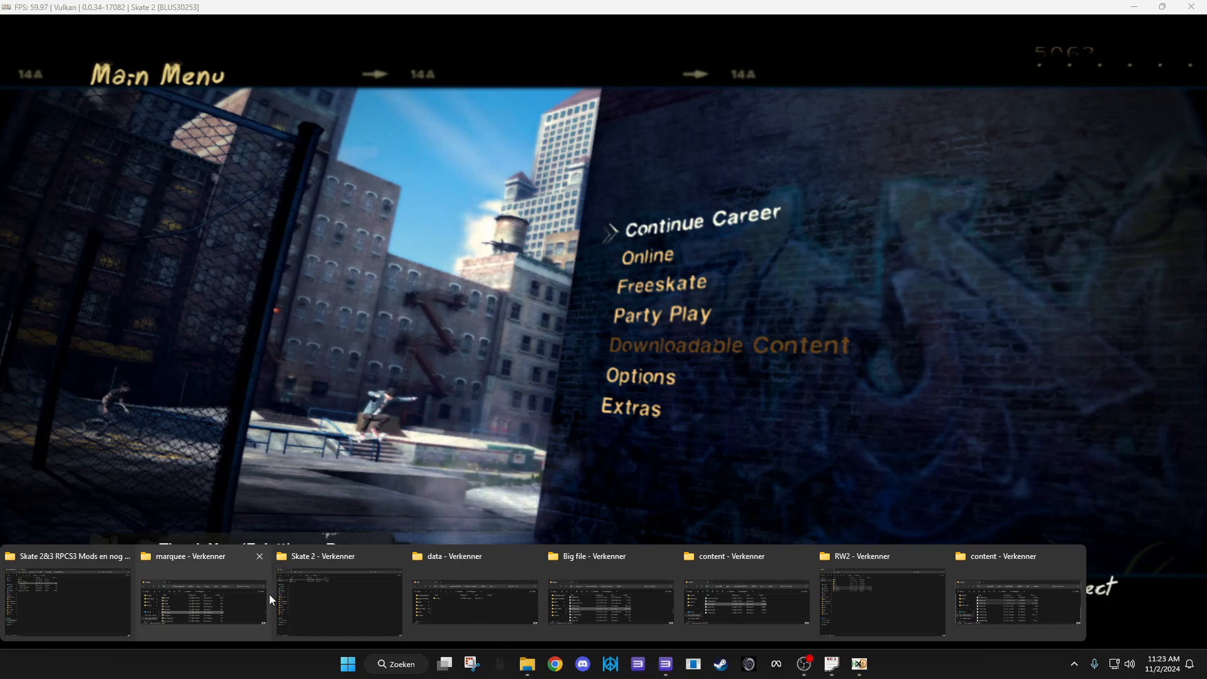
pyautogui.click(828, 608)
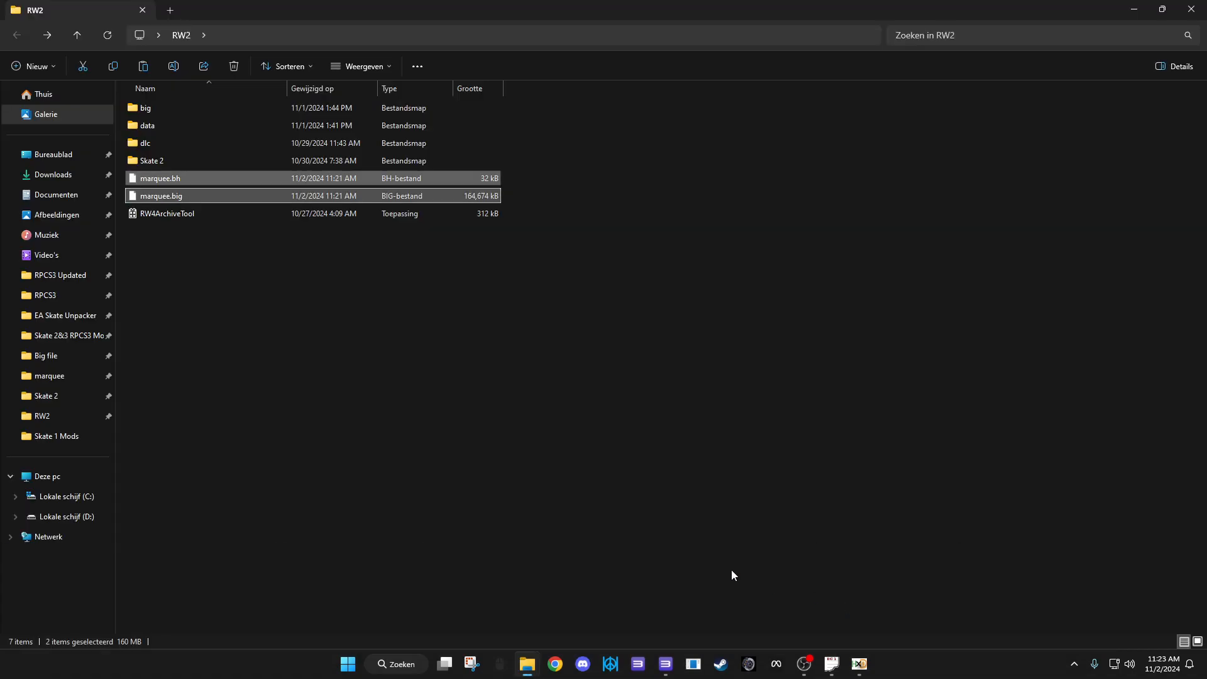
pyautogui.doubleClick(177, 130)
pyautogui.doubleClick(181, 109)
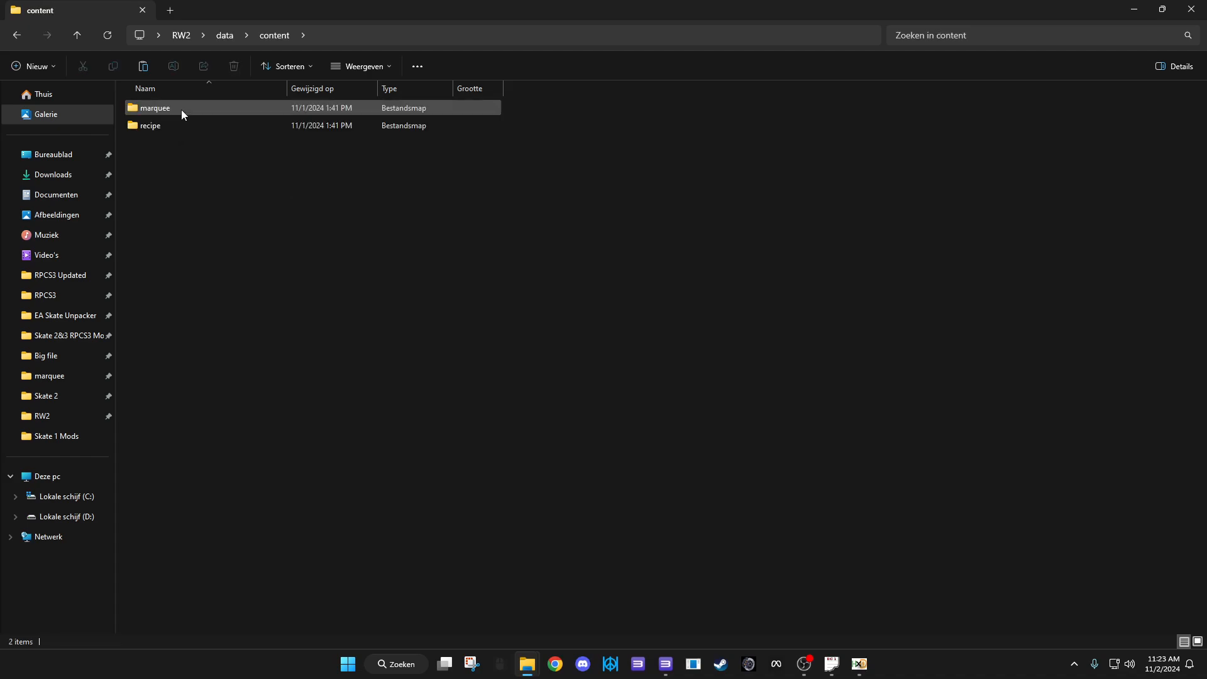
pyautogui.click(178, 125)
pyautogui.doubleClick(177, 124)
pyautogui.doubleClick(178, 114)
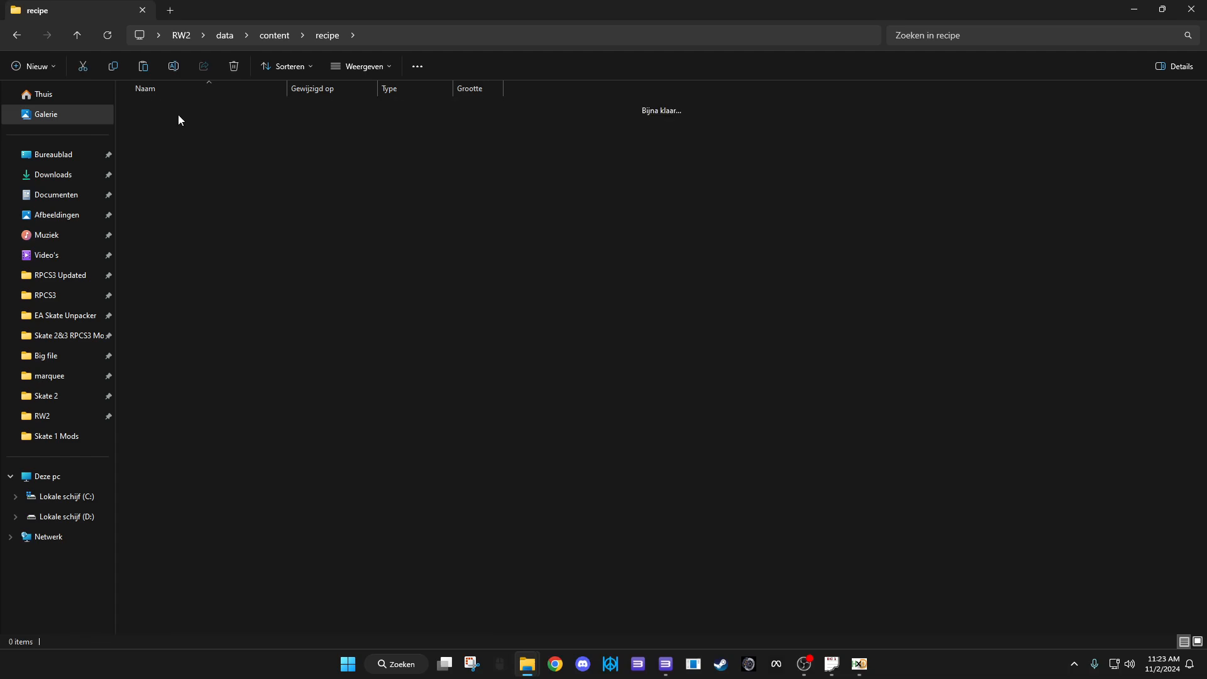
# Open the tutorial_male RECIPE file from the marquee recipe folder in HxD
pyautogui.scroll(-20, 187, 202)
pyautogui.scroll(-6, 190, 224)
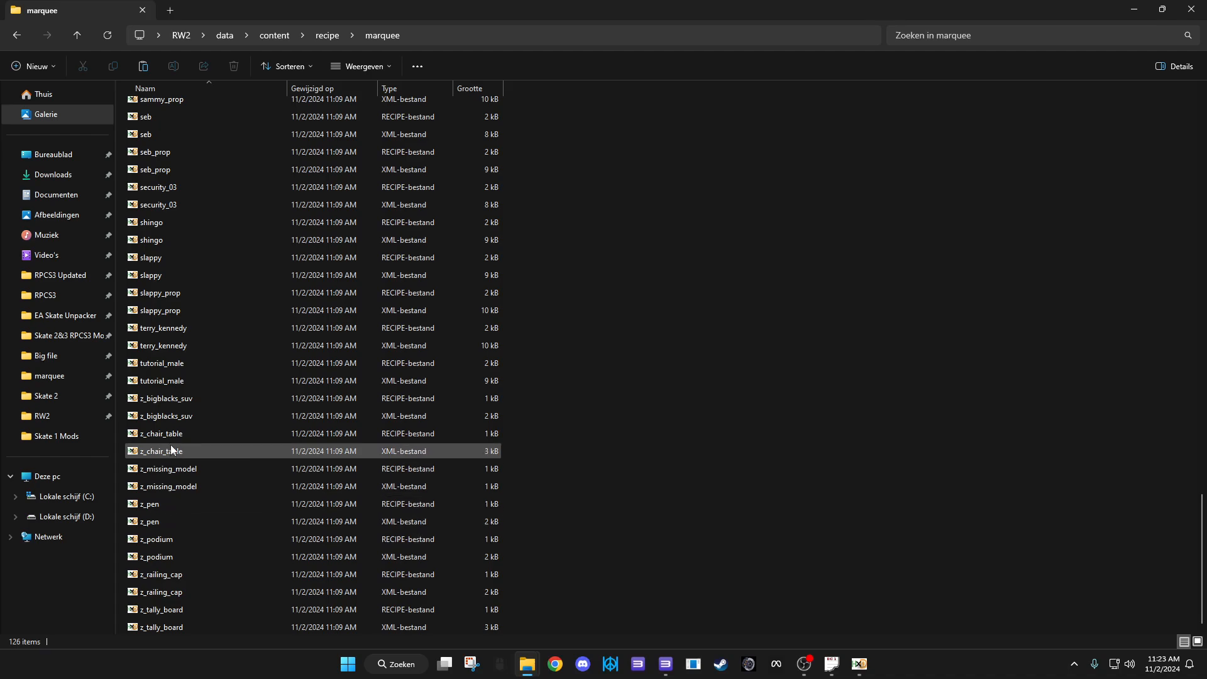
pyautogui.doubleClick(173, 364)
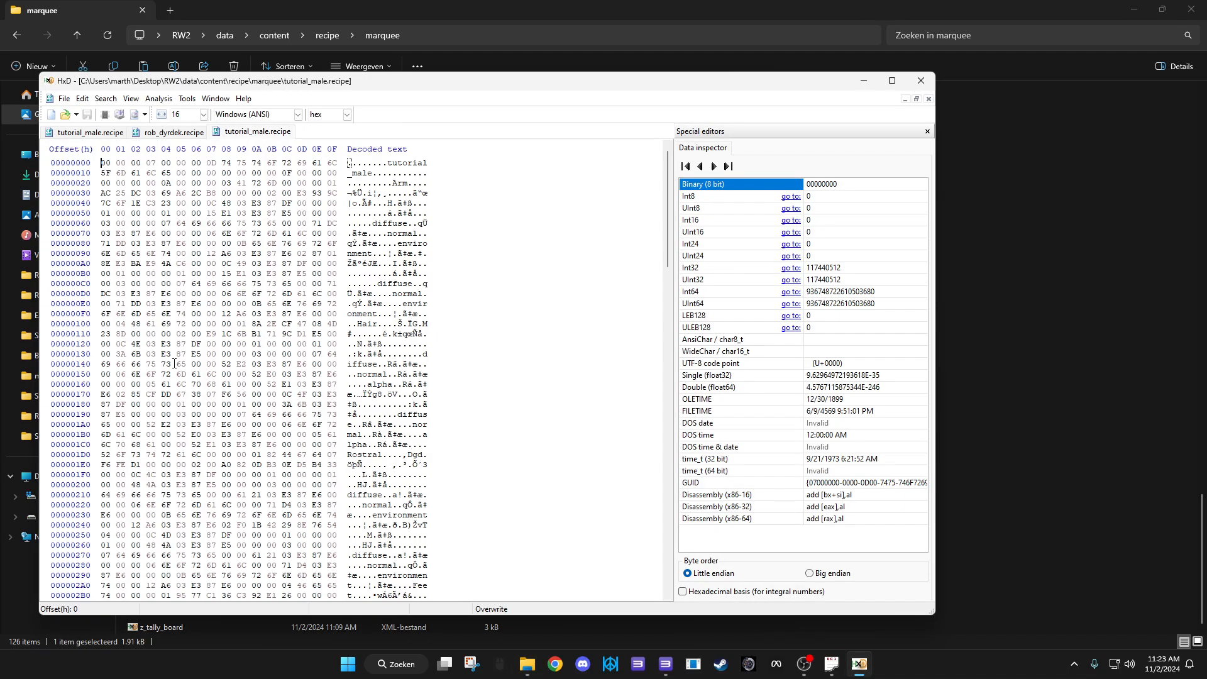
# Close the previously opened tutorial_male and rob_dyrdek recipe files in HxD, keeping only the newly opened RW2 tutorial_male recipe
pyautogui.click(181, 137)
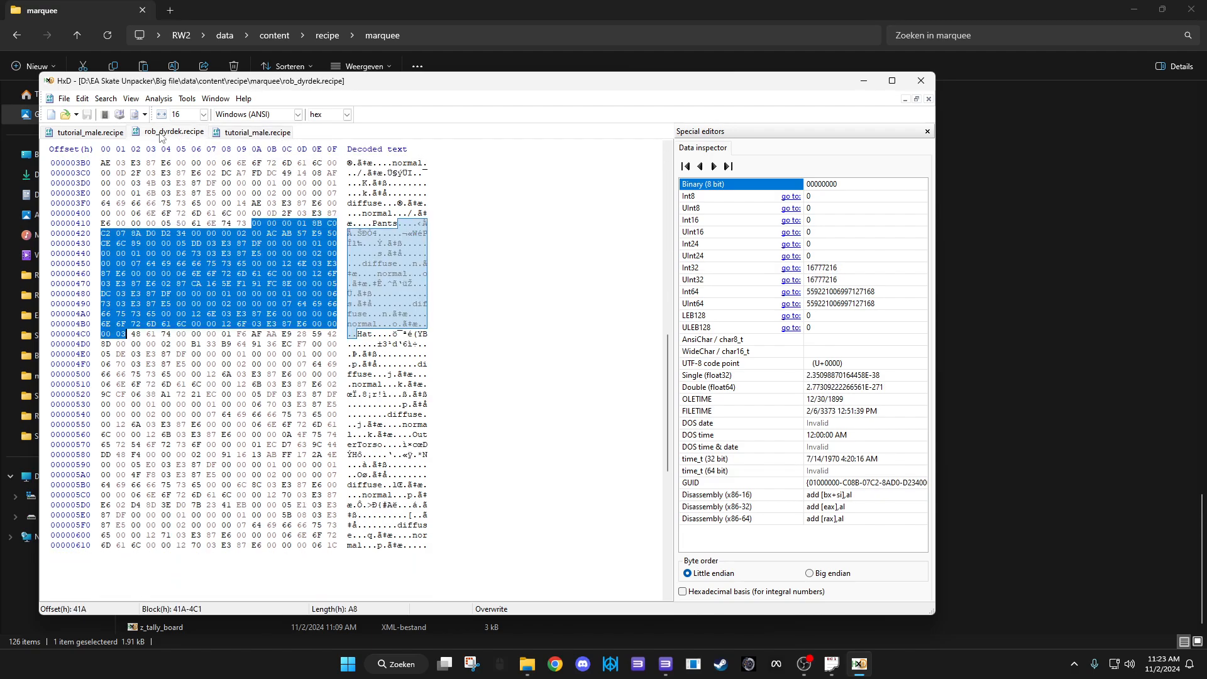
pyautogui.rightClick(163, 135)
pyautogui.click(179, 142)
pyautogui.rightClick(118, 139)
pyautogui.click(120, 142)
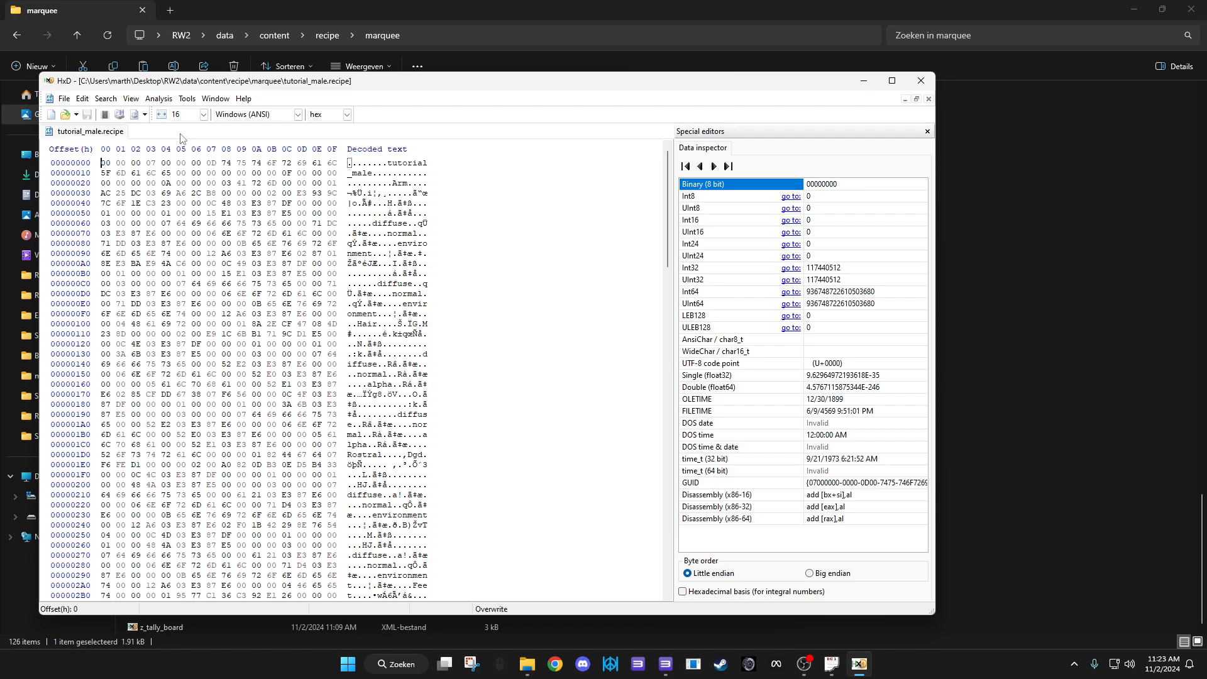
# Open the rob_dyrdek RECIPE file from the RW2 marquee folder in HxD
pyautogui.click(1117, 255)
pyautogui.scroll(4, 232, 400)
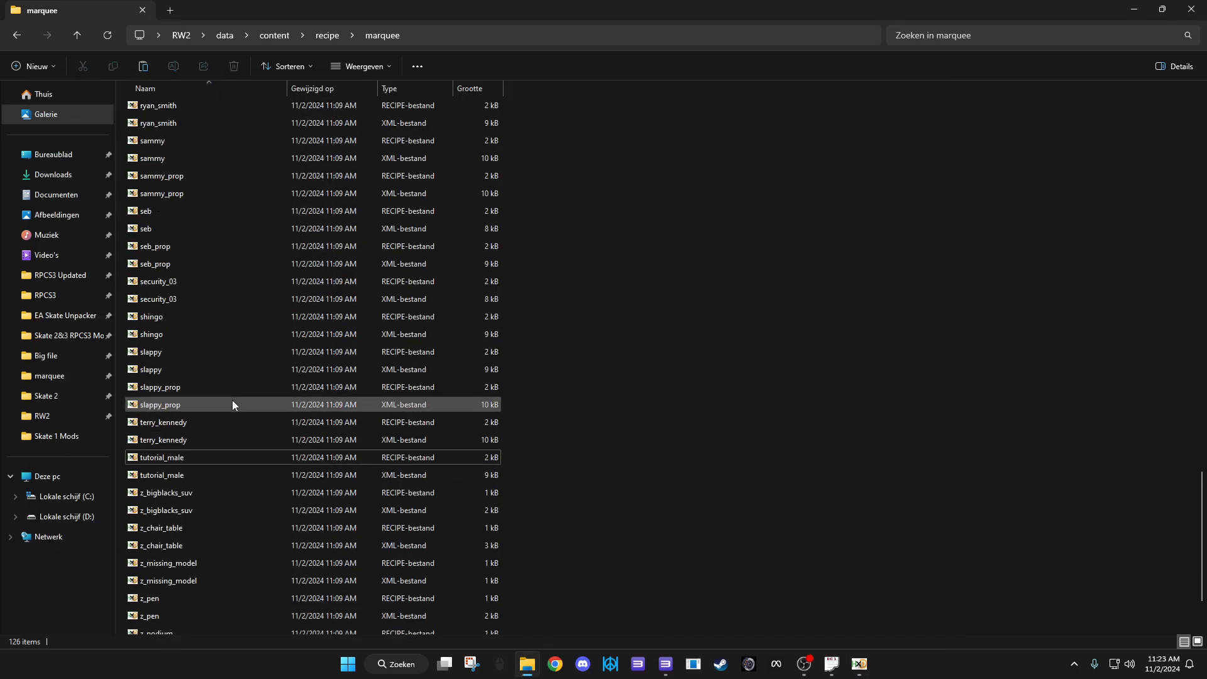
pyautogui.scroll(2, 234, 401)
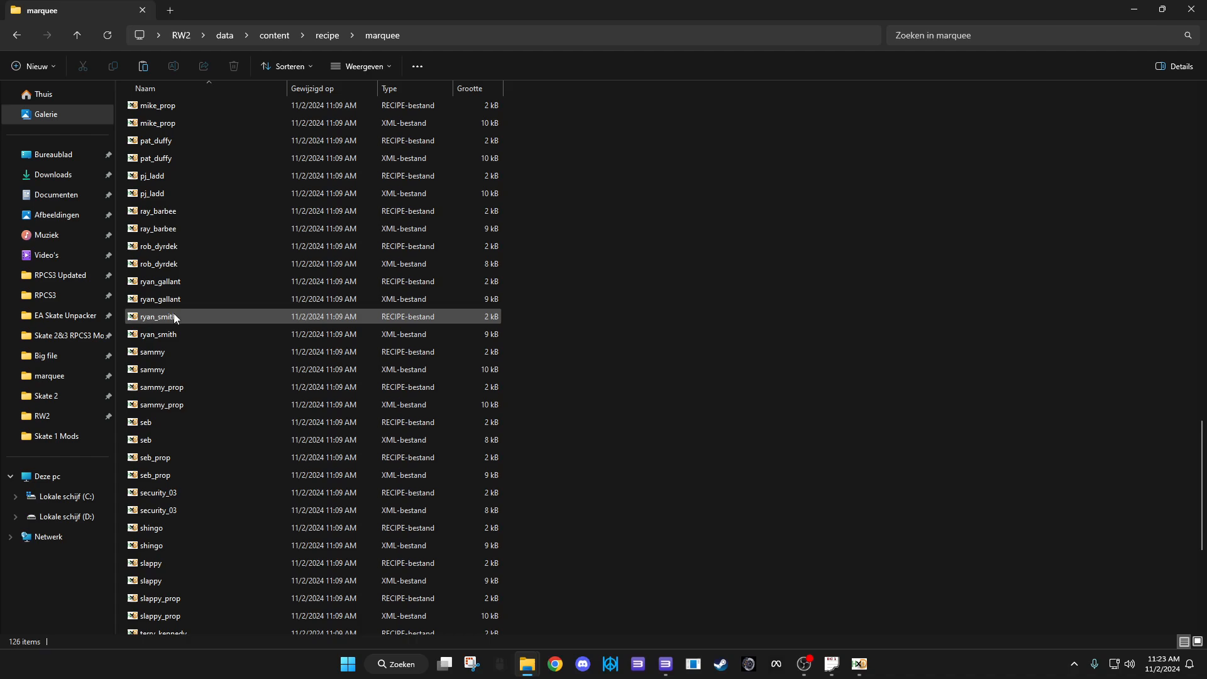
pyautogui.doubleClick(186, 249)
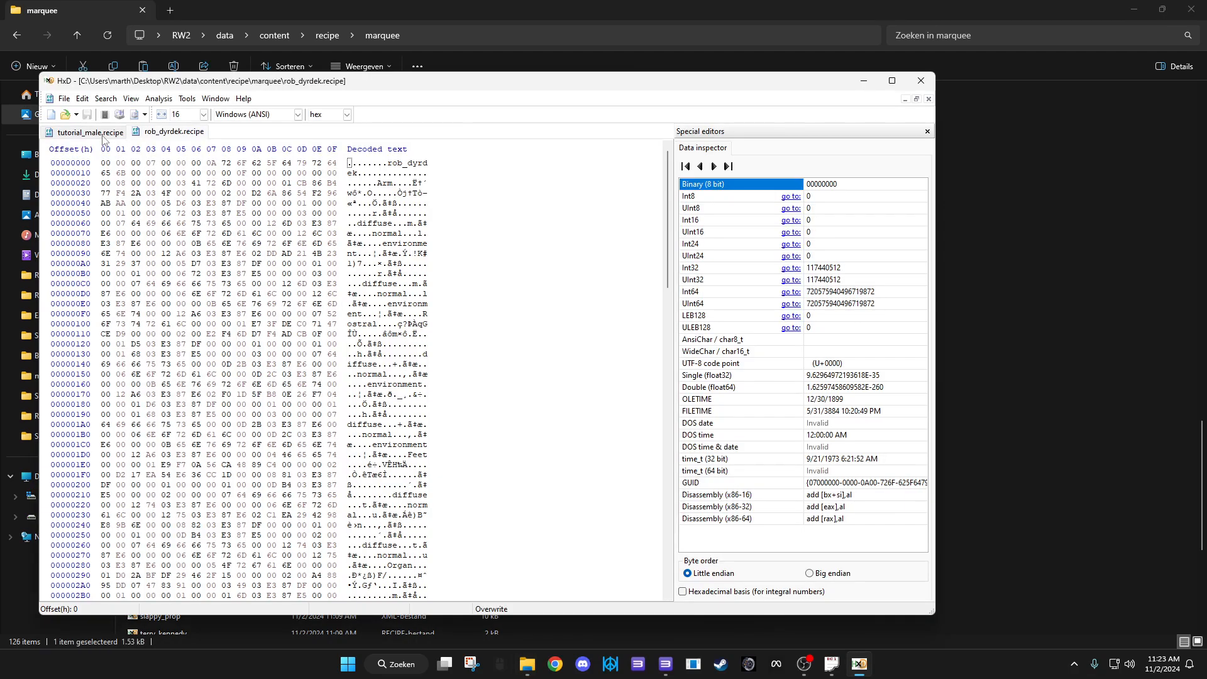
# Copy the entire contents of tutorial_male.recipe, from the first byte to the last
pyautogui.click(104, 135)
pyautogui.moveTo(102, 162); pyautogui.dragTo(466, 676)
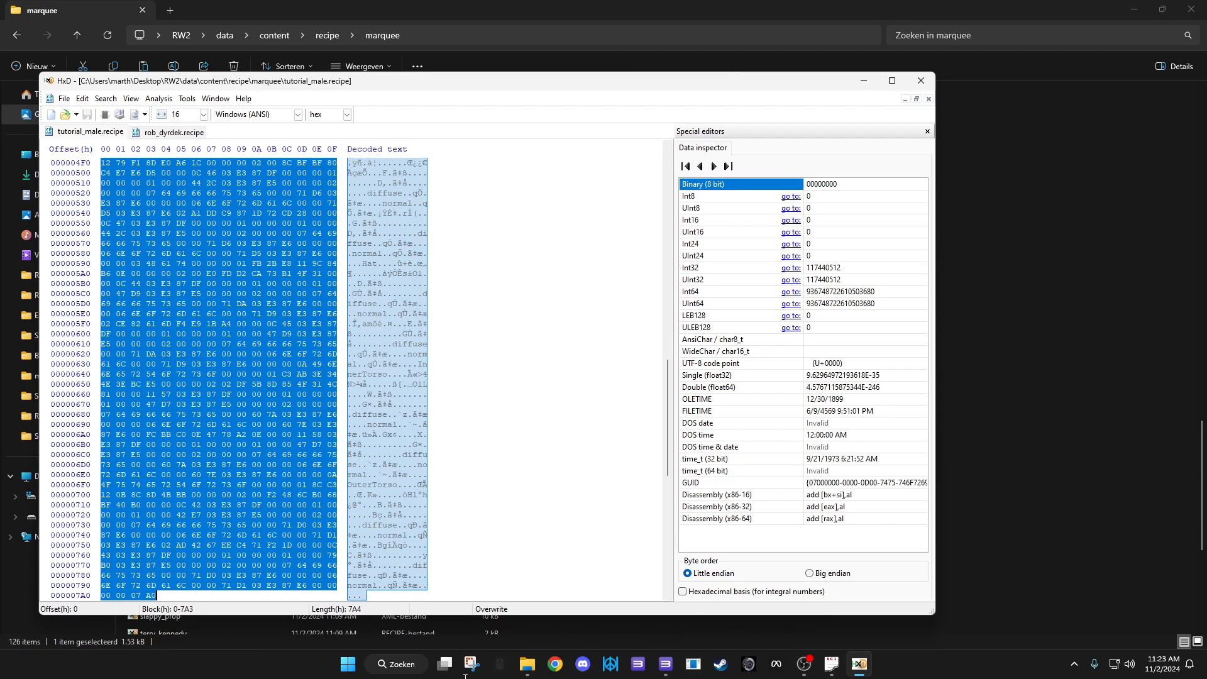
pyautogui.click(1017, 531)
# Open the save_range_rpcs3_ (skate 2) table from the Skate 2&3 RPCS3 Mods folder in Cheat Engine, declining the DBK32 driver help
pyautogui.moveTo(526, 674)
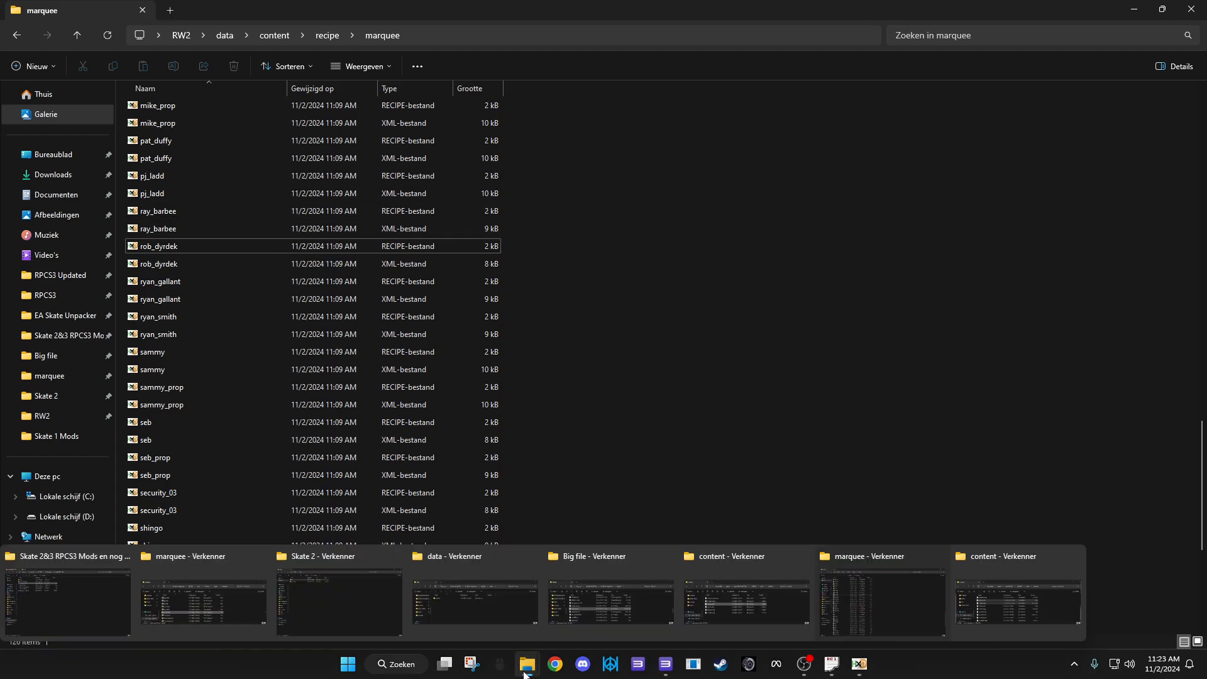
pyautogui.click(89, 588)
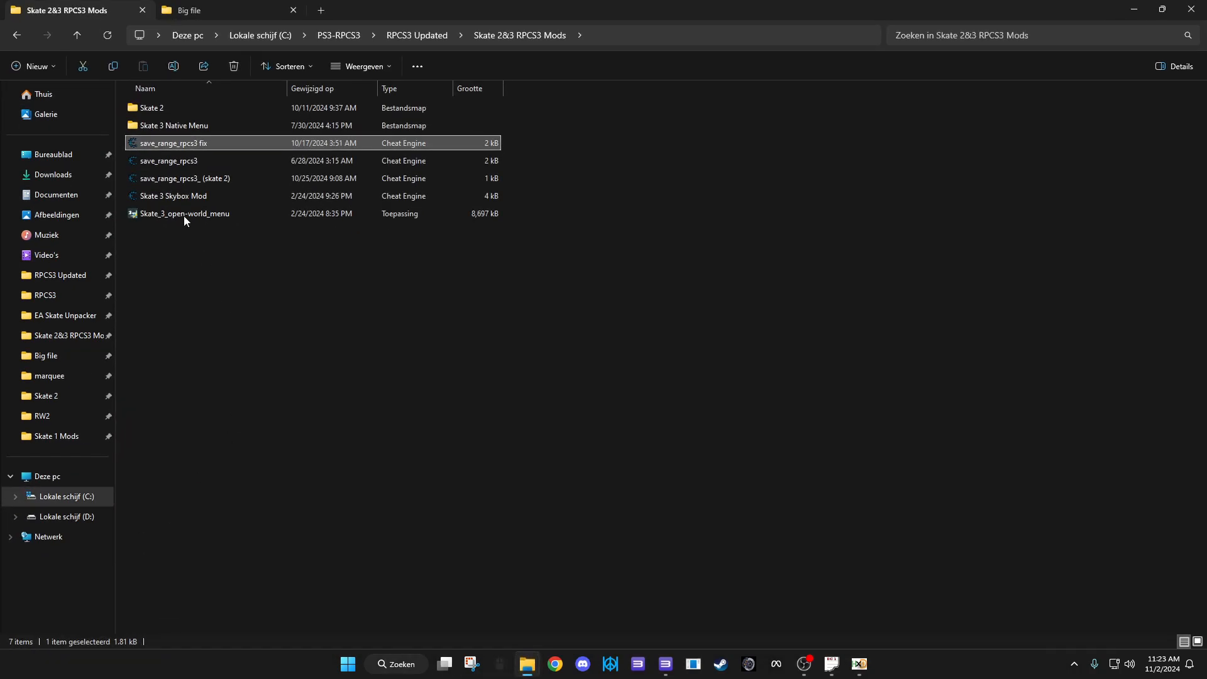
pyautogui.doubleClick(200, 179)
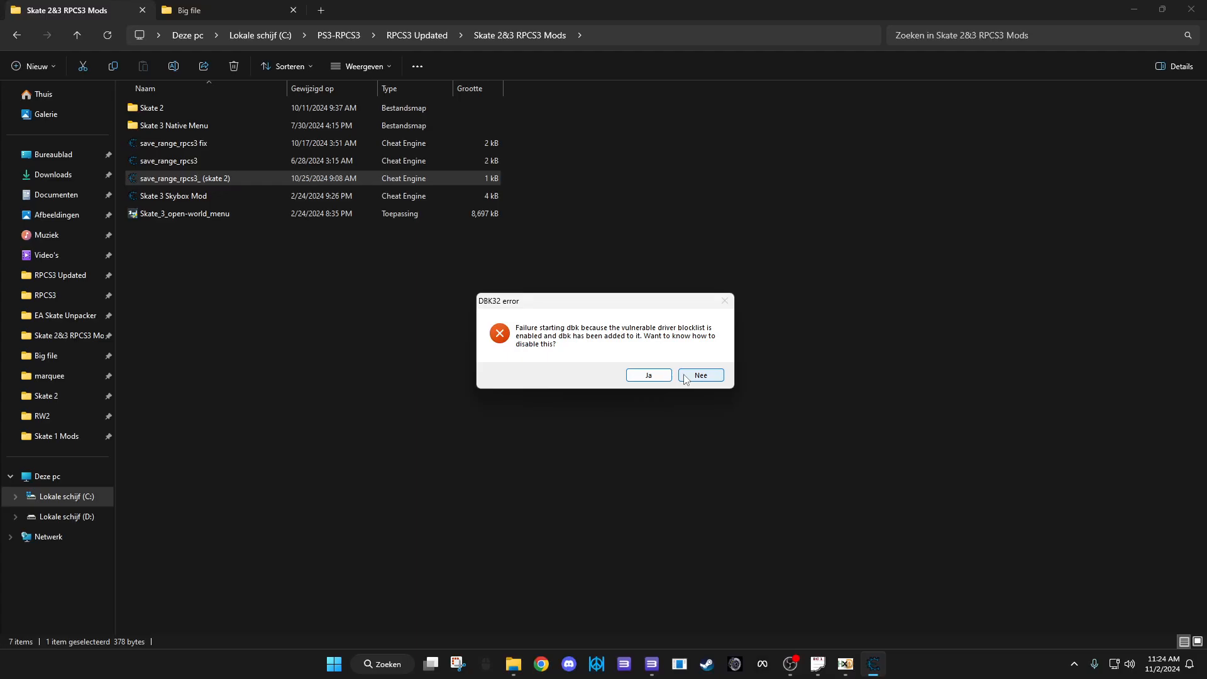
pyautogui.click(687, 376)
pyautogui.click(688, 374)
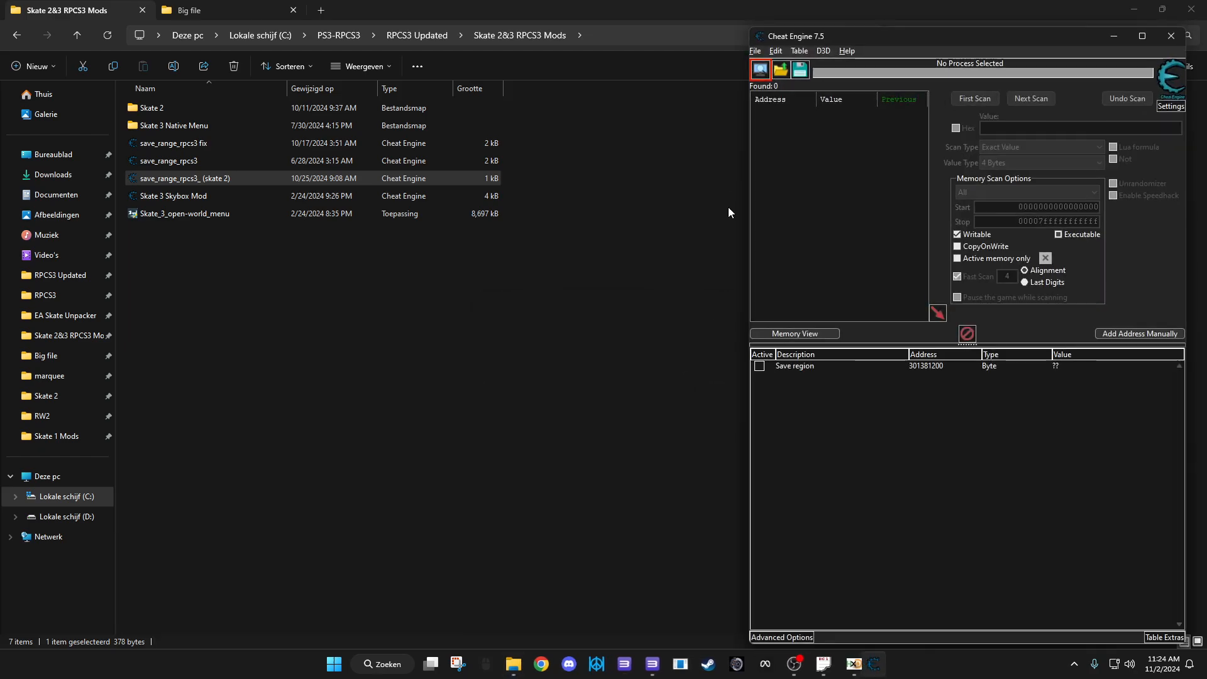
# Attach Cheat Engine to the running Skate 2 RPCS3 game window process and keep the current address list
pyautogui.click(762, 67)
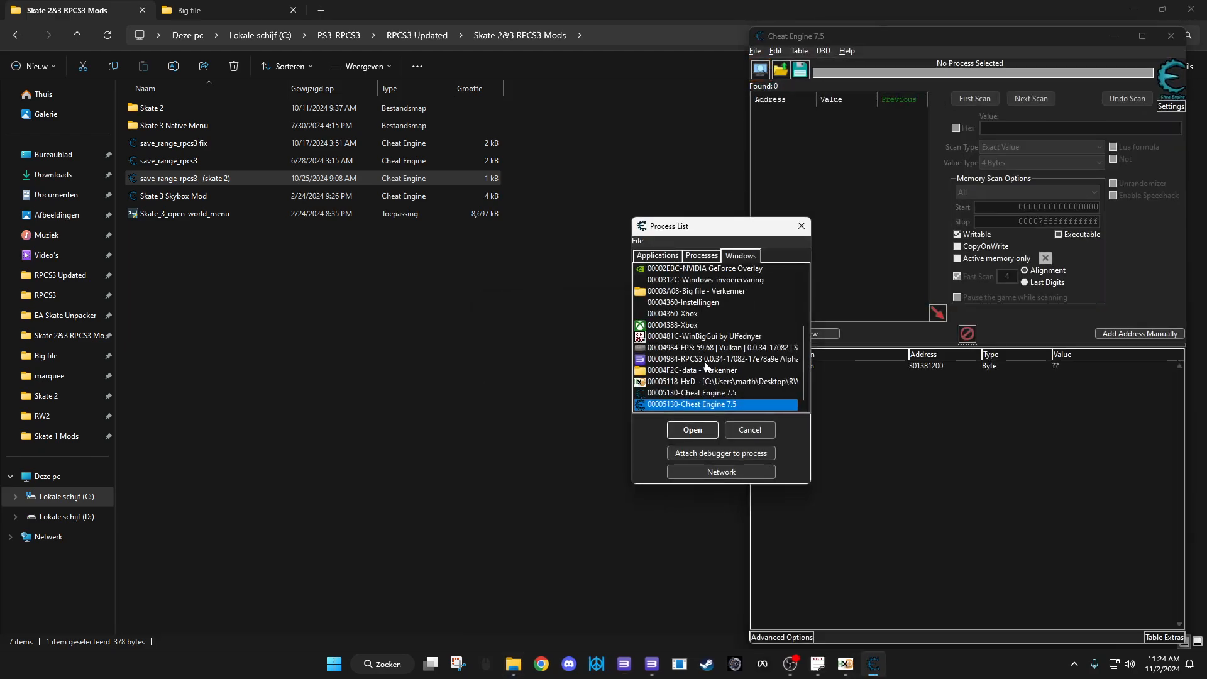
pyautogui.click(668, 350)
pyautogui.click(691, 431)
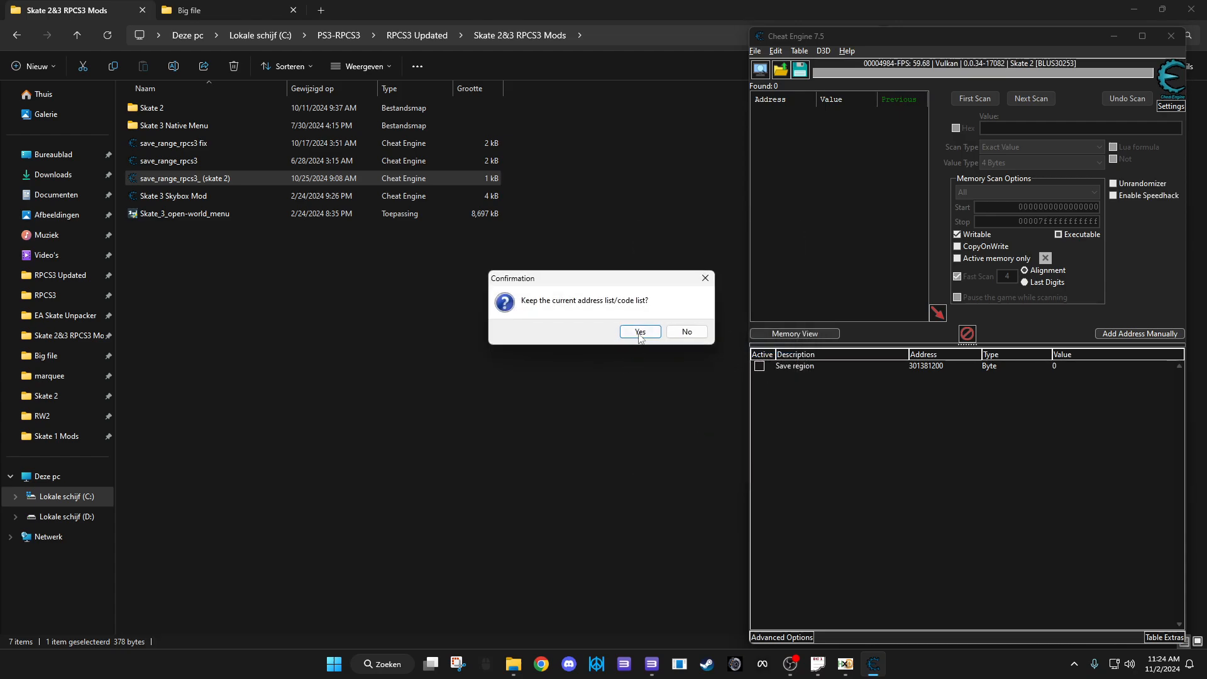
pyautogui.click(640, 332)
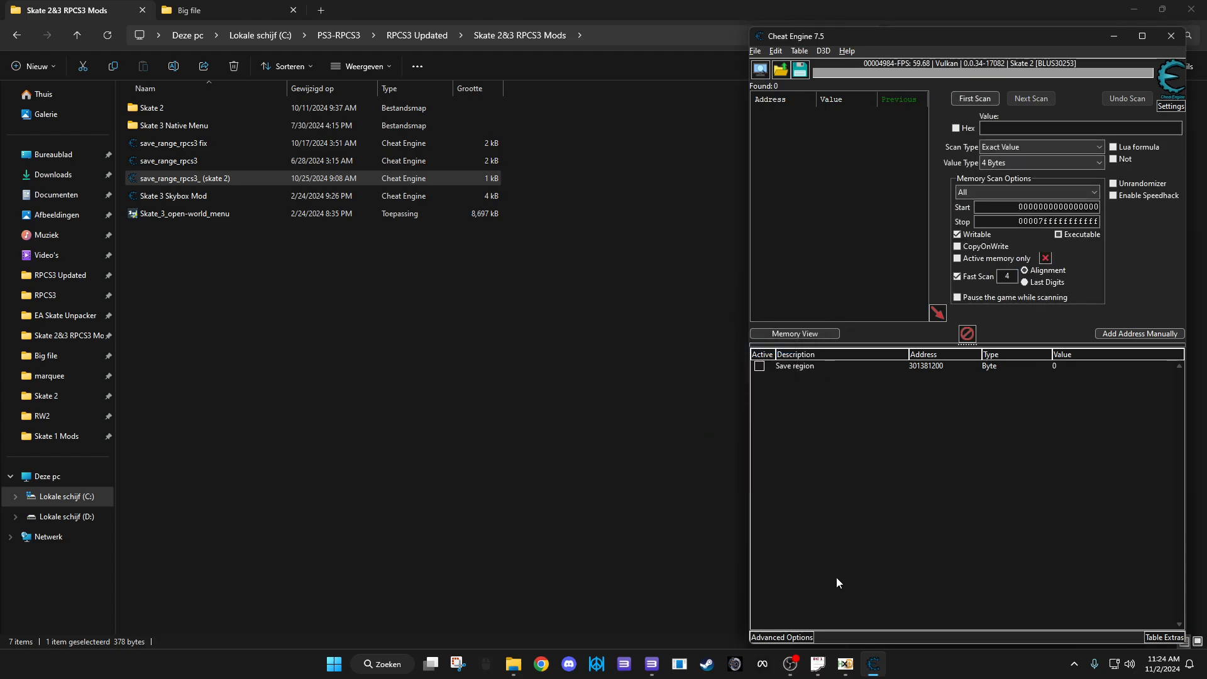
# Browse the memory region of the Save region entry and paste the copied tutorial_male recipe bytes at its start
pyautogui.click(681, 621)
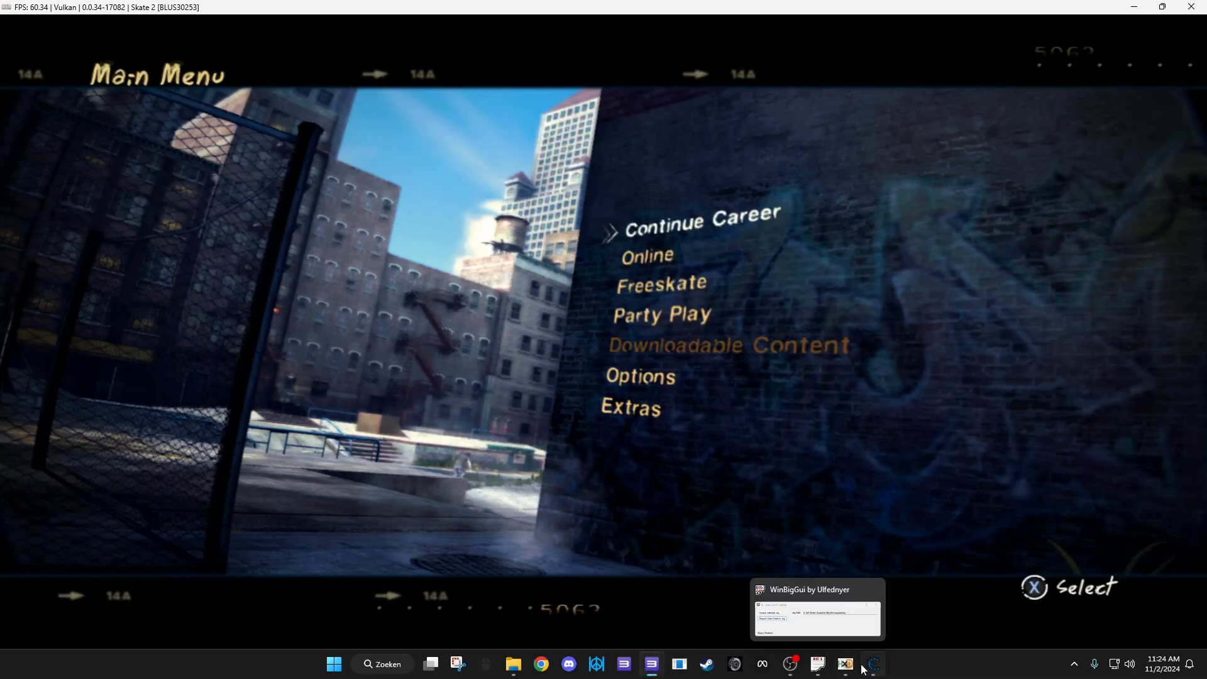
pyautogui.click(863, 669)
pyautogui.rightClick(794, 370)
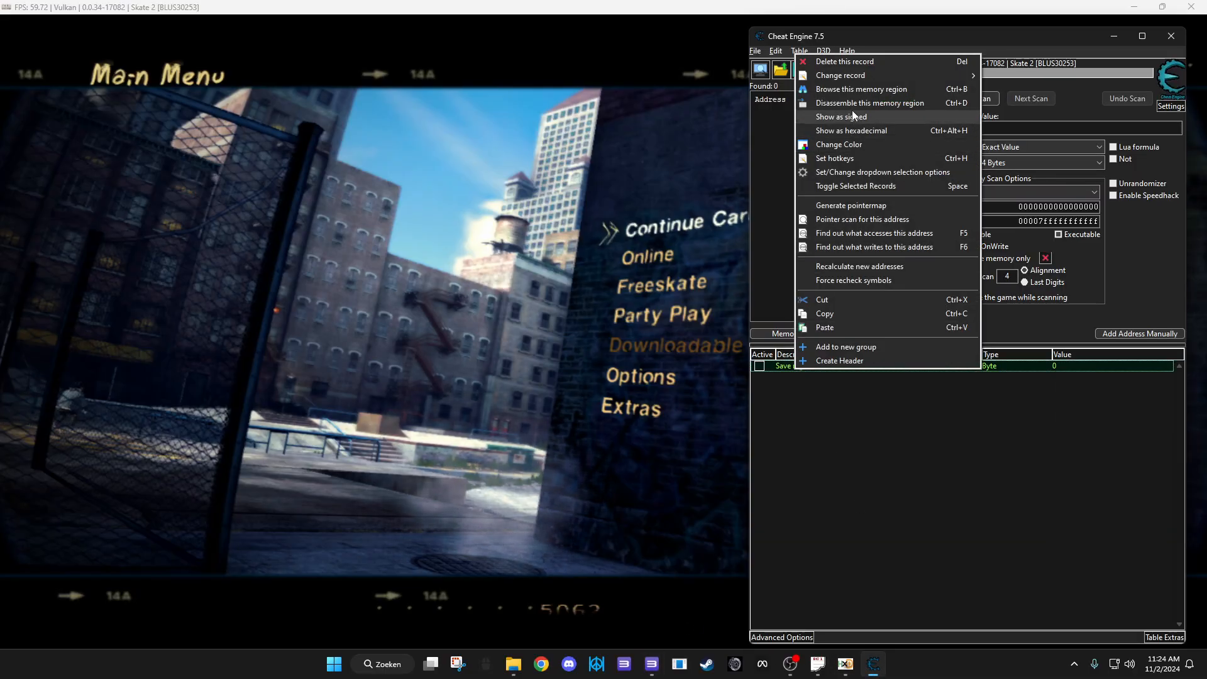
pyautogui.click(851, 90)
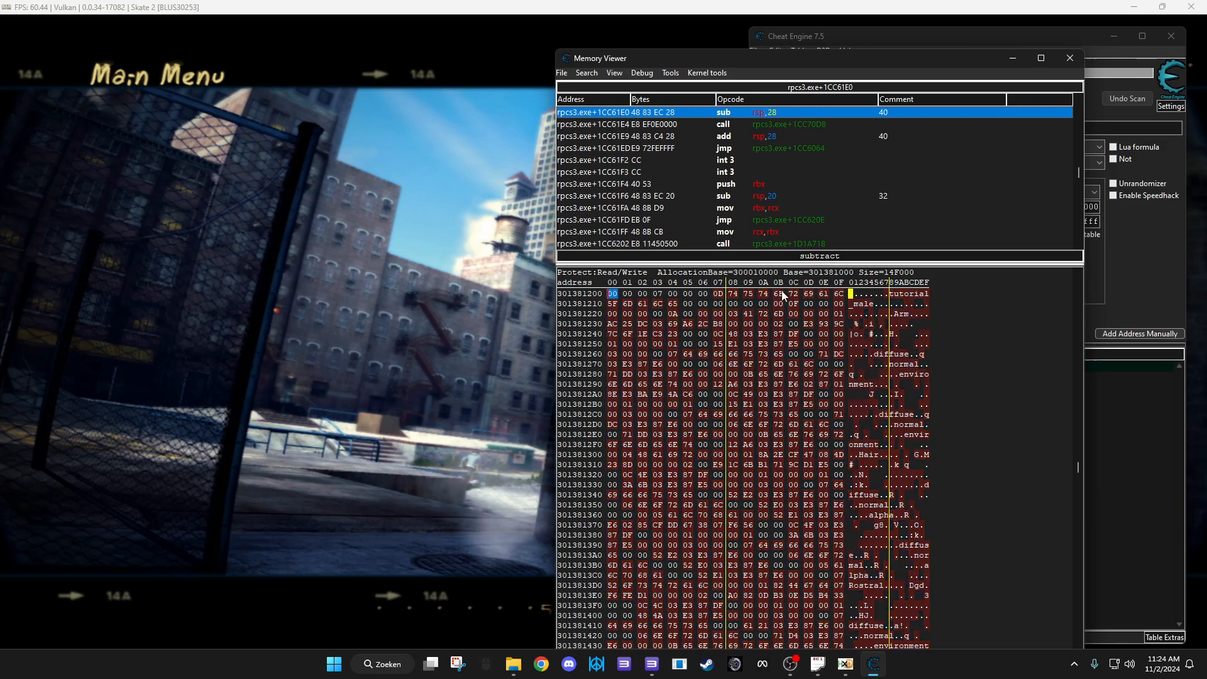
# Set the byte at 301381220, shortly after the tutorial_male name in memory, to 2
pyautogui.click(878, 307)
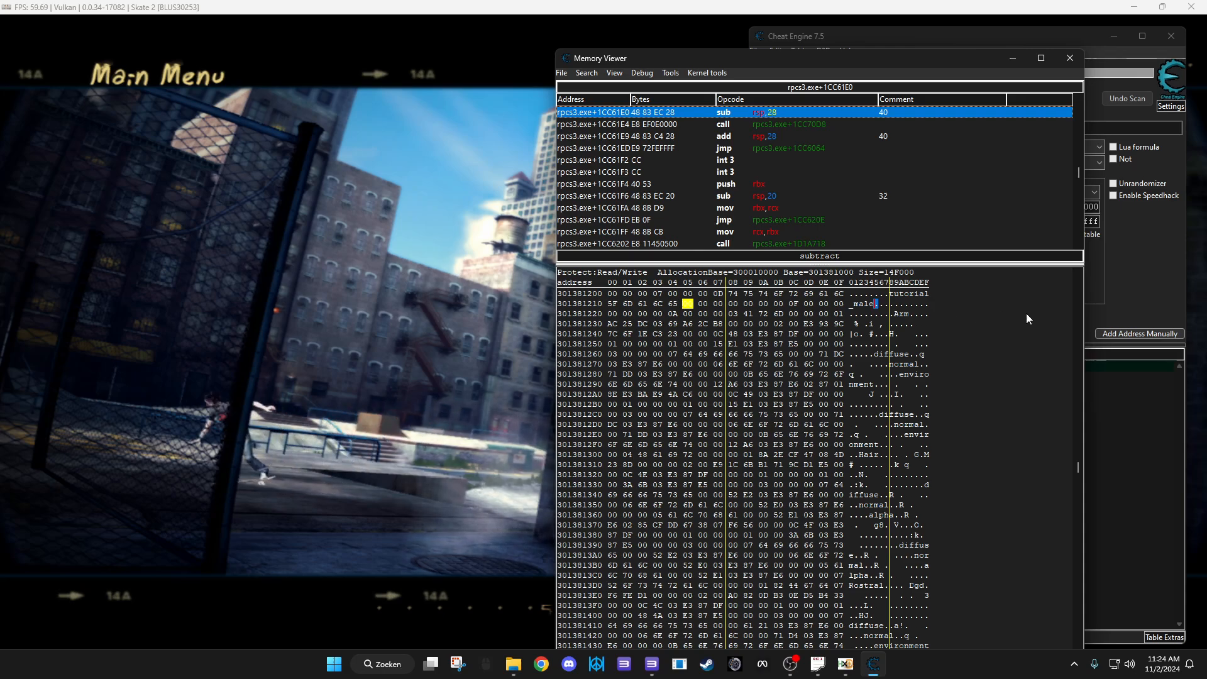
pyautogui.press('Right')
pyautogui.press('Right')
pyautogui.press('Right')
pyautogui.press('Right')
pyautogui.press('Right')
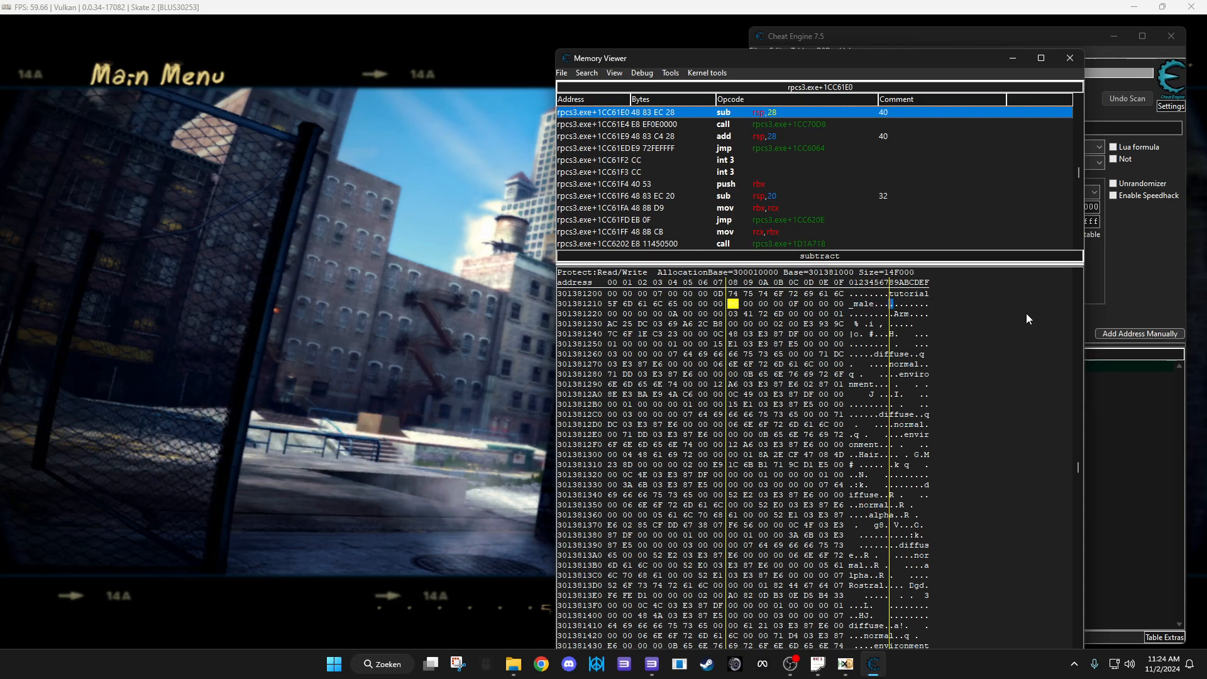
pyautogui.press('Right')
pyautogui.press('Right')
pyautogui.press('Right')
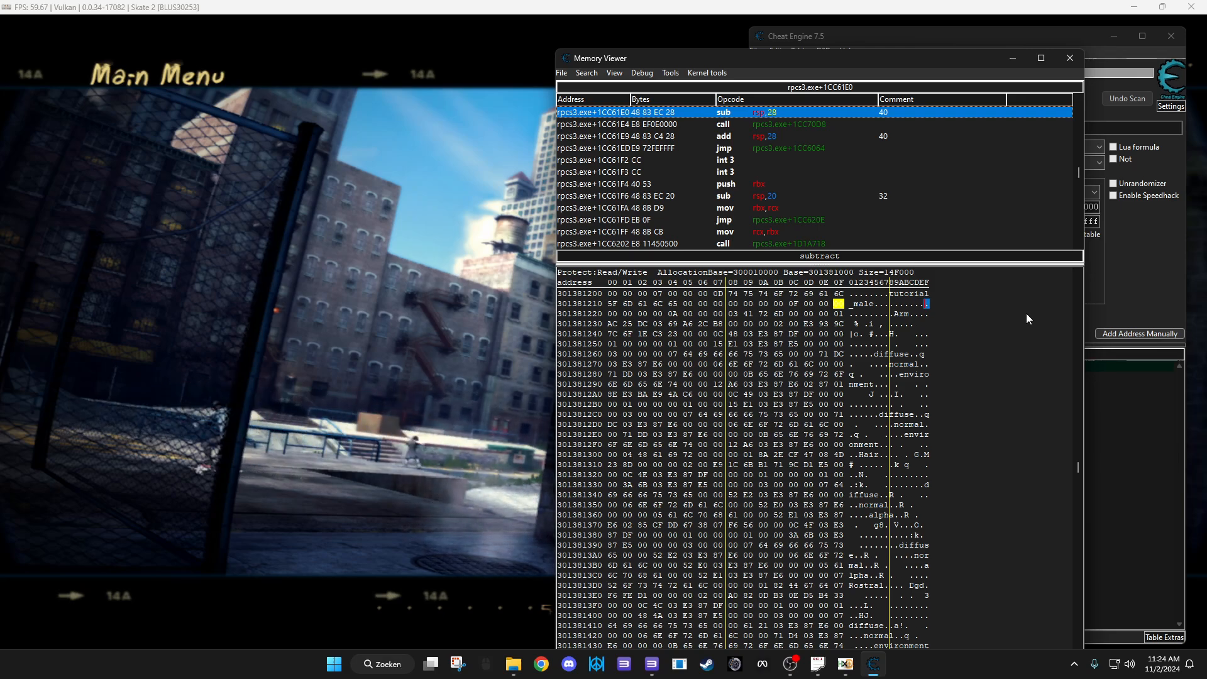
pyautogui.press('Right')
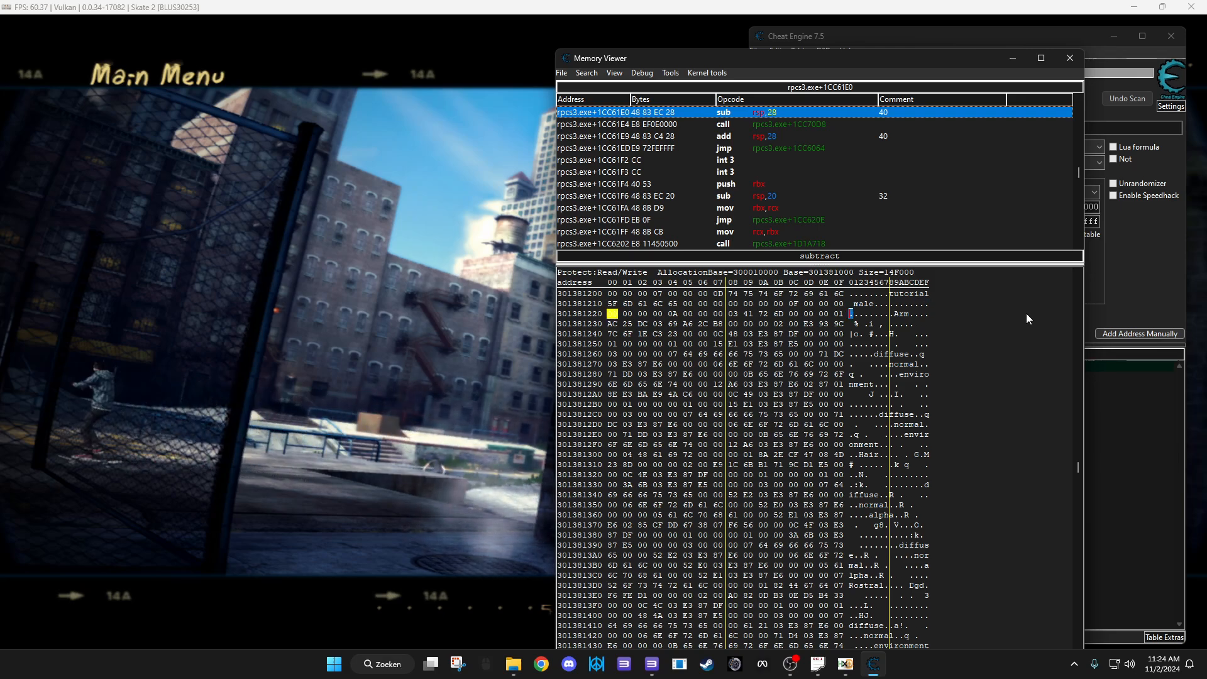
pyautogui.doubleClick(610, 313)
pyautogui.write('2')
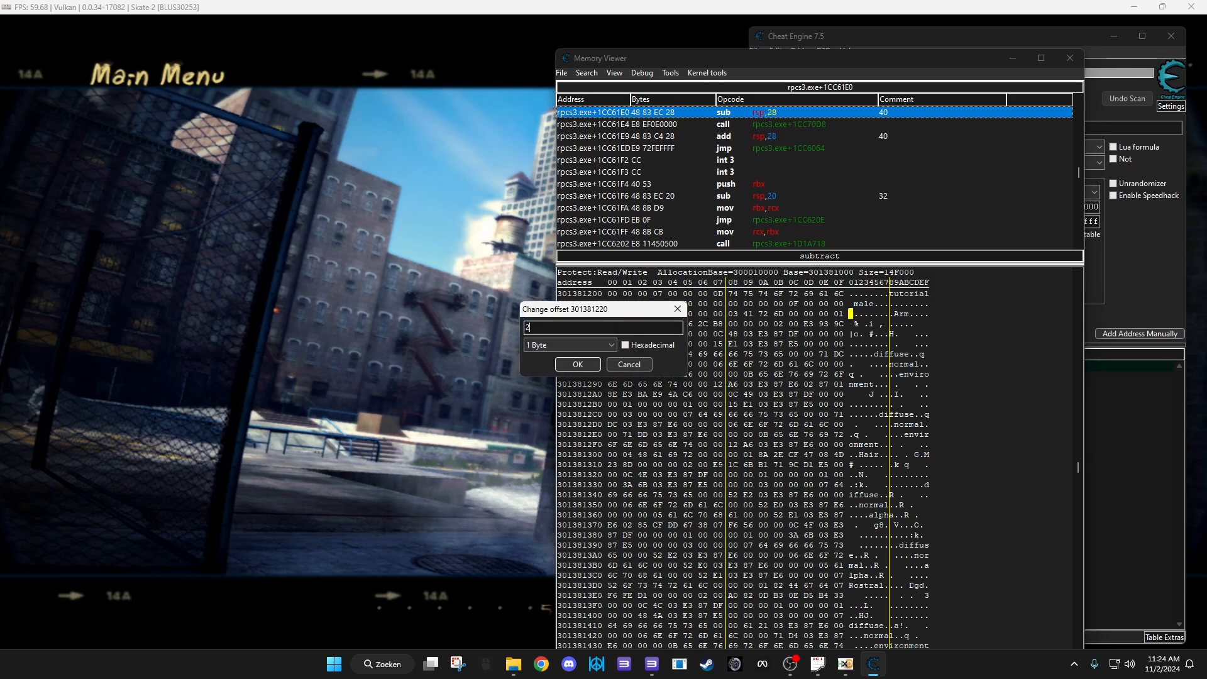
pyautogui.press('Return')
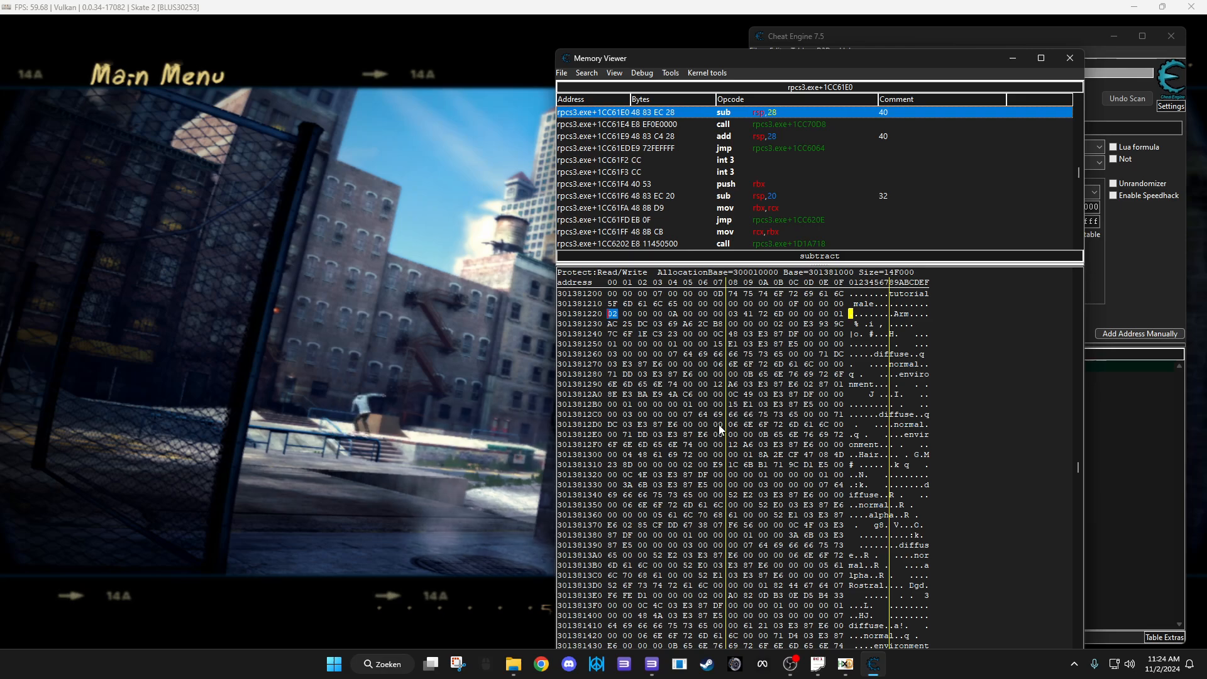
# Check the running game, then return to the Memory Viewer and locate the Pants entry in the pasted recipe
pyautogui.click(473, 416)
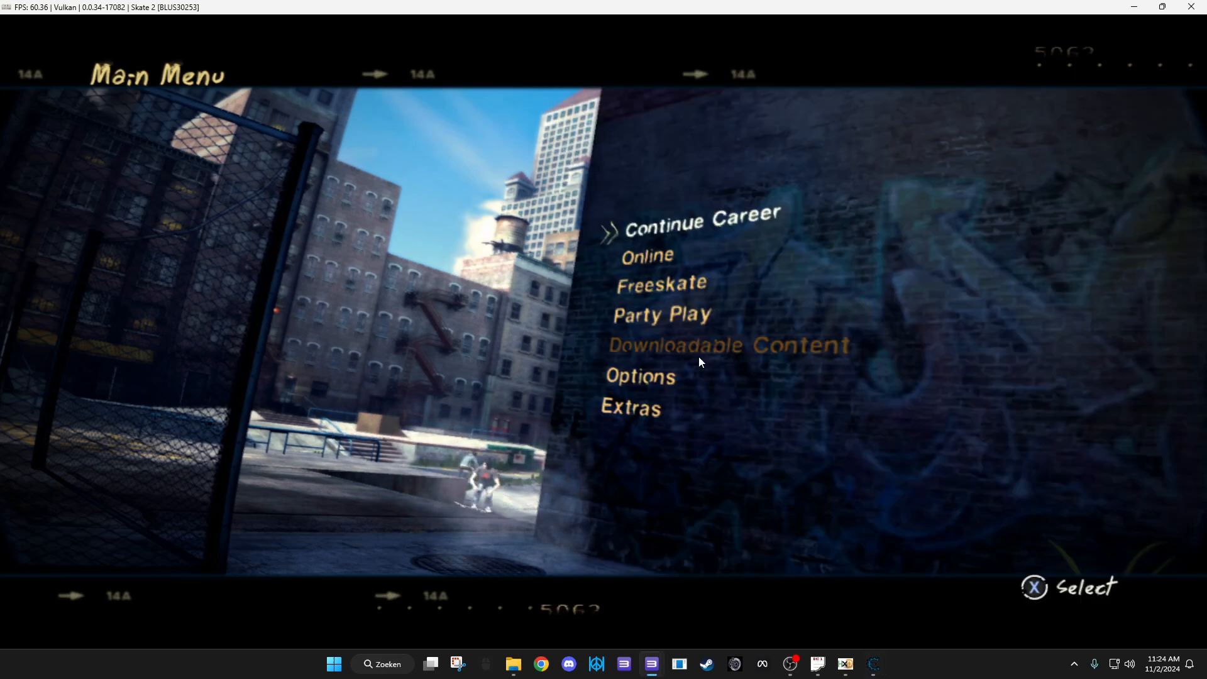
pyautogui.click(873, 664)
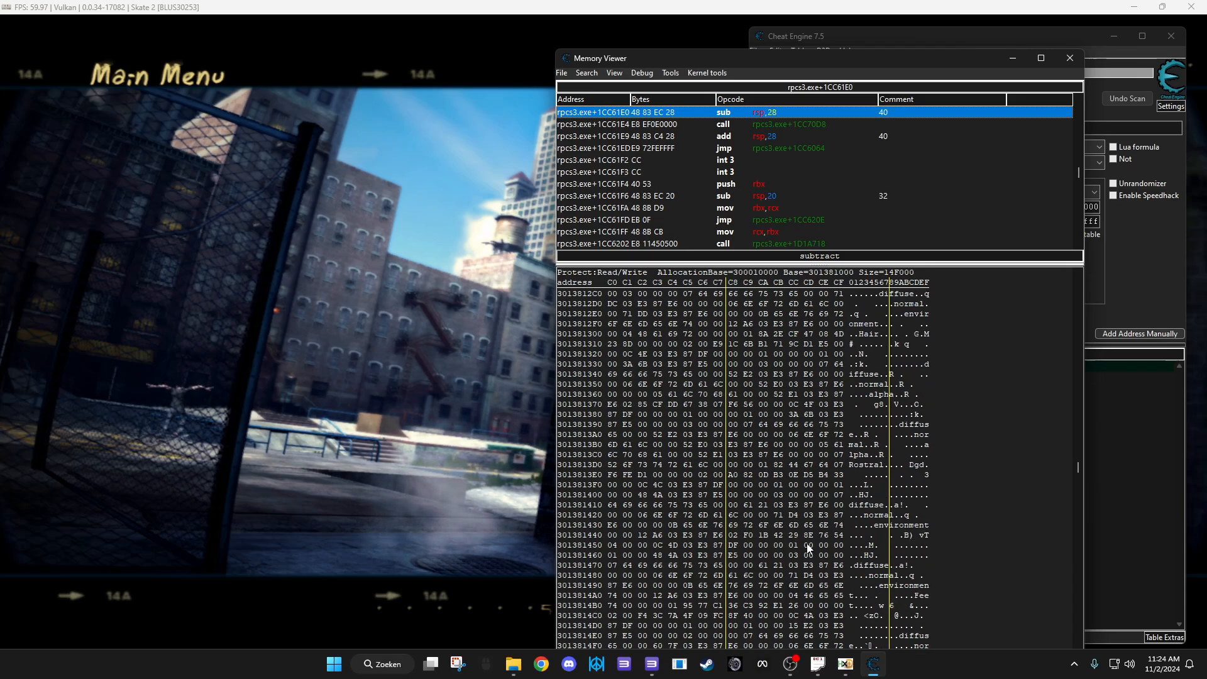
pyautogui.scroll(-15, 809, 549)
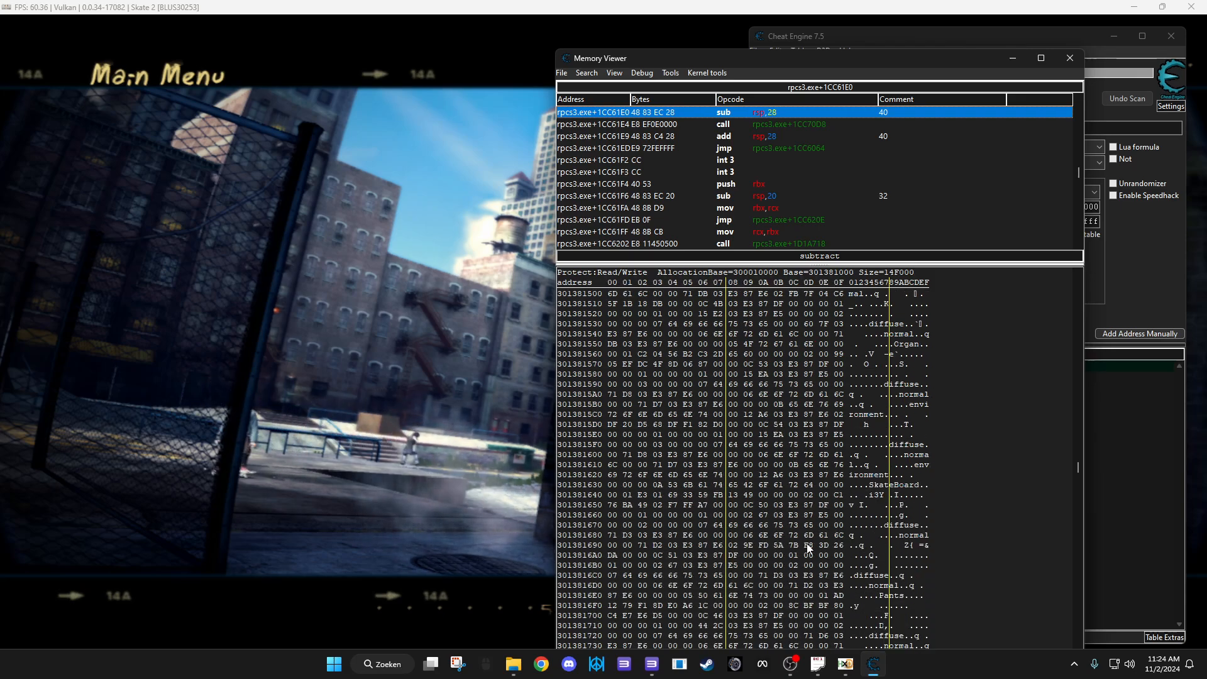
pyautogui.scroll(-5, 877, 506)
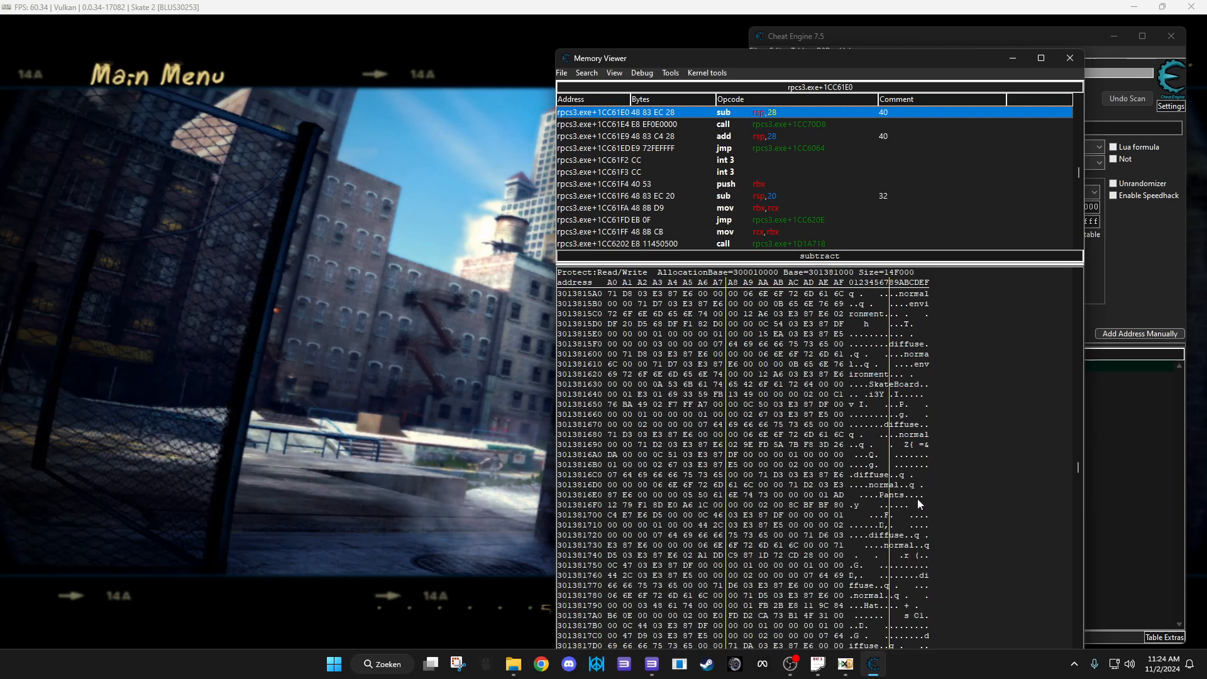
# Find "pants" in rob_dyrdek.recipe in HxD and copy the bytes after the Pants label up to the Hat label
pyautogui.click(845, 666)
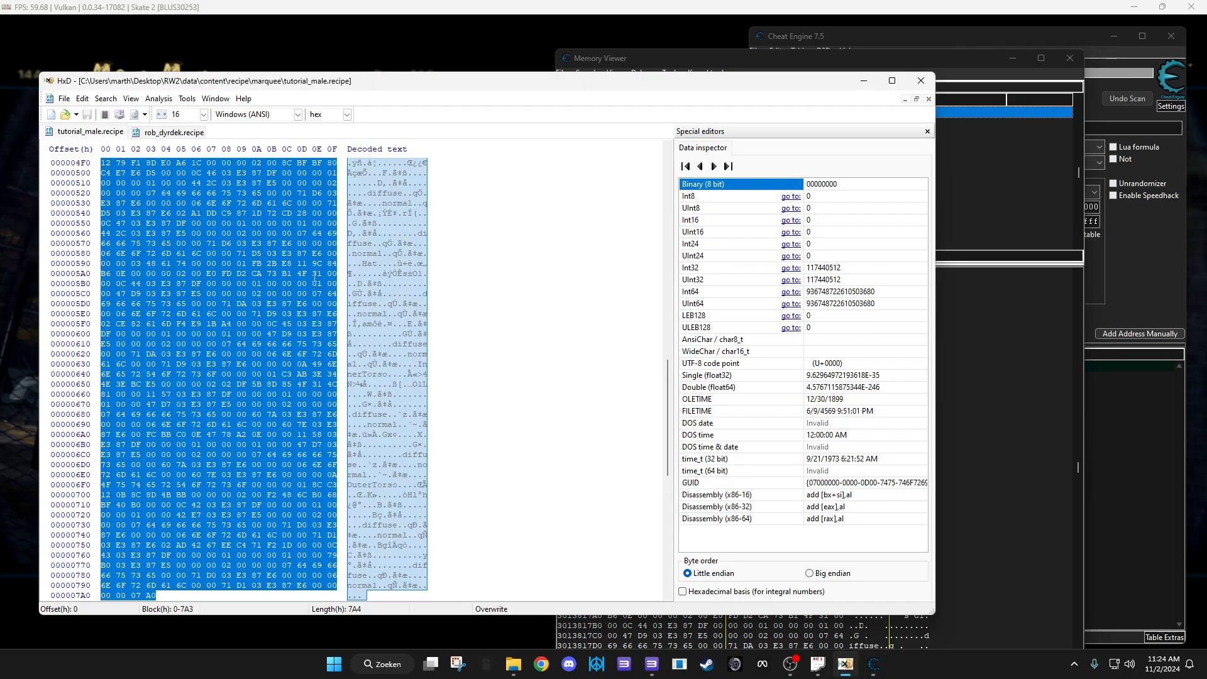
pyautogui.click(165, 132)
pyautogui.click(237, 203)
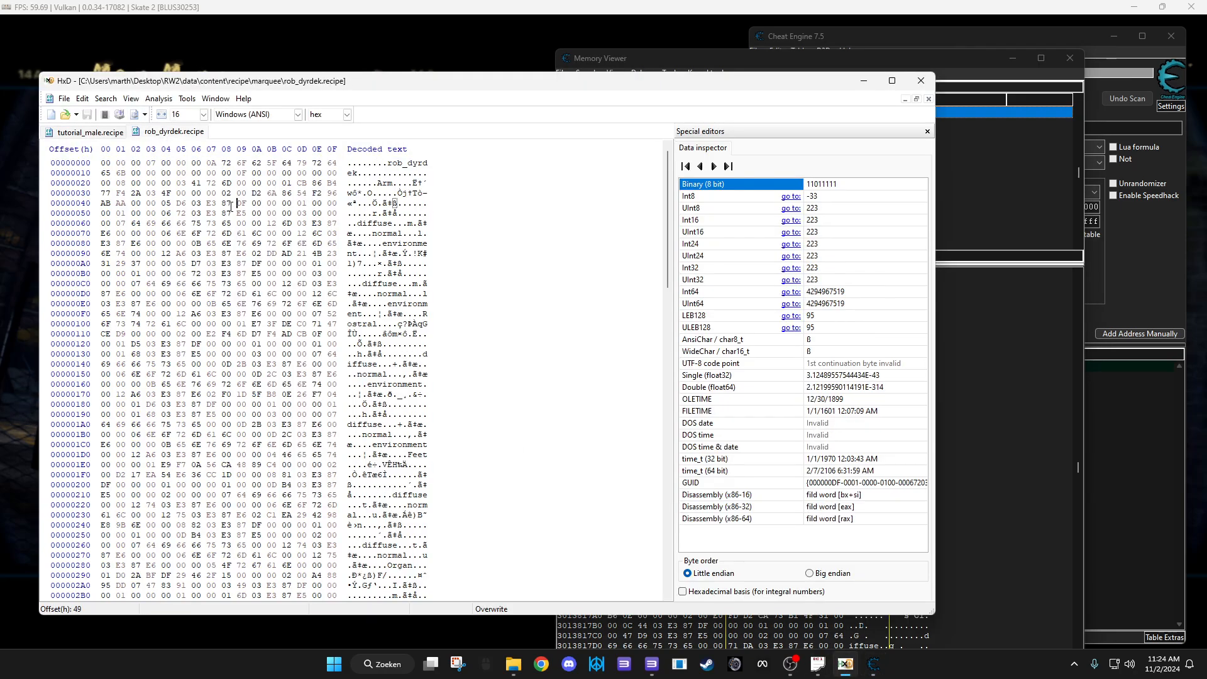
pyautogui.hotkey('ctrl', 'f')
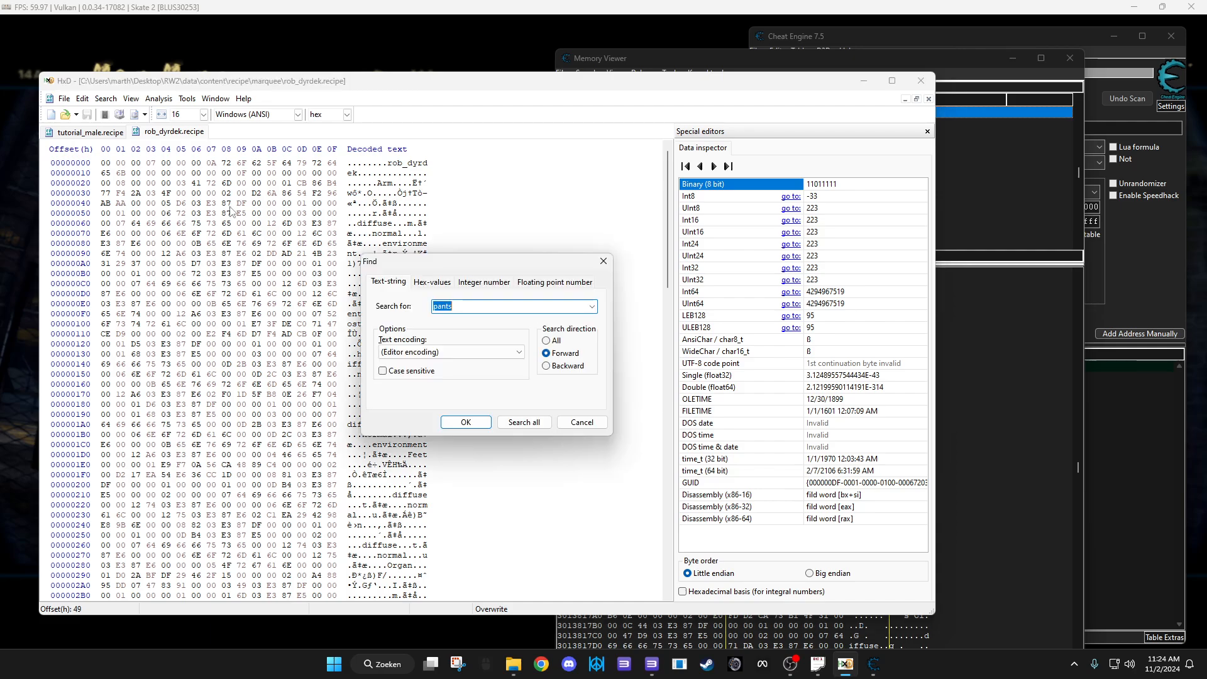
pyautogui.press('Return')
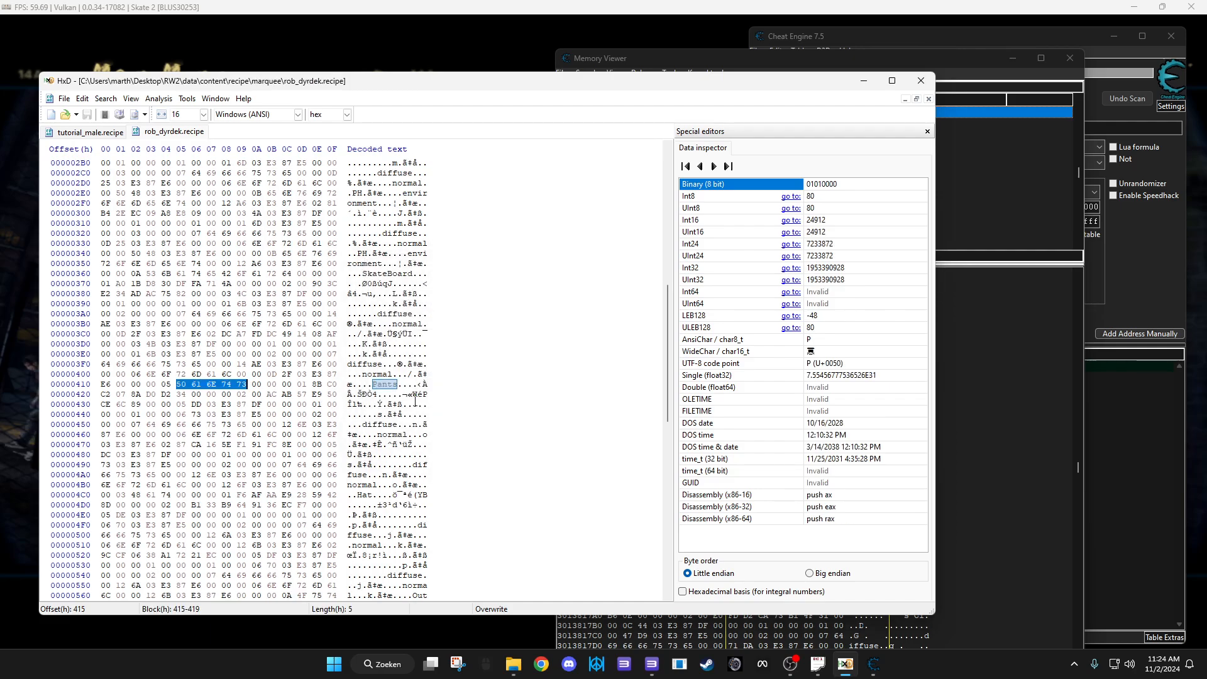
pyautogui.moveTo(401, 384); pyautogui.dragTo(359, 495)
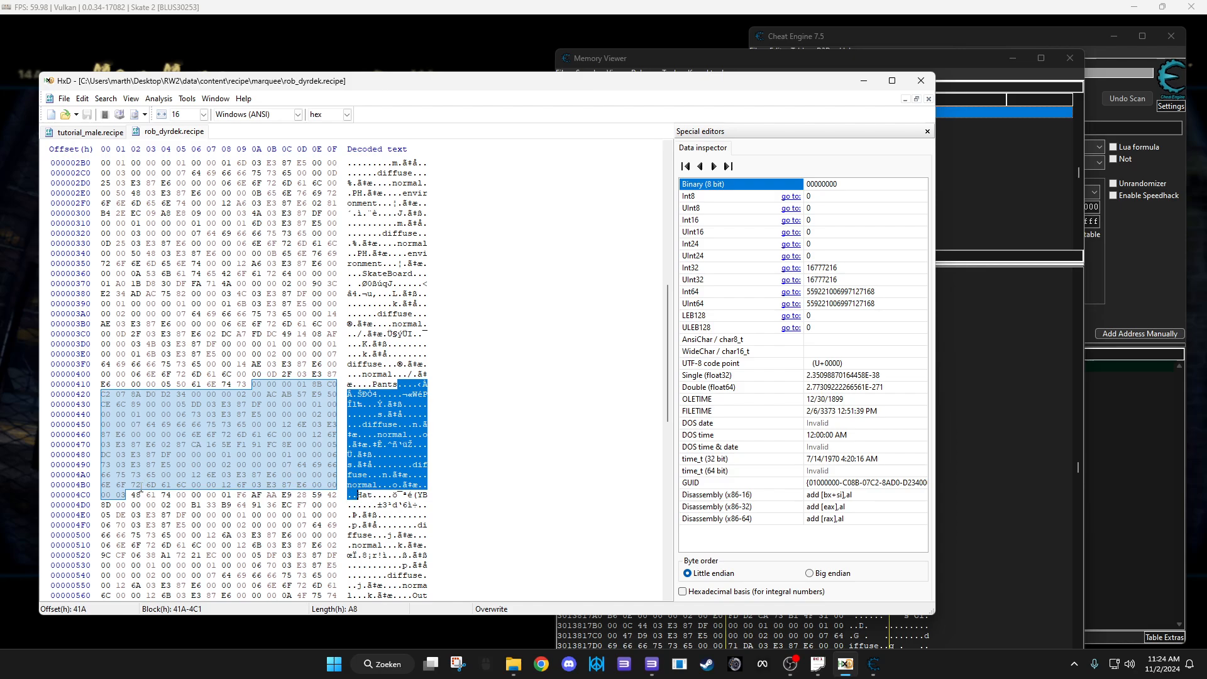
pyautogui.moveTo(128, 496); pyautogui.dragTo(253, 384)
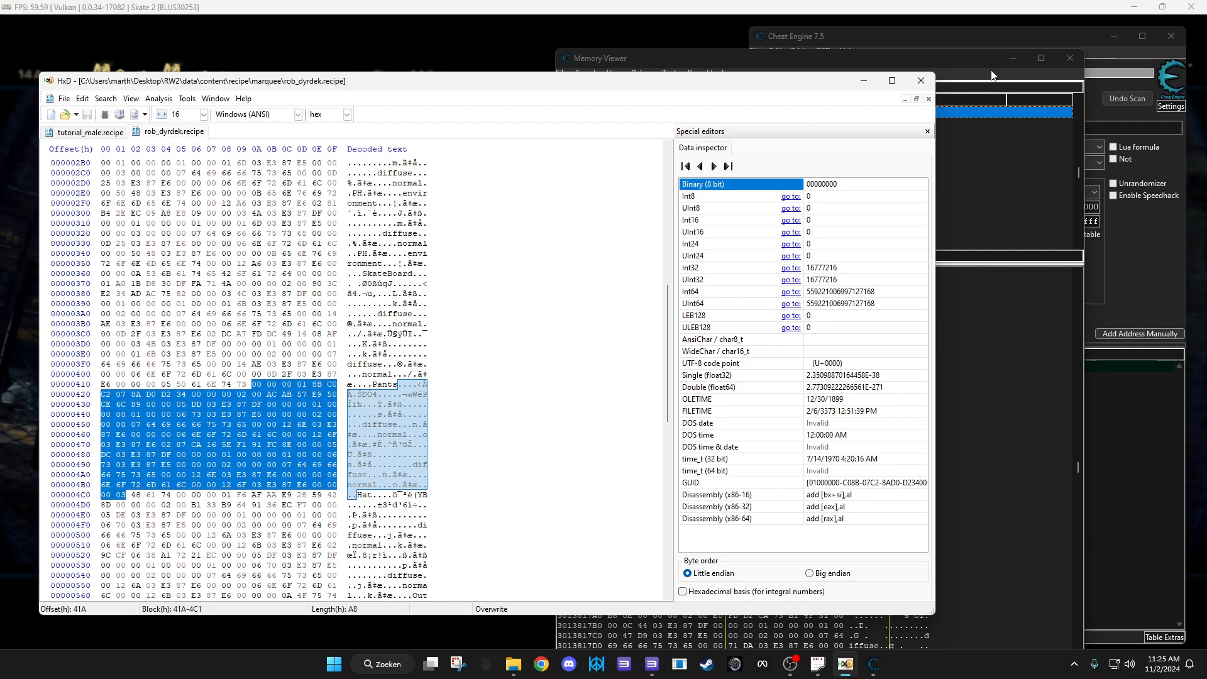
# Paste rob_dyrdek's pants bytes directly after the Pants label in Cheat Engine's memory, then bring the game window forward
pyautogui.click(957, 62)
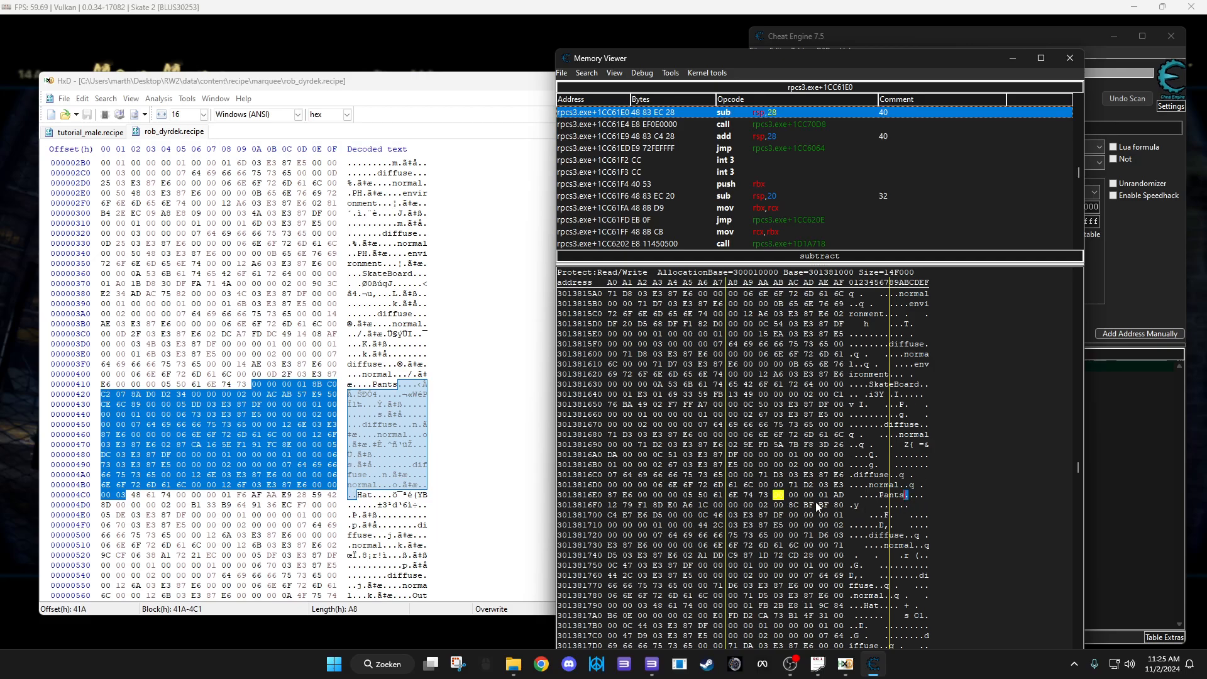
pyautogui.click(778, 494)
pyautogui.hotkey('ctrl', 'v')
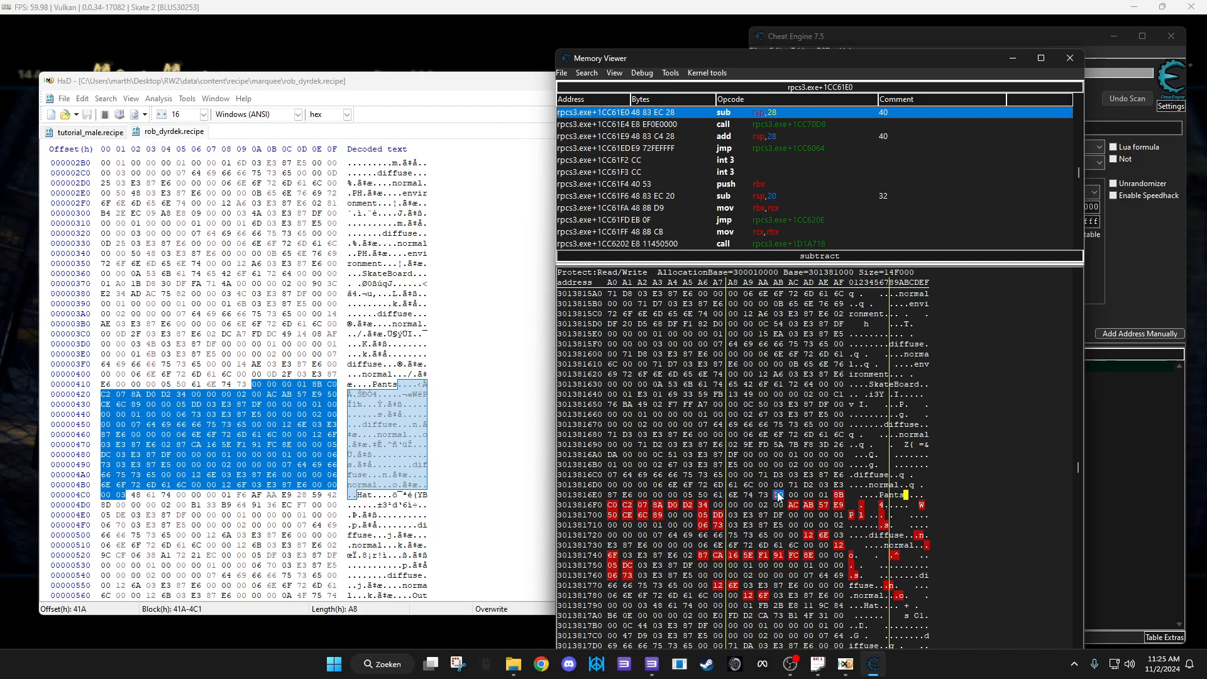
pyautogui.click(482, 50)
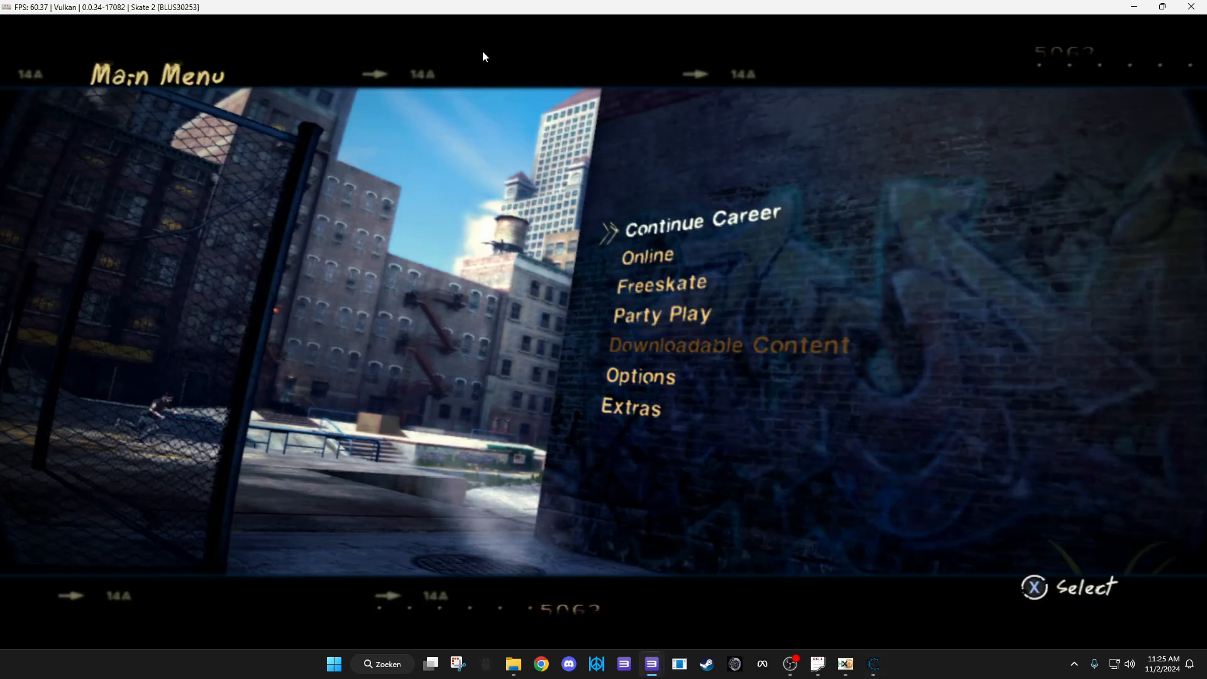
# Check the pasted Pants entry in Cheat Engine's memory, then switch to HxD and find "pants" in tutorial_male.recipe
pyautogui.click(874, 666)
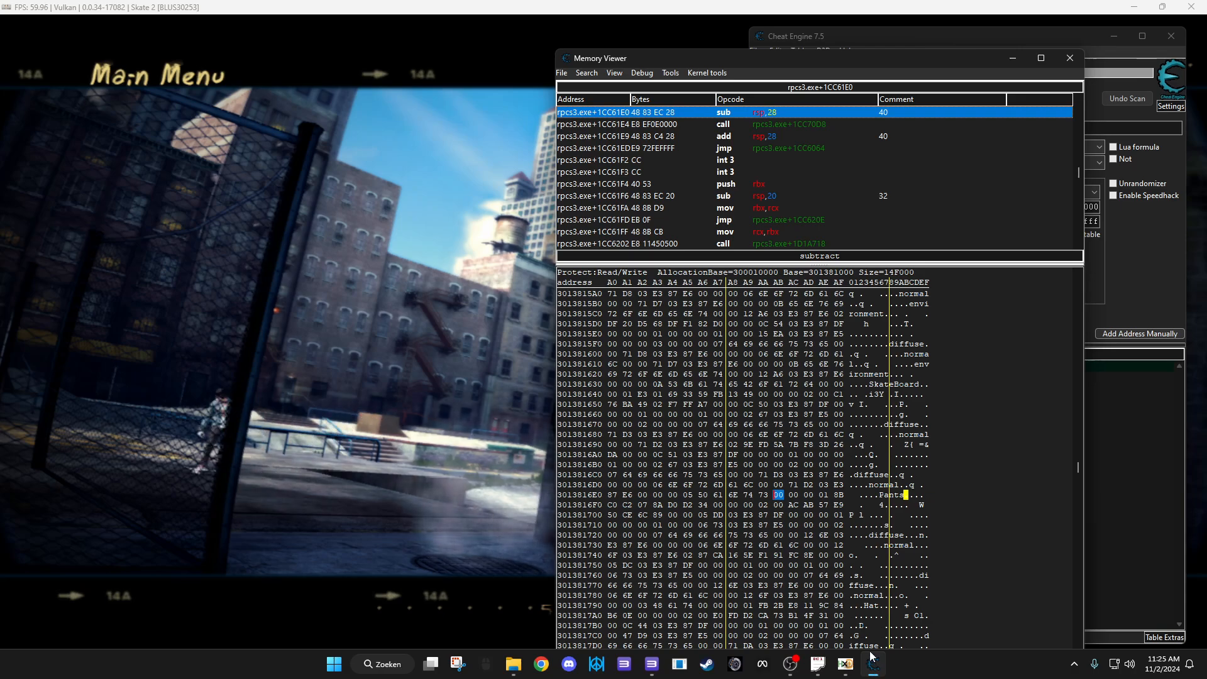
pyautogui.click(846, 665)
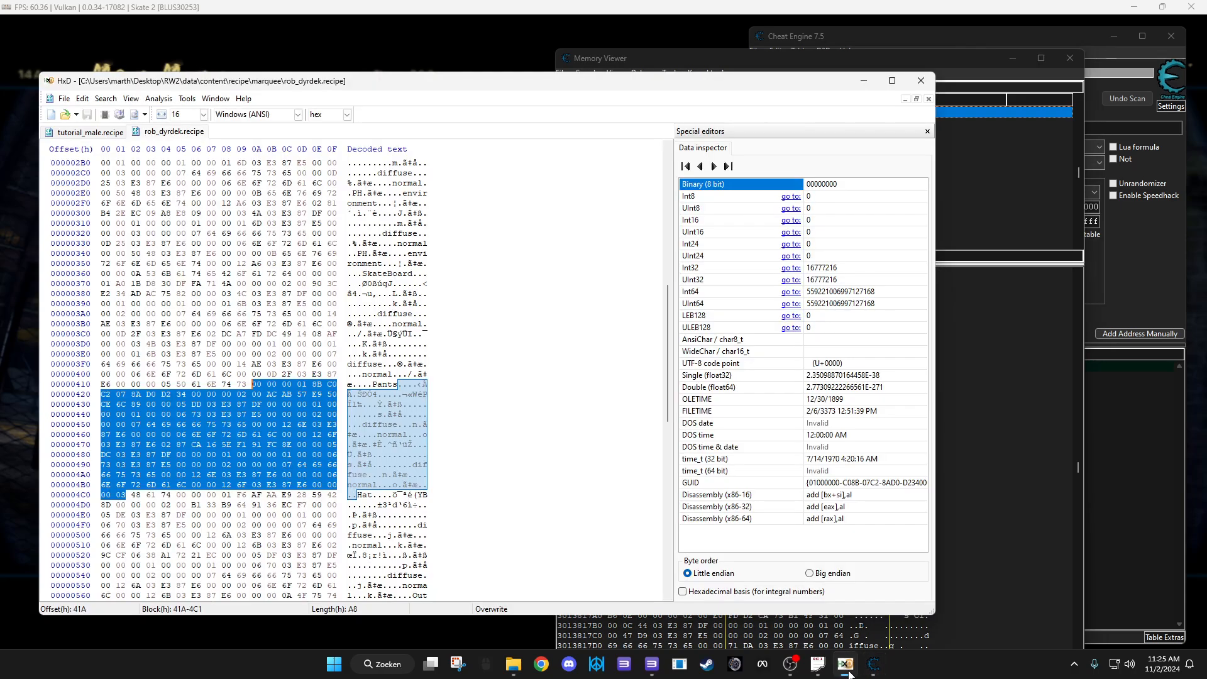
pyautogui.click(399, 426)
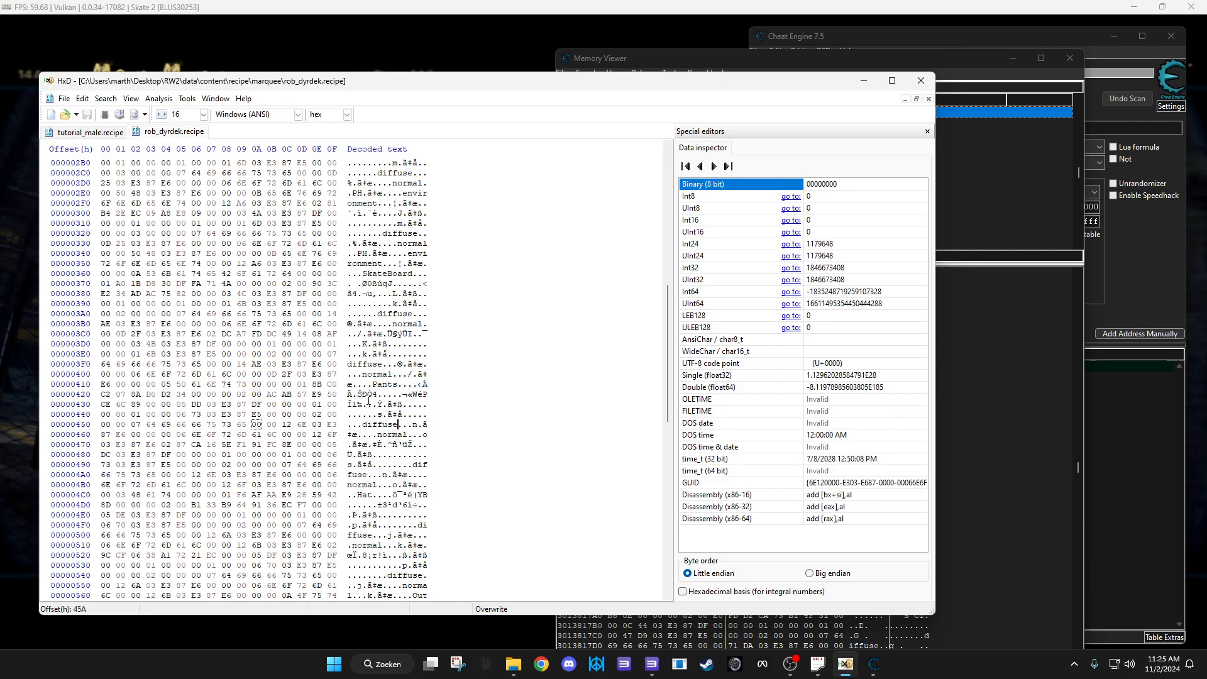
pyautogui.click(104, 135)
pyautogui.click(286, 304)
pyautogui.scroll(20, 286, 304)
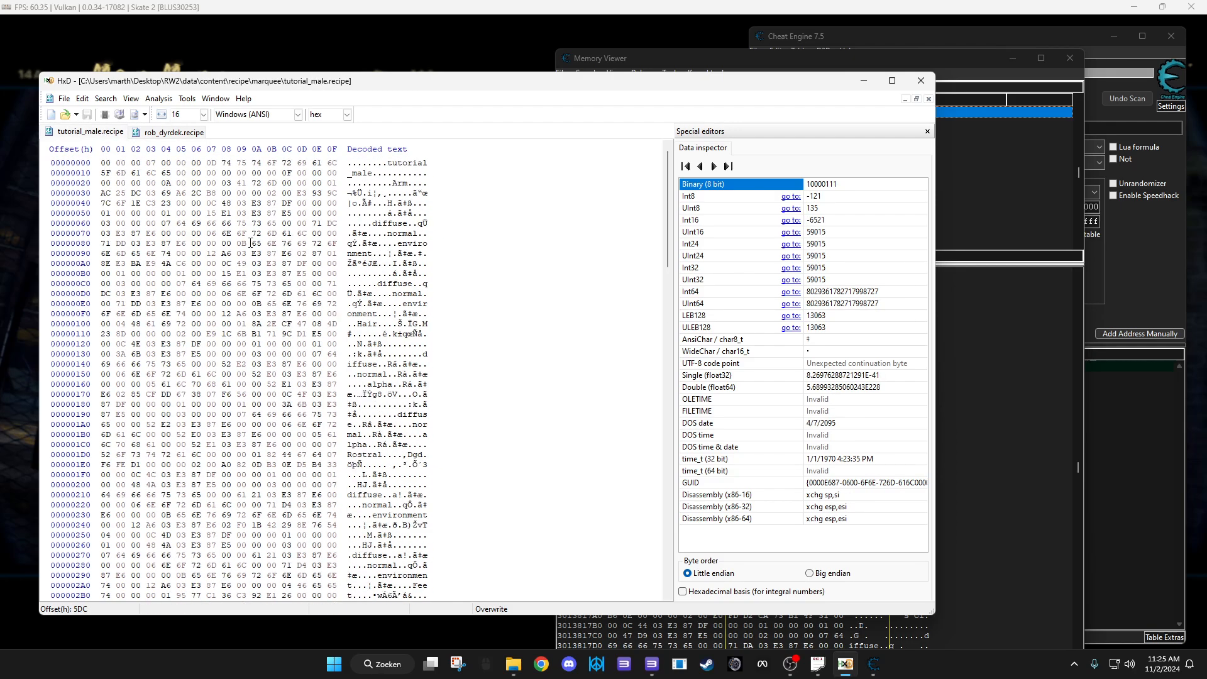
pyautogui.click(251, 243)
pyautogui.hotkey('ctrl', 'f')
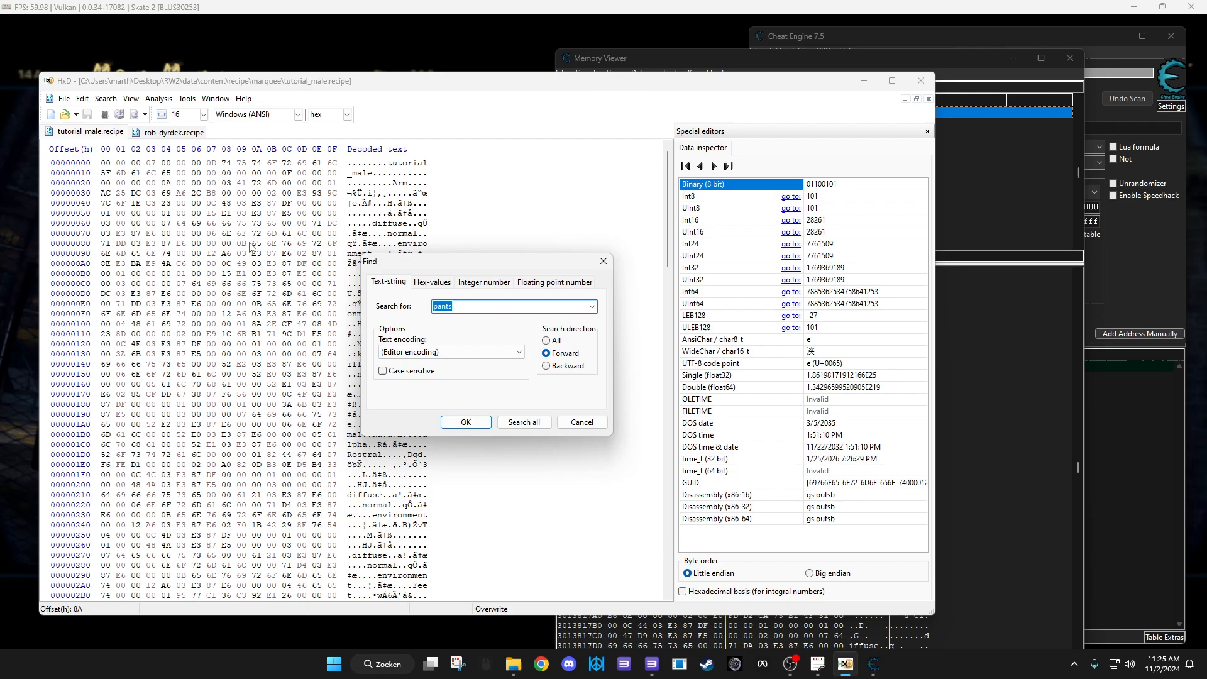
pyautogui.press('Return')
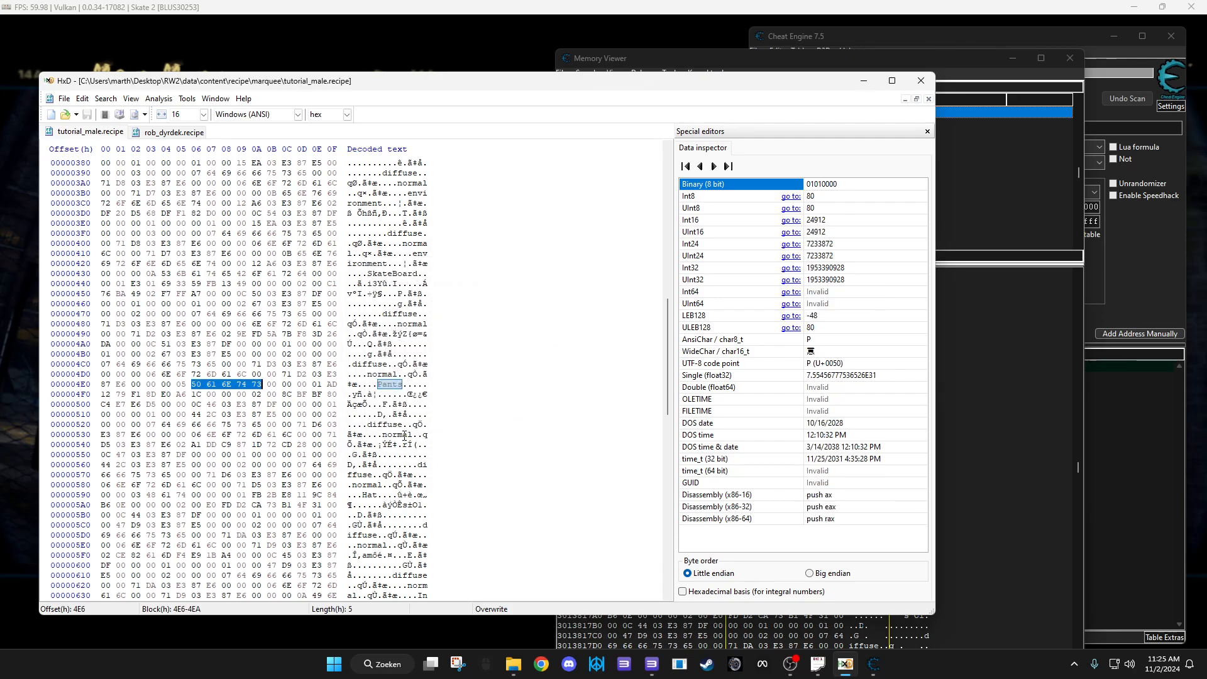
# Select the eight bytes after the first diffuse label in tutorial_male's Pants entry and locate the matching position in Cheat Engine's Memory Viewer
pyautogui.click(403, 426)
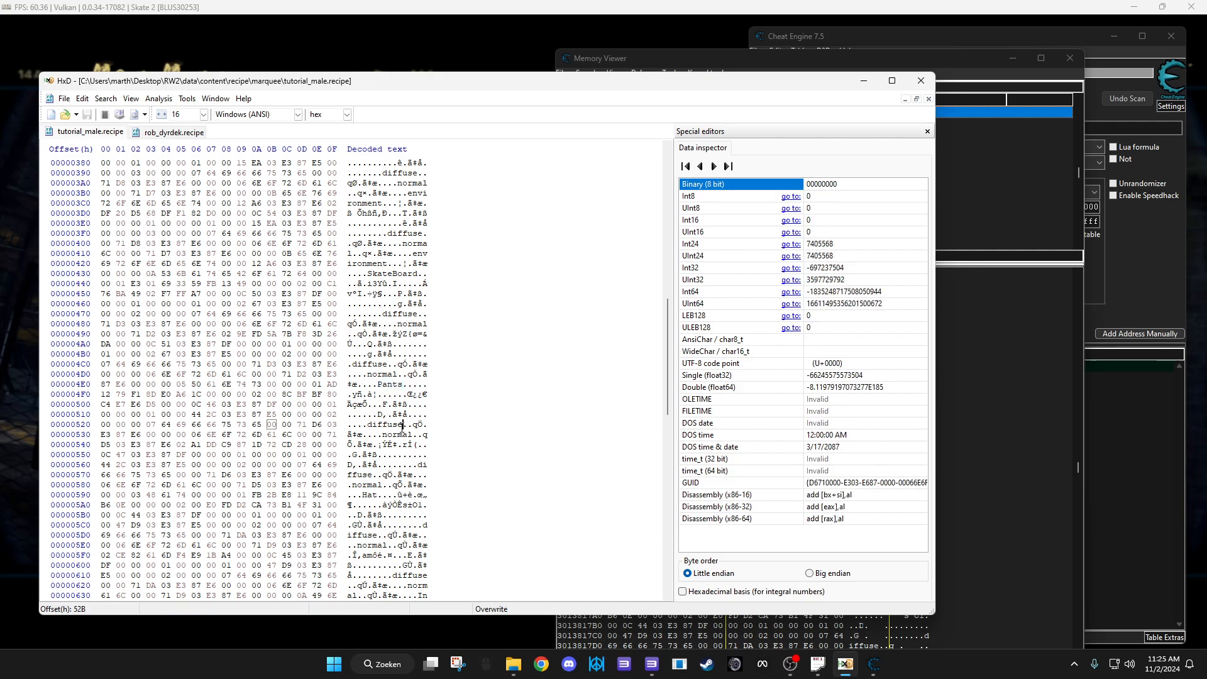
pyautogui.moveTo(268, 426); pyautogui.dragTo(141, 435)
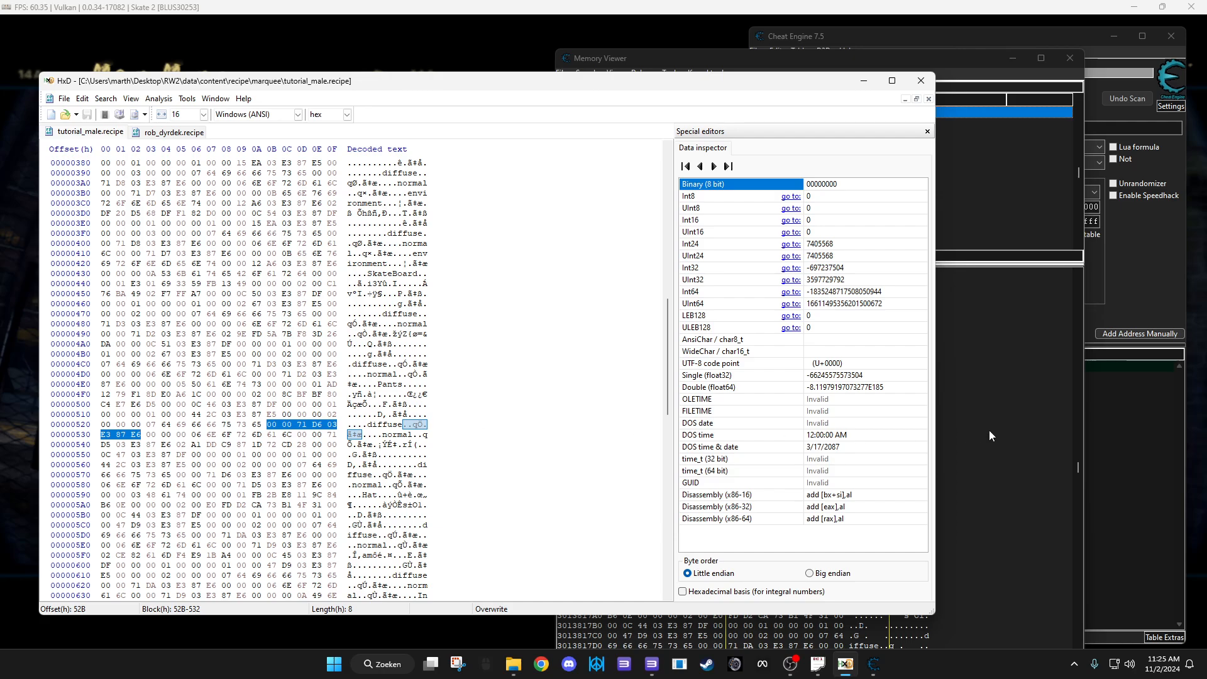
pyautogui.click(969, 76)
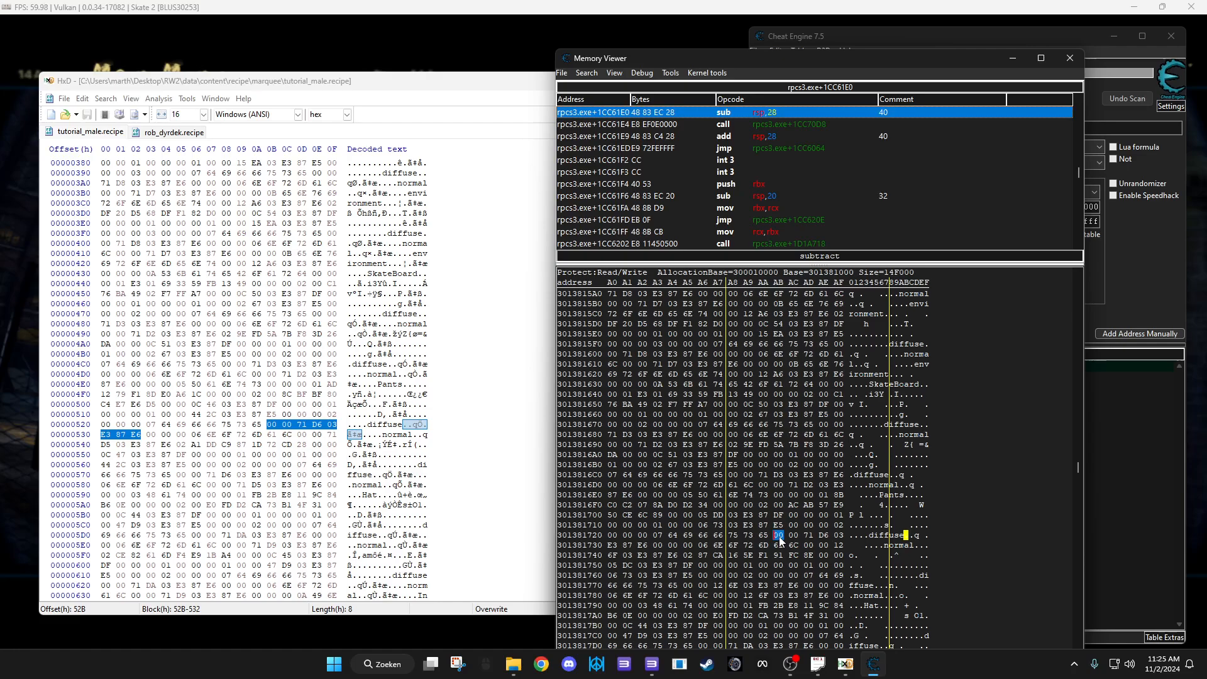
# Switch back to rob_dyrdek.recipe in HxD and search it for the text "torso"
pyautogui.click(182, 142)
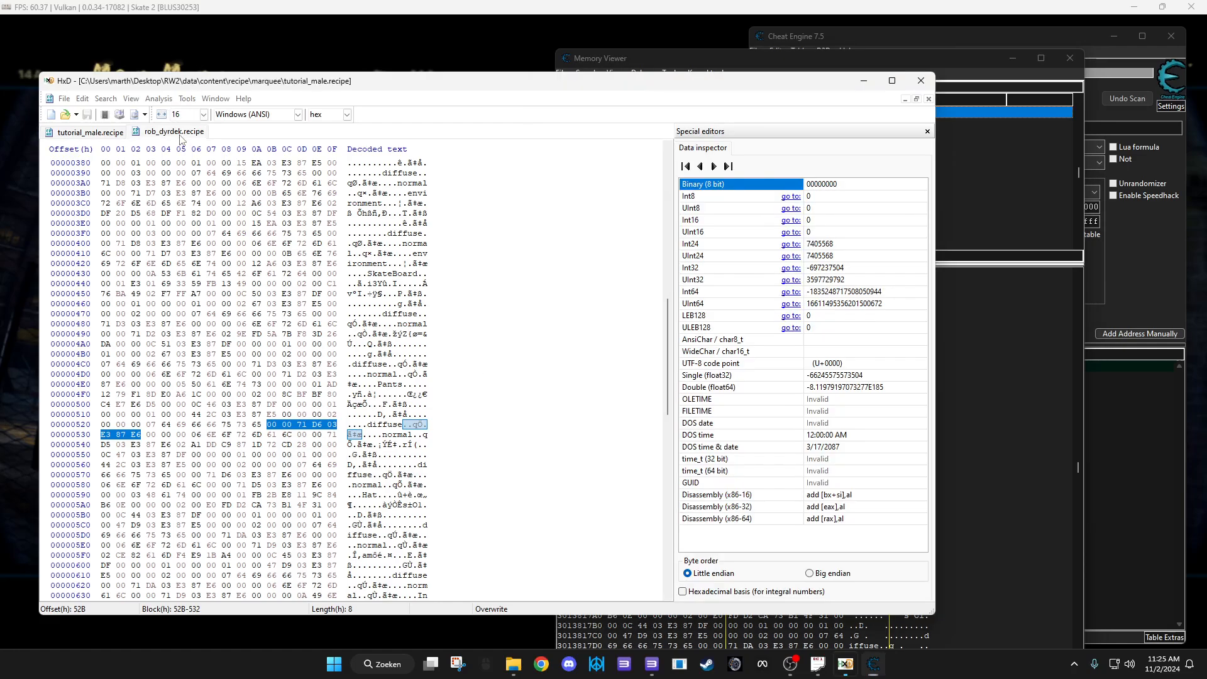
pyautogui.click(183, 134)
pyautogui.click(207, 204)
pyautogui.hotkey('ctrl', 'f')
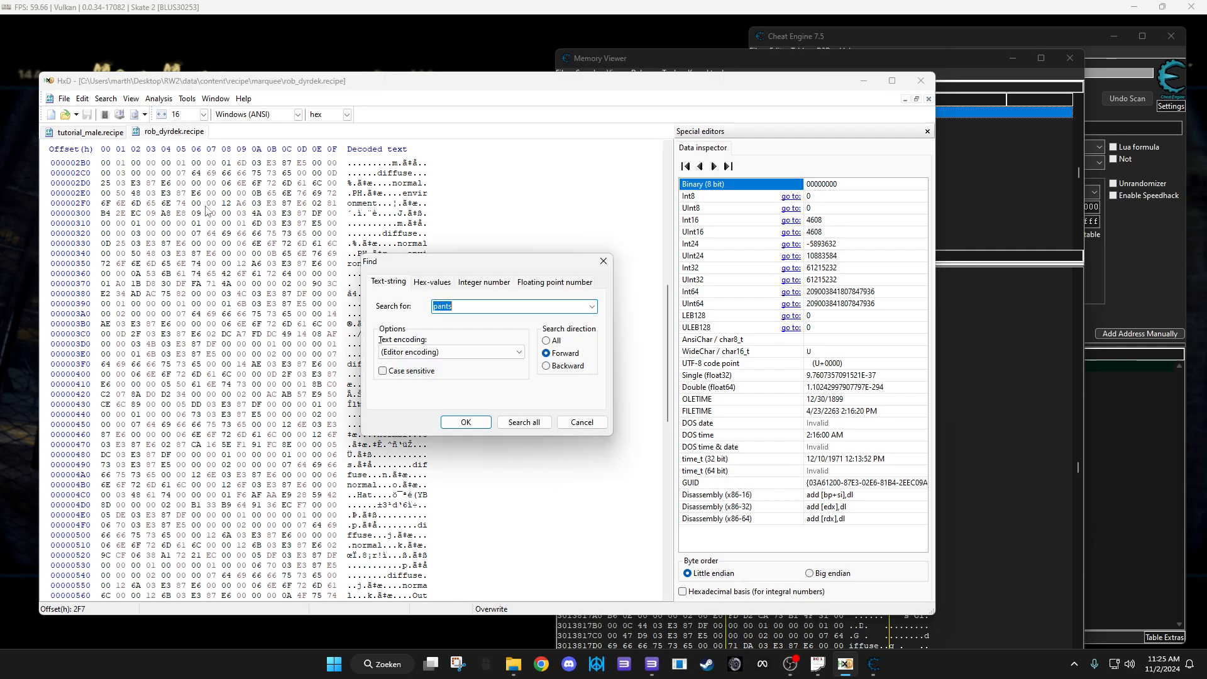
pyautogui.press('BackSpace')
pyautogui.write('torso')
pyautogui.press('Return')
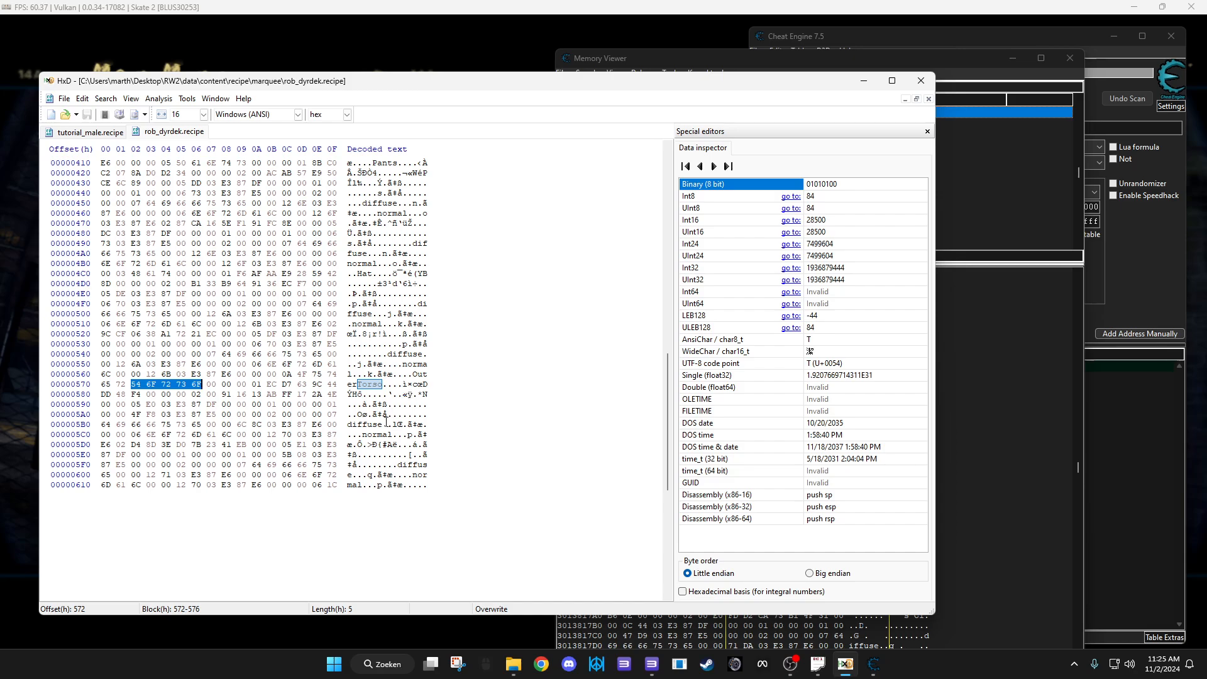
# Select and copy rob_dyrdek's bytes from directly after the OuterTorso label through offset 61A
pyautogui.click(382, 386)
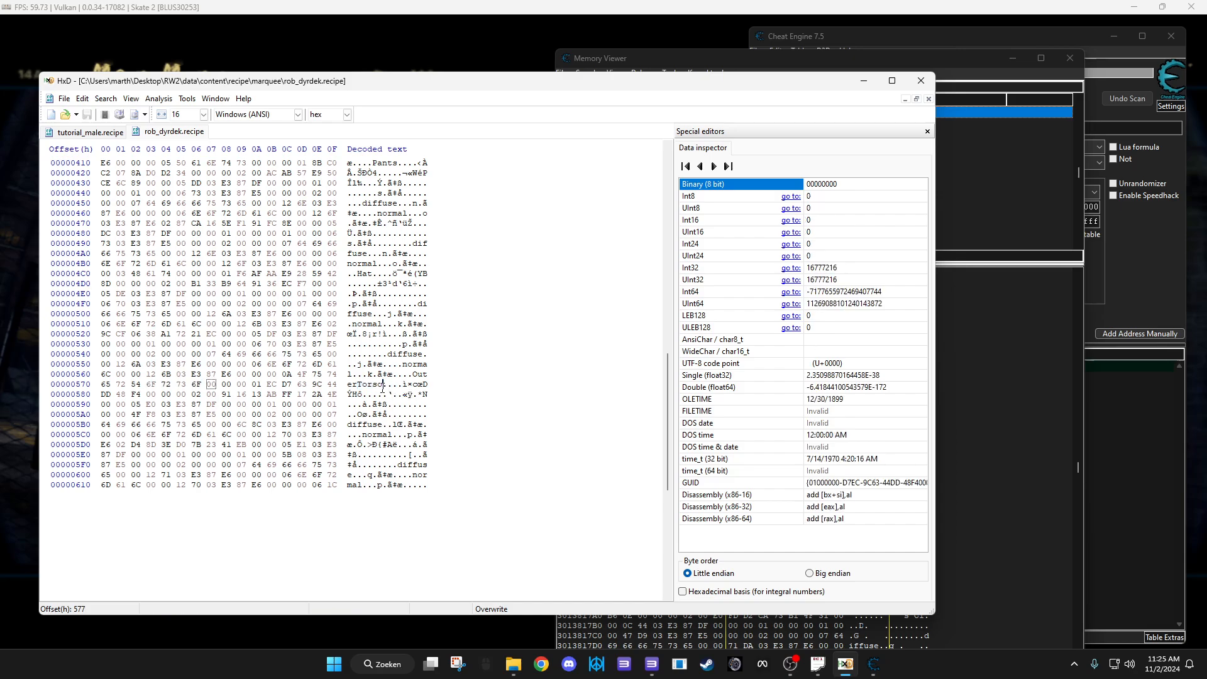
pyautogui.moveTo(384, 386); pyautogui.dragTo(362, 493)
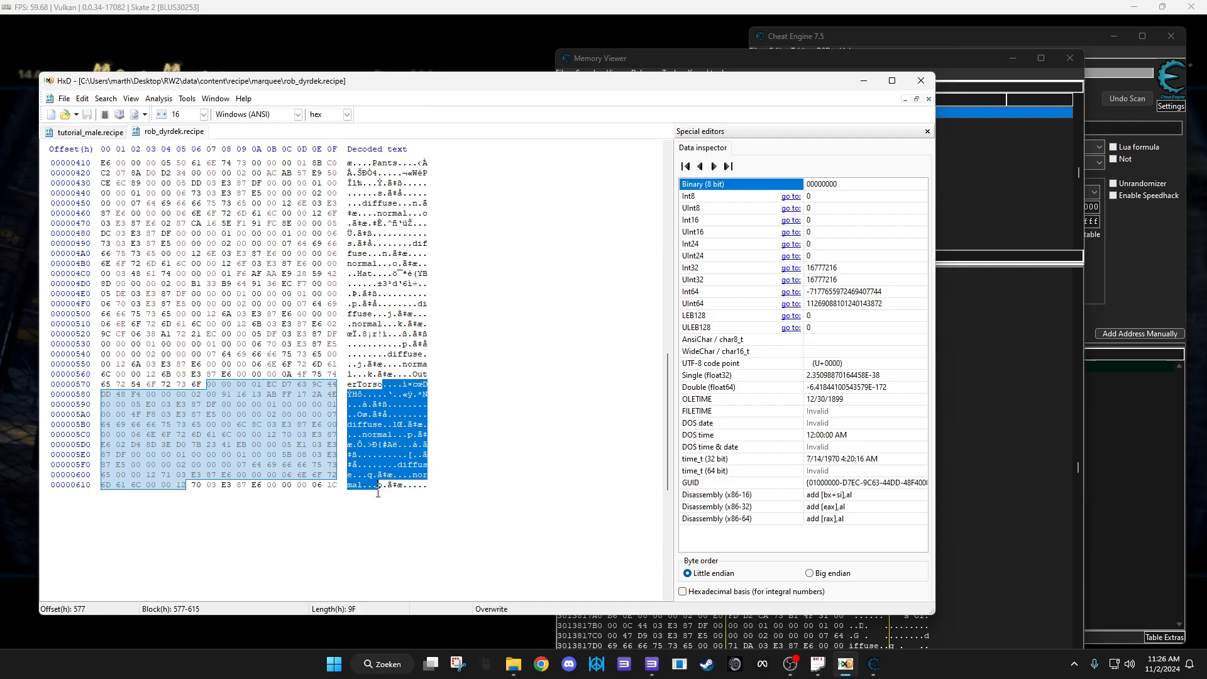
pyautogui.moveTo(380, 492); pyautogui.dragTo(384, 492)
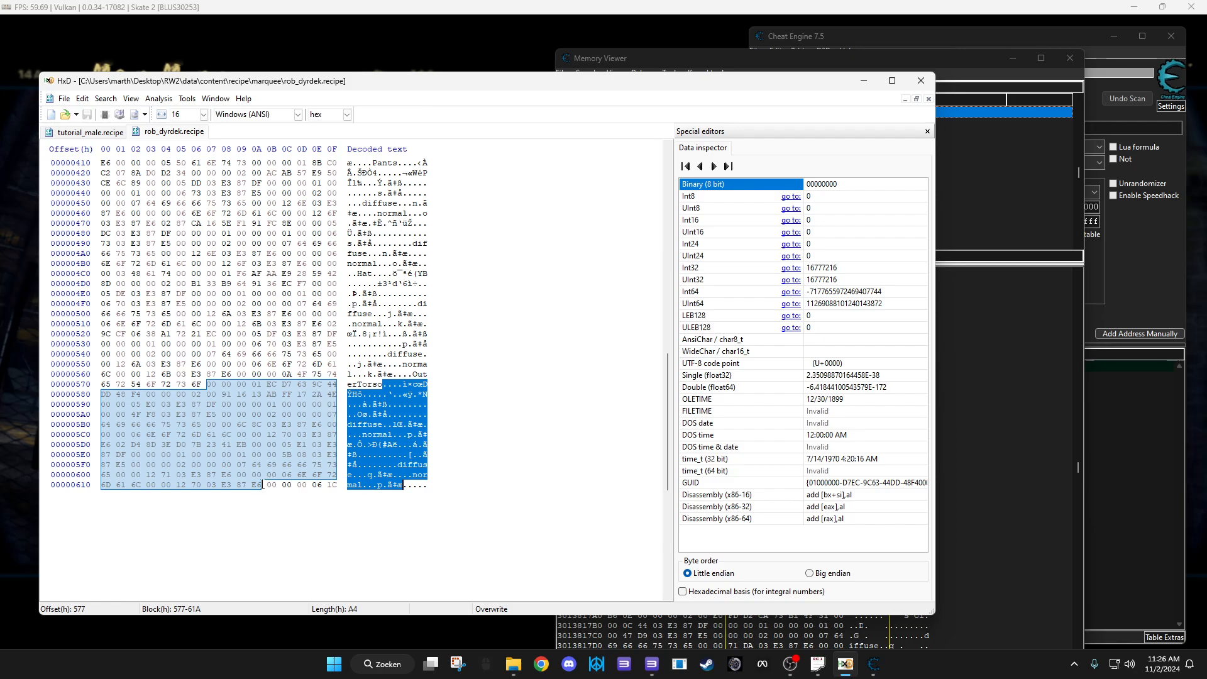
pyautogui.moveTo(263, 488); pyautogui.dragTo(208, 386)
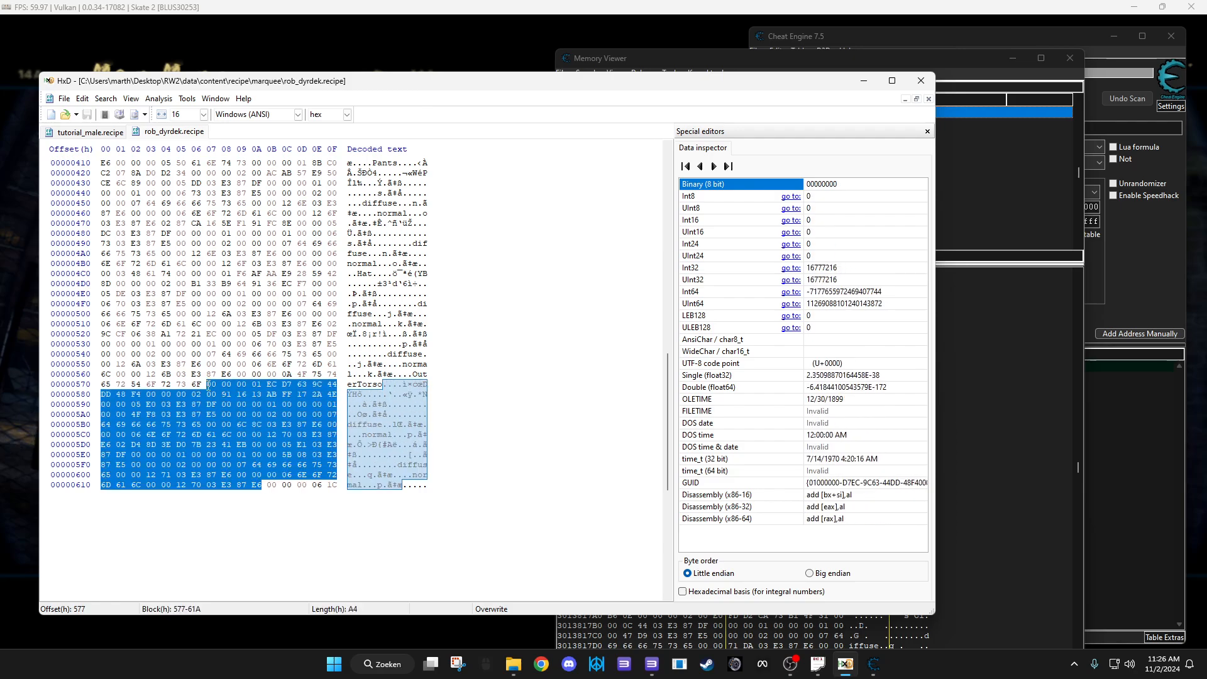
# Locate the OuterTorso label in Cheat Engine's memory and paste rob_dyrdek's torso bytes directly after it
pyautogui.click(943, 54)
pyautogui.scroll(-5, 856, 420)
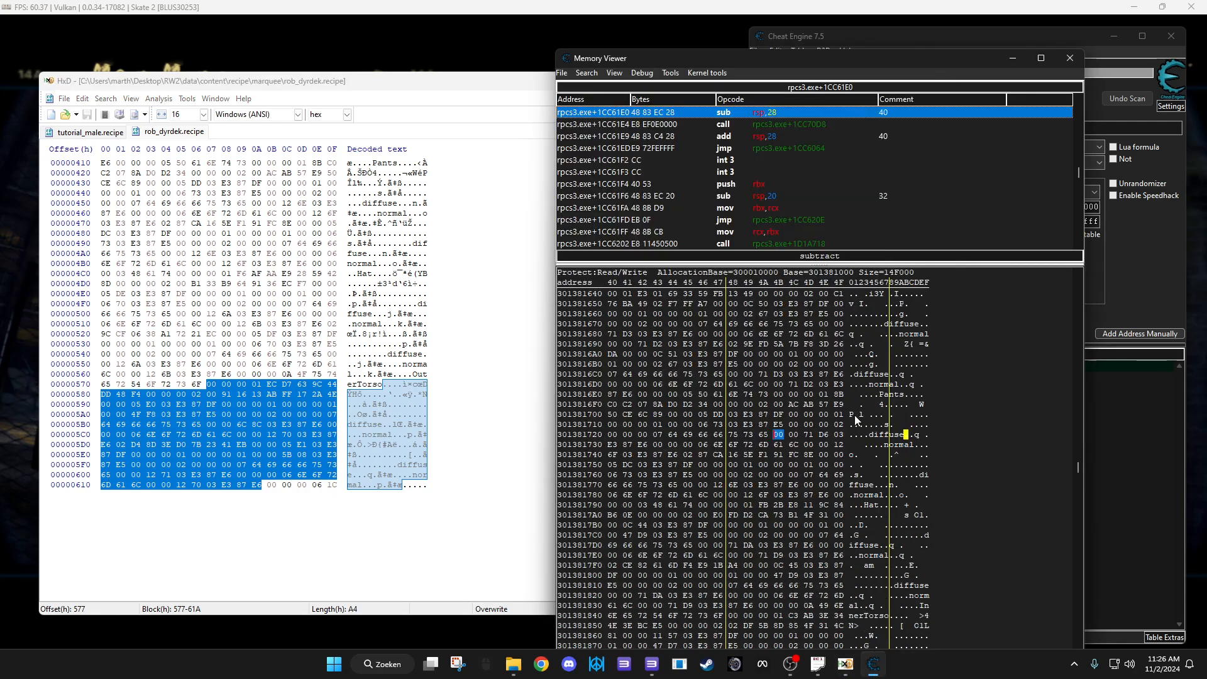
pyautogui.scroll(-1, 855, 418)
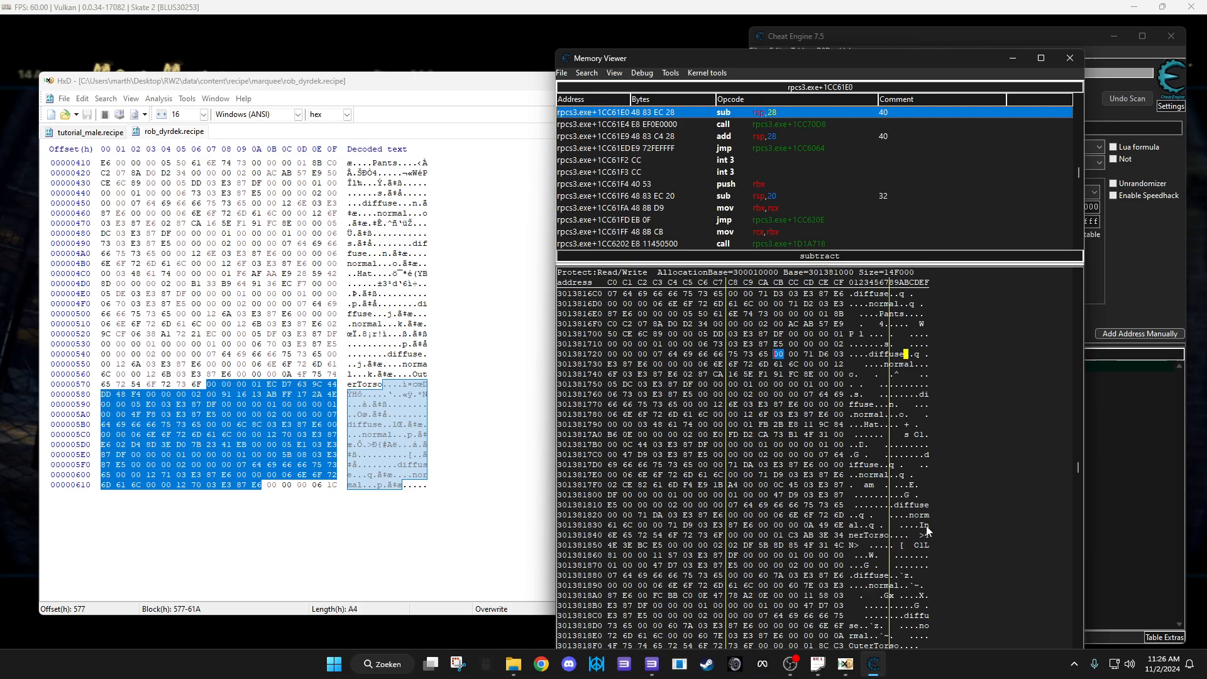
pyautogui.scroll(-3, 918, 528)
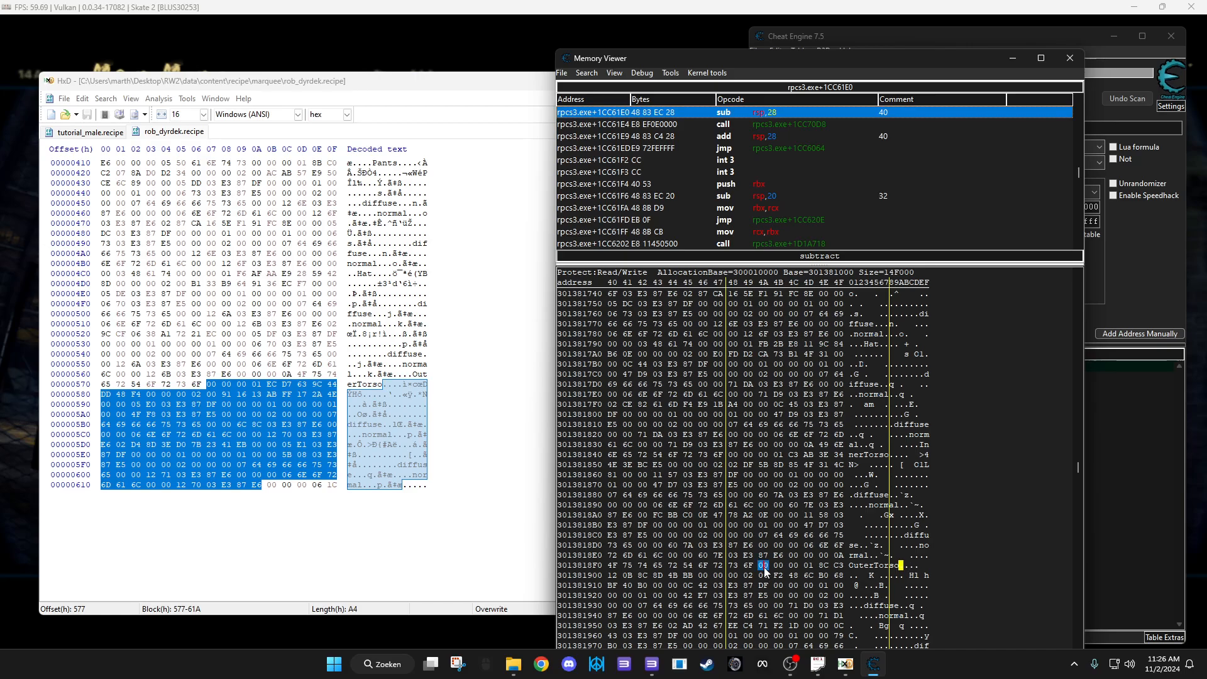
pyautogui.hotkey('ctrl', 'v')
# Switch to the running Skate 2 game and start a Downtown Freeskate session with the Lens character
pyautogui.click(506, 52)
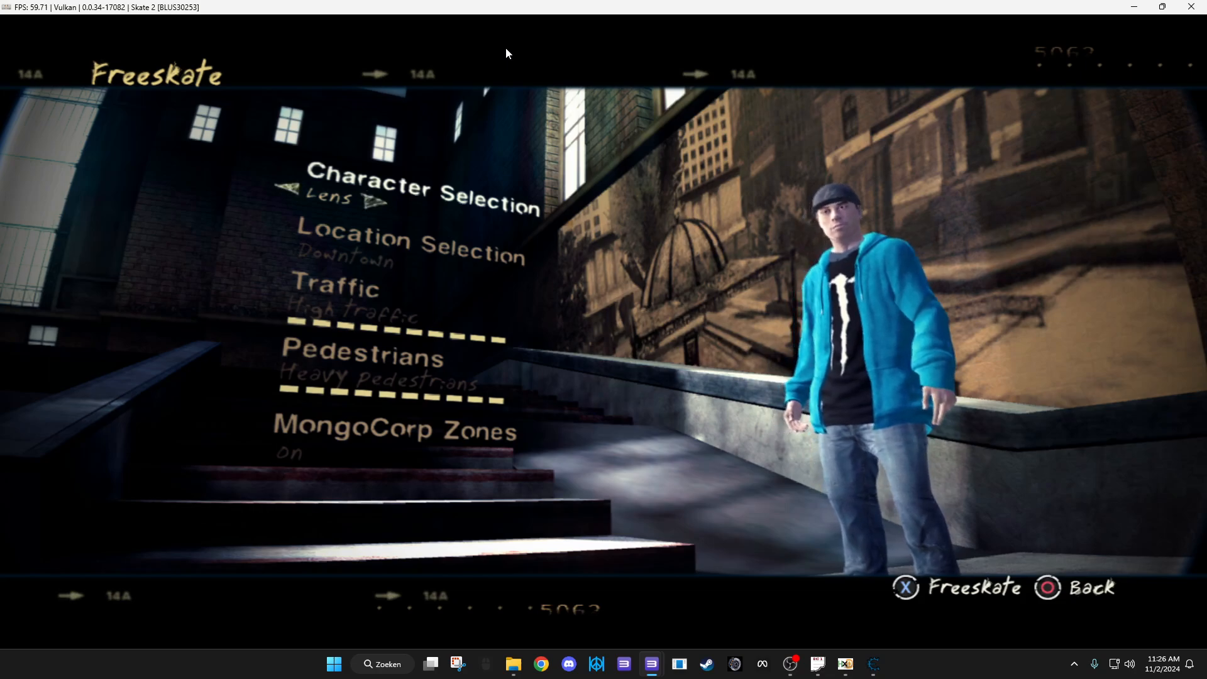
pyautogui.press('x')
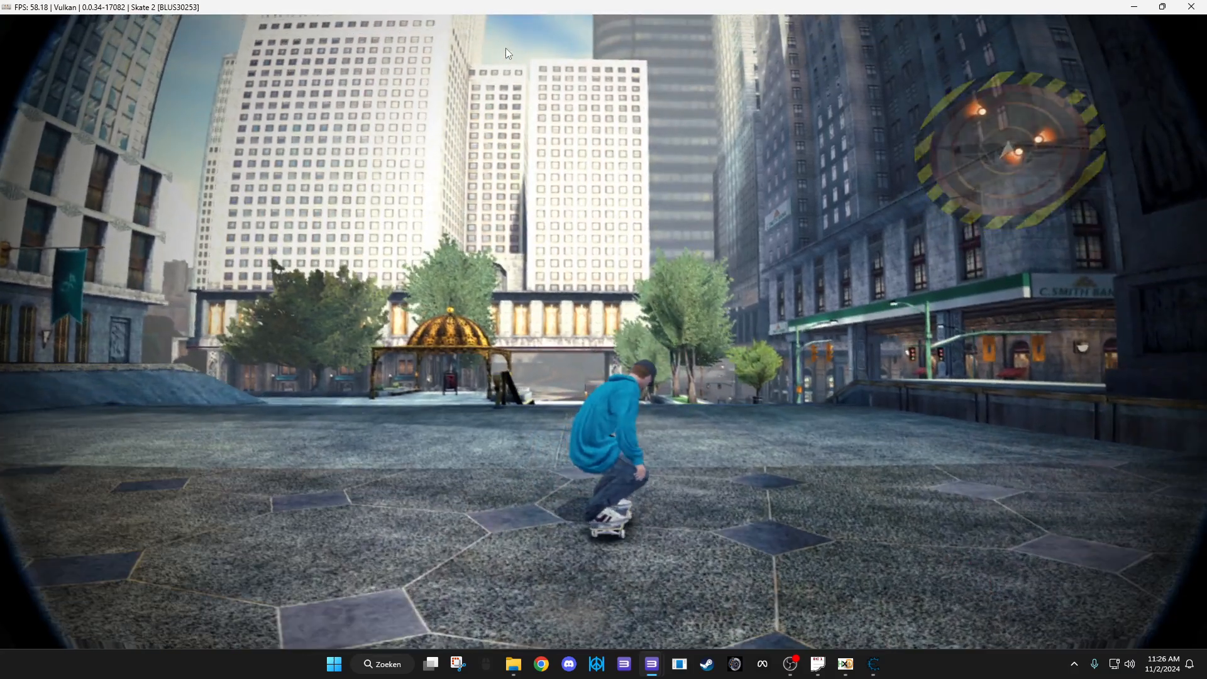
pyautogui.press('Return')
pyautogui.press('Down')
pyautogui.press('Down')
pyautogui.press('Down')
pyautogui.press('Down')
pyautogui.press('x')
pyautogui.press('Down')
pyautogui.press('x')
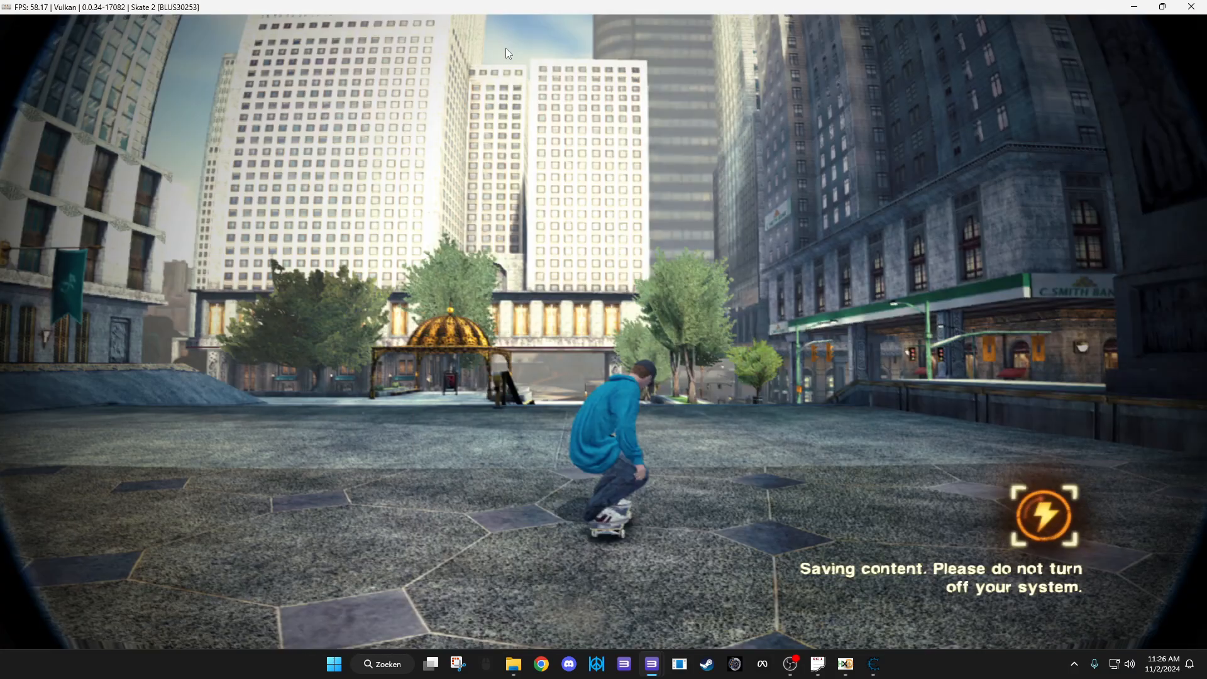